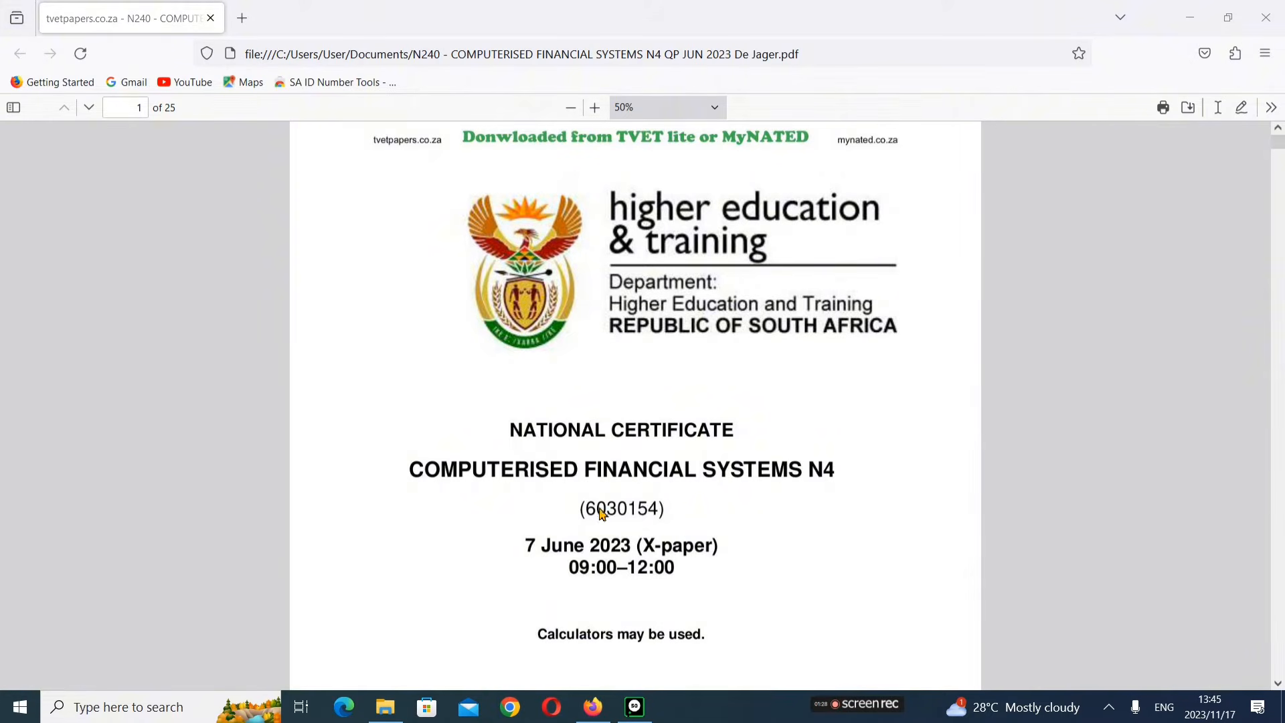
Step: Read the exam paper's cover pages and the instructions to candidates in the PDF
scroll(613, 522, down, 5)
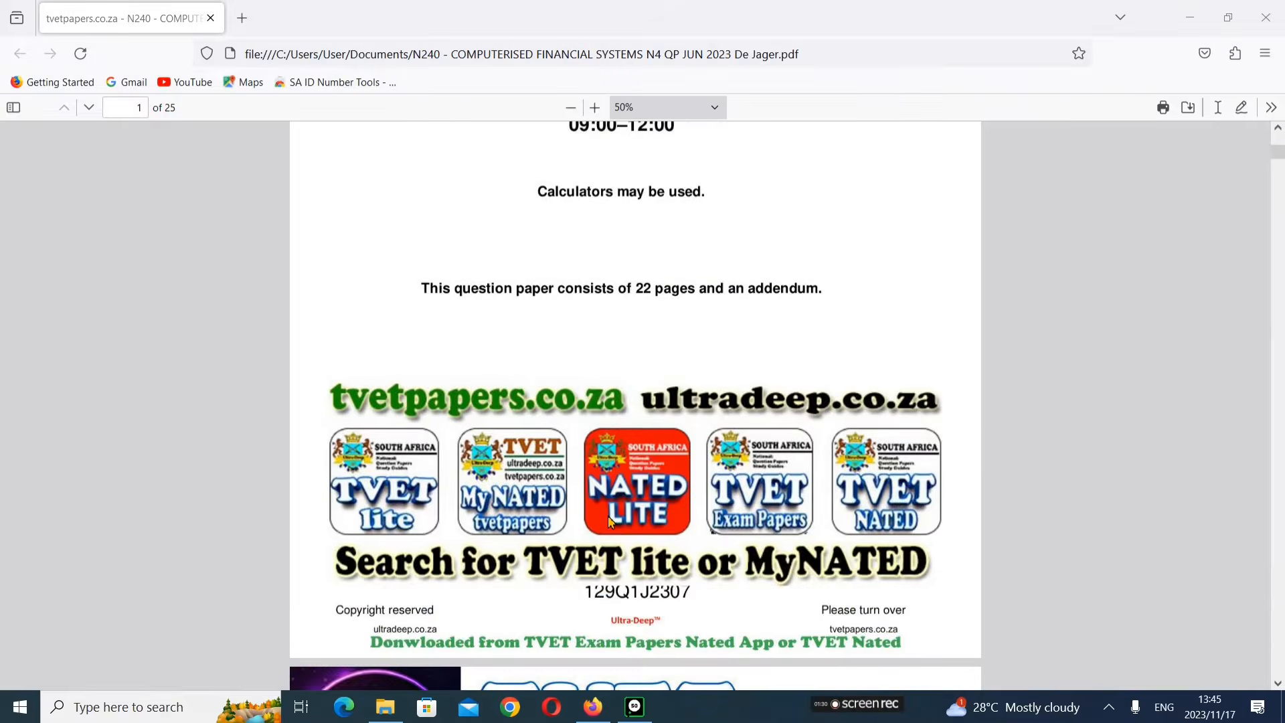
scroll(613, 522, up, 4)
scroll(663, 507, down, 9)
click(631, 716)
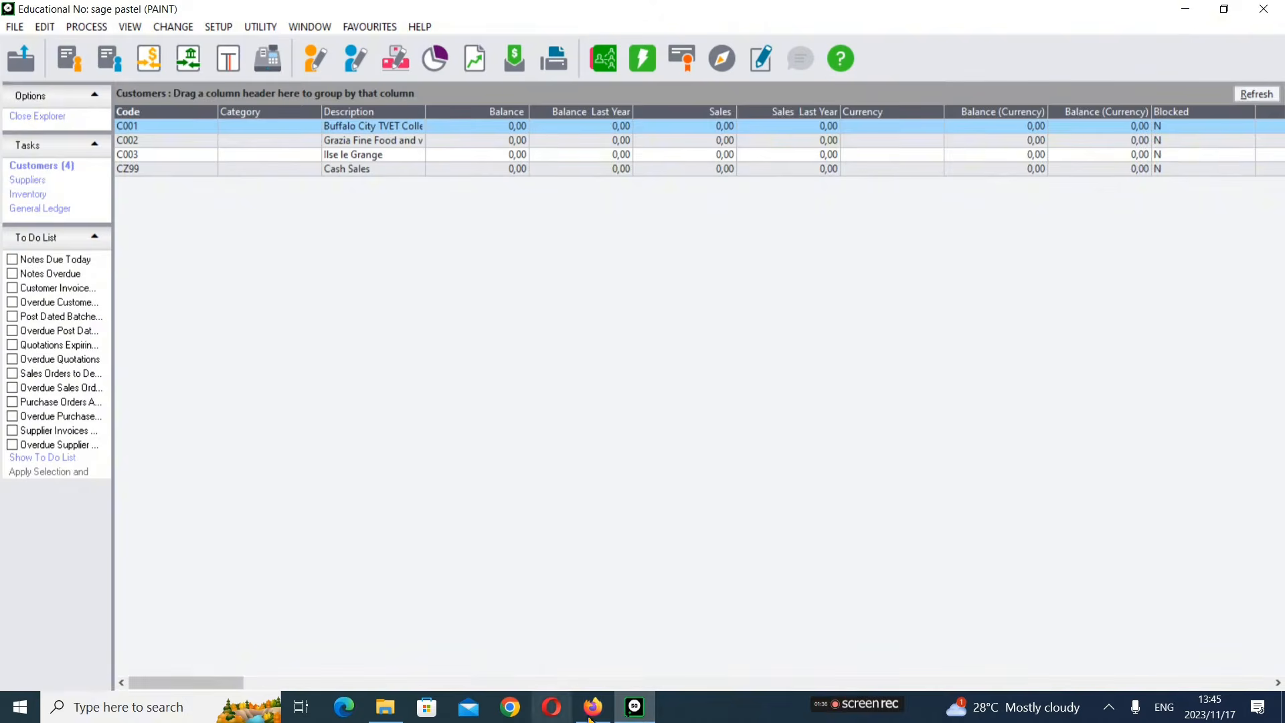
click(592, 713)
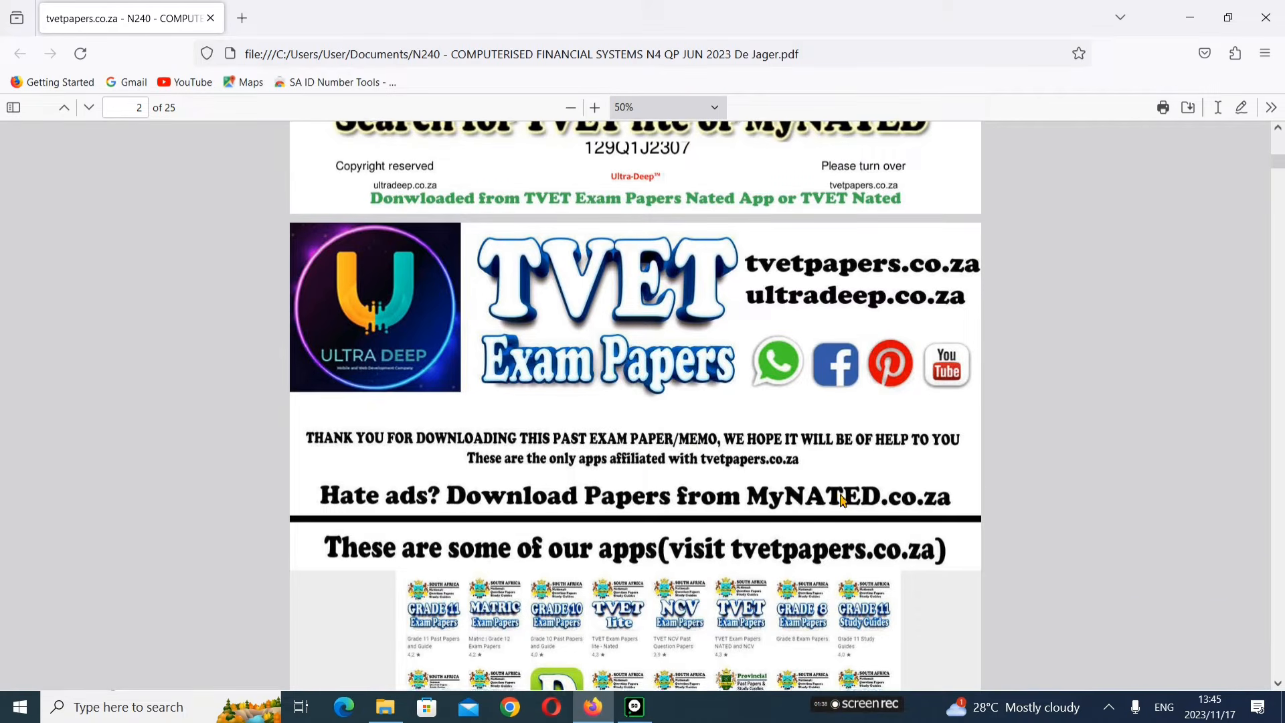
scroll(842, 502, down, 20)
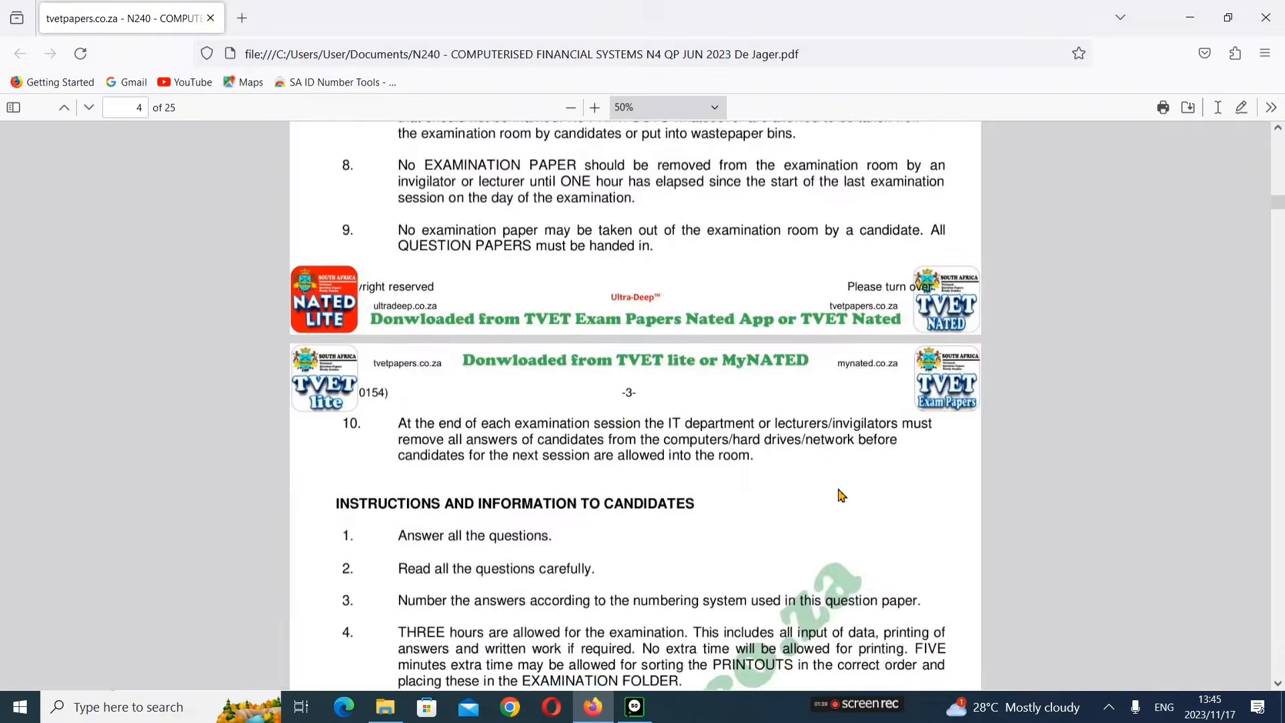
scroll(843, 496, up, 5)
scroll(519, 275, up, 5)
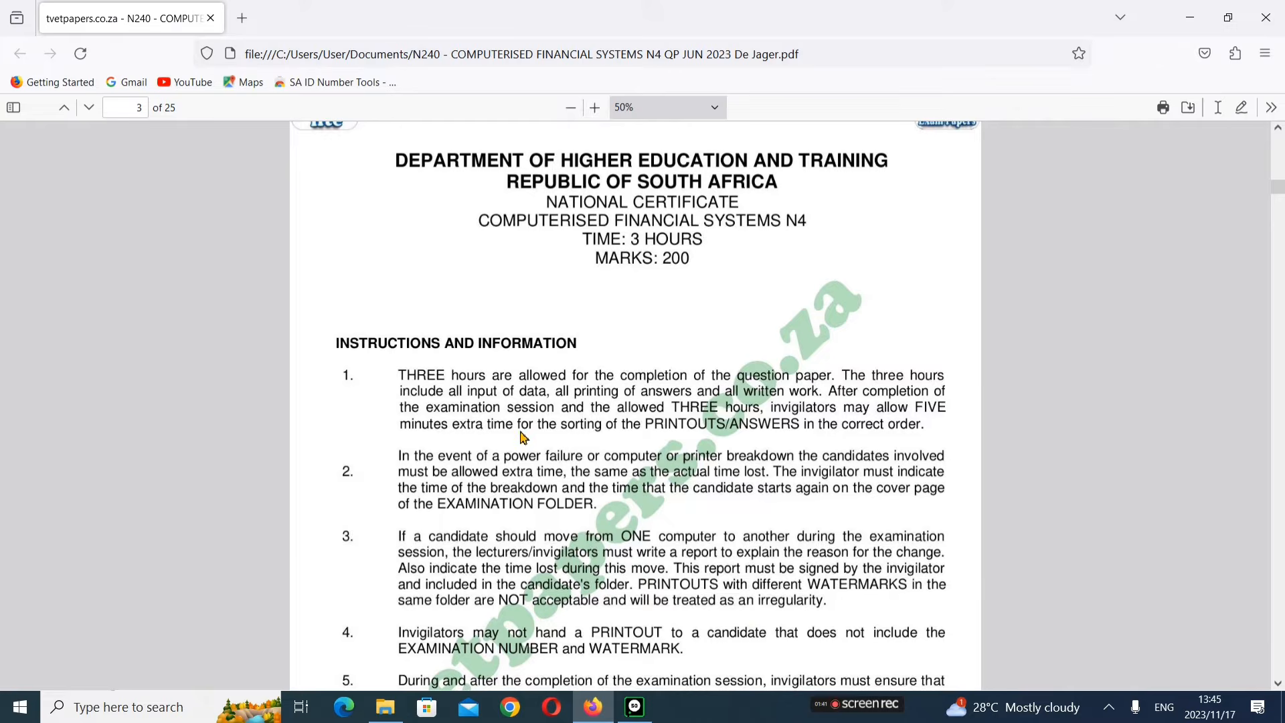
scroll(629, 401, down, 4)
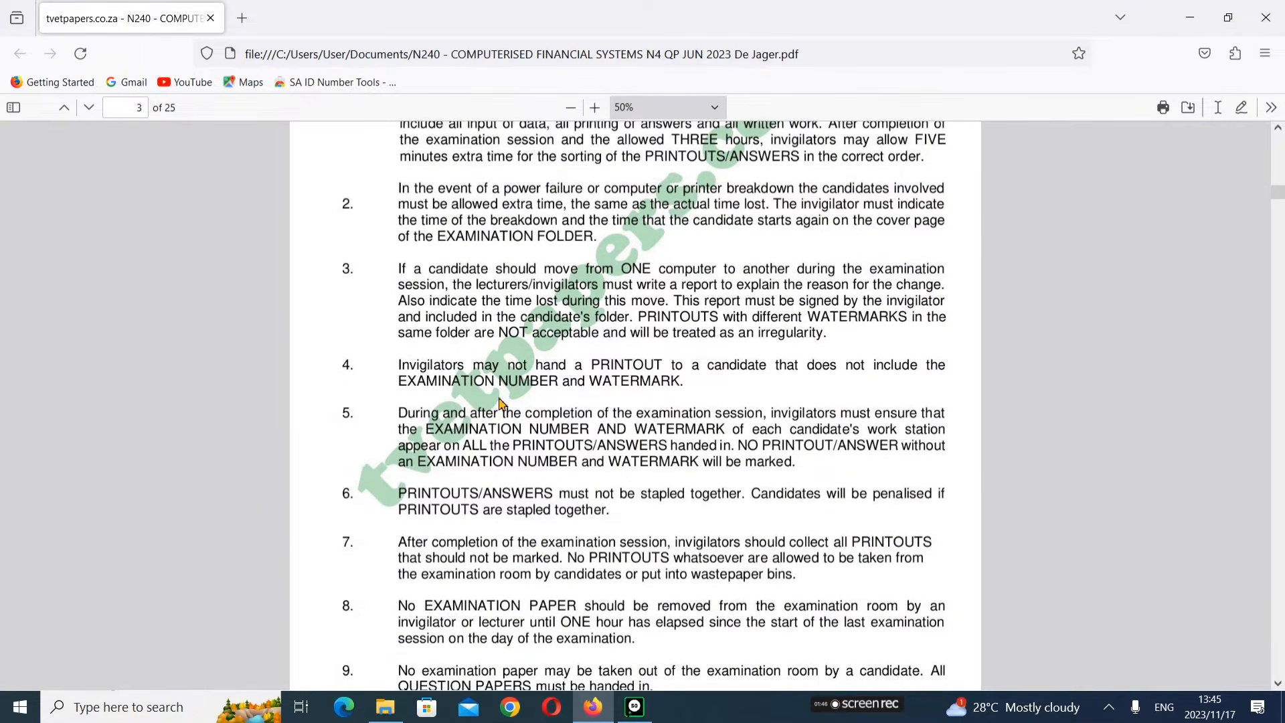
scroll(502, 408, down, 8)
scroll(504, 547, down, 2)
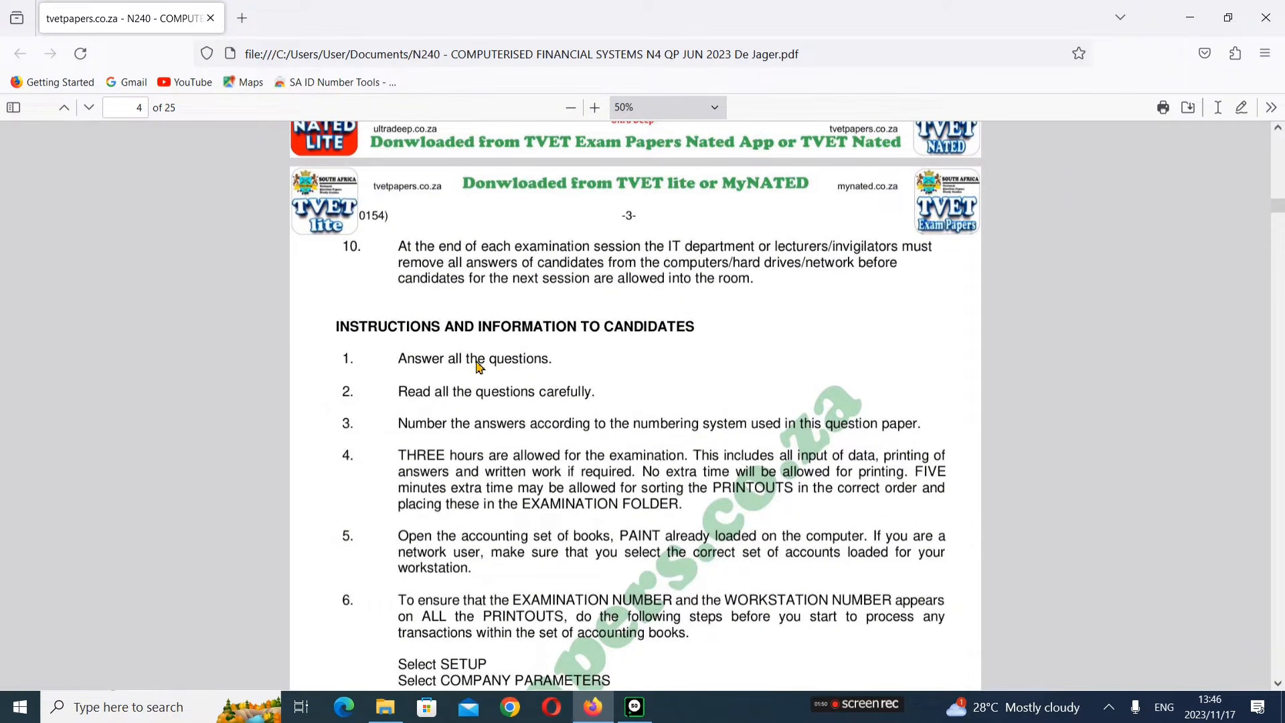
scroll(651, 482, down, 5)
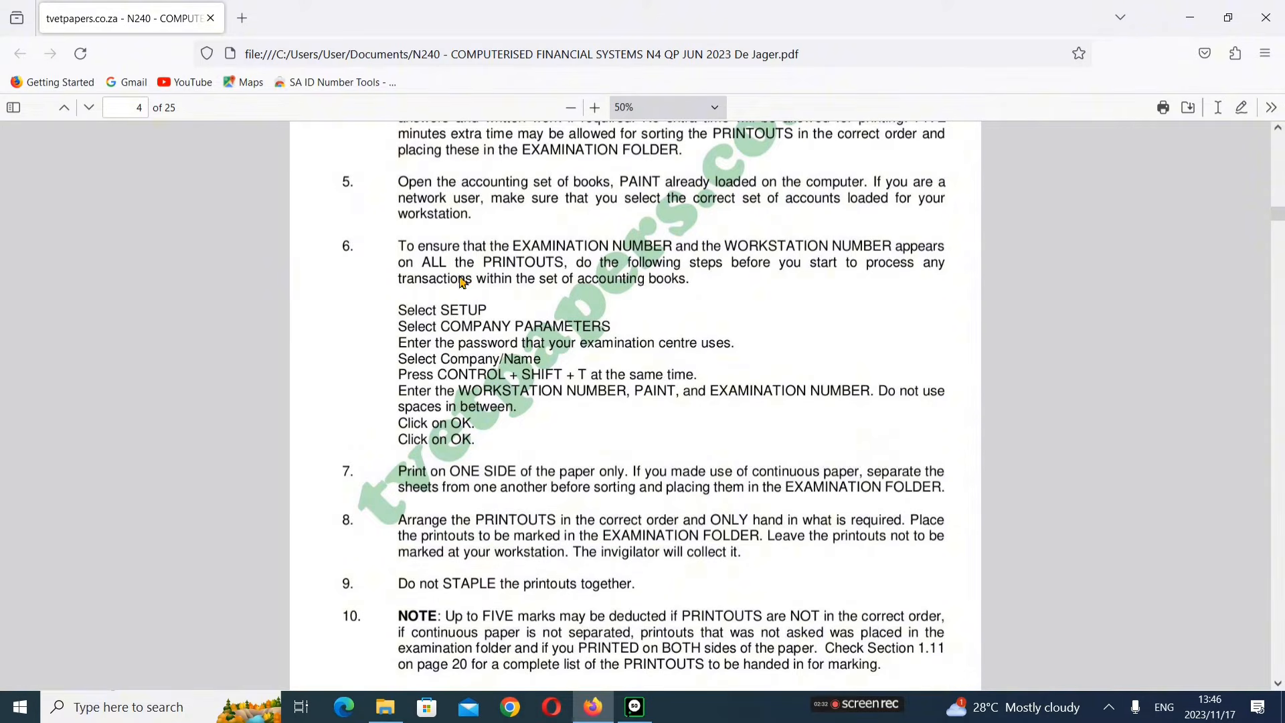
Step: Open the Company Parameters setup and enter the examination centre's password
click(636, 708)
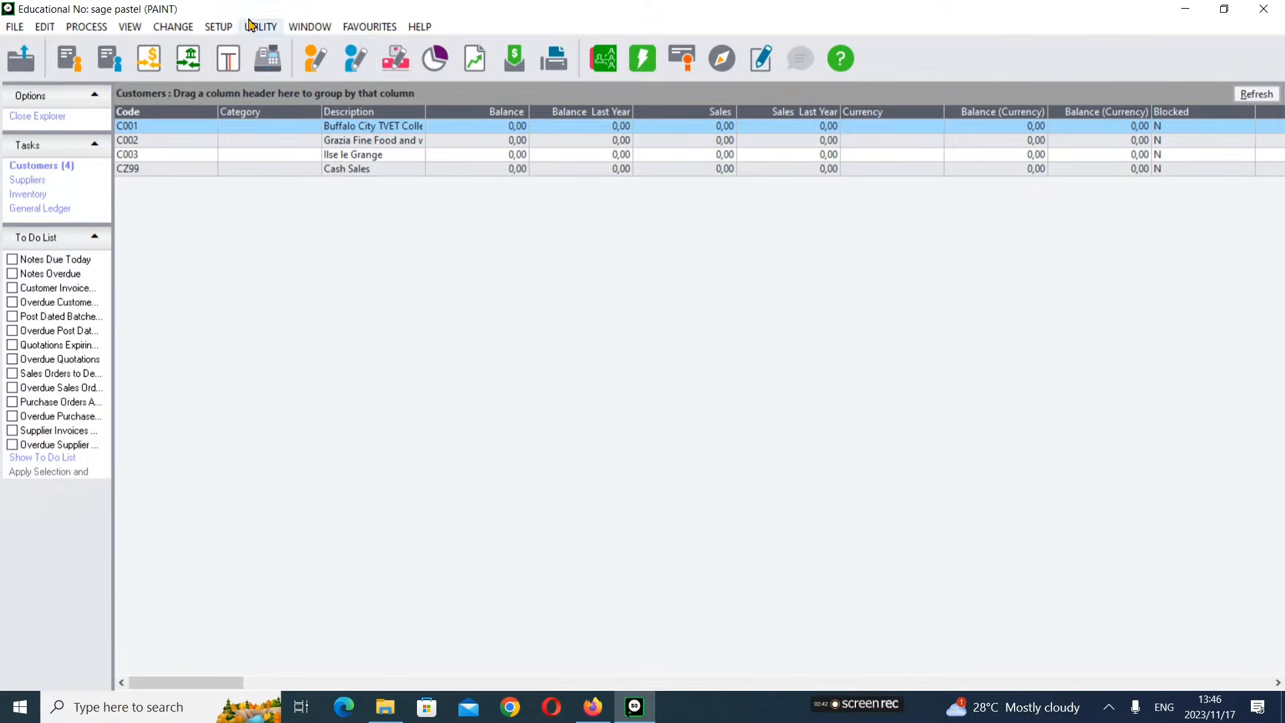
click(229, 28)
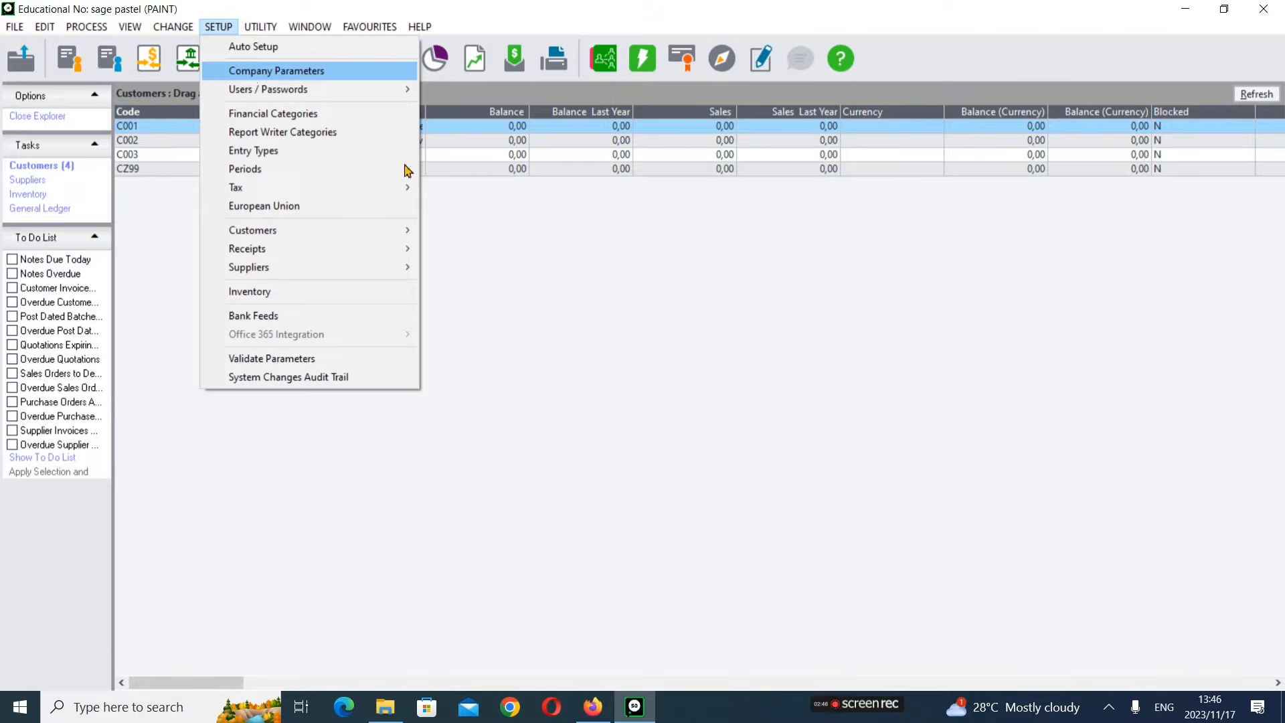
click(341, 87)
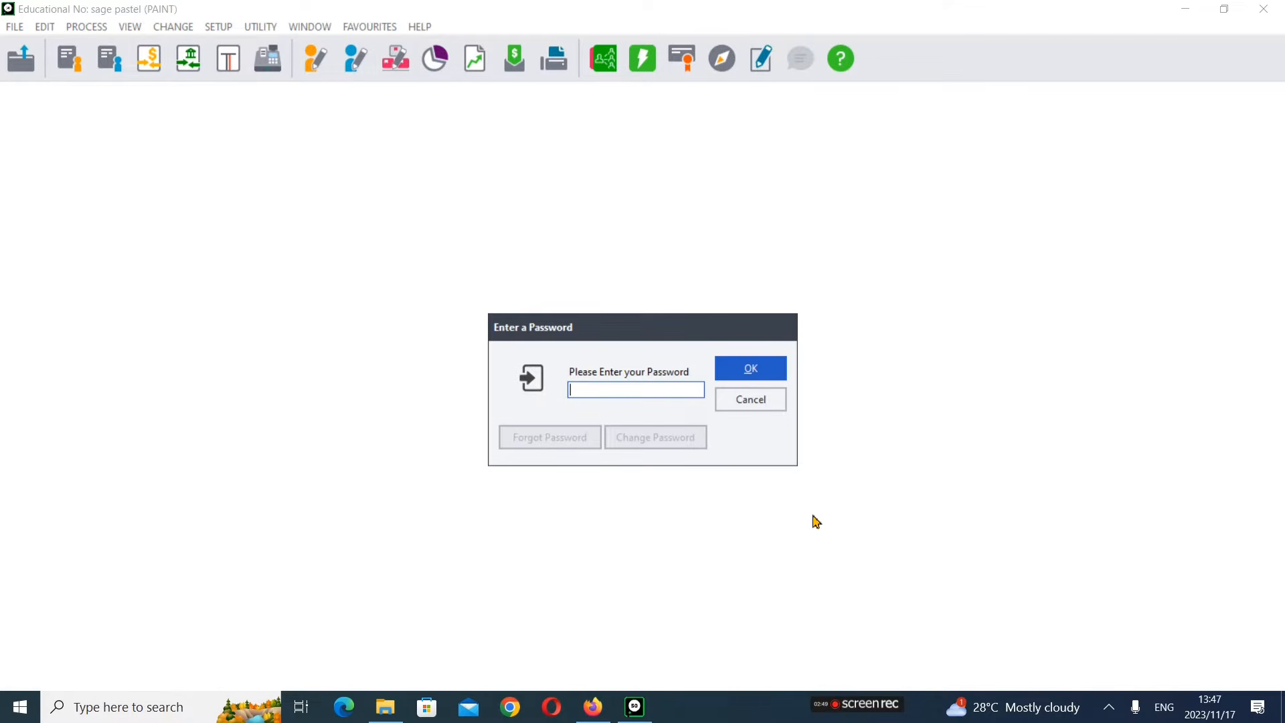
text(***)
key(Return)
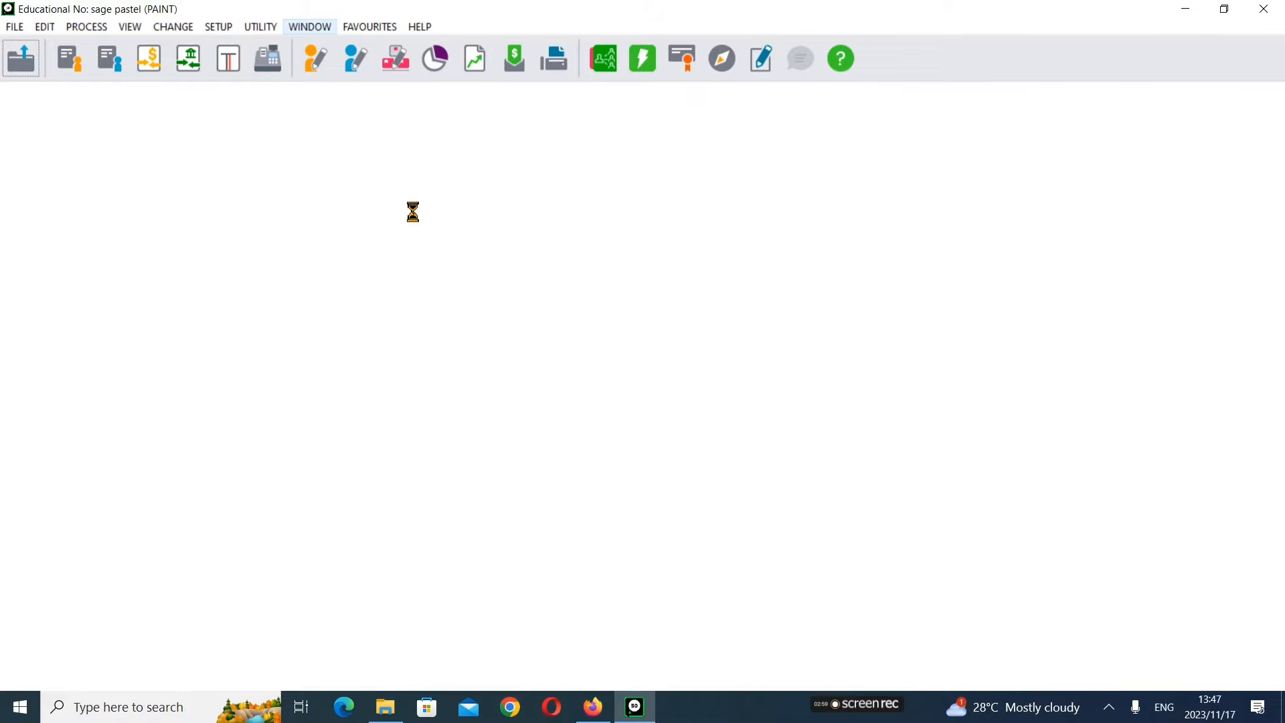
Step: Replace the educational number in the company name with the candidate's name and save the company parameters
click(673, 373)
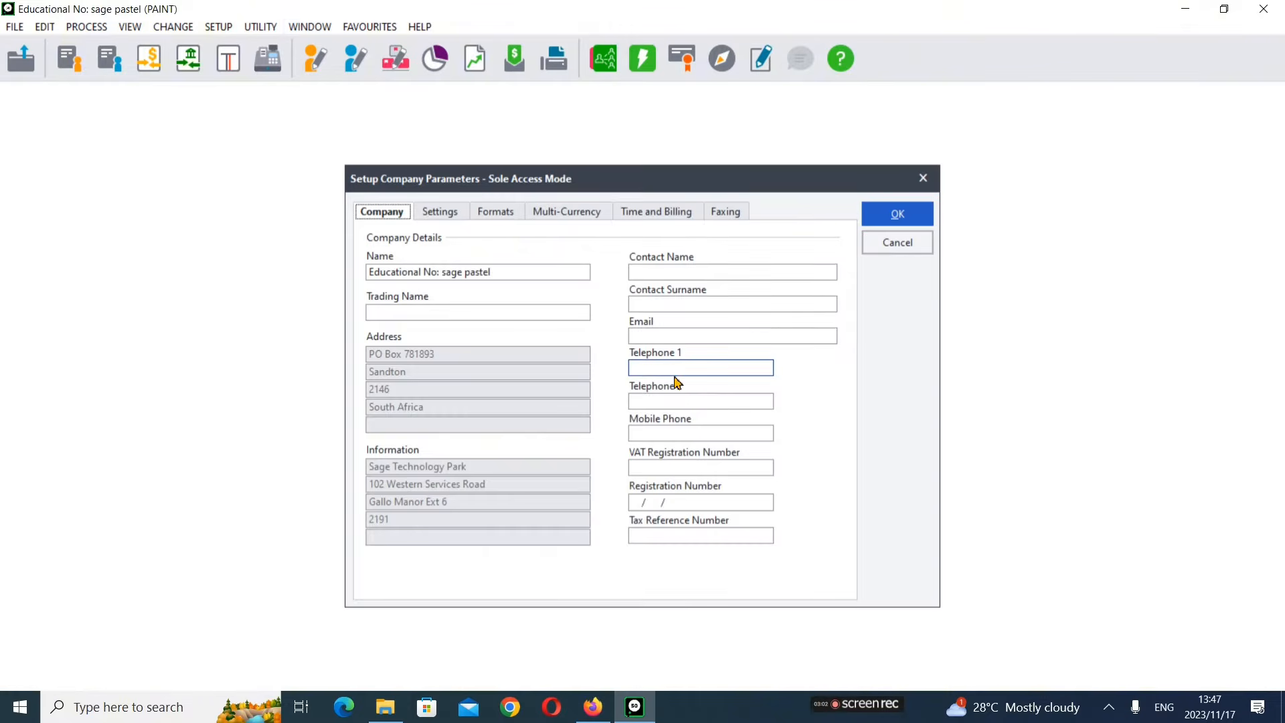
click(519, 270)
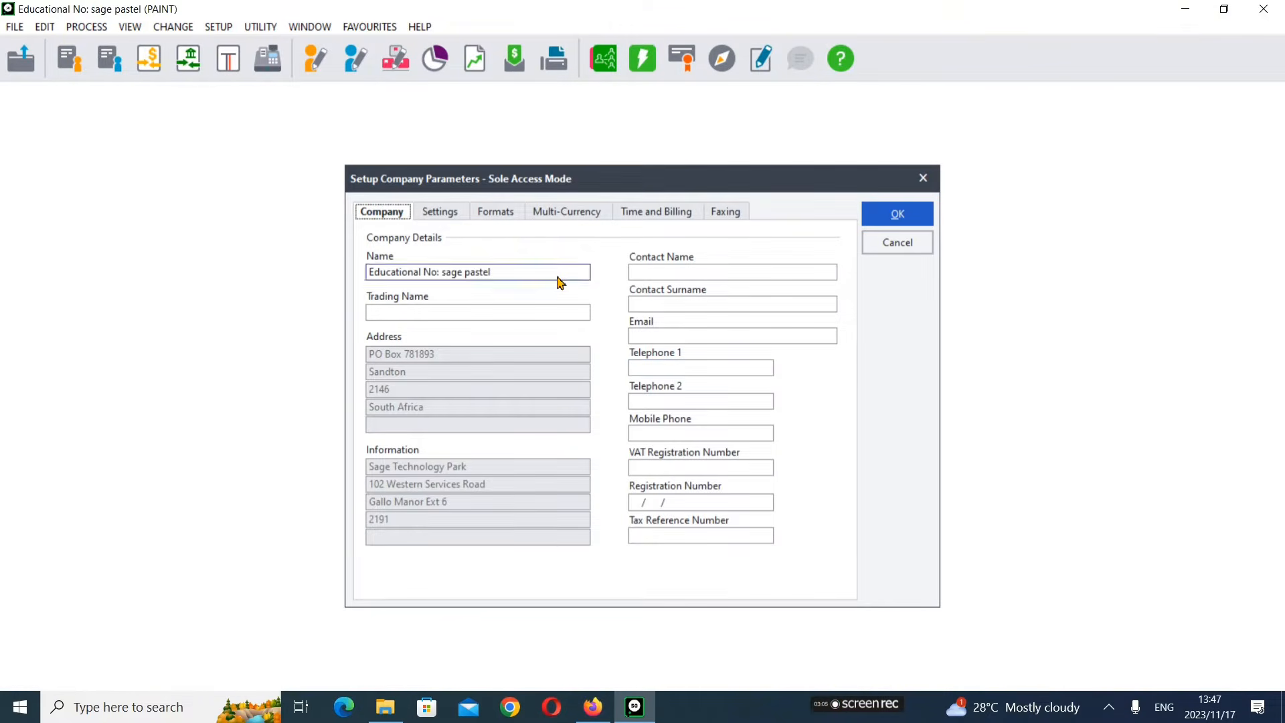
click(518, 271)
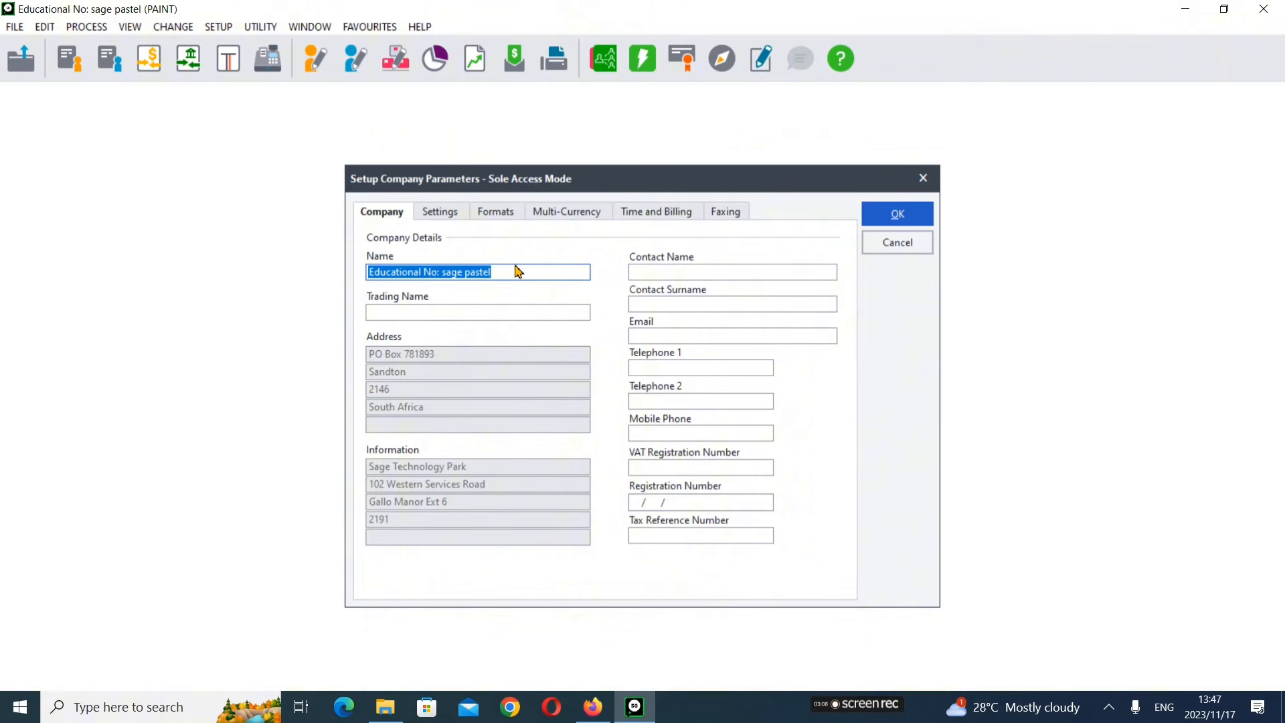
double_click(518, 268)
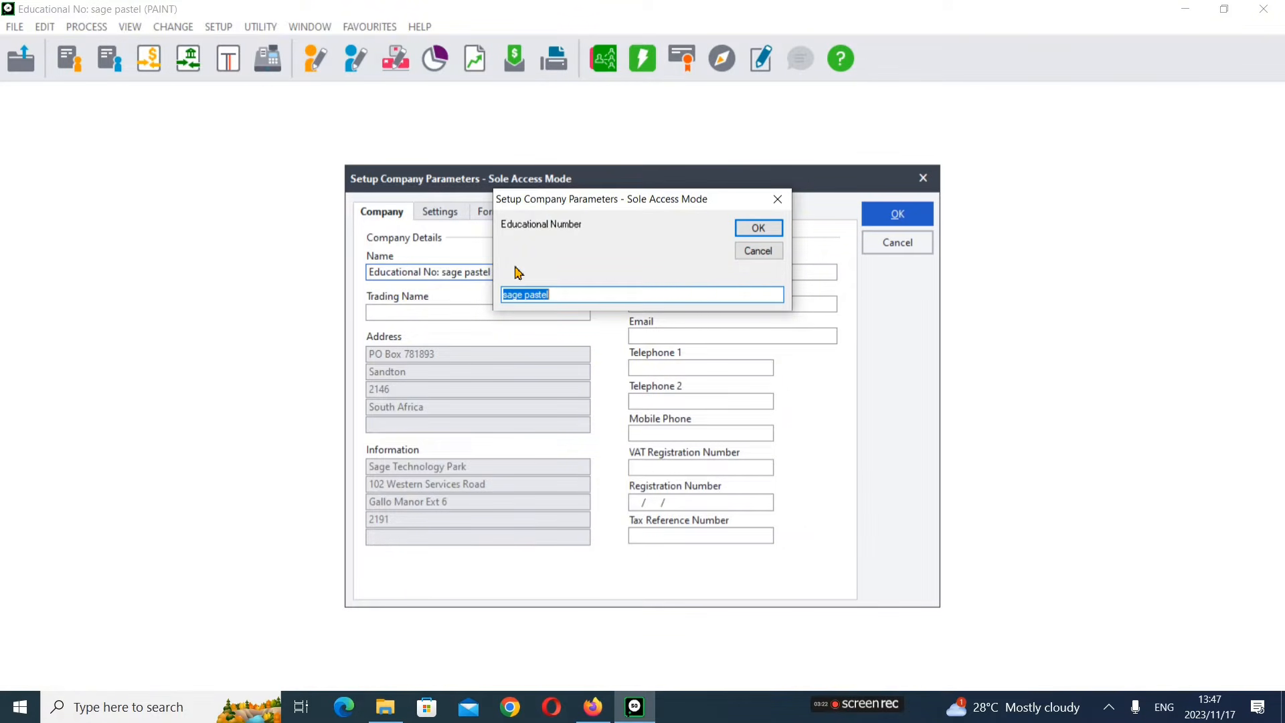
text(Tlotlo)
click(758, 228)
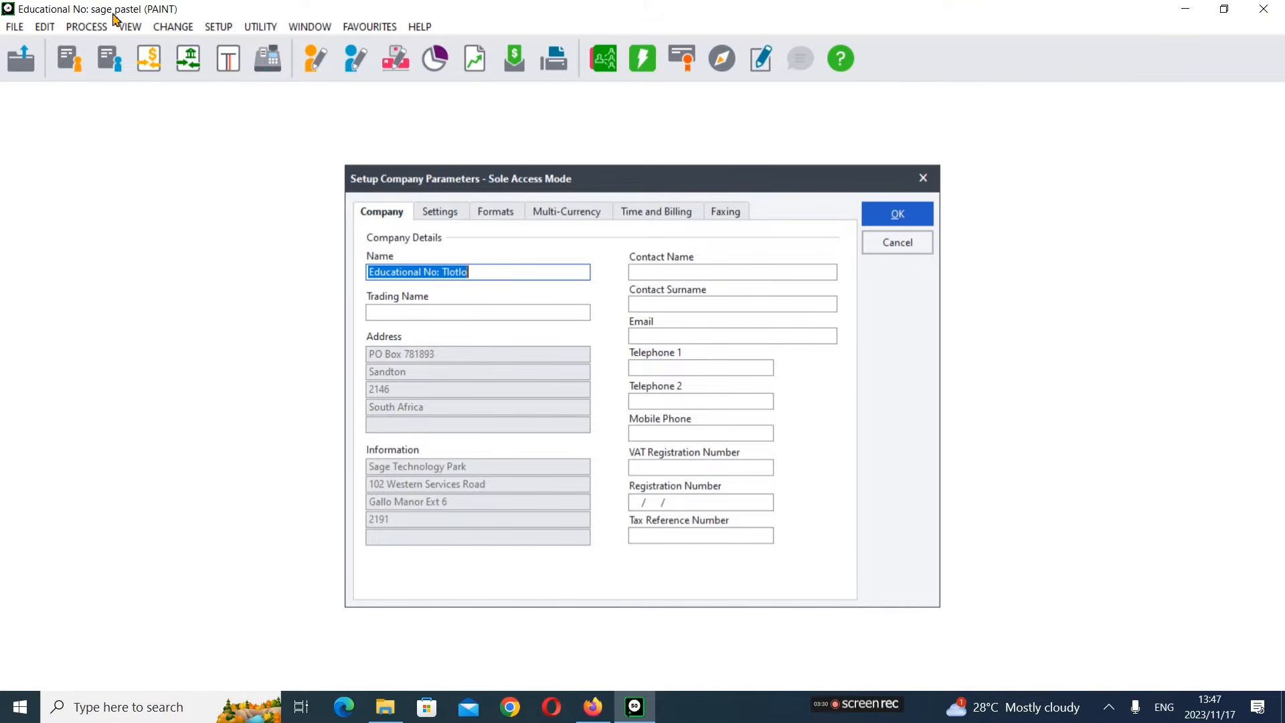
click(907, 214)
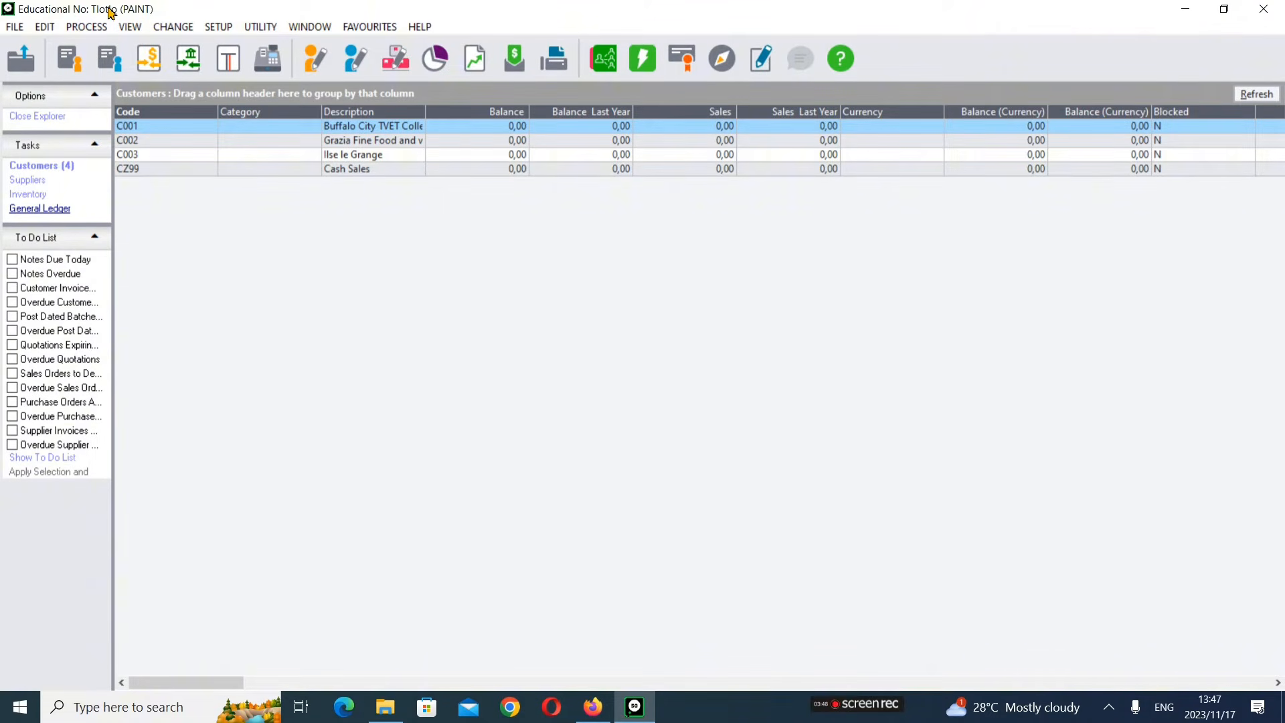
Step: Review Question 1's business scenario and financial year in the exam paper
click(594, 706)
scroll(644, 364, down, 10)
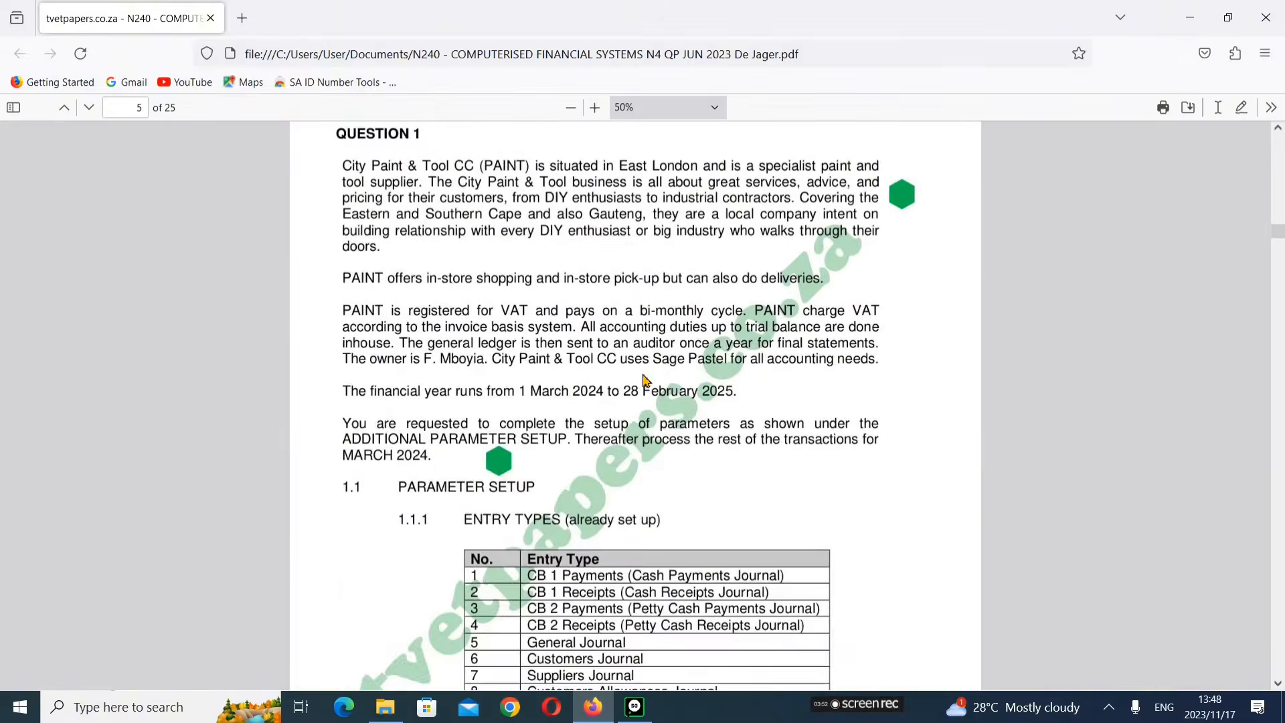
scroll(644, 380, up, 3)
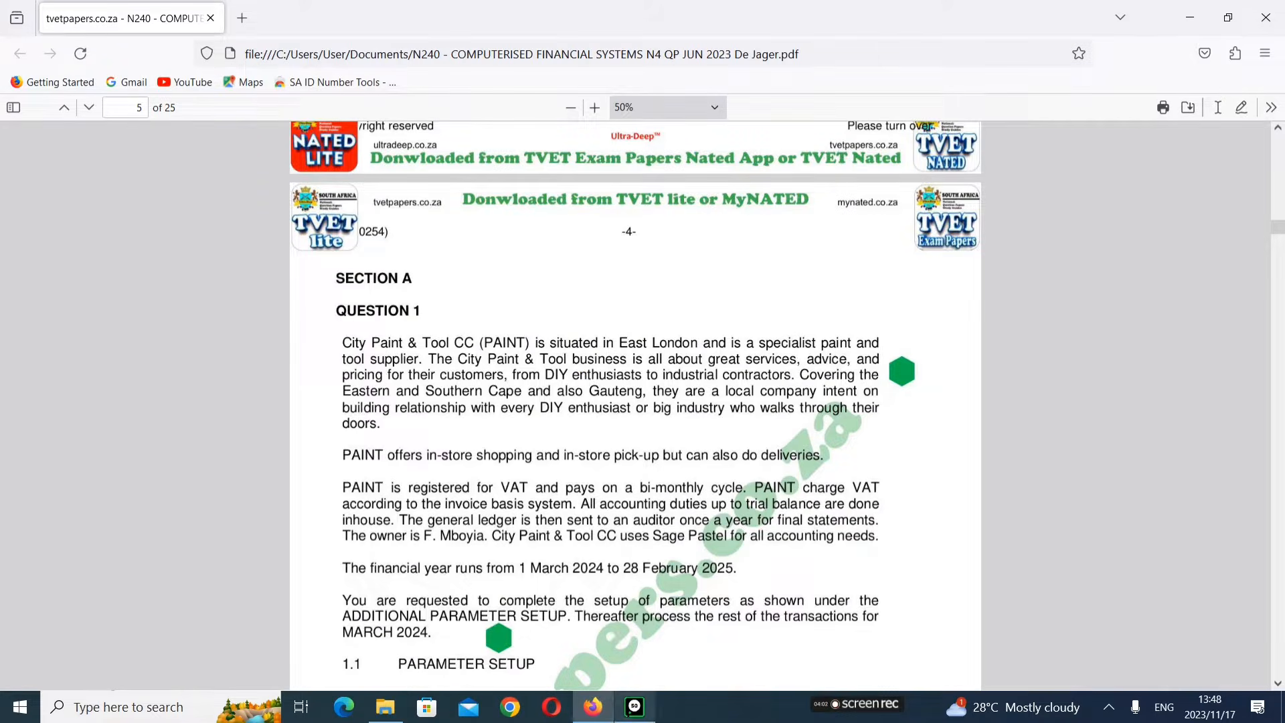
click(634, 707)
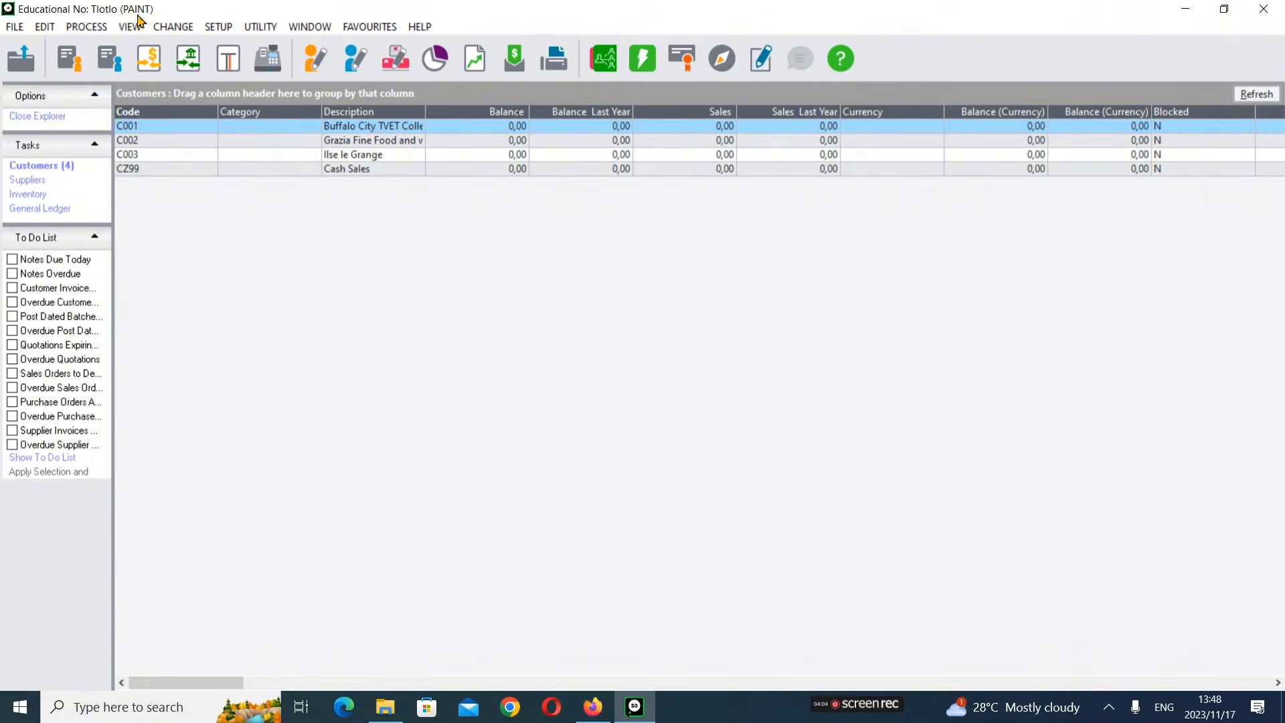
click(593, 706)
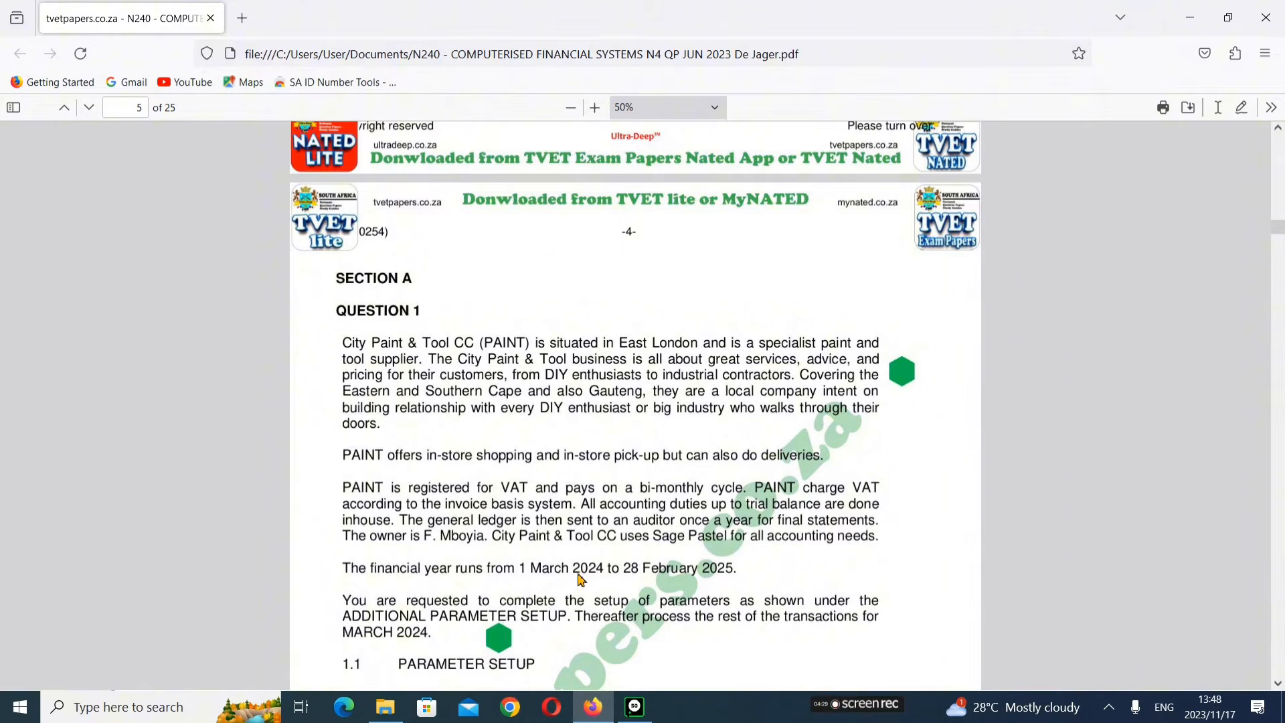
Step: Read the parameter setup tables for entry types, ledger accounts, suppliers, customers and stock
scroll(719, 589, down, 5)
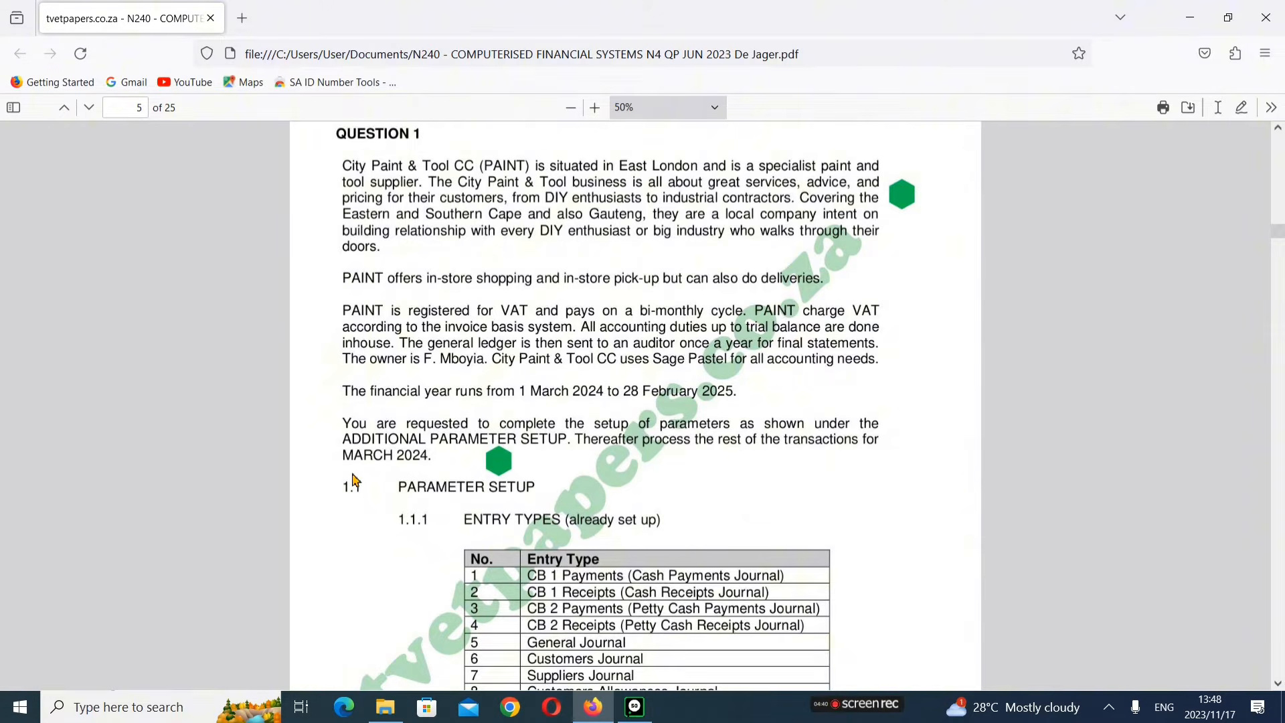
scroll(359, 480, down, 4)
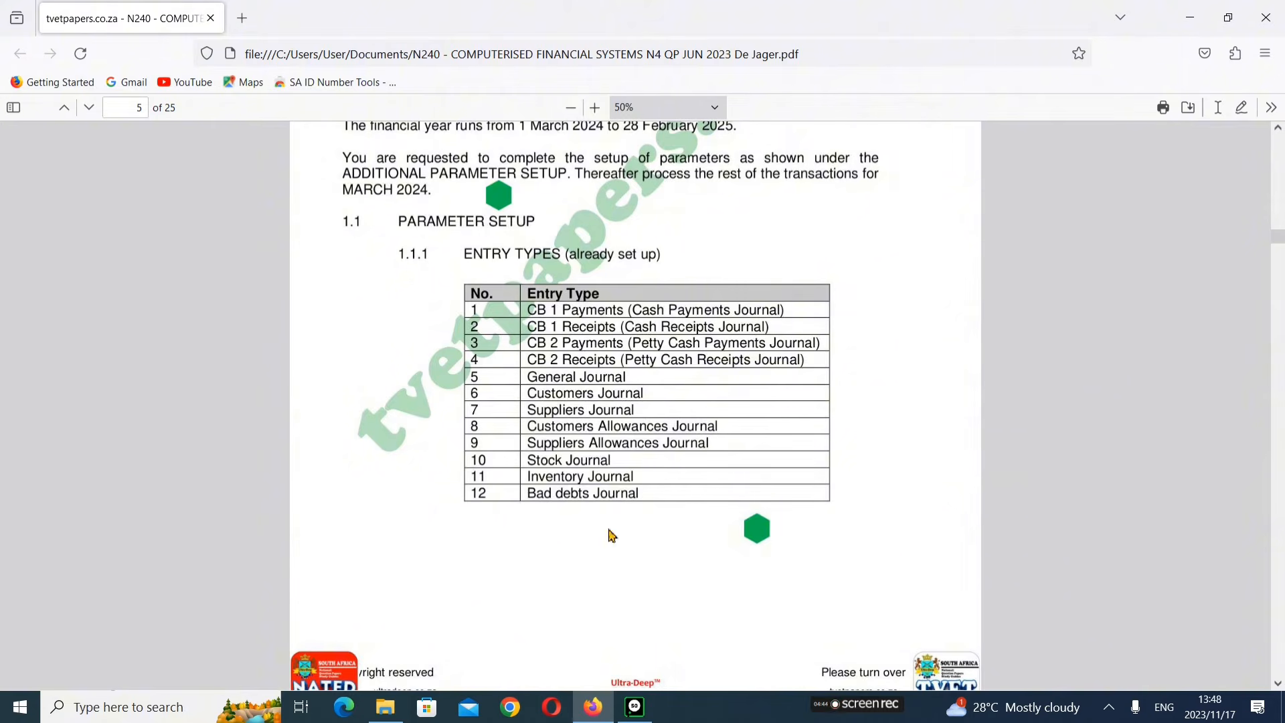
scroll(606, 411, down, 8)
scroll(470, 470, down, 1)
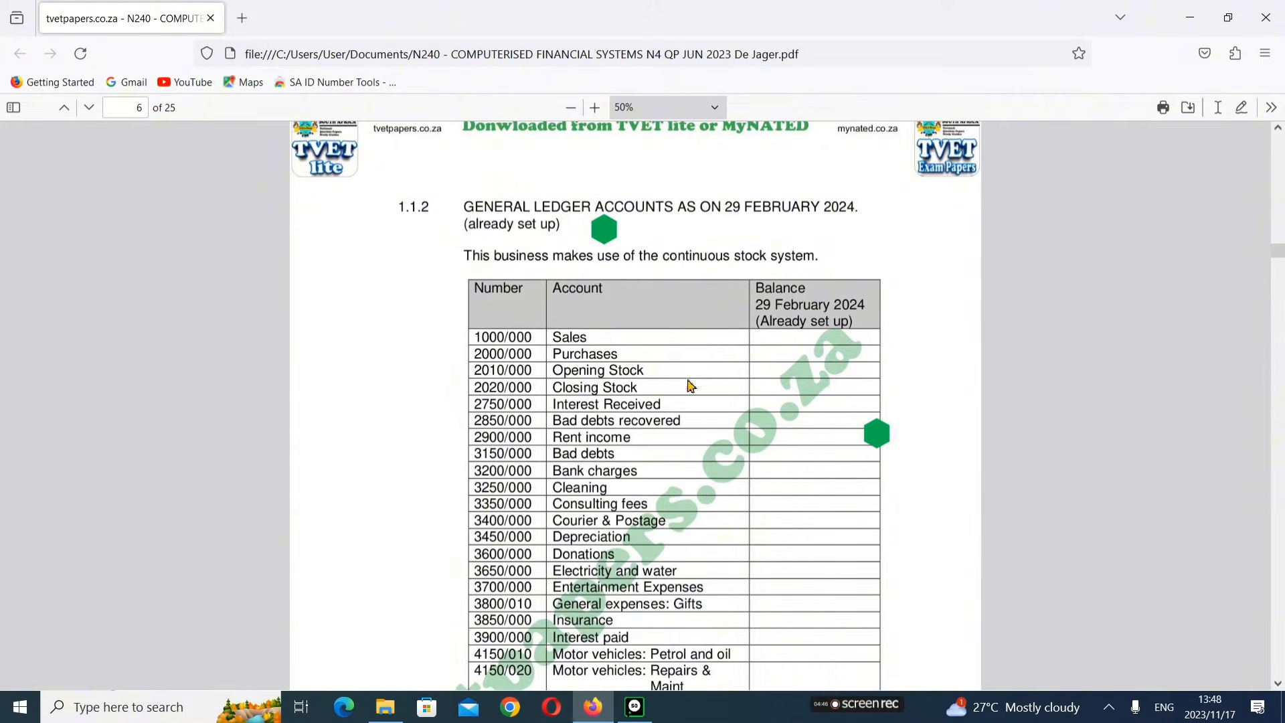
scroll(702, 432, down, 5)
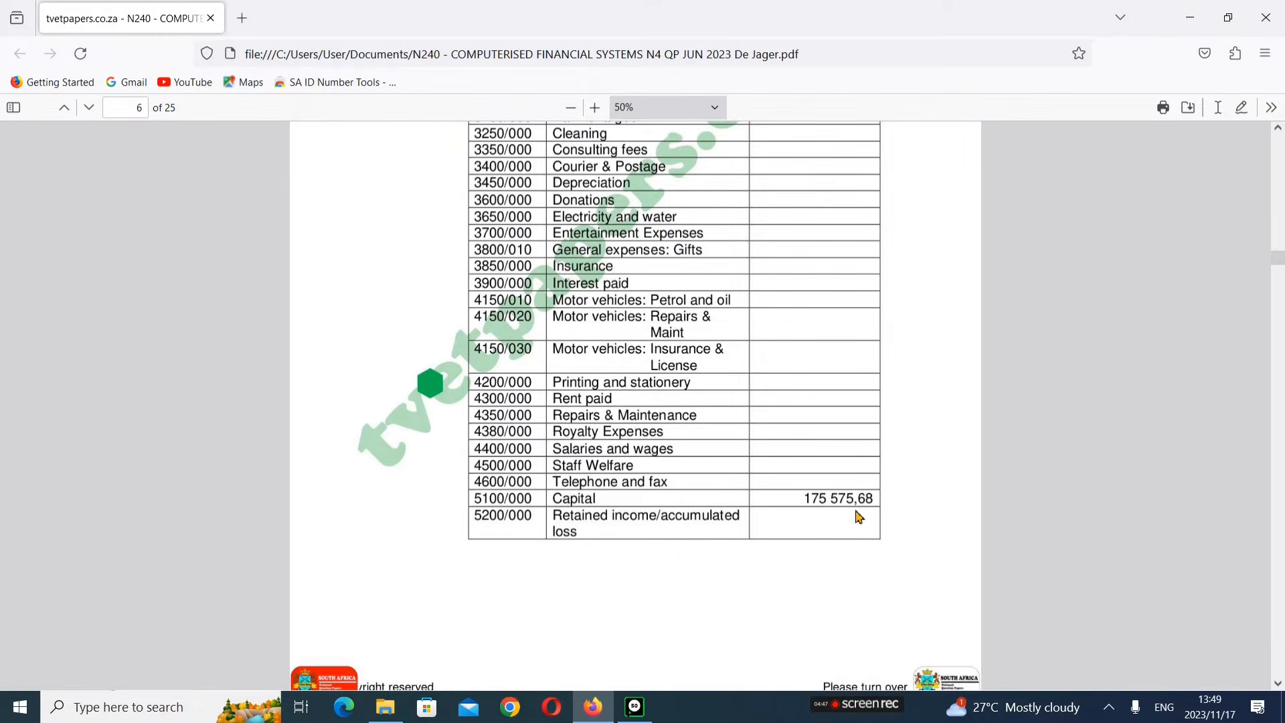
scroll(859, 516, down, 9)
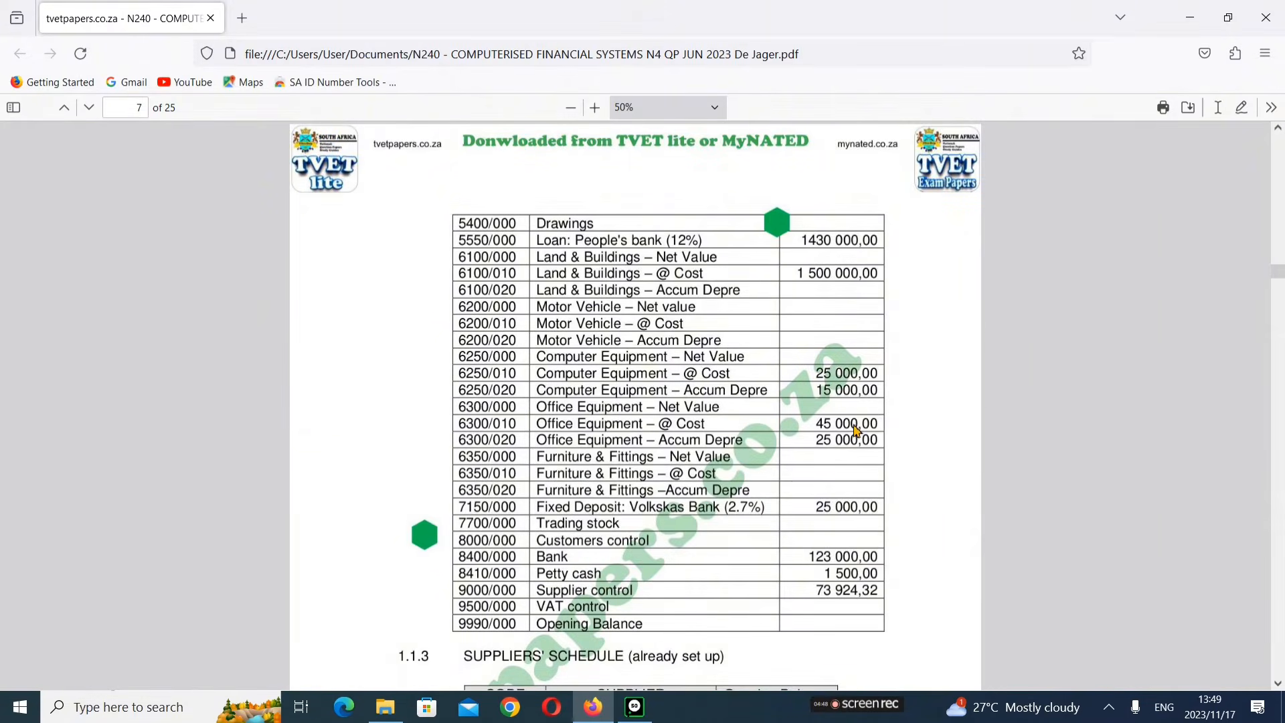
scroll(857, 432, up, 6)
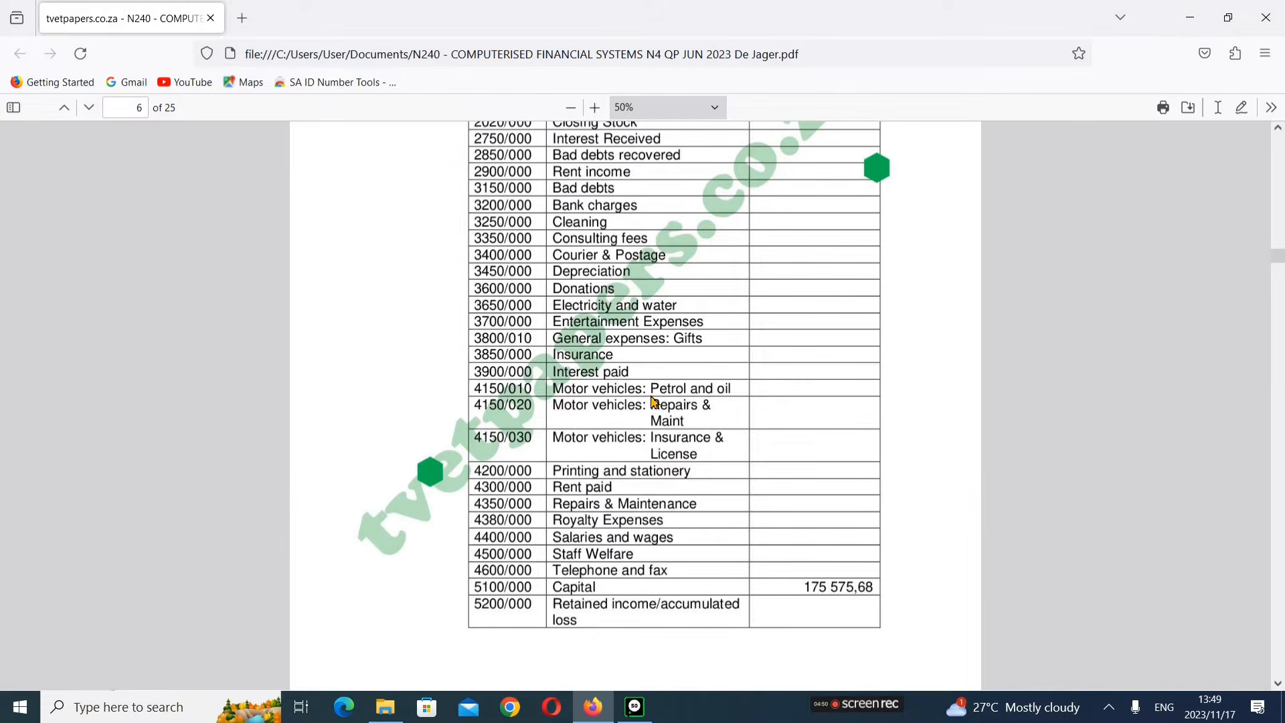
scroll(614, 359, down, 4)
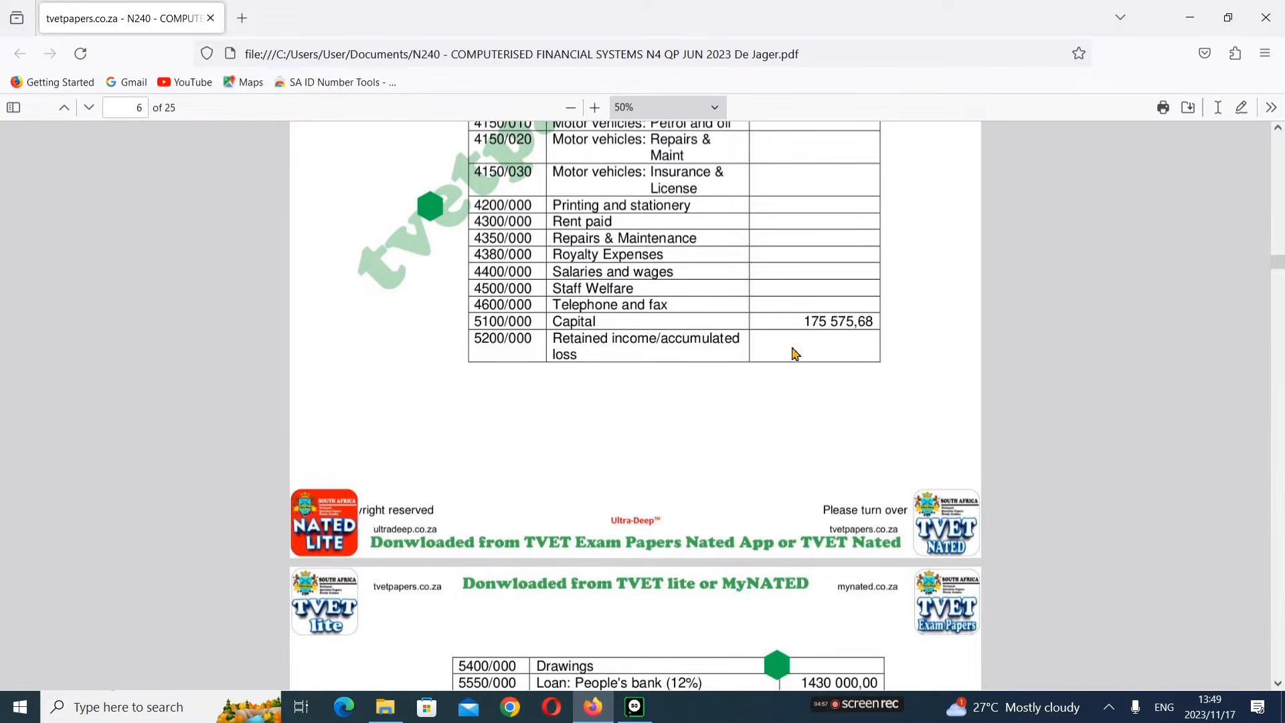
scroll(771, 287, down, 4)
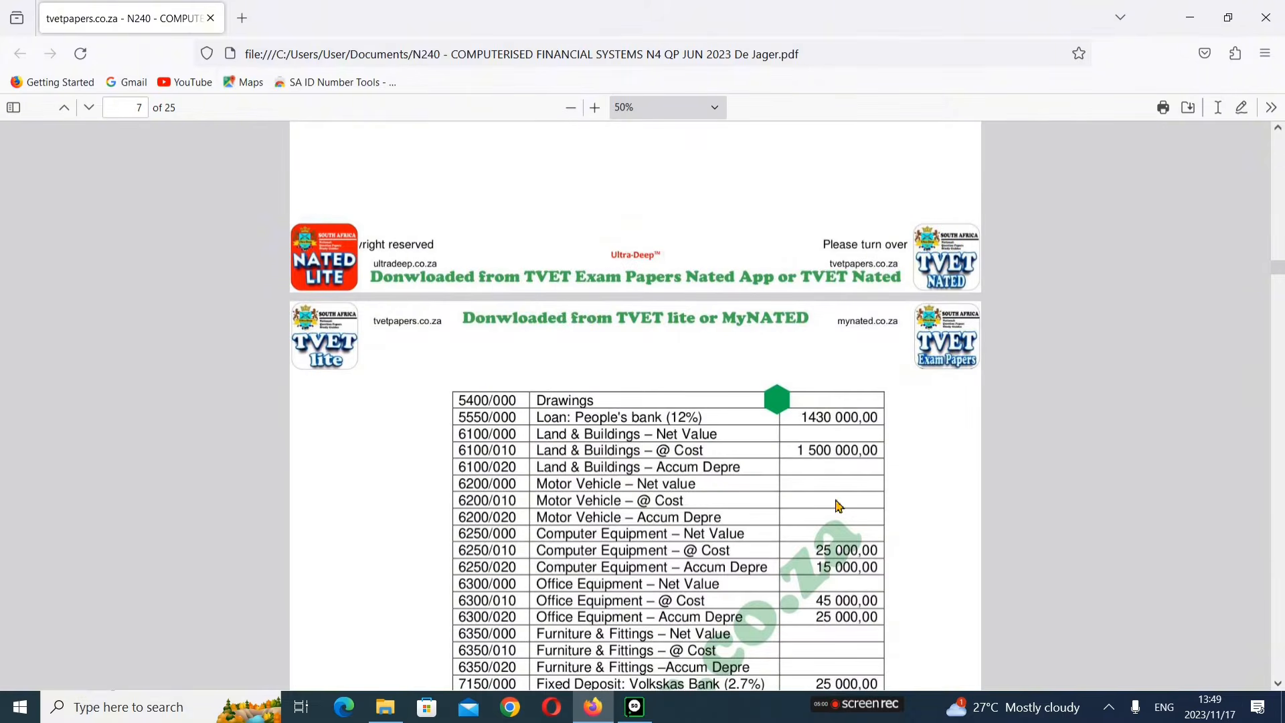
scroll(840, 507, down, 6)
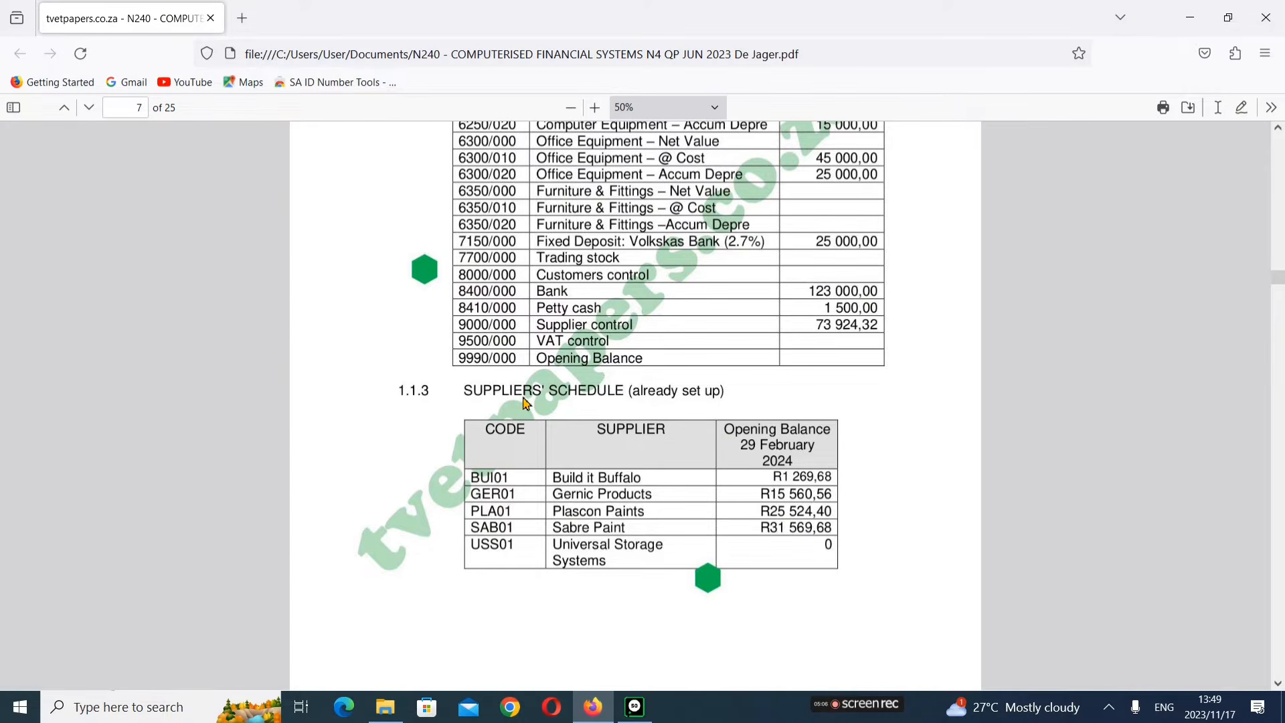
scroll(743, 475, down, 1)
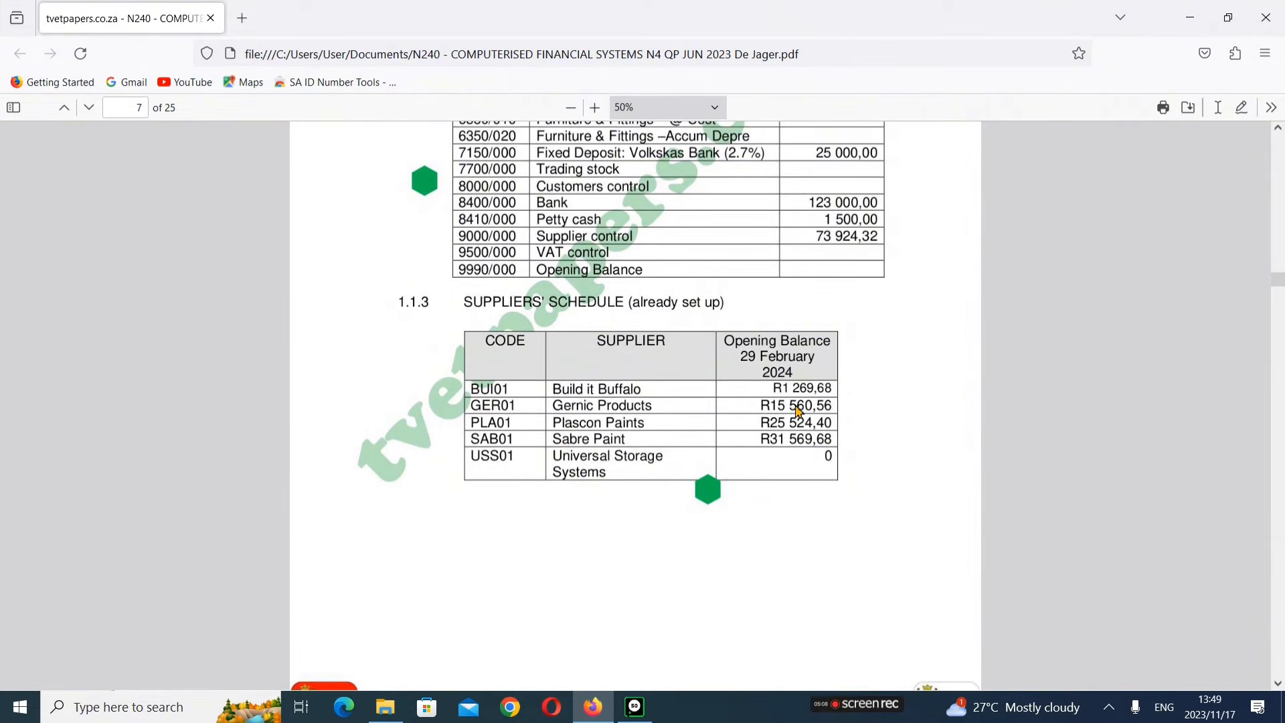
scroll(775, 415, down, 6)
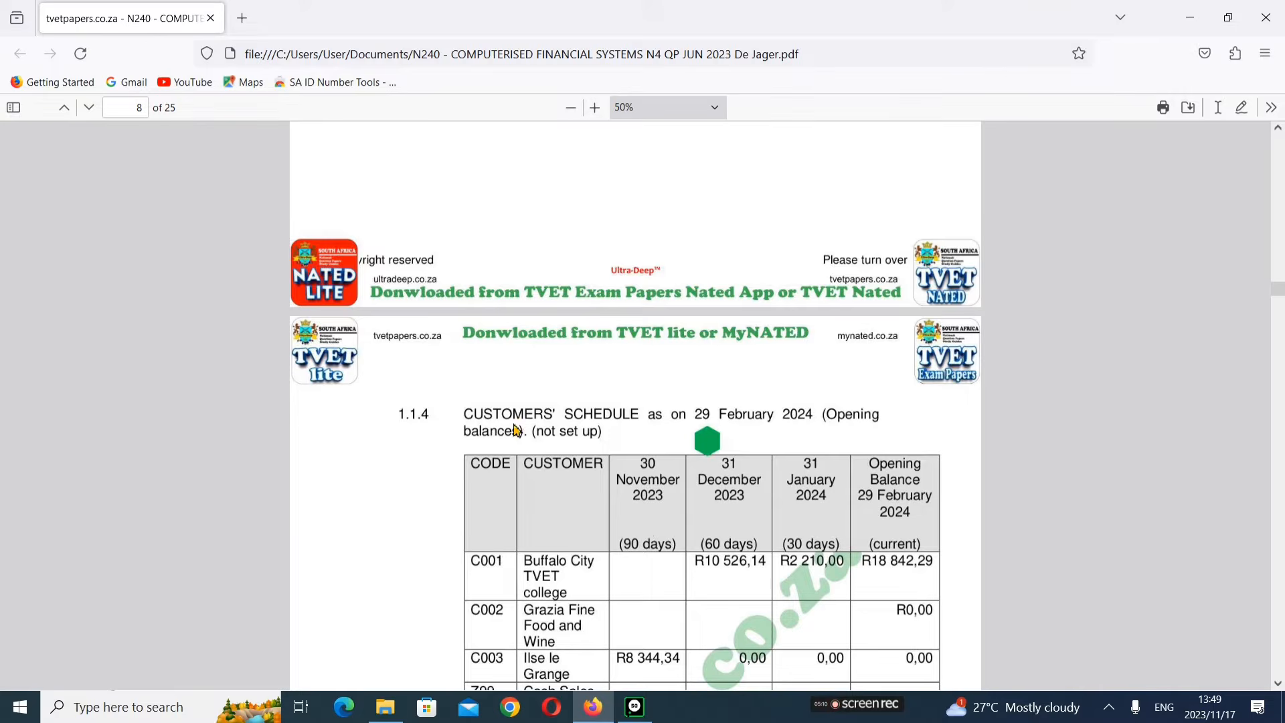
scroll(595, 472, down, 3)
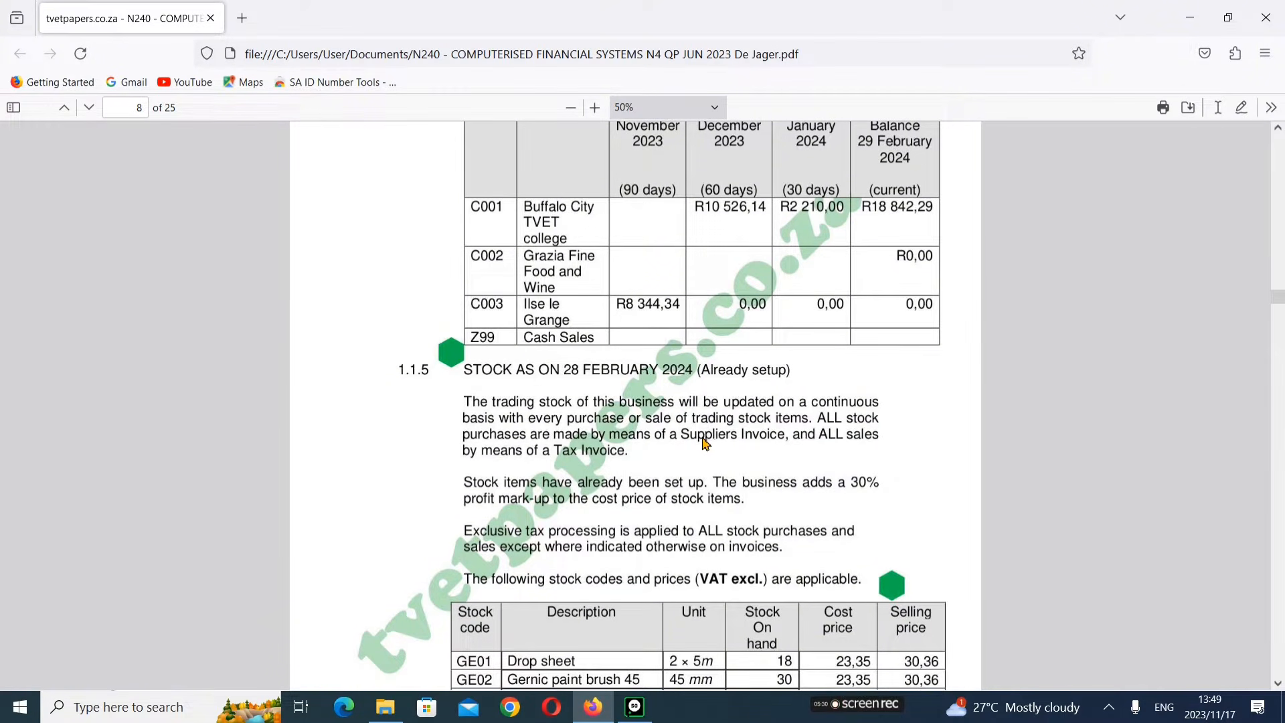
Step: Read the stock codes and prices table and the early payment terms in the exam paper
scroll(844, 536, down, 2)
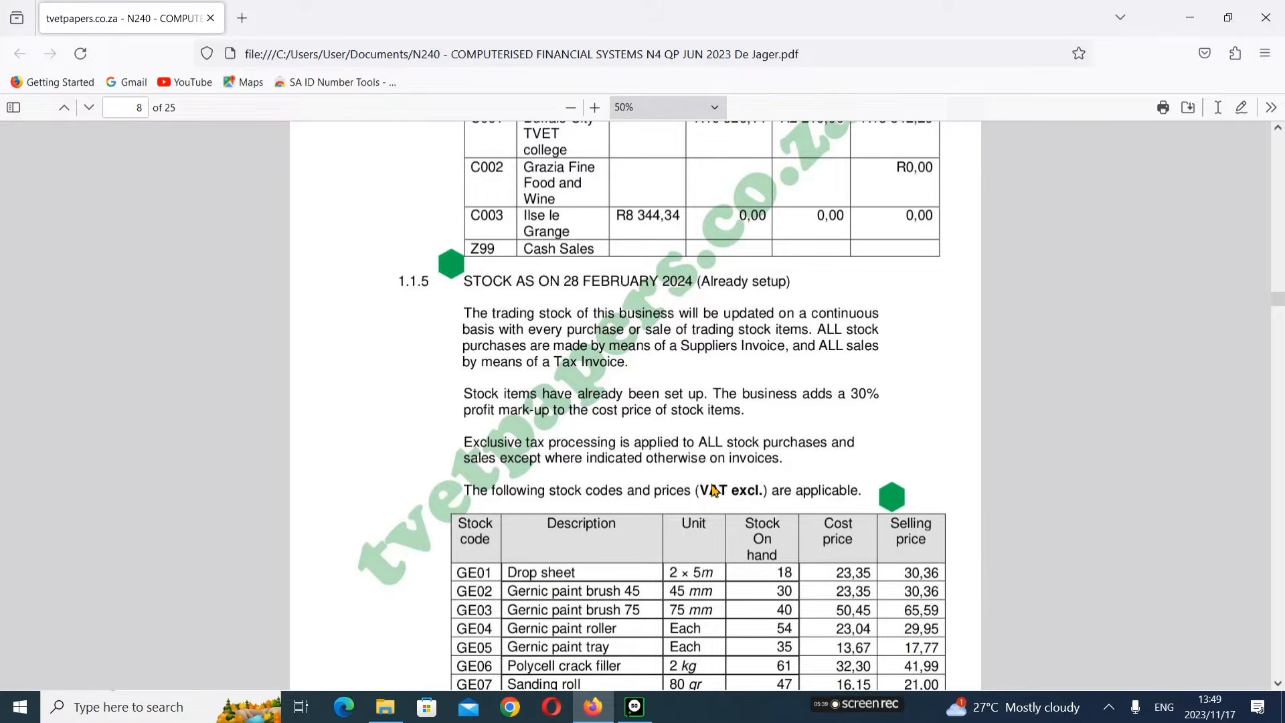
scroll(715, 490, down, 15)
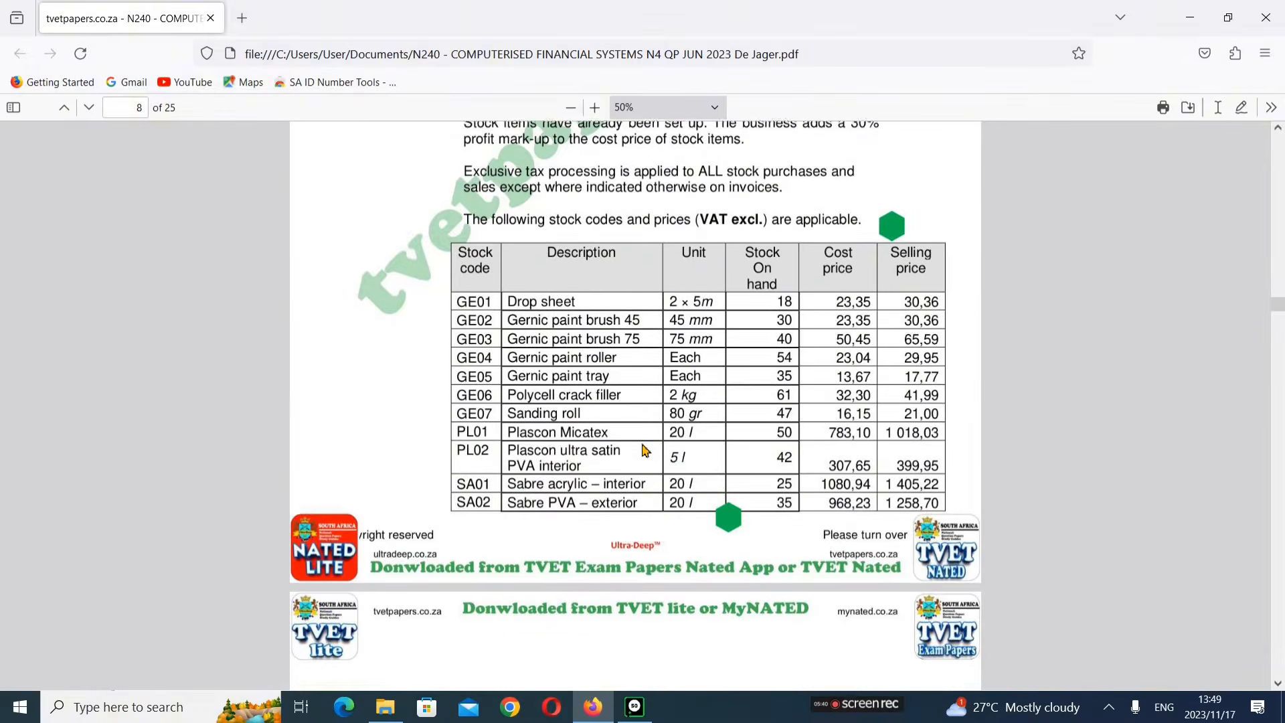
scroll(686, 396, up, 2)
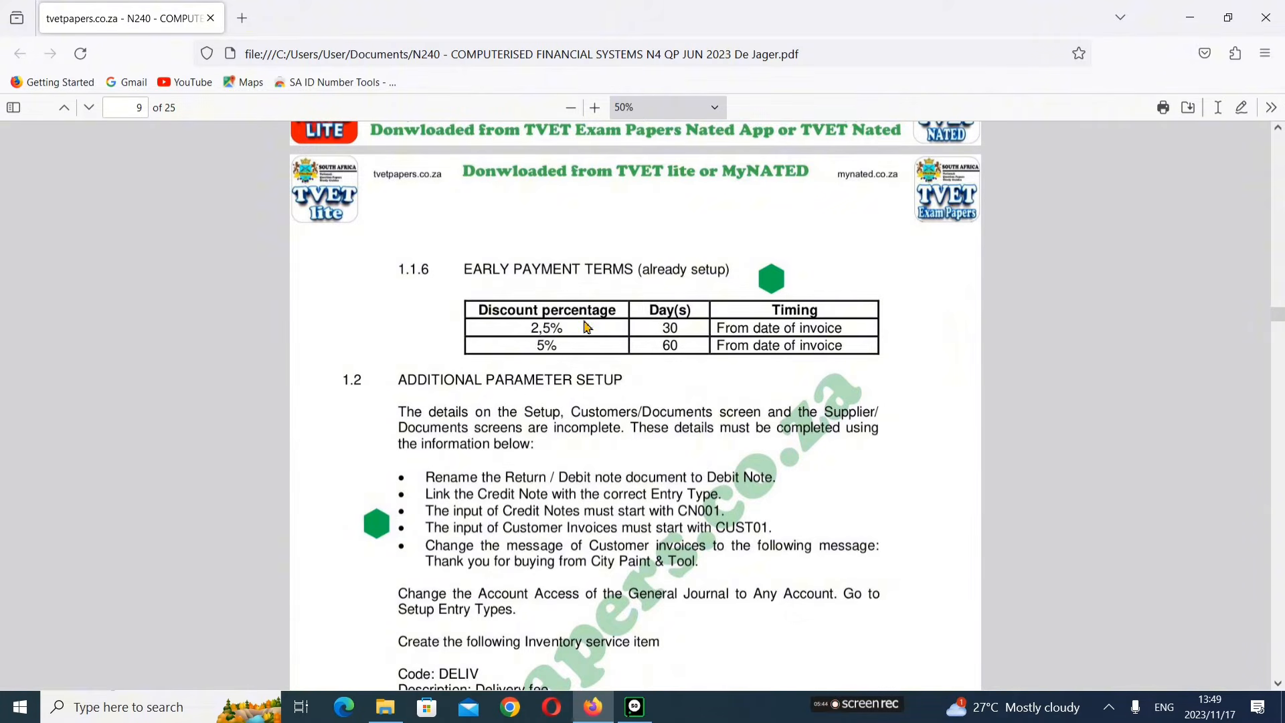
scroll(673, 308, up, 8)
scroll(680, 372, up, 8)
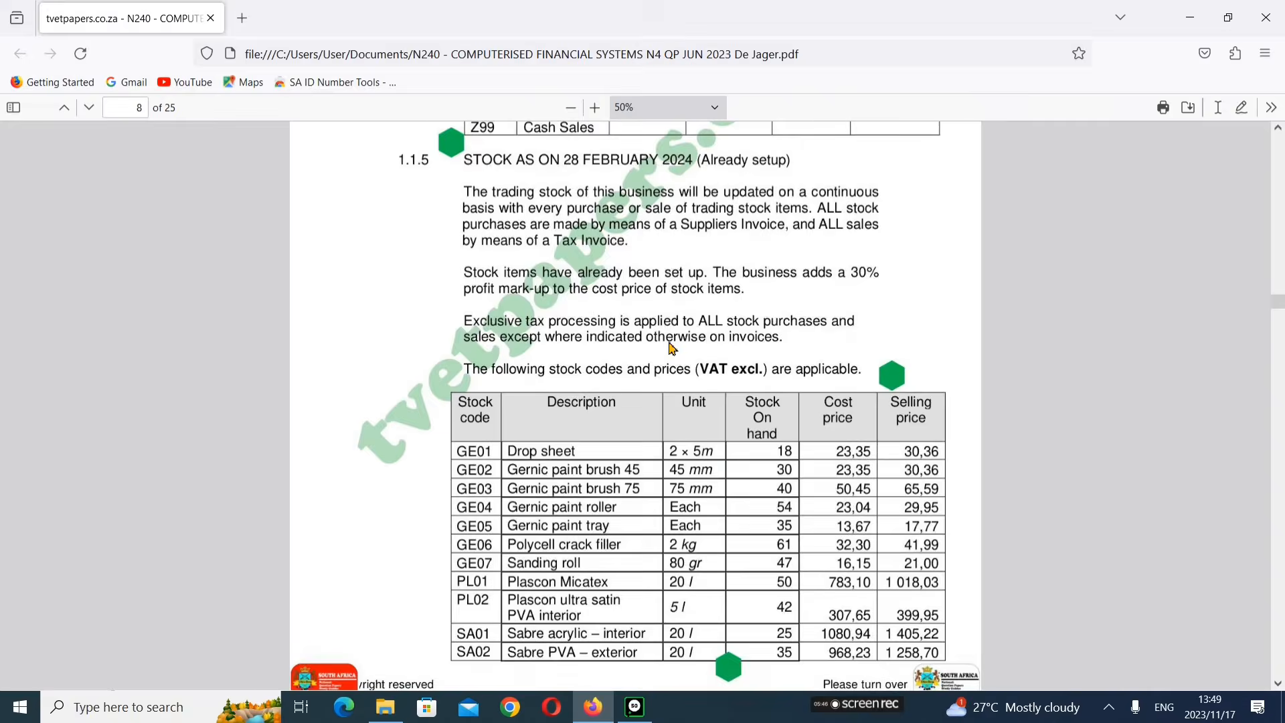
scroll(662, 373, down, 14)
scroll(655, 375, down, 2)
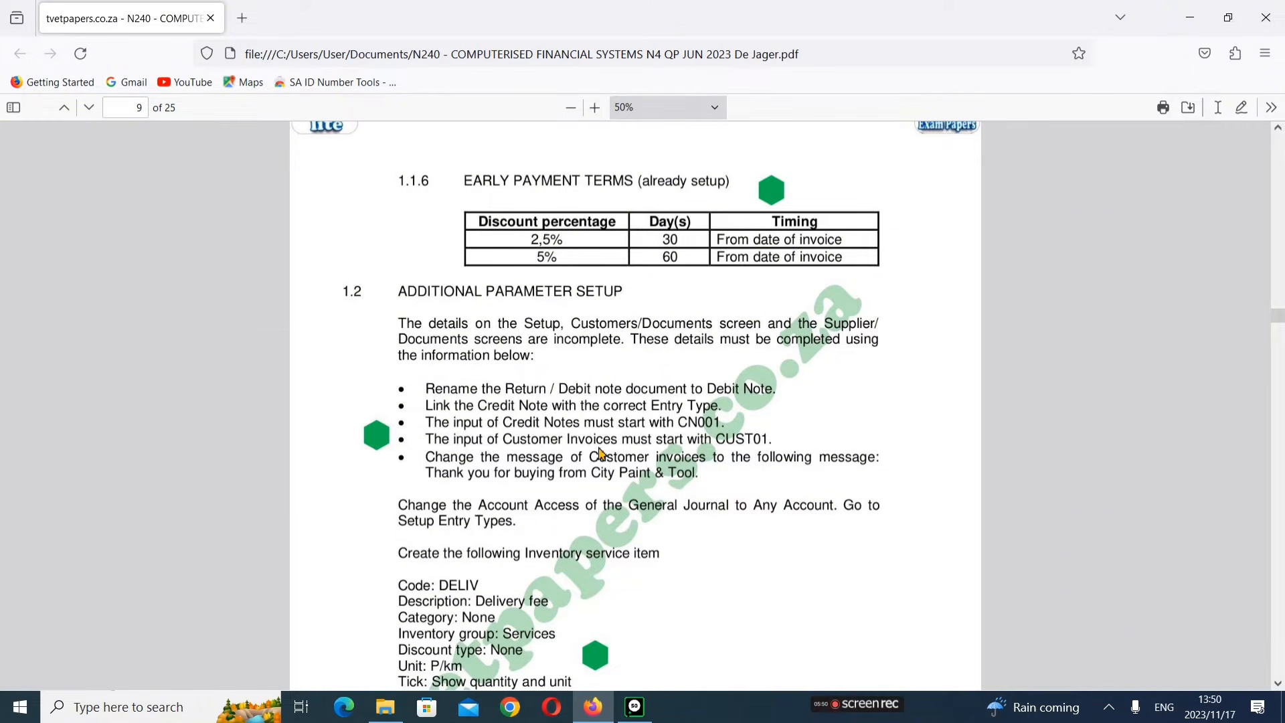
scroll(672, 436, down, 4)
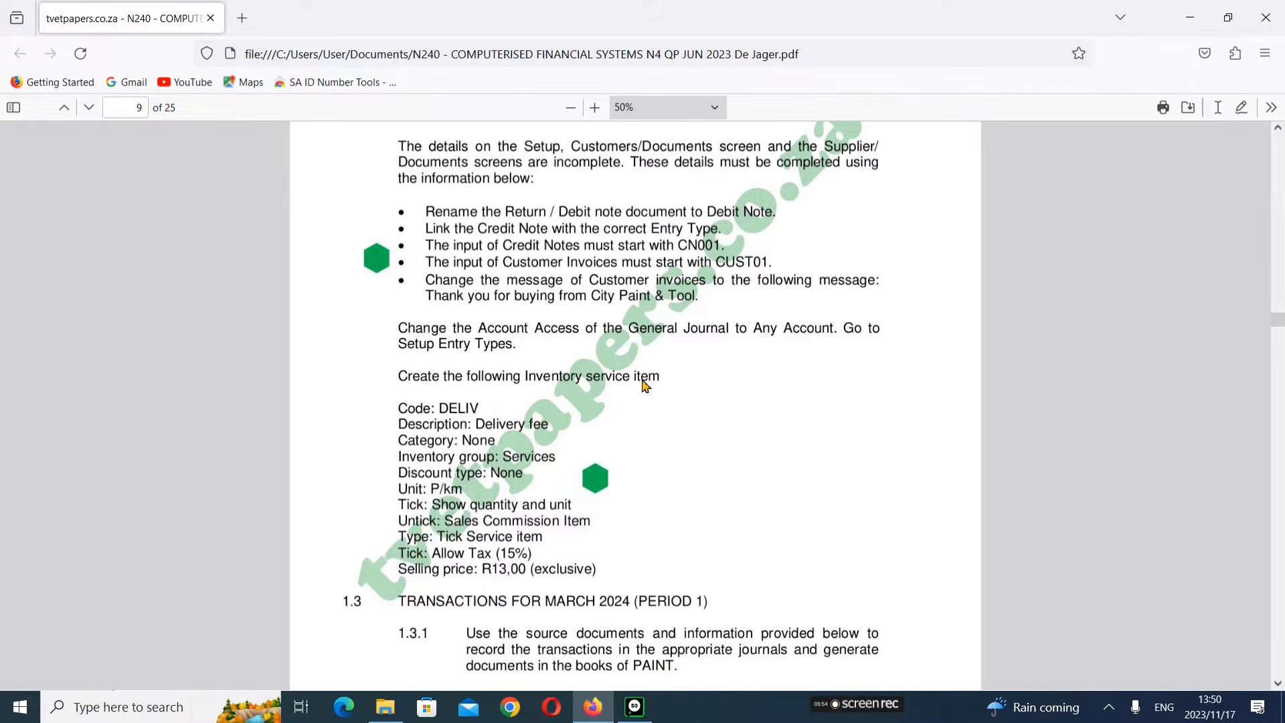
Step: Read the additional parameter setup instructions and the DELIV inventory service item specification
scroll(646, 387, up, 2)
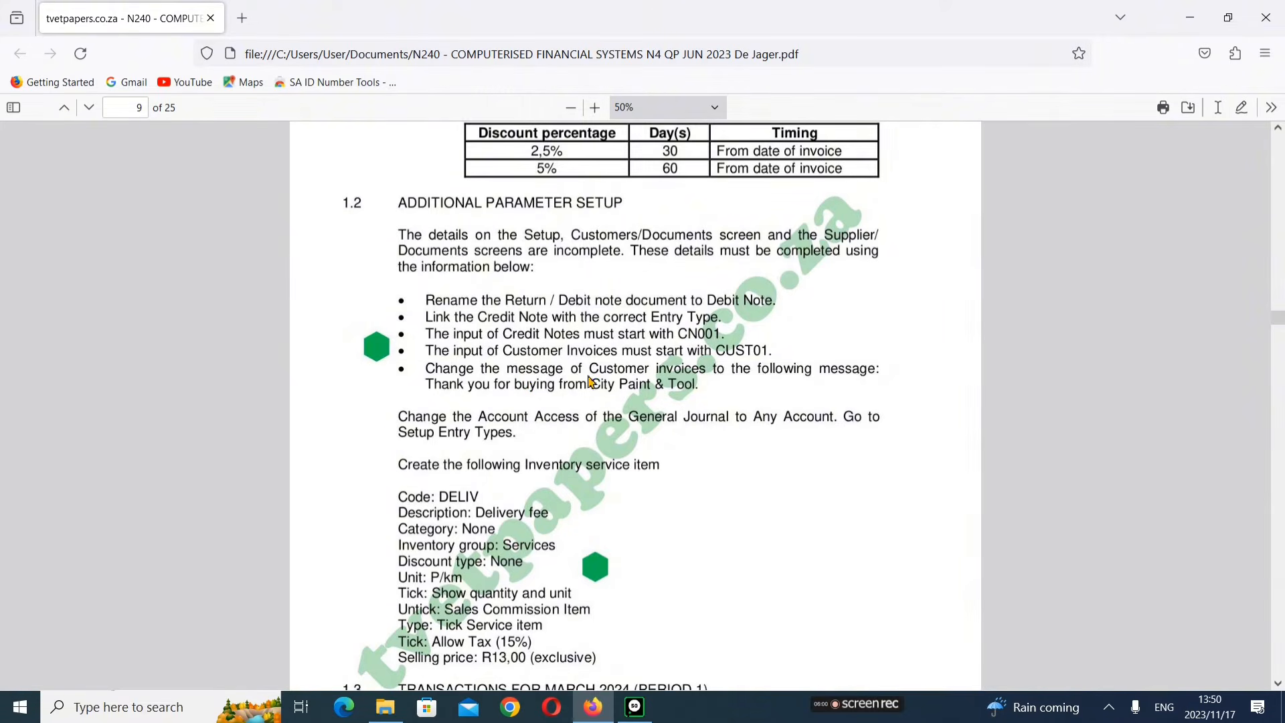
scroll(589, 381, up, 5)
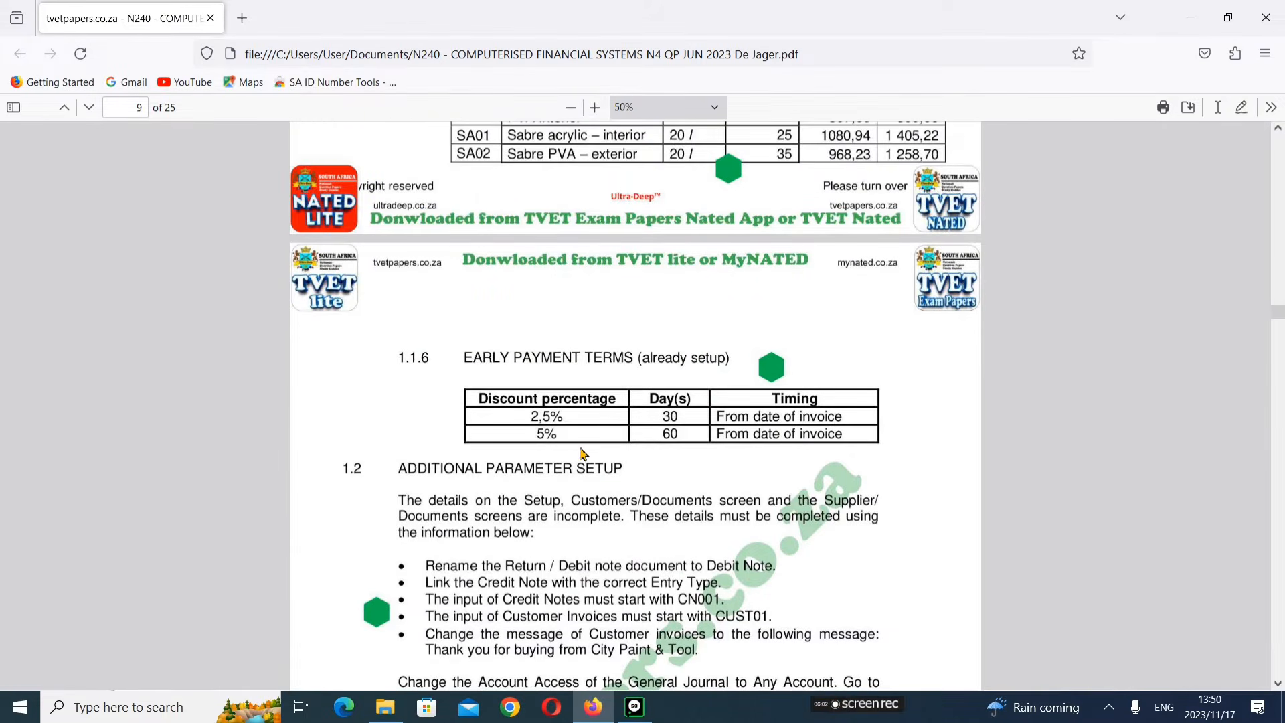
scroll(584, 454, down, 3)
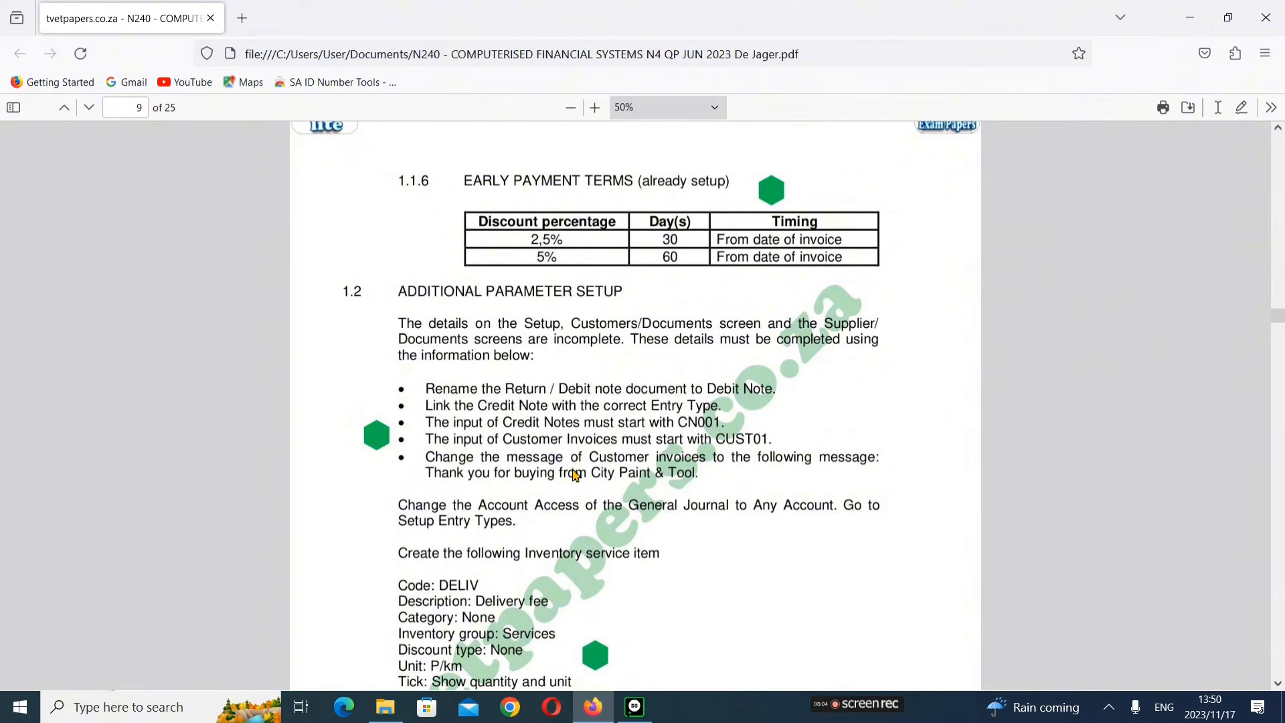
scroll(536, 498, down, 2)
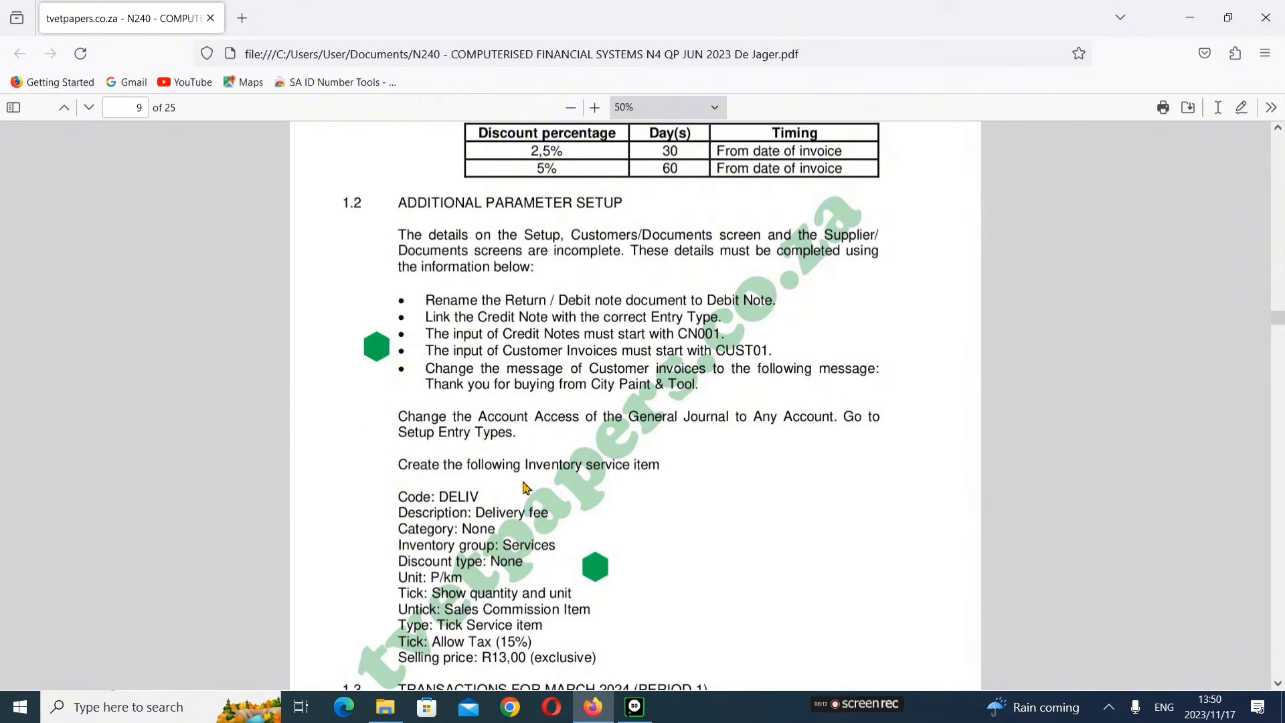
scroll(527, 488, down, 2)
scroll(525, 501, down, 4)
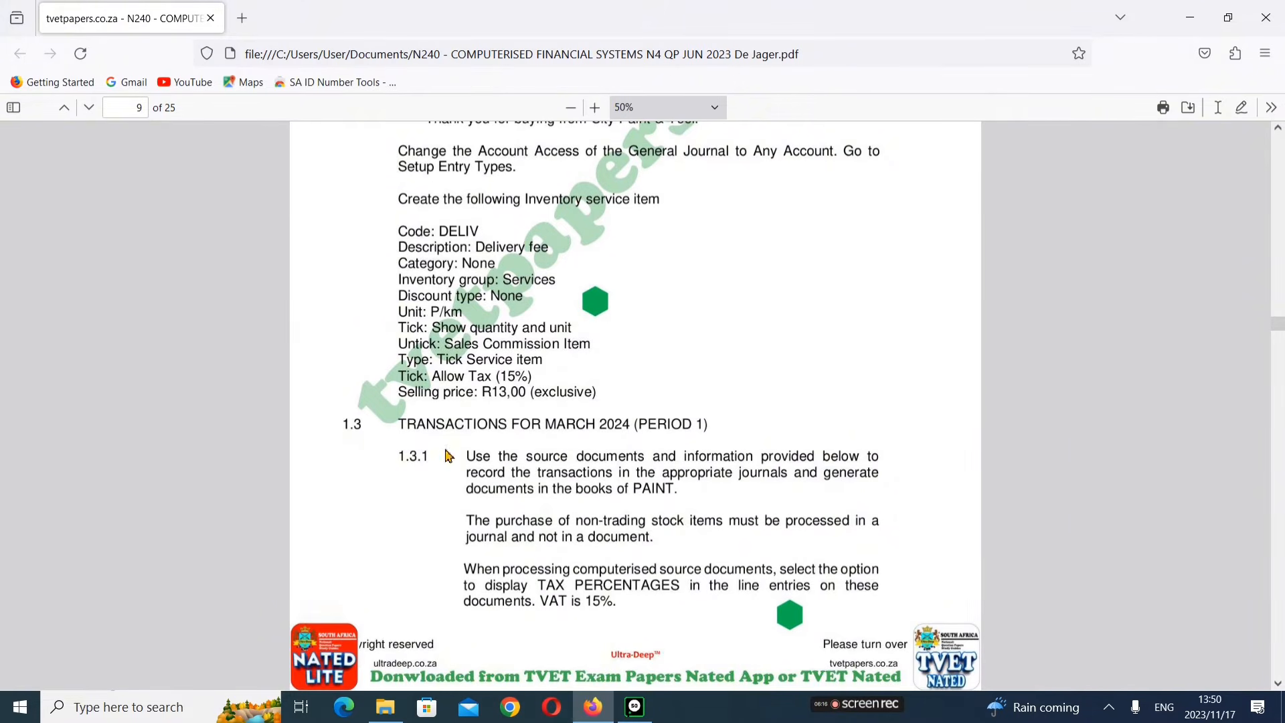
scroll(656, 482, down, 2)
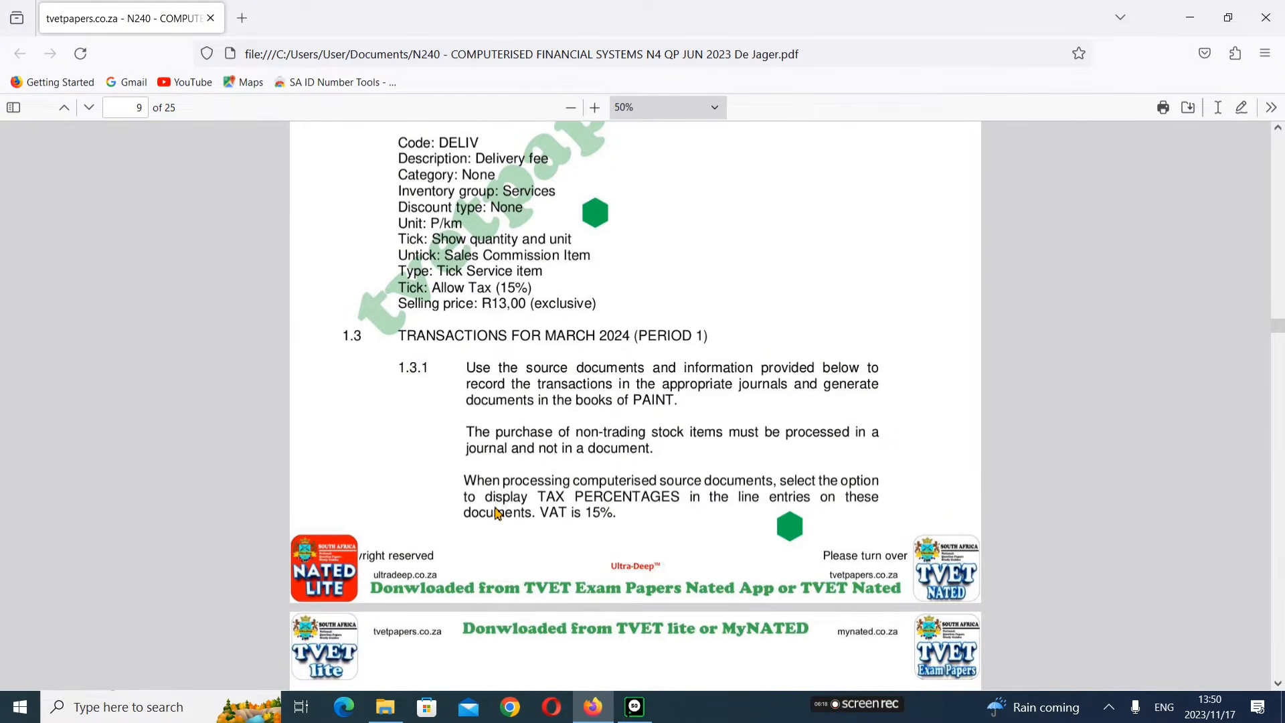
scroll(694, 458, down, 2)
scroll(690, 472, down, 2)
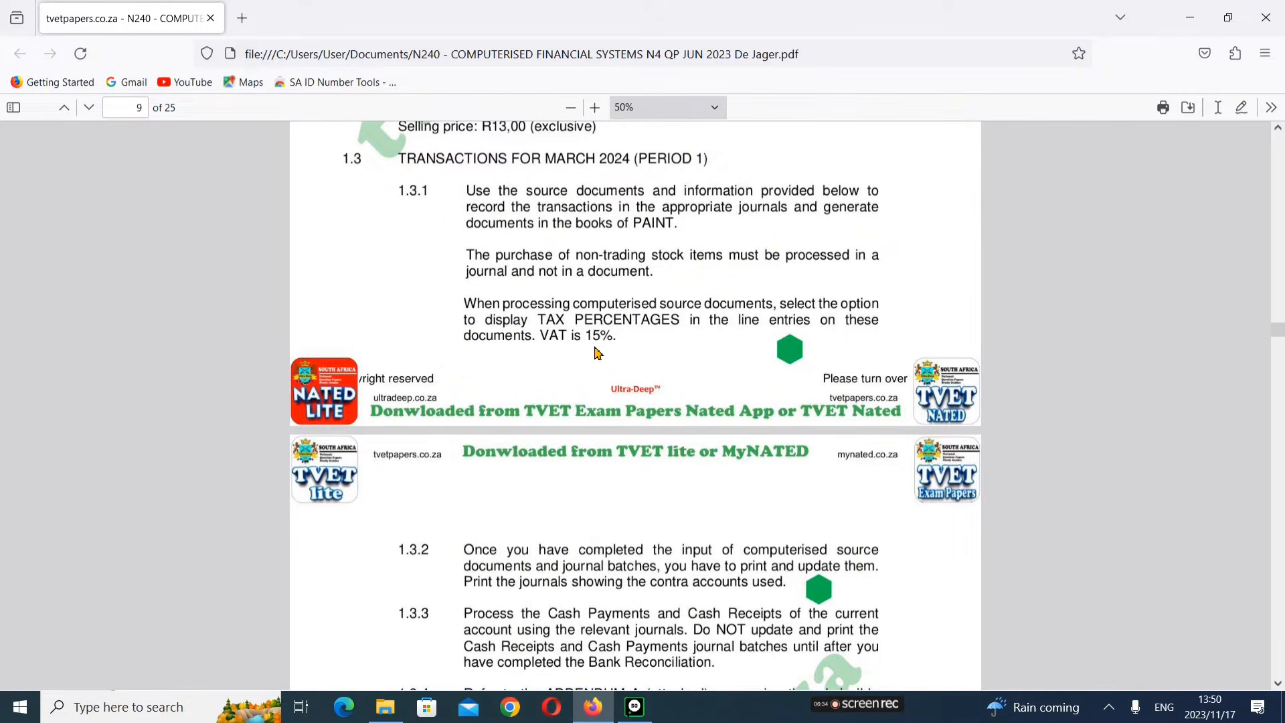
Step: Read the March 2024 transaction processing instructions and the opening balances requirements
scroll(598, 353, down, 6)
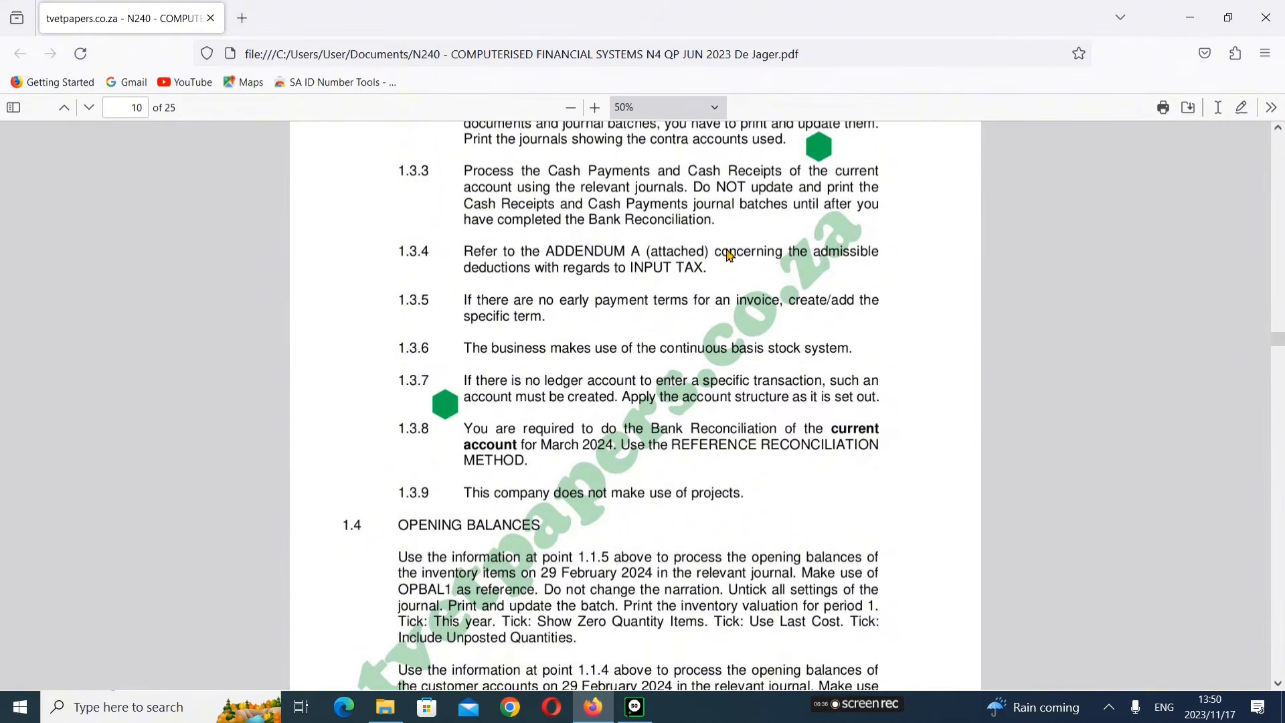
scroll(583, 420, down, 2)
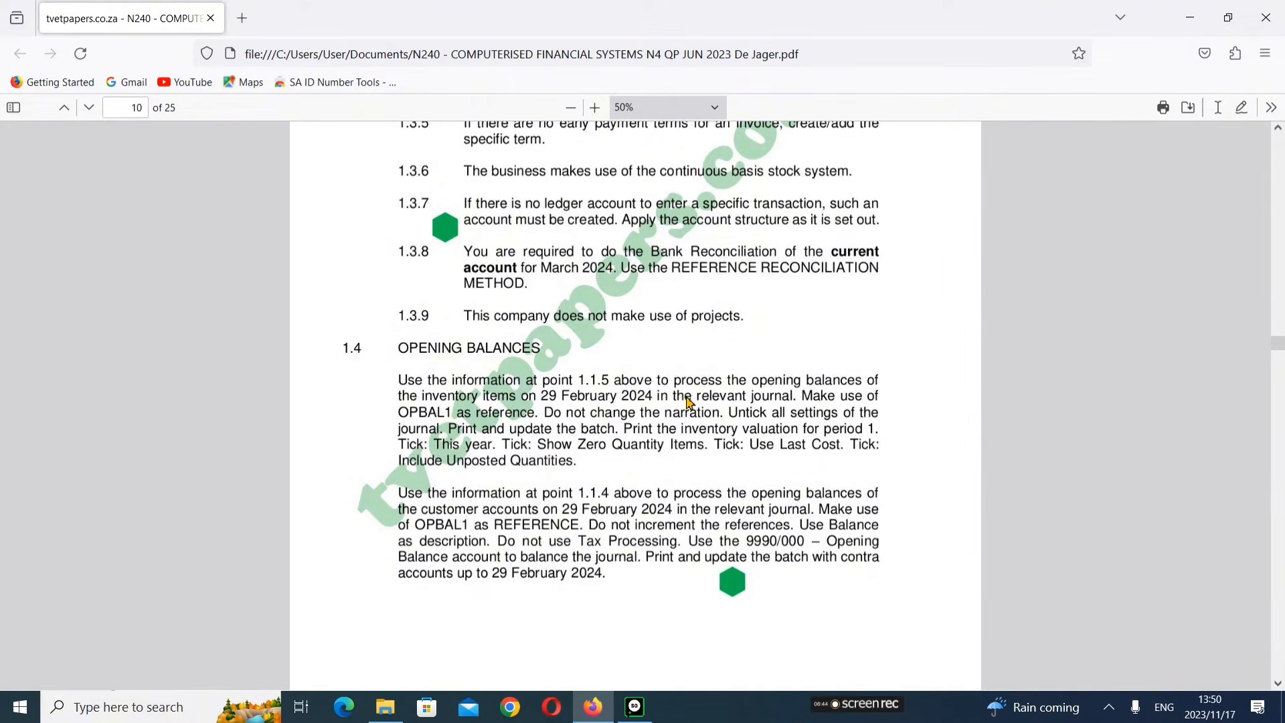
scroll(605, 435, down, 2)
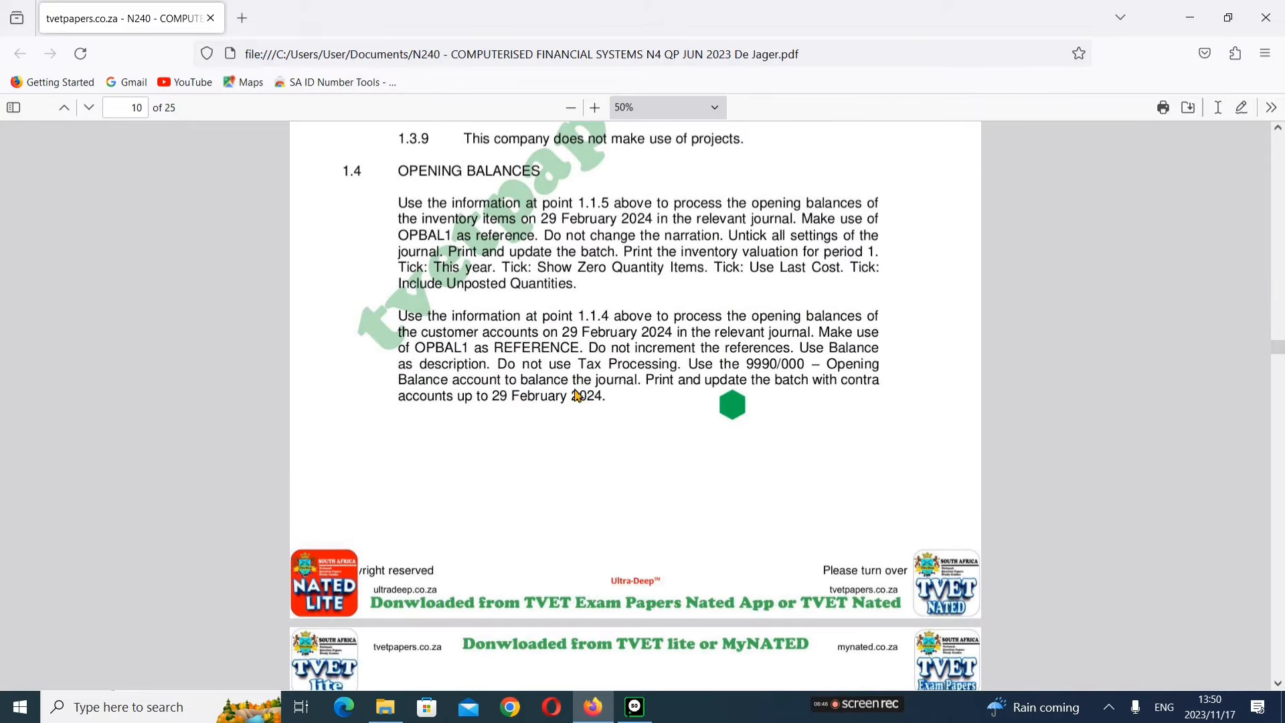
scroll(589, 402, up, 1)
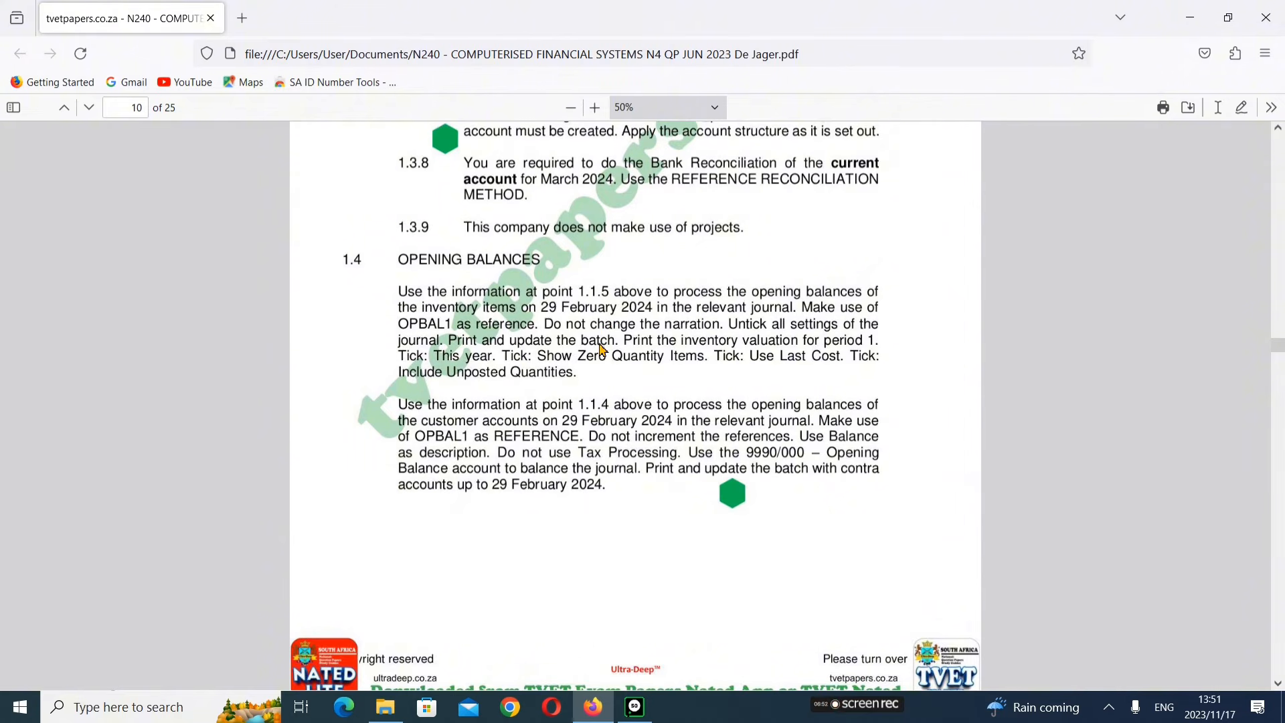
scroll(520, 339, down, 3)
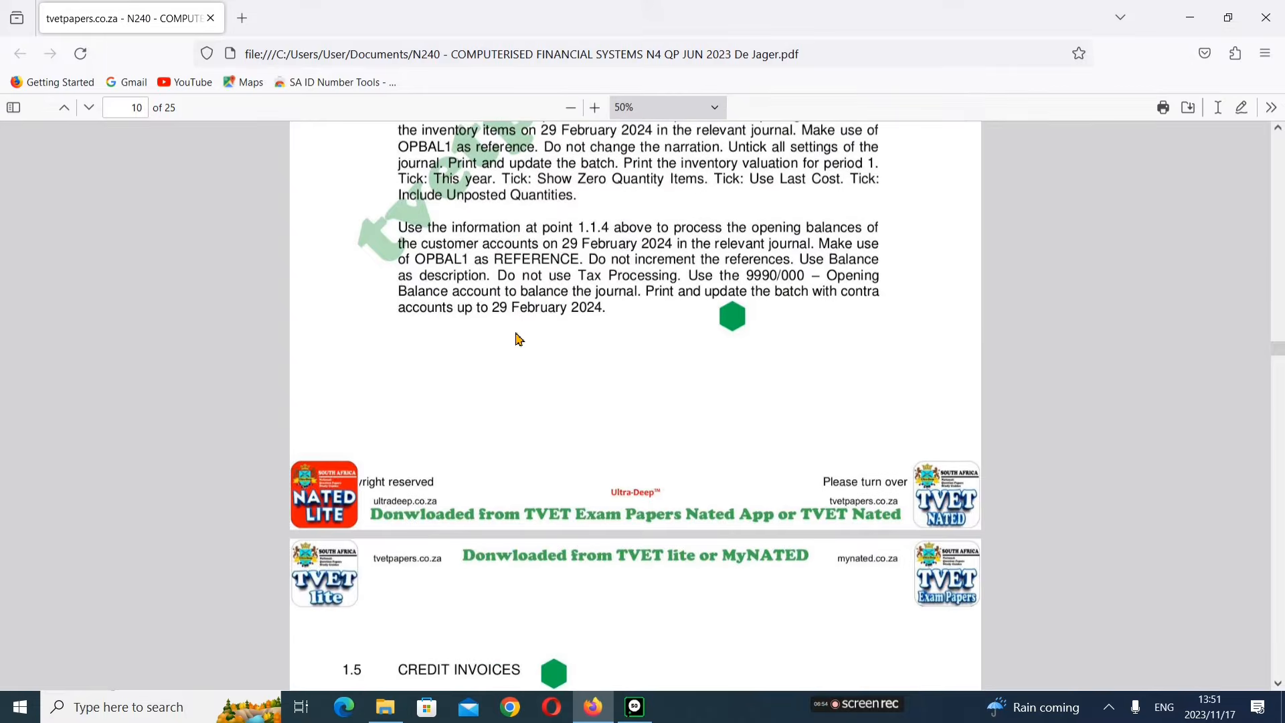
scroll(520, 339, down, 10)
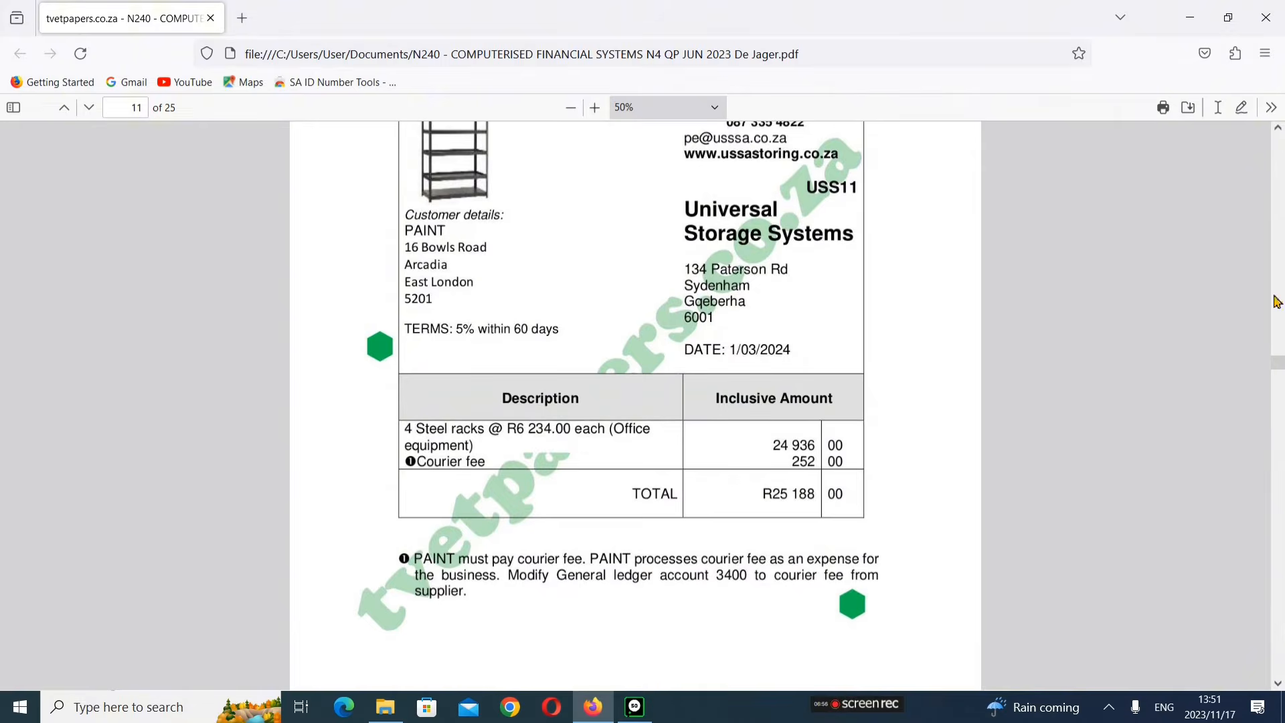
Step: Jump toward the end of the paper and review the list of required printouts in section 1.11
drag(1278, 366, 1279, 666)
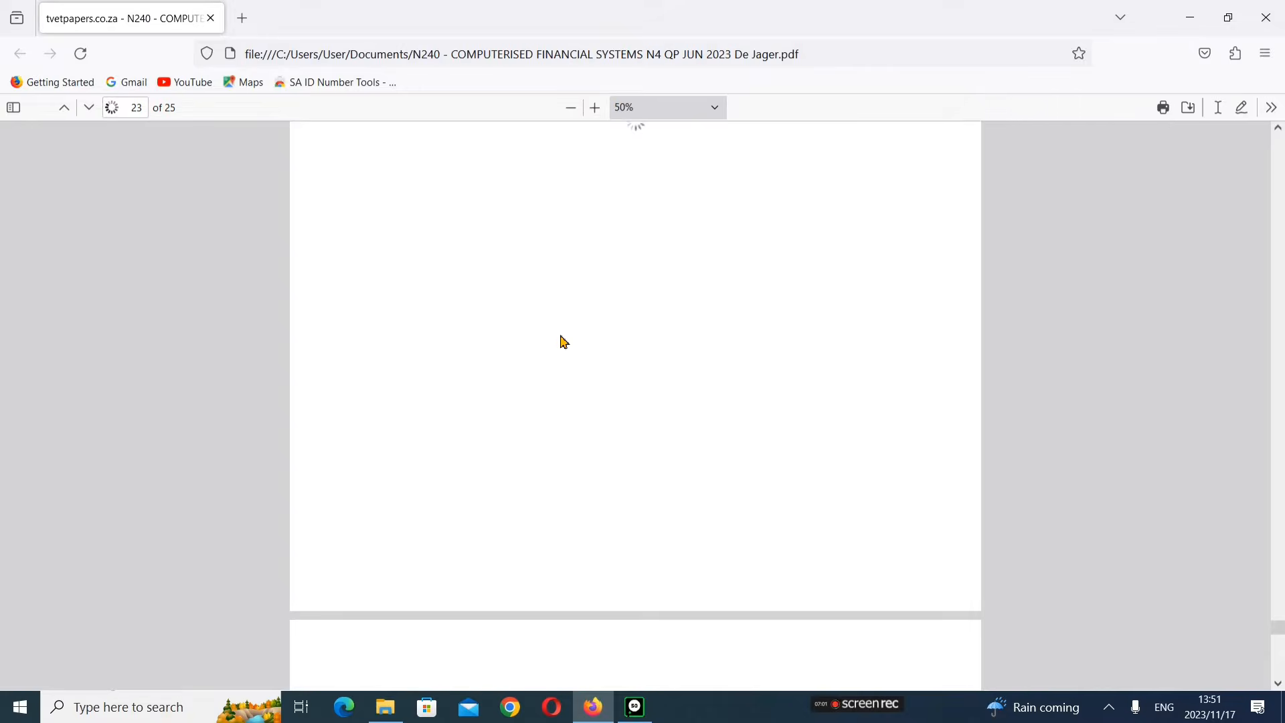
scroll(564, 342, up, 7)
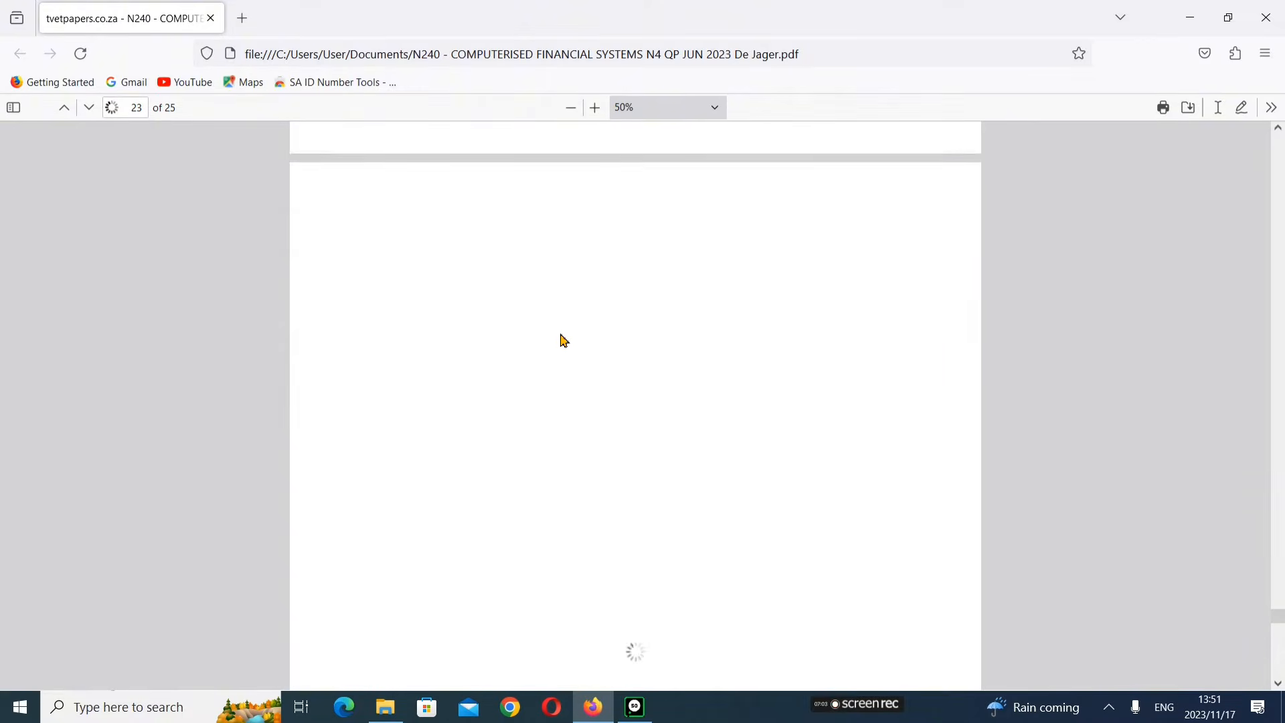
scroll(564, 342, up, 8)
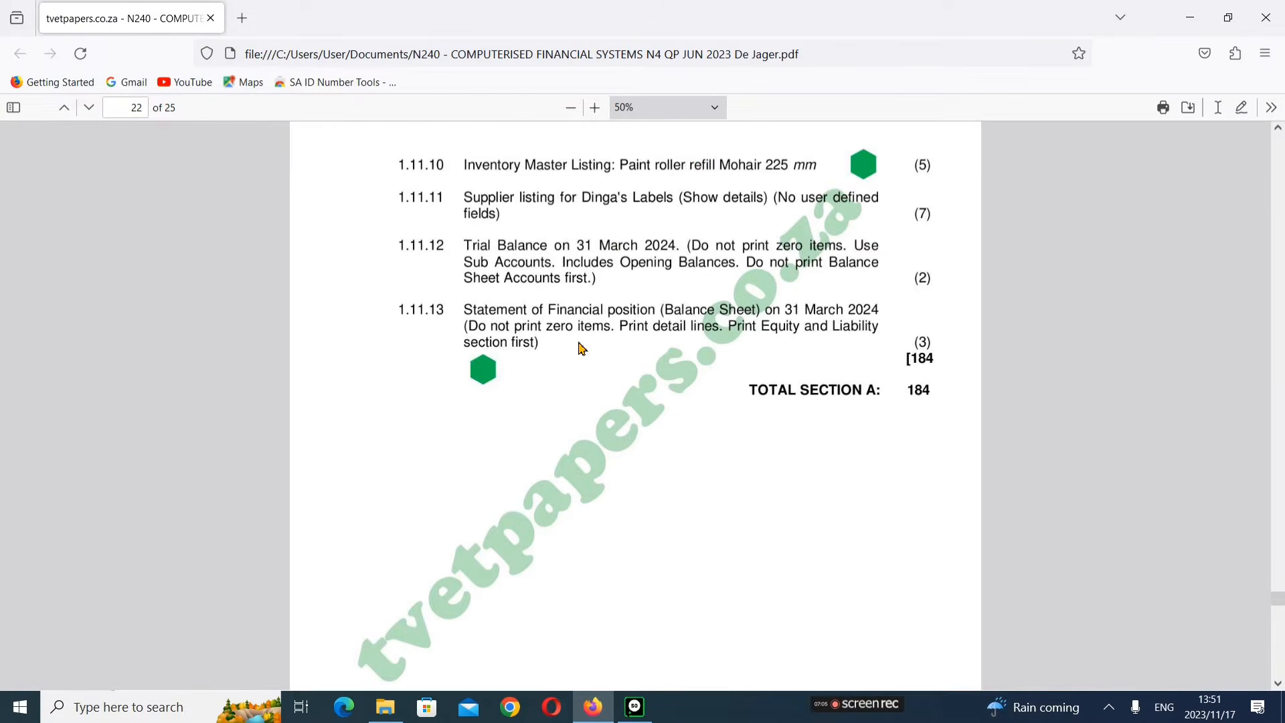
scroll(581, 347, up, 7)
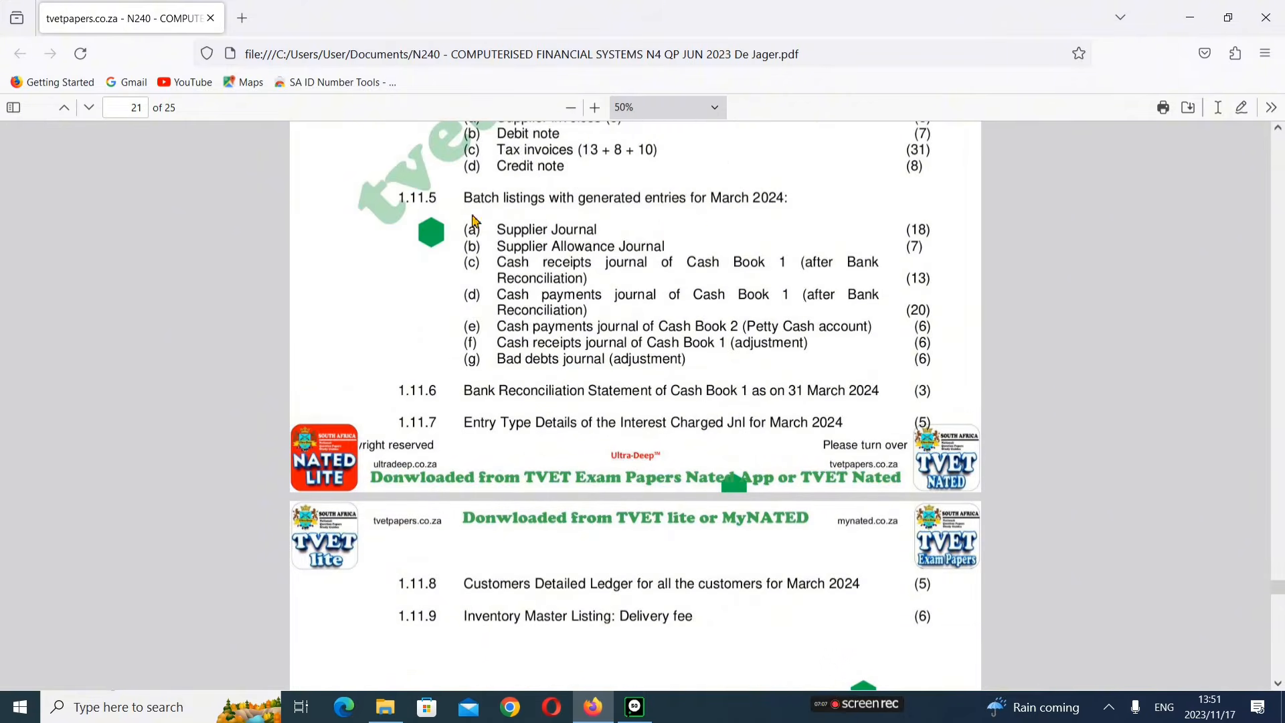
scroll(495, 241, up, 4)
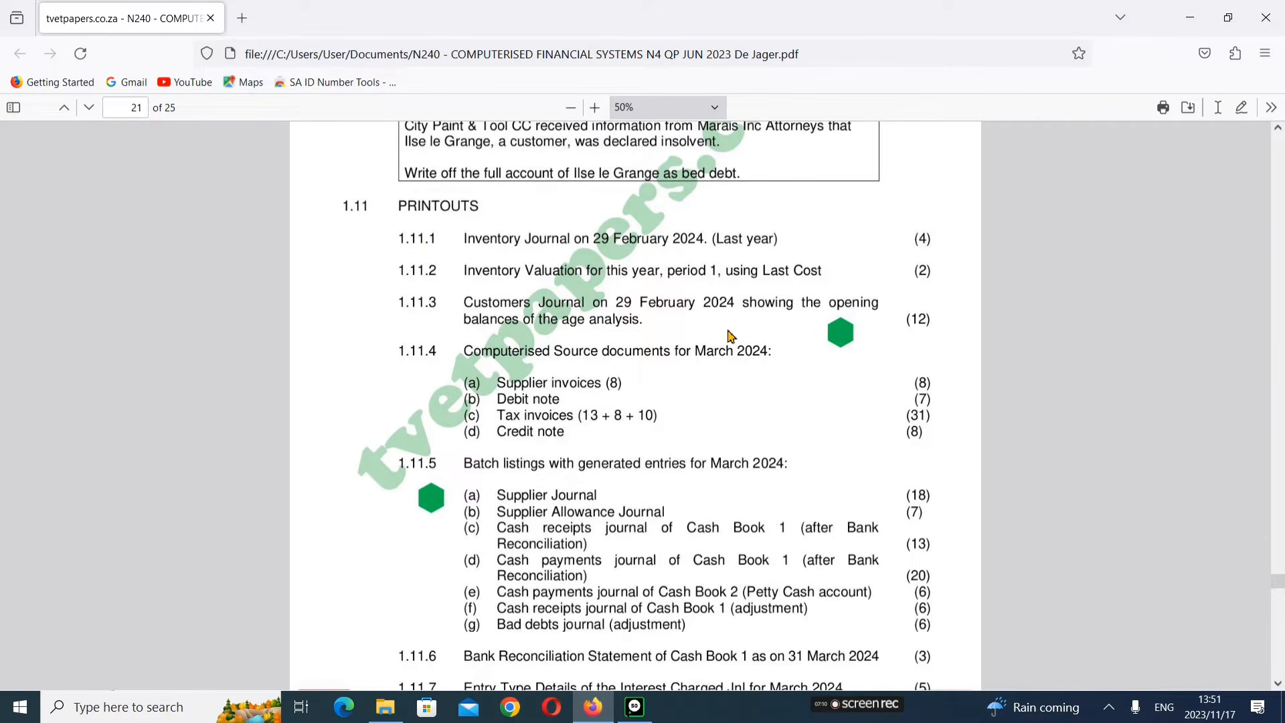
scroll(714, 344, down, 1)
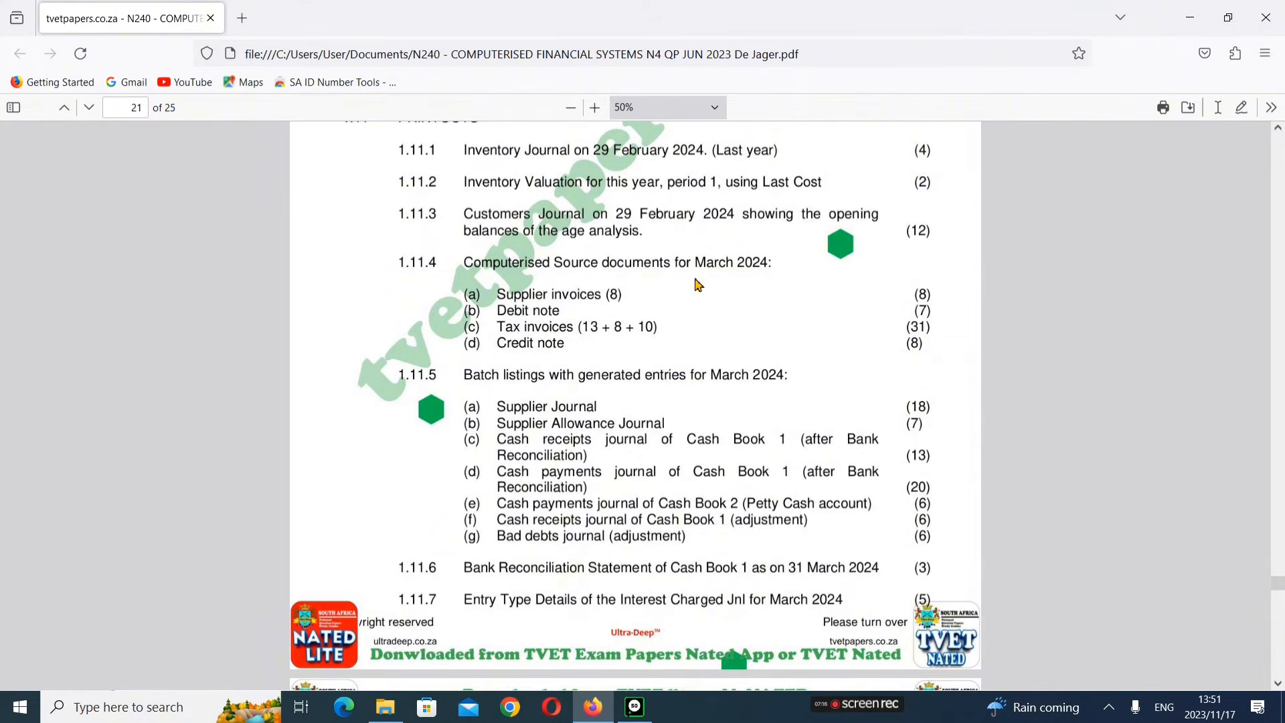
scroll(509, 228, up, 1)
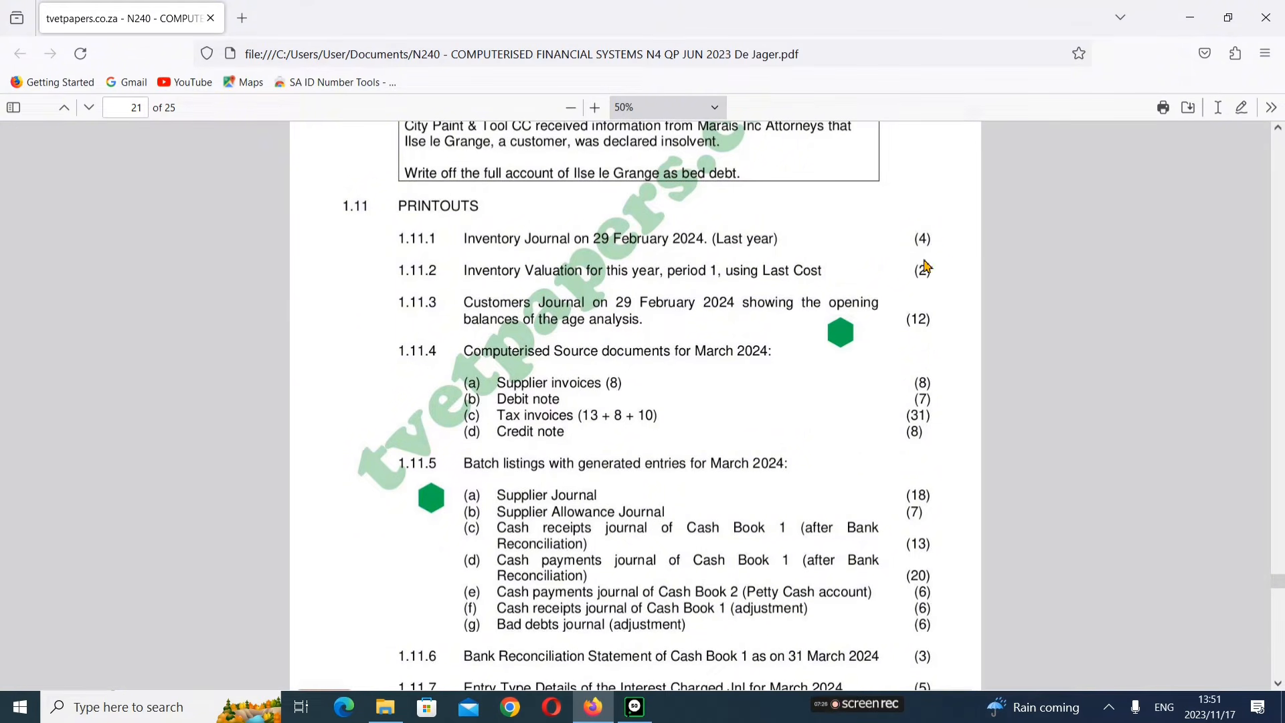
scroll(593, 293, down, 2)
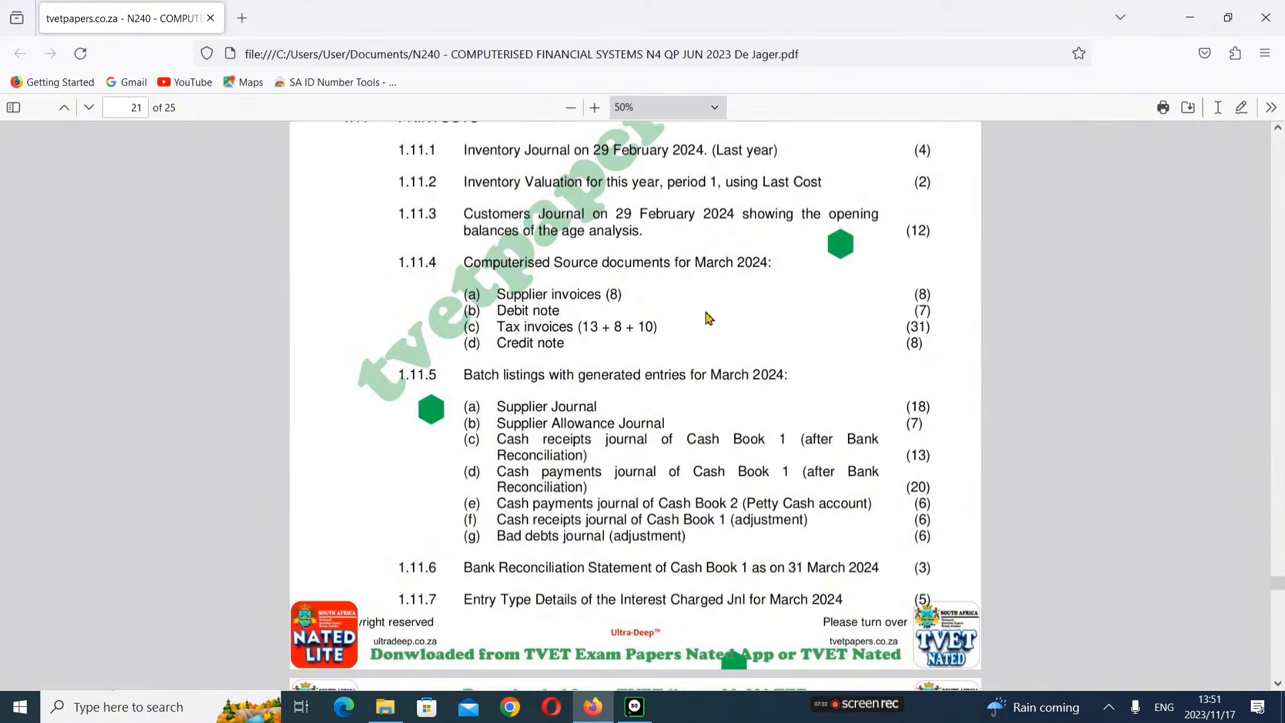
scroll(639, 325, down, 2)
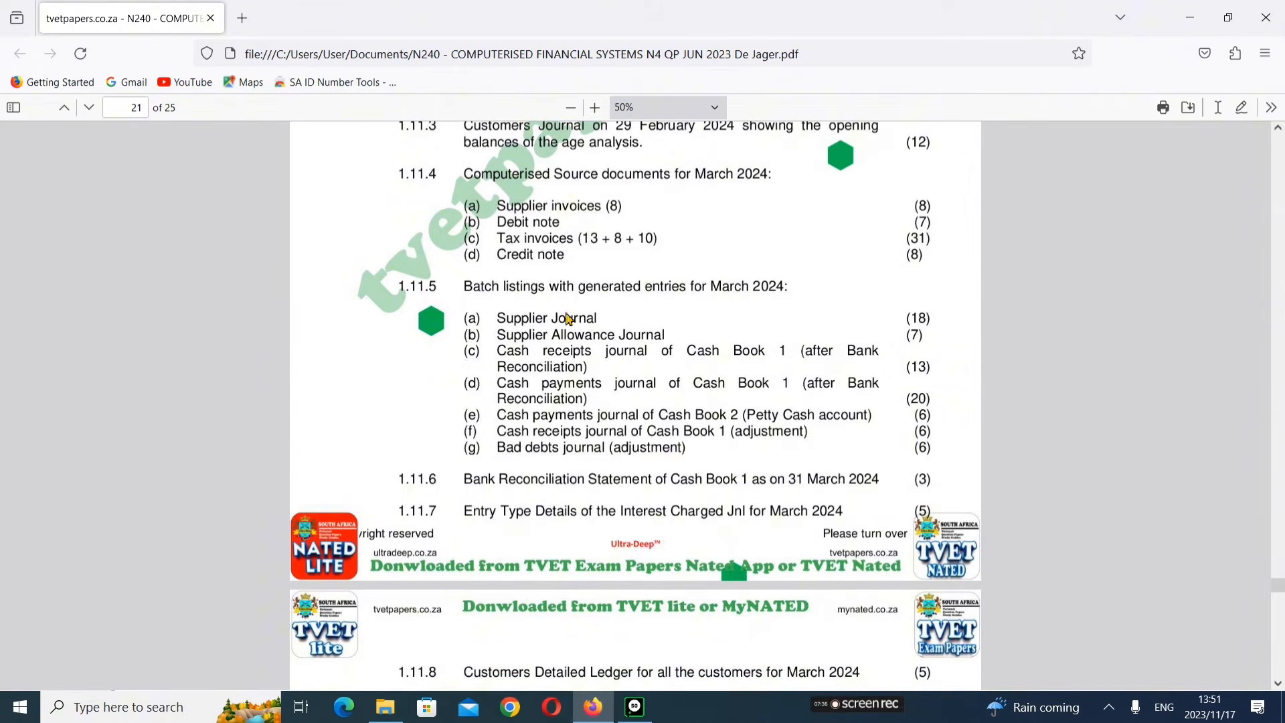
scroll(629, 387, down, 2)
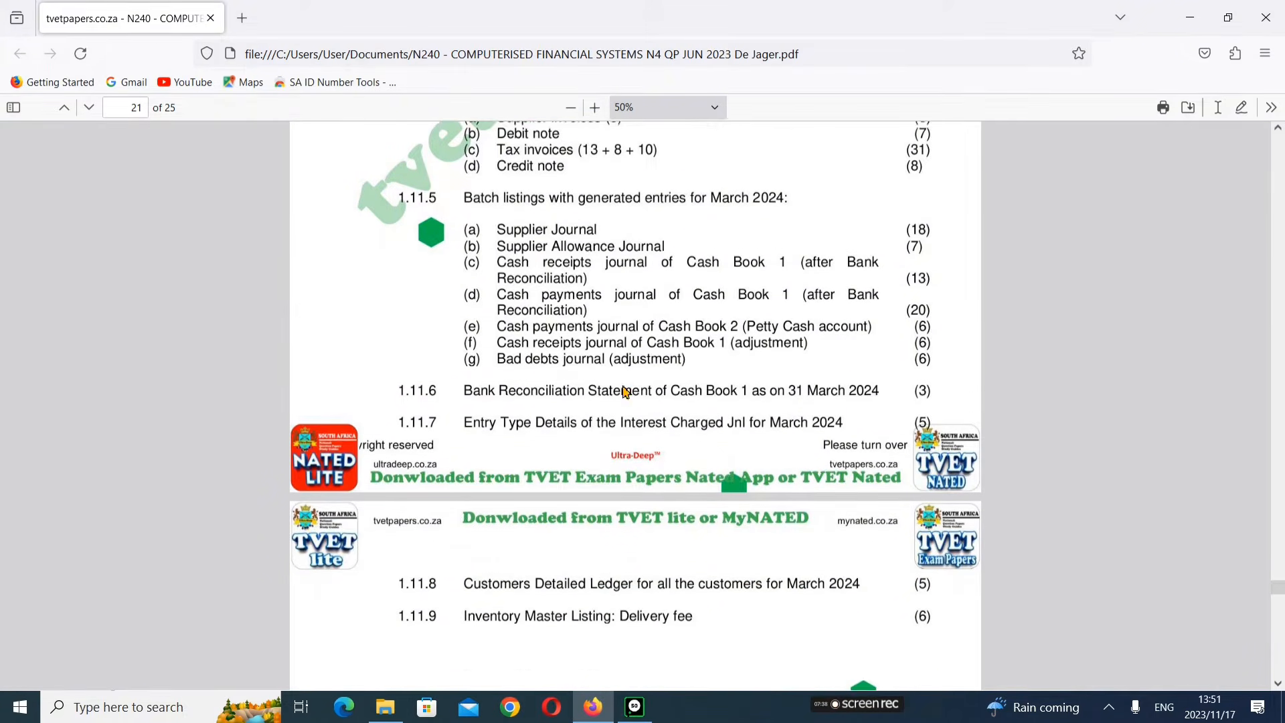
scroll(626, 392, down, 2)
scroll(651, 383, down, 2)
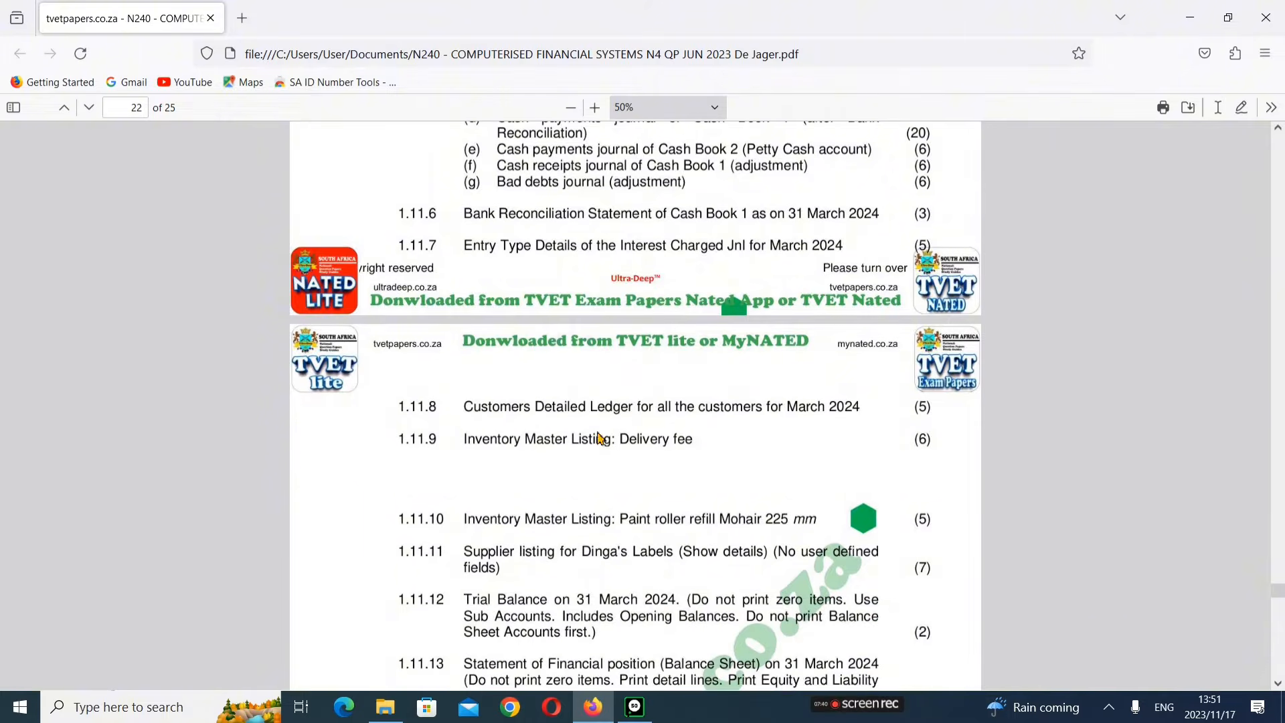
scroll(684, 327, down, 4)
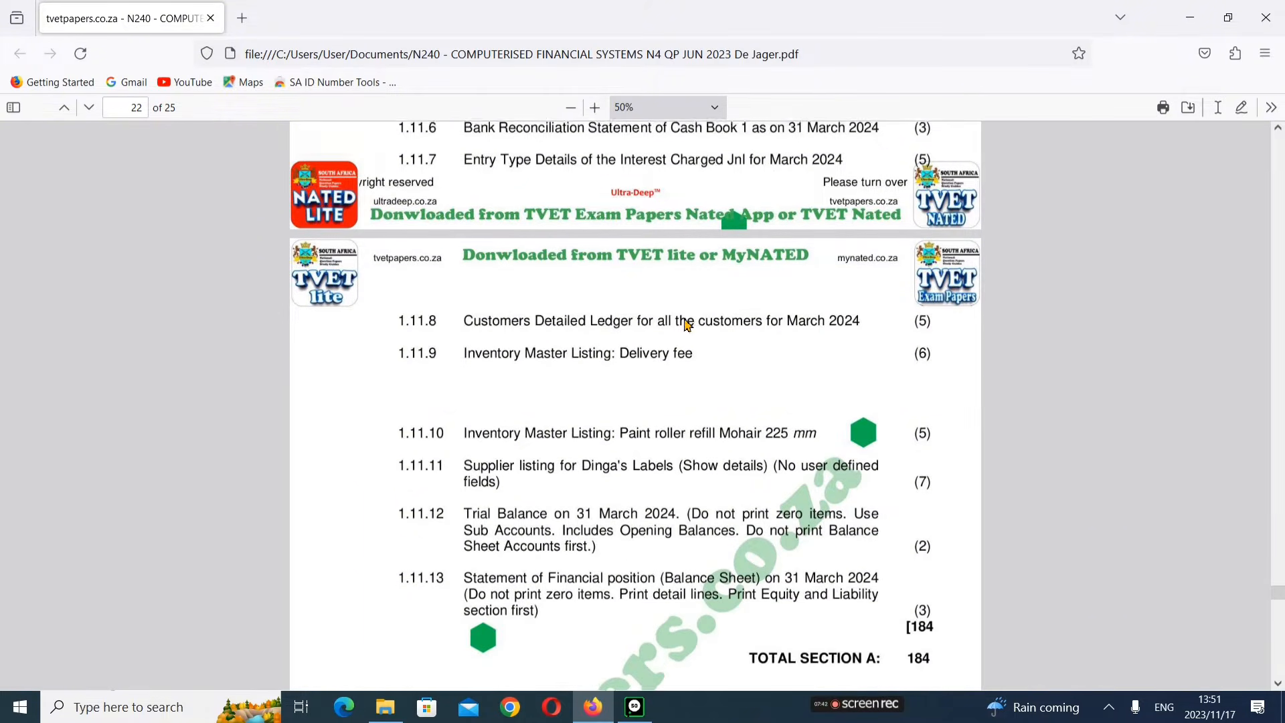
scroll(660, 332, up, 9)
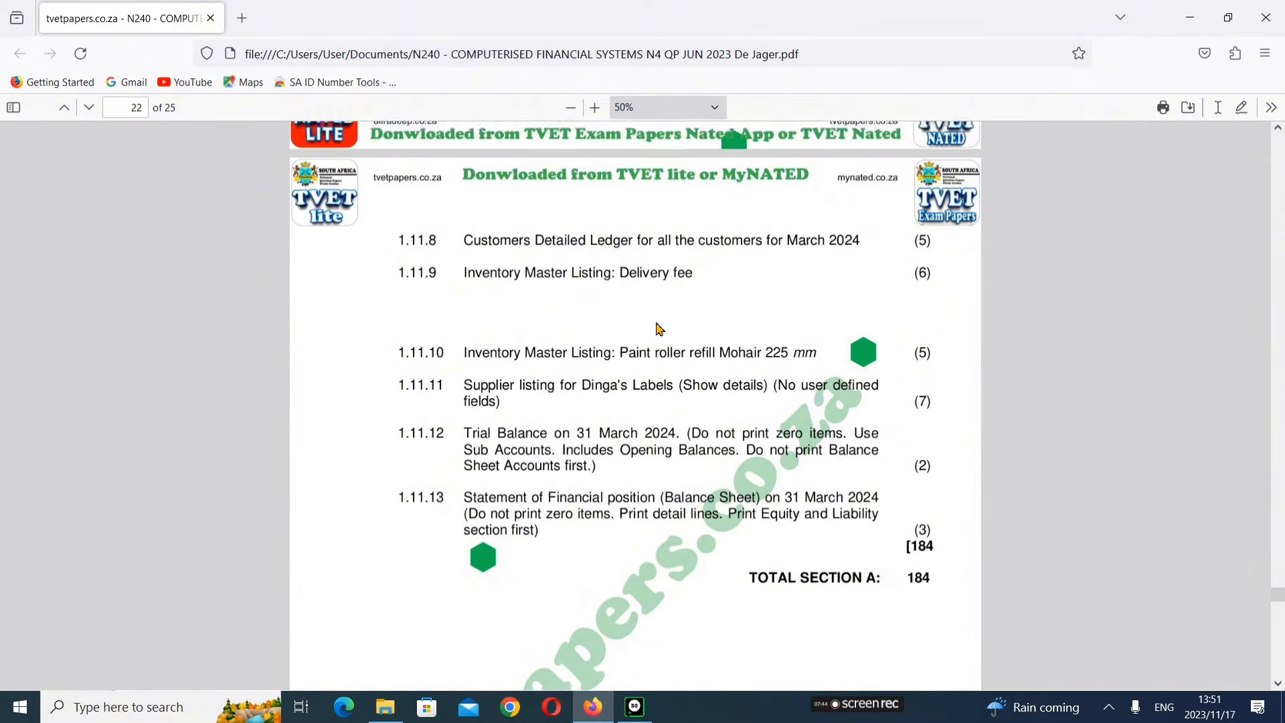
scroll(663, 329, up, 4)
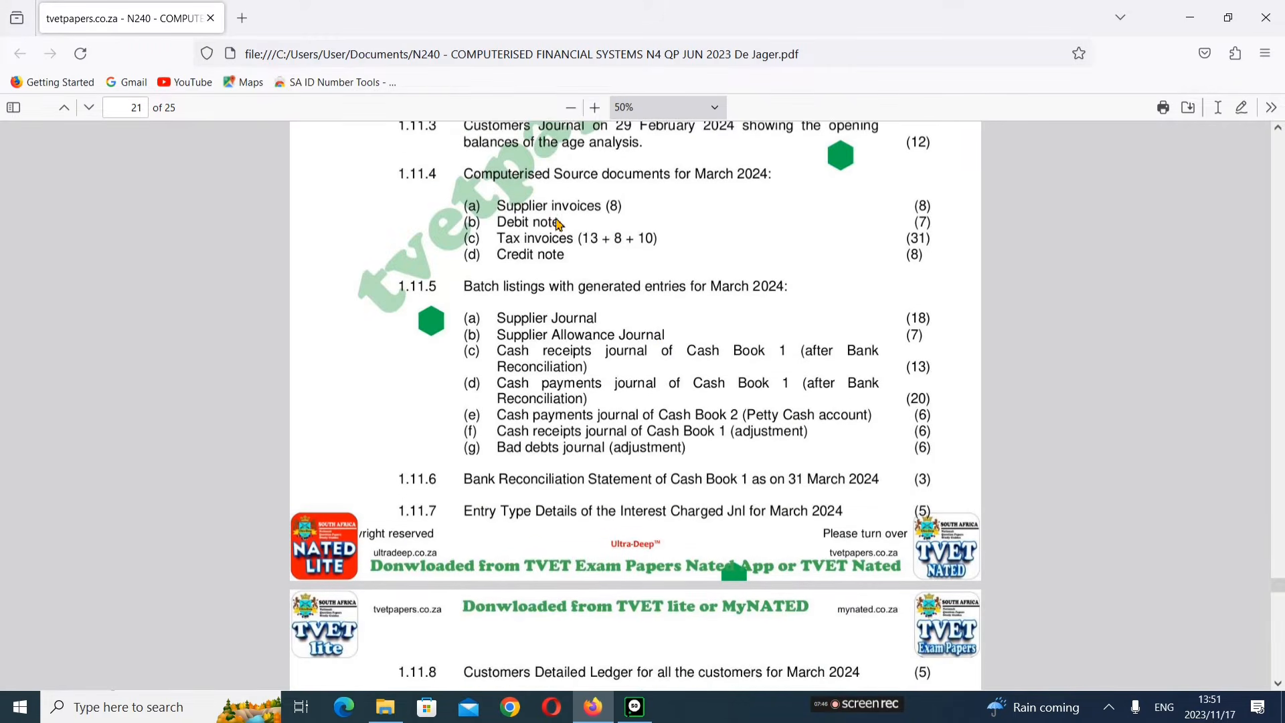
scroll(560, 237, up, 2)
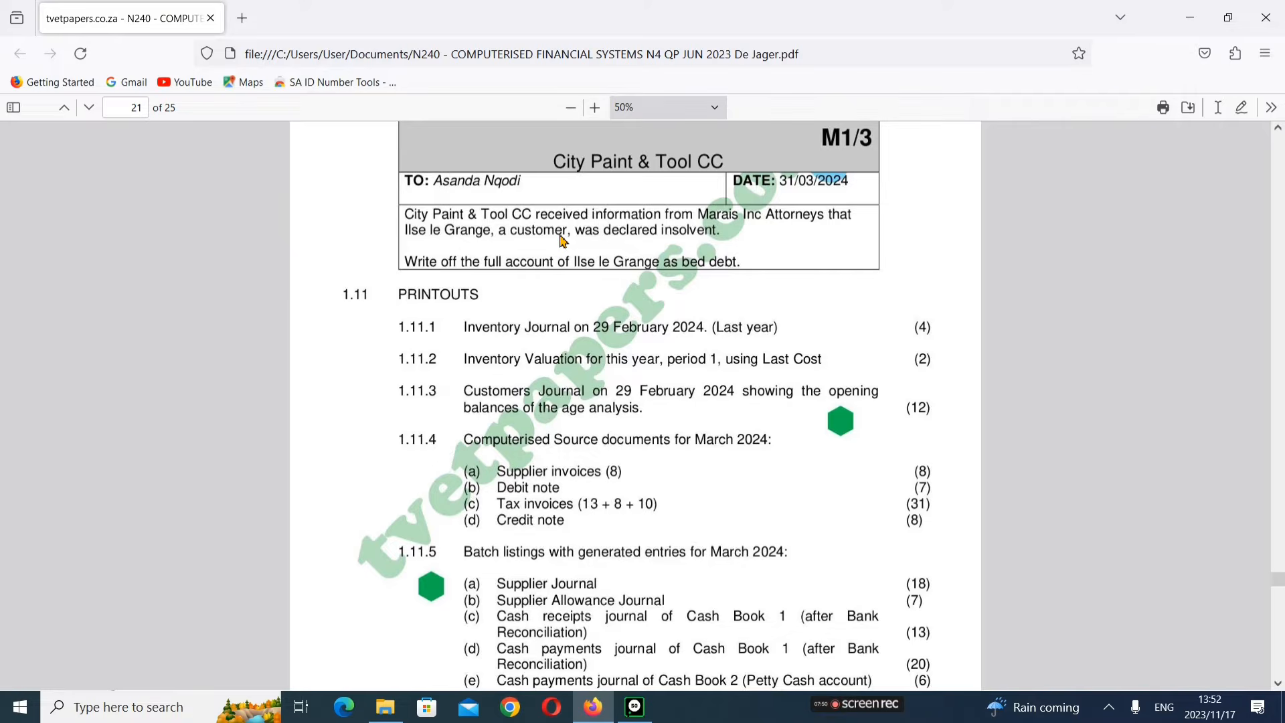
scroll(590, 302, down, 2)
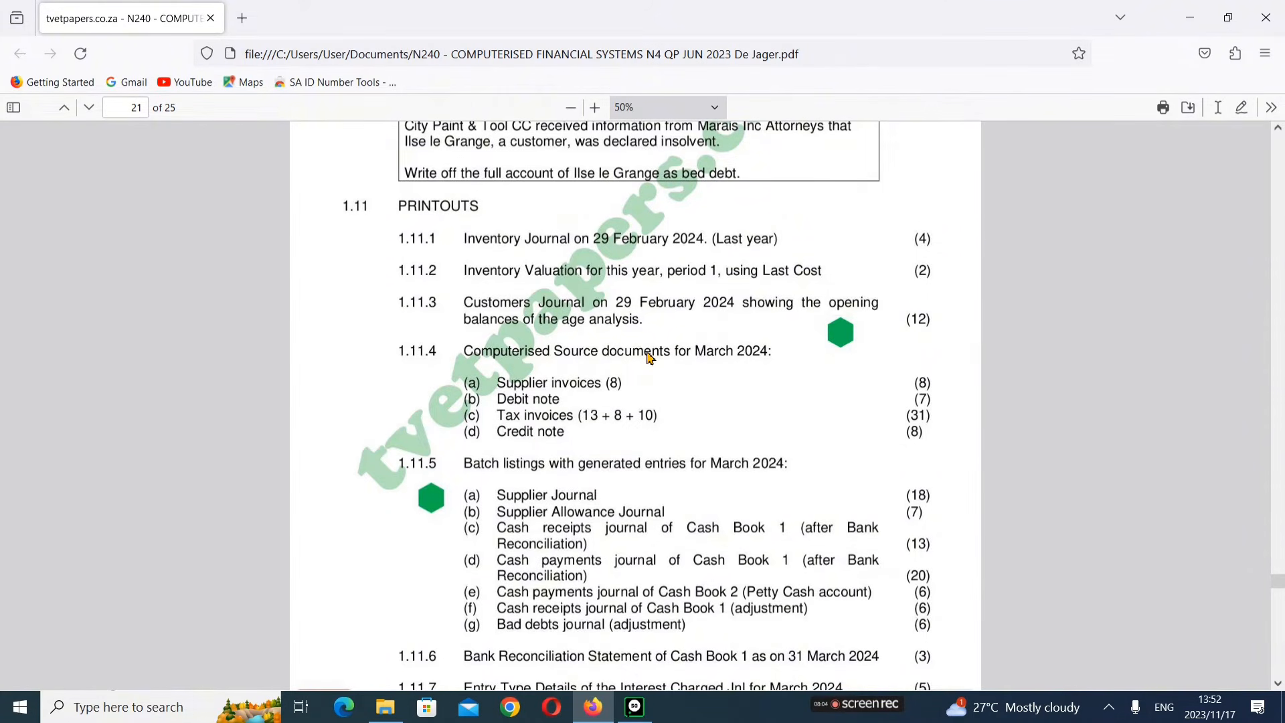
Step: Scroll back through the exam paper from the printouts list to the opening balances instructions in section 1.4
scroll(689, 438, down, 2)
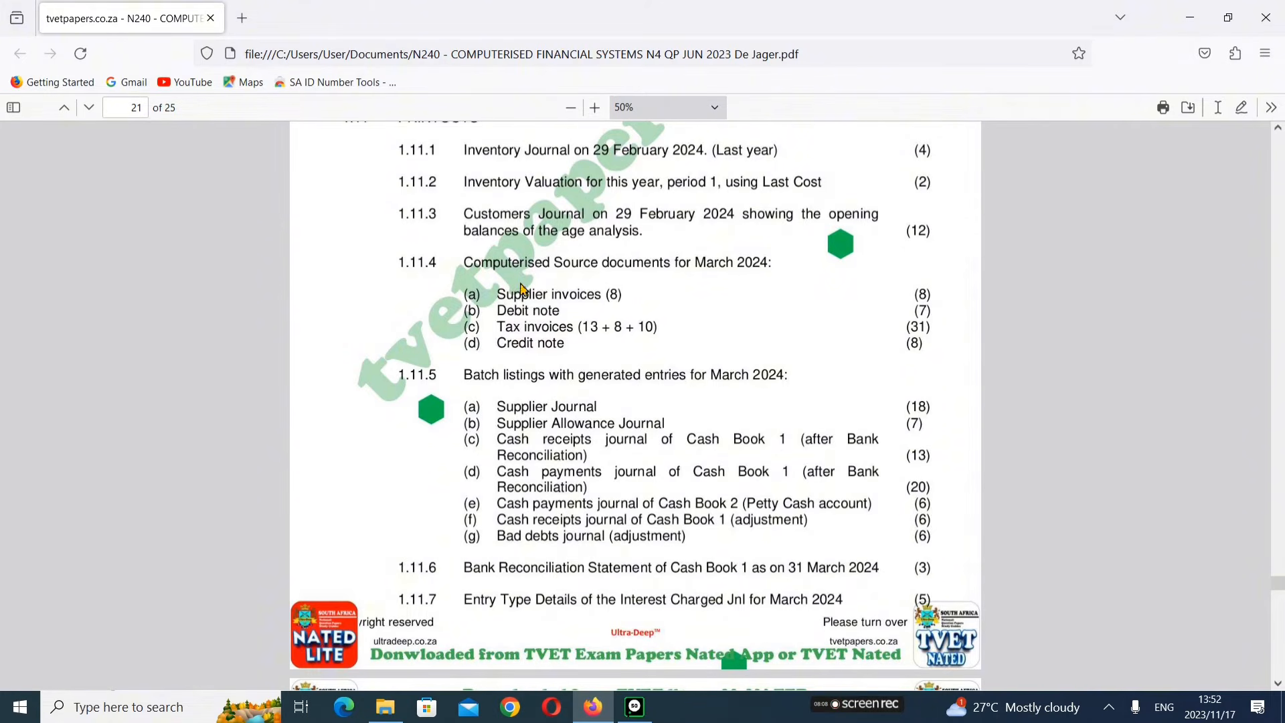
scroll(524, 289, up, 2)
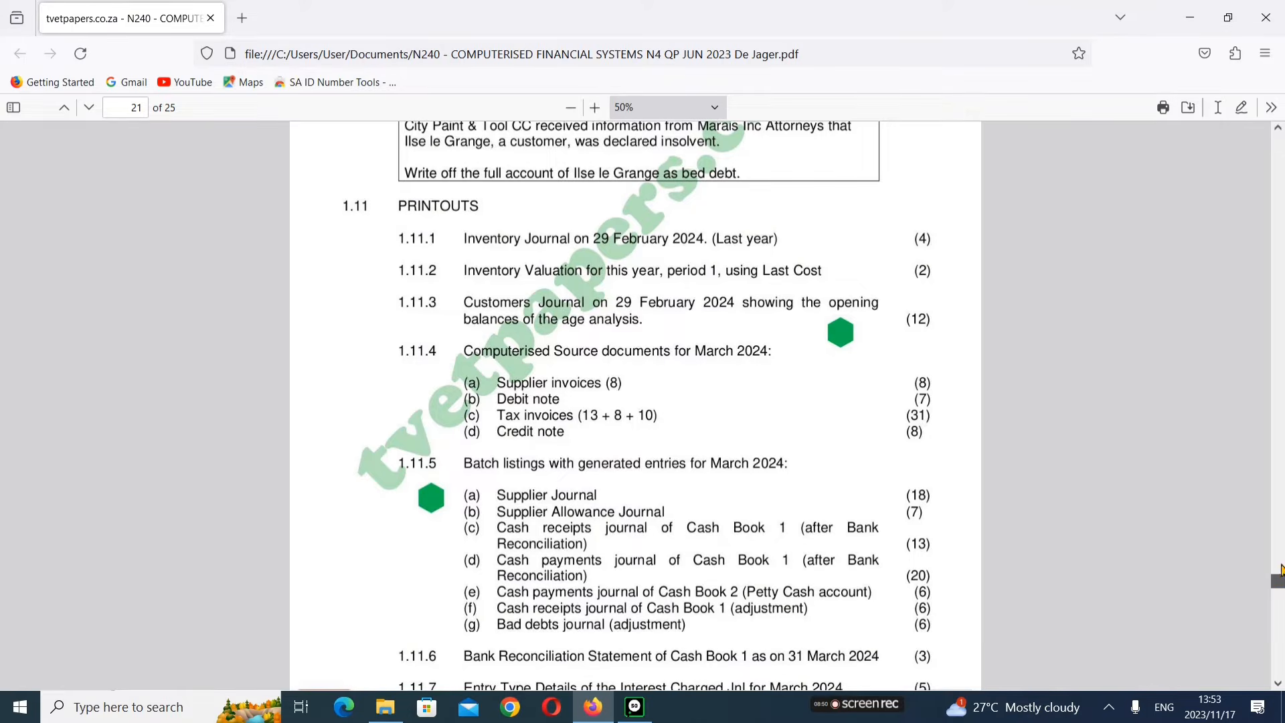
drag(1281, 570, 1281, 198)
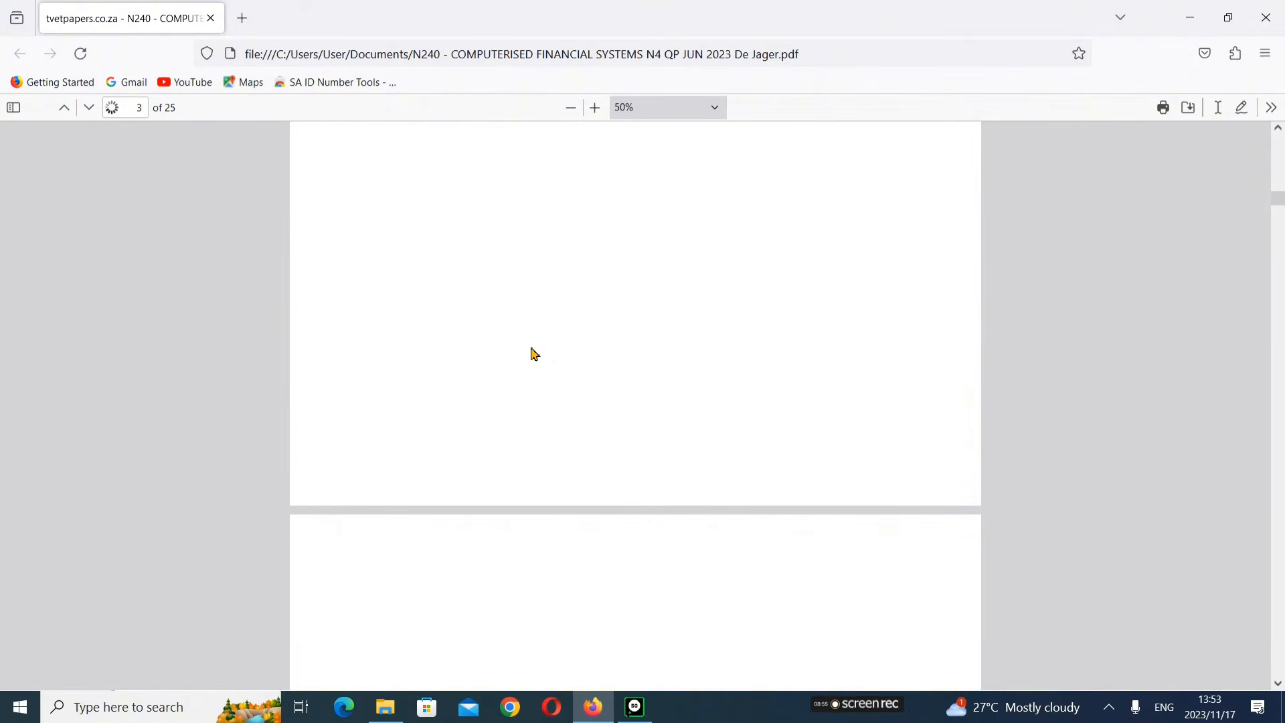
scroll(535, 355, down, 5)
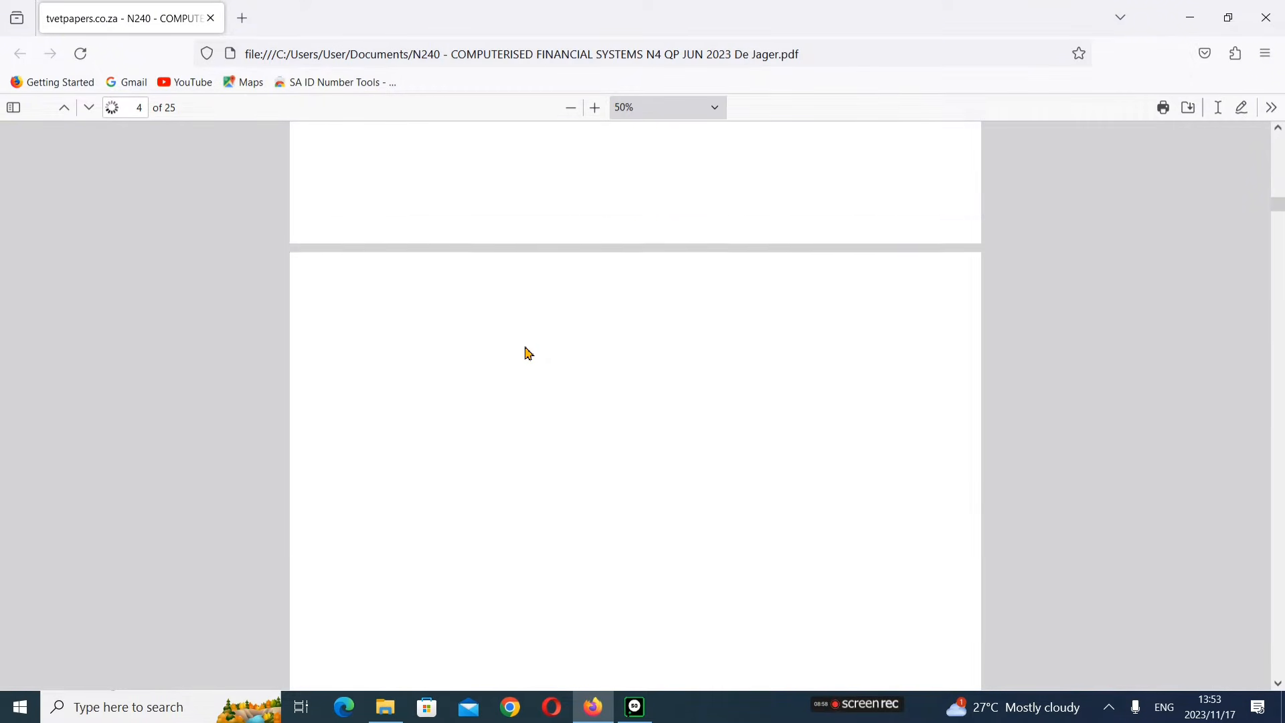
scroll(529, 354, down, 1)
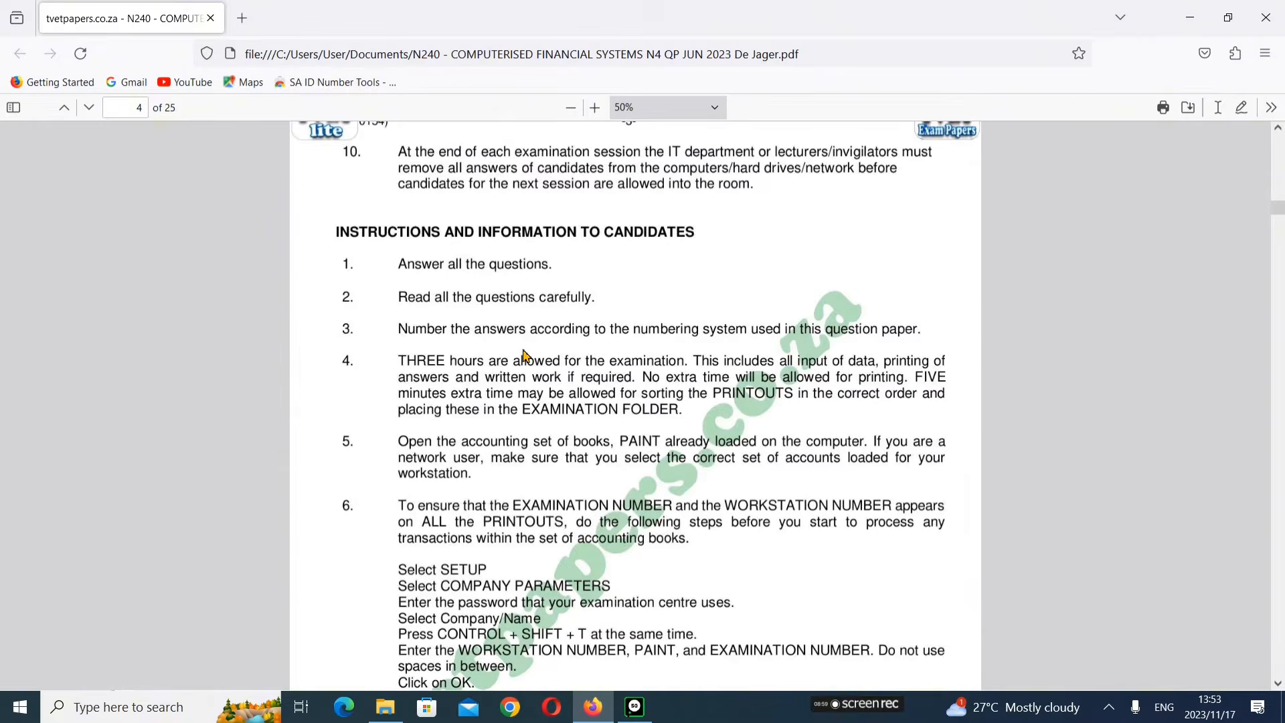
scroll(525, 355, down, 20)
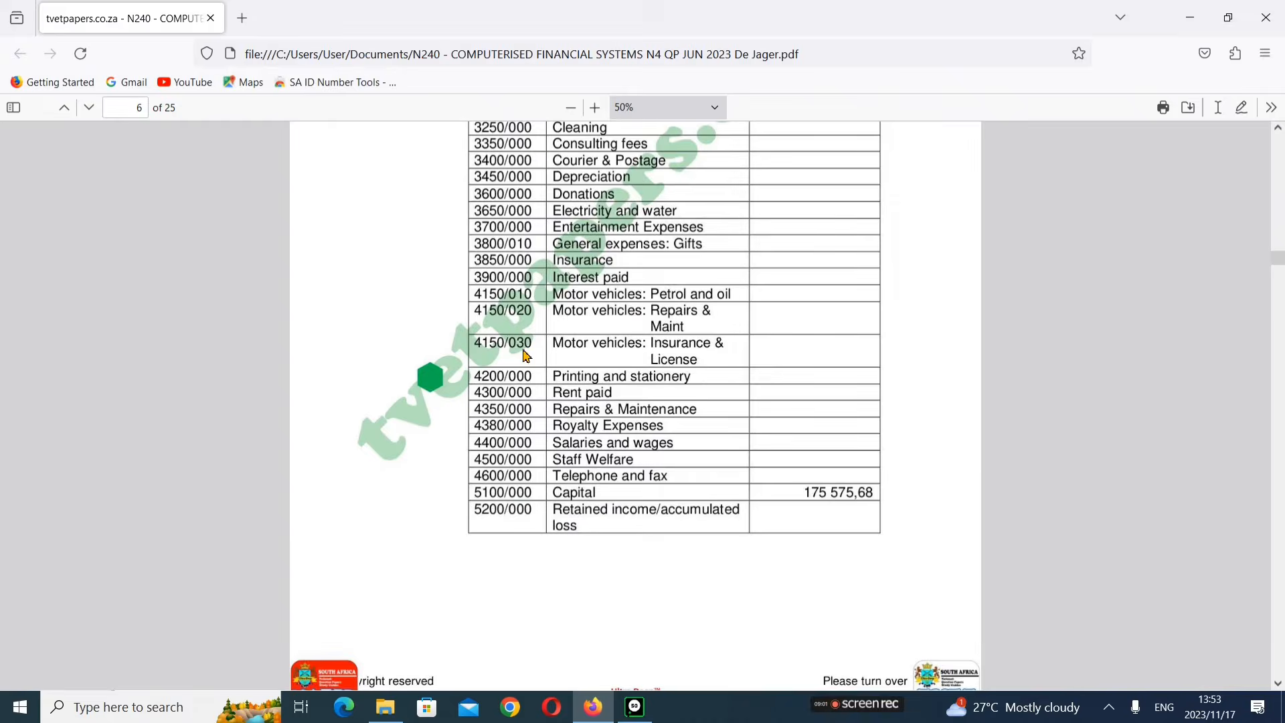
scroll(527, 356, down, 20)
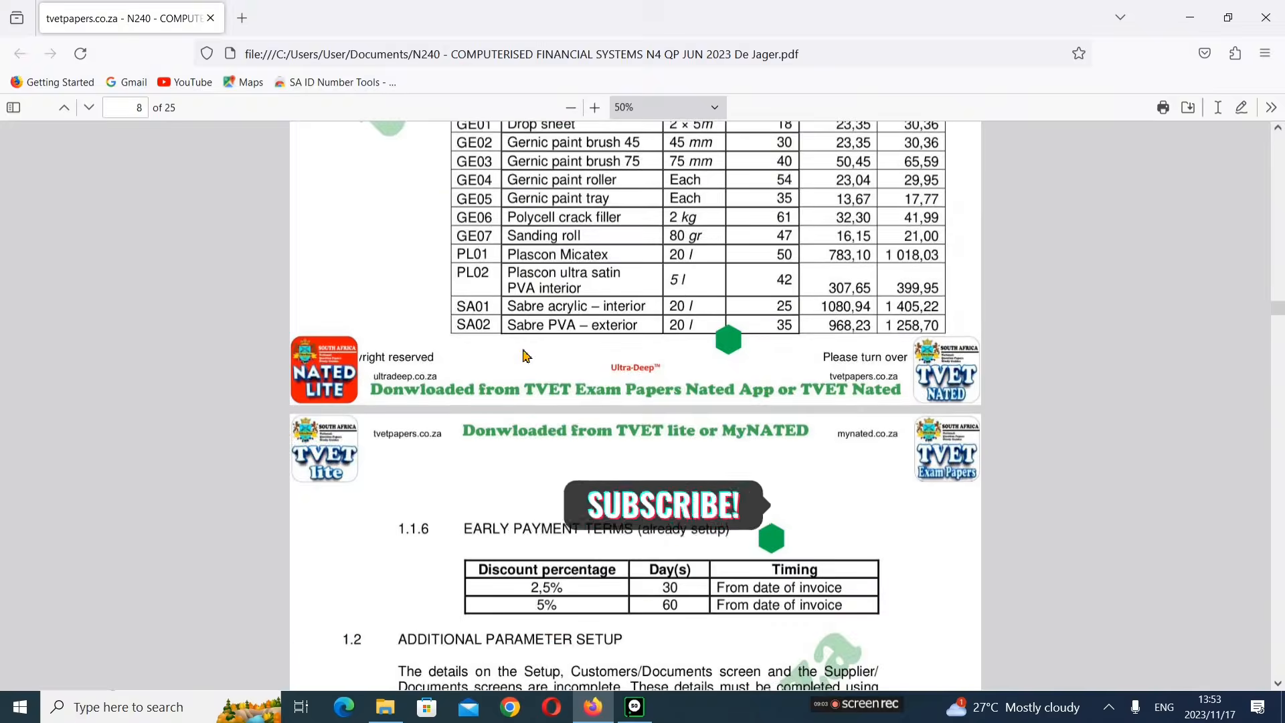
scroll(527, 356, down, 15)
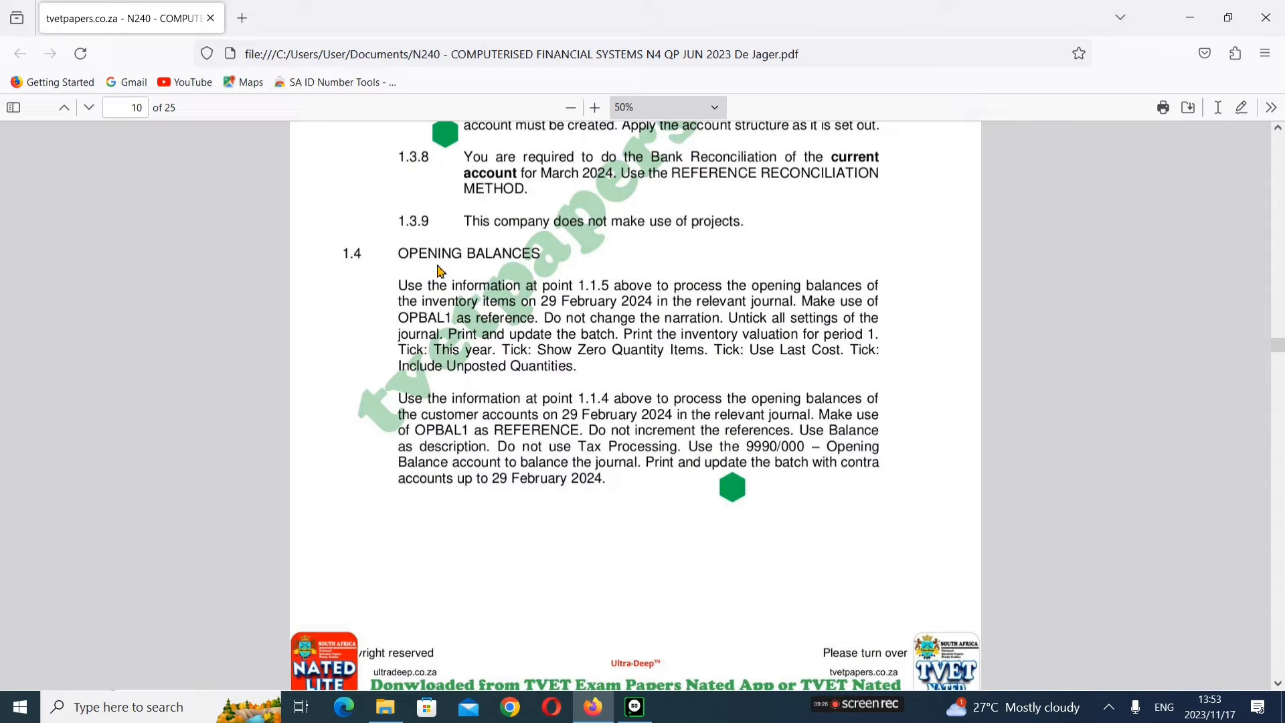
Step: Switch to Sage Pastel and open the Inventory Journals
click(646, 715)
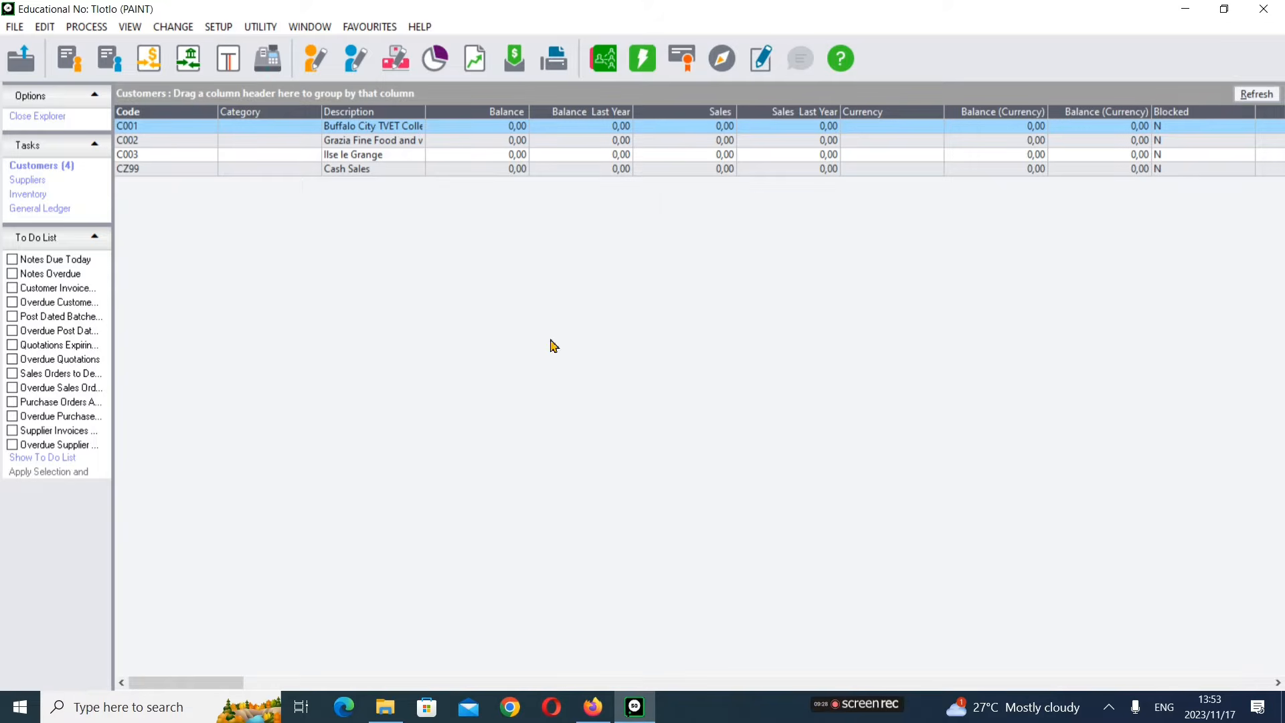
click(99, 31)
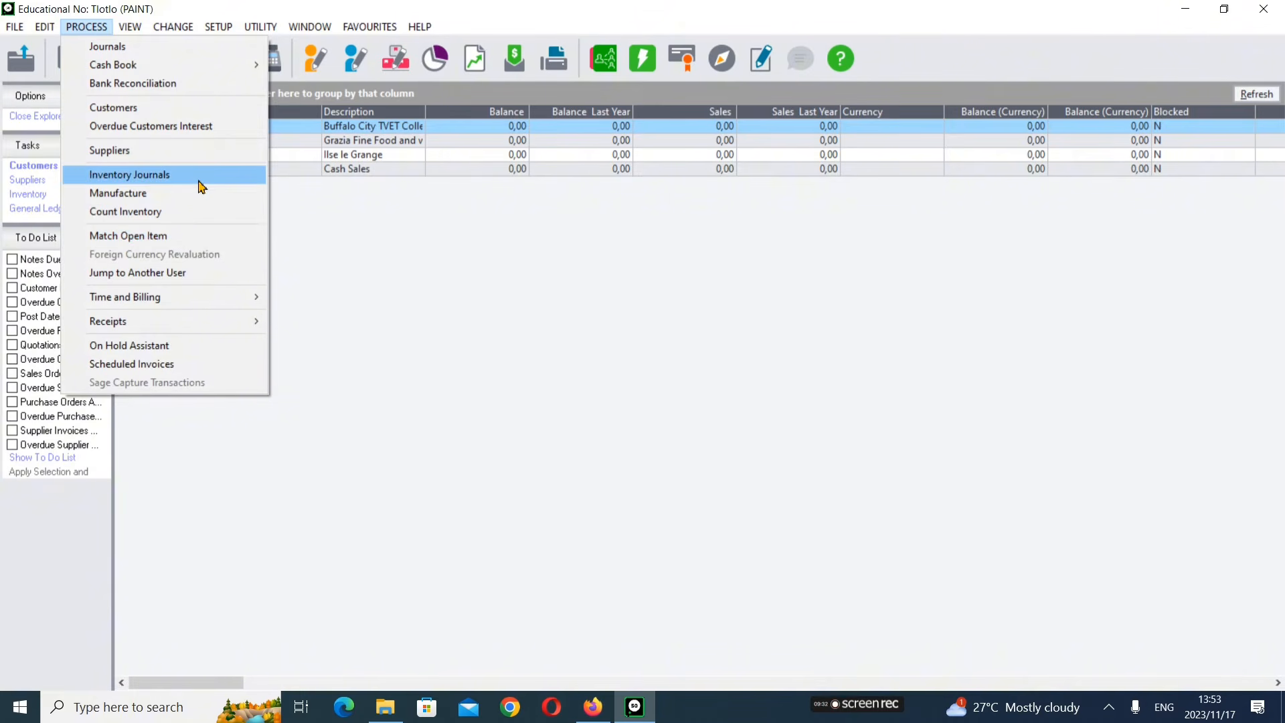
click(159, 179)
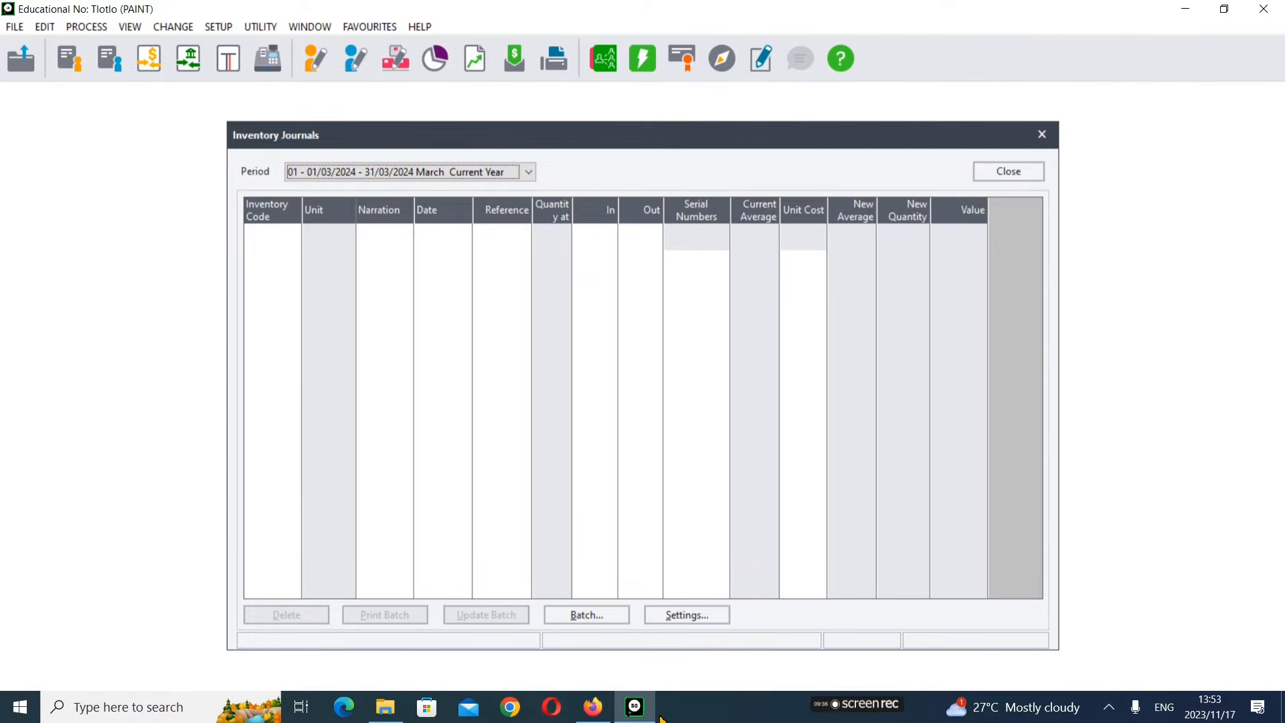
Step: Set the inventory journal period to 12 - 01/02/2024 - 29/02/2024 February Last Year and accept the last-period warning
mouse_move(595, 711)
click(601, 659)
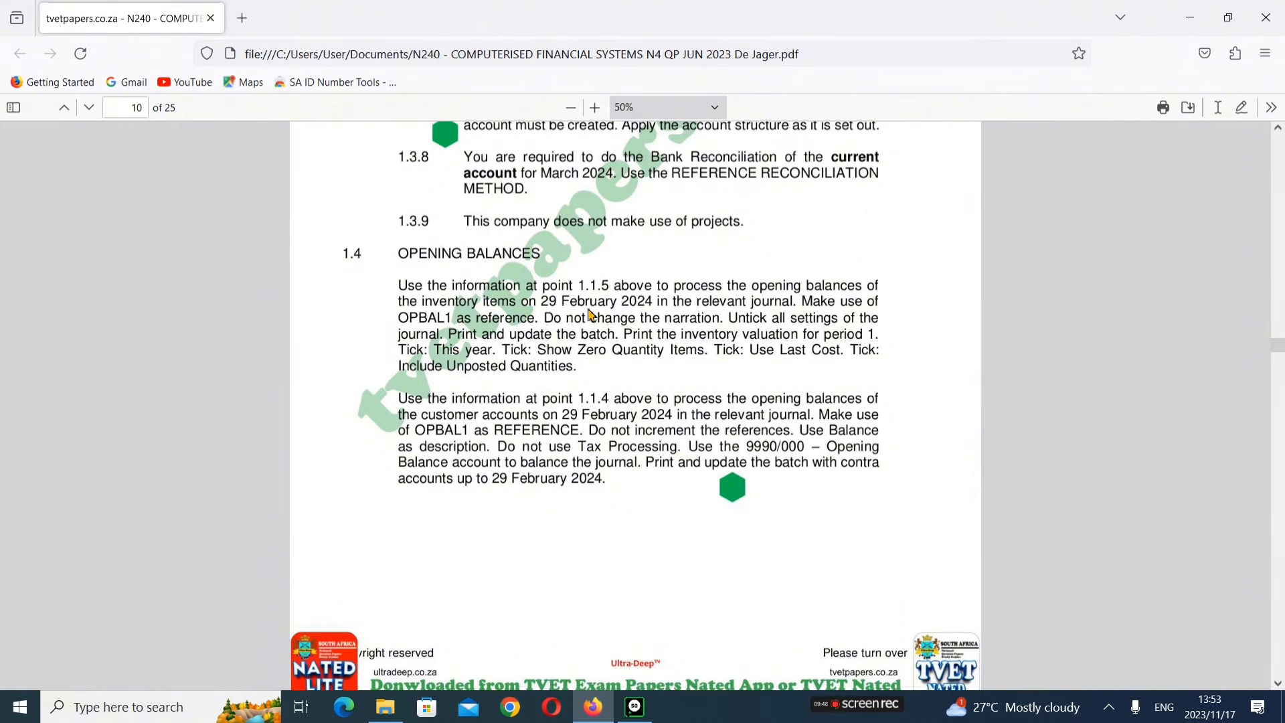
mouse_move(635, 707)
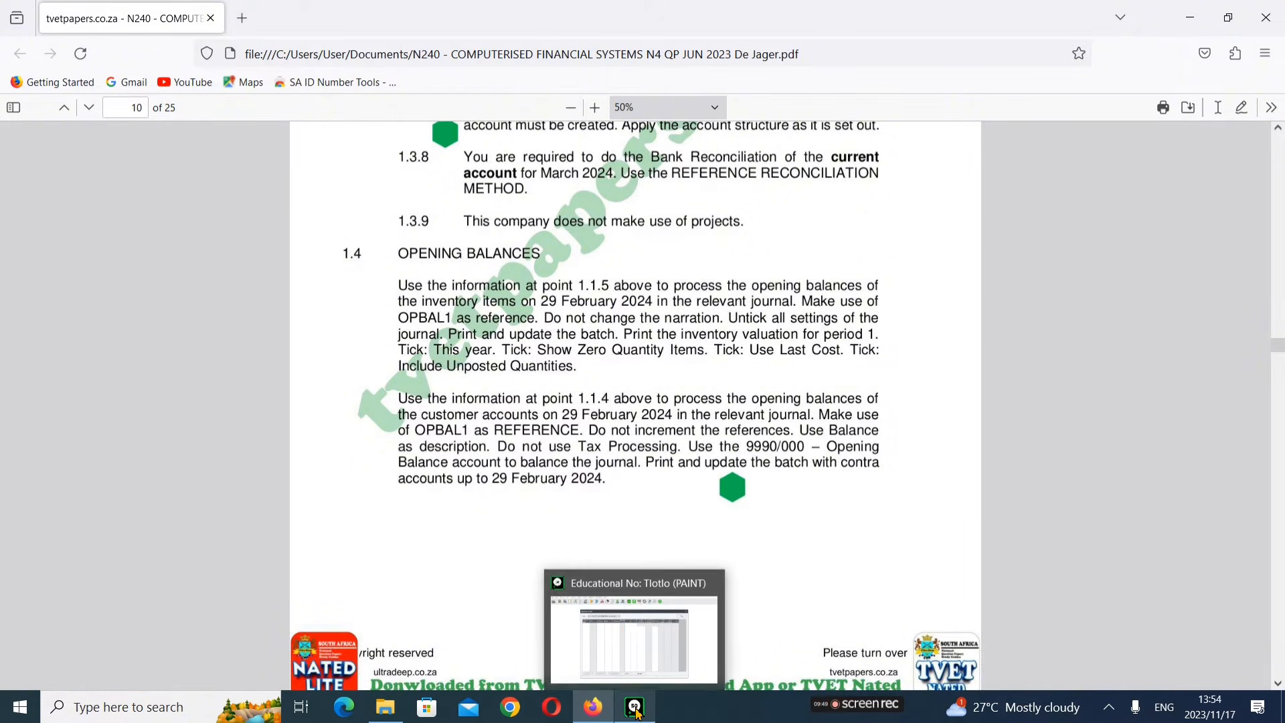
click(632, 630)
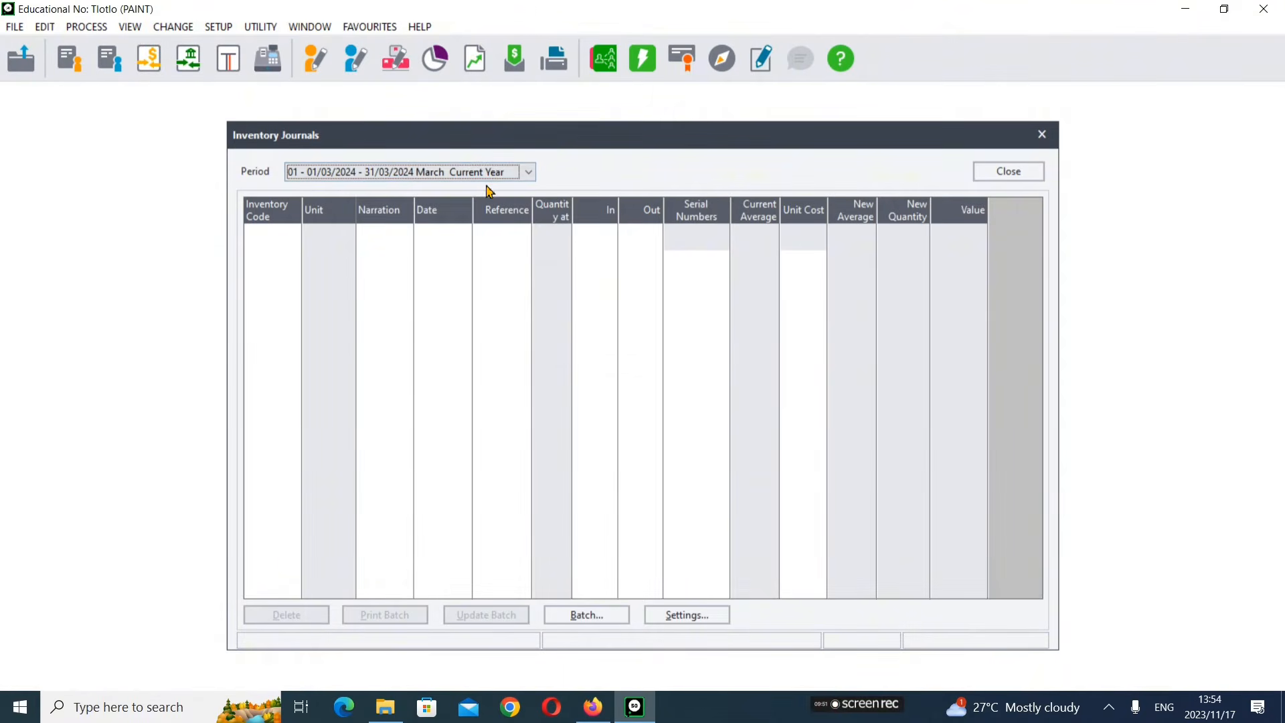
click(531, 172)
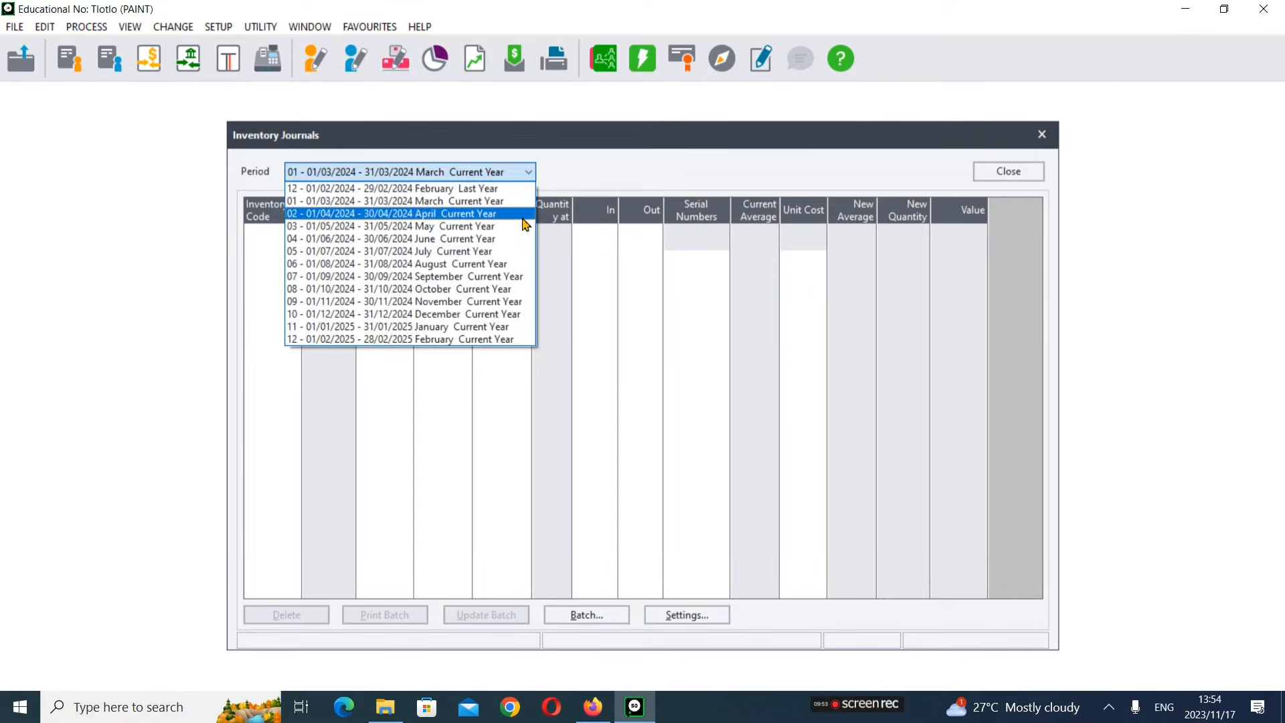
click(481, 194)
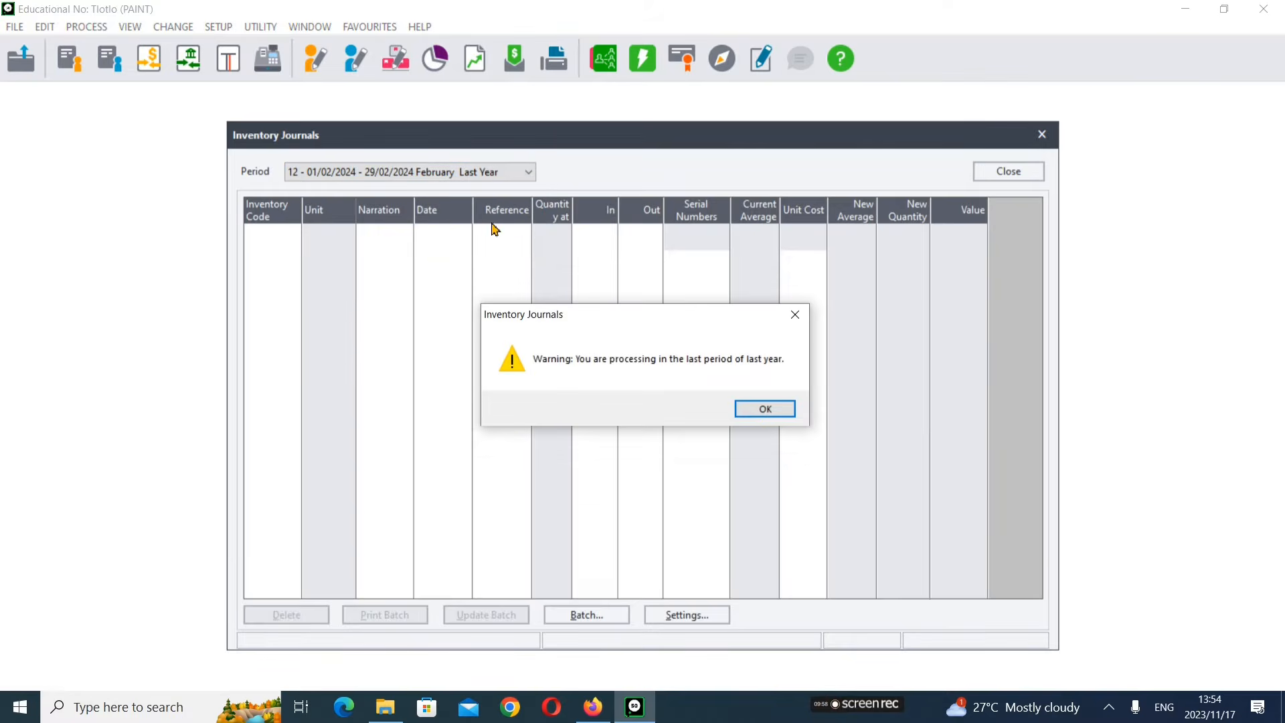
click(761, 414)
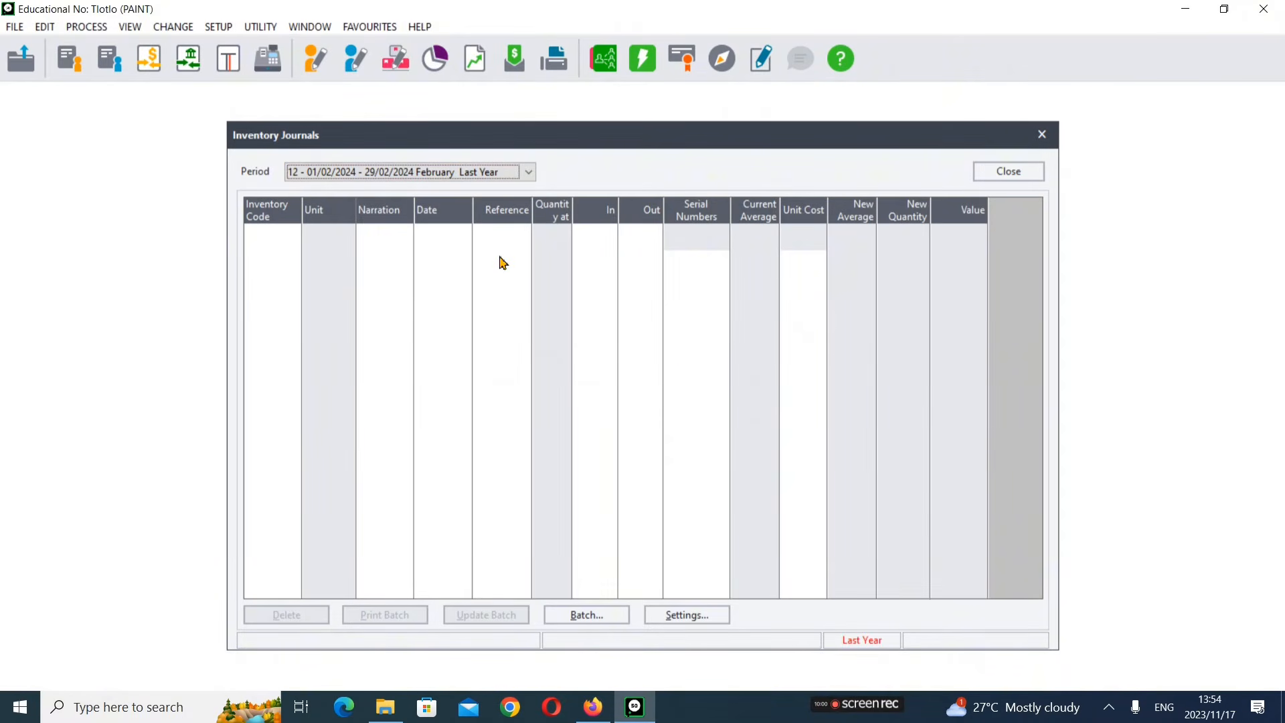
Step: Check the stock codes table and opening balance instructions in the exam paper before entering the journal lines
click(340, 245)
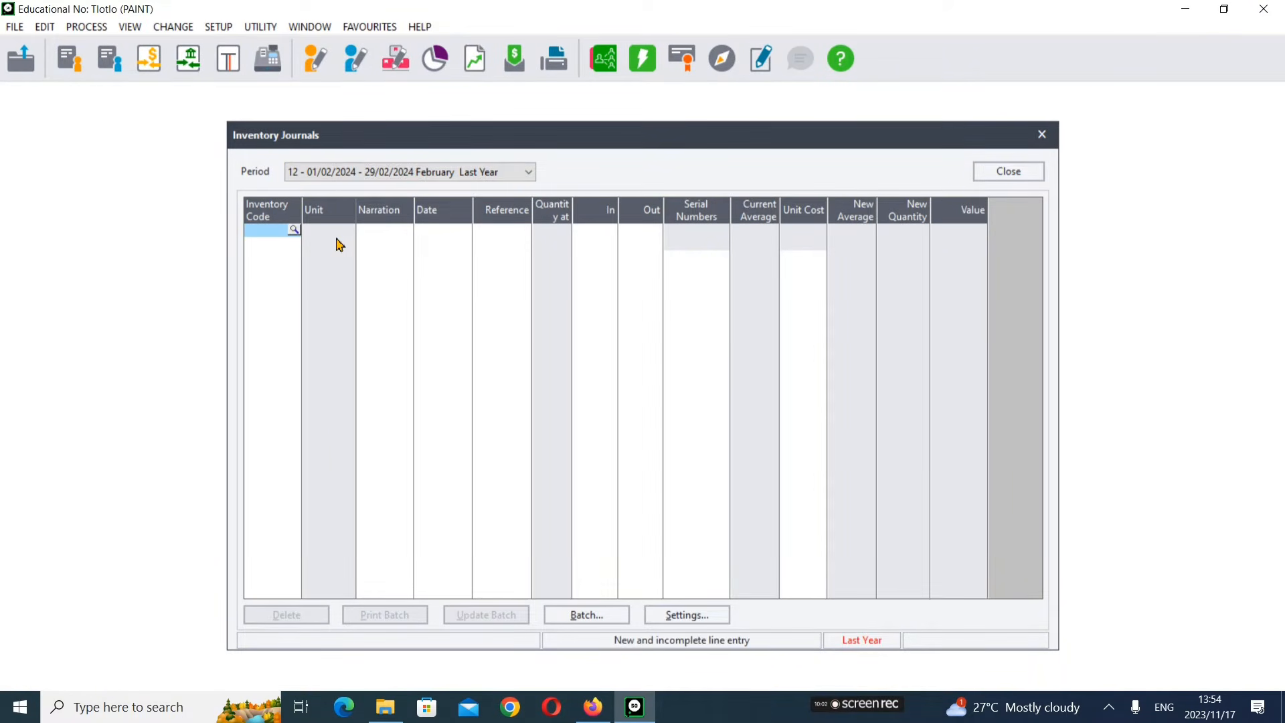
click(600, 716)
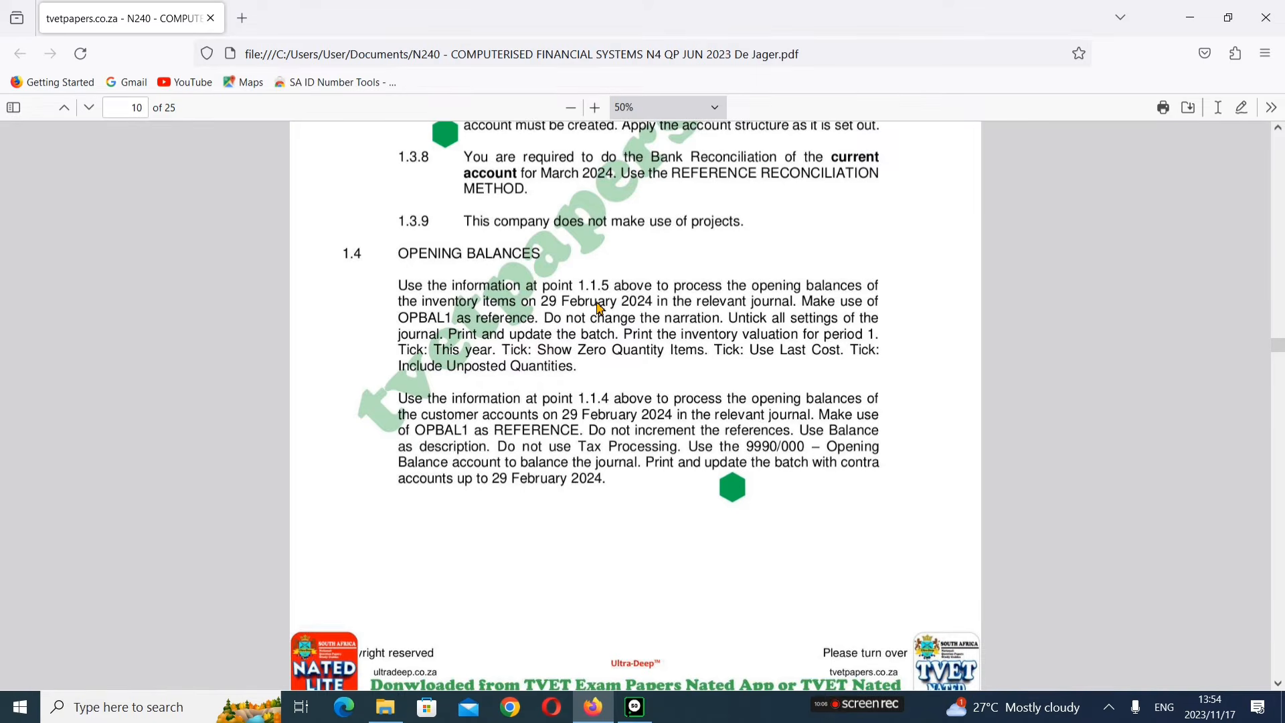
scroll(600, 308, up, 15)
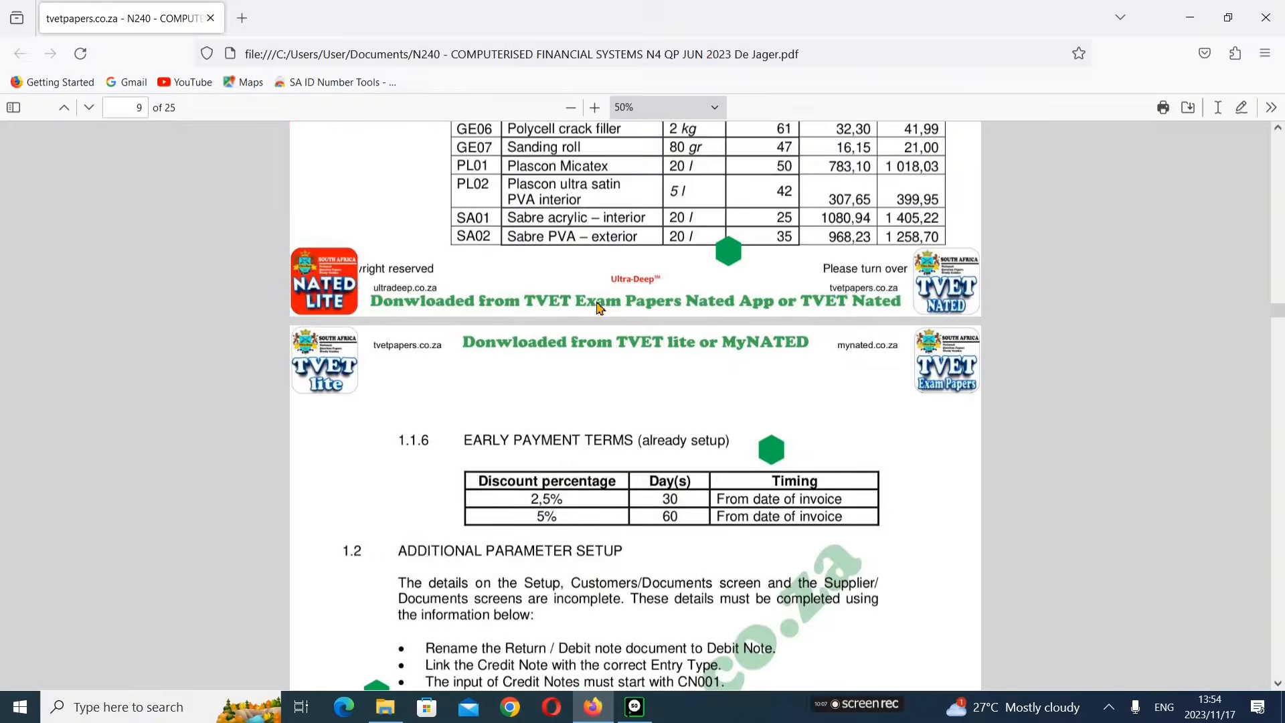
scroll(600, 308, up, 4)
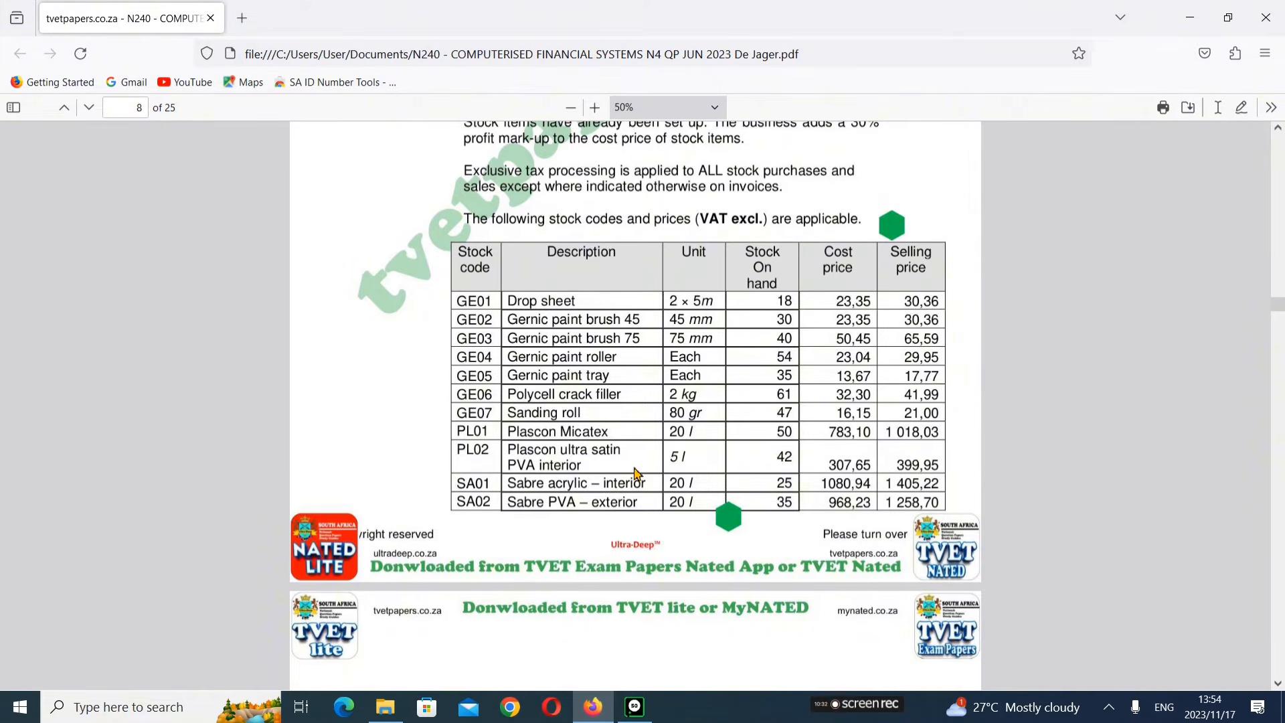
scroll(637, 473, down, 8)
scroll(637, 473, up, 10)
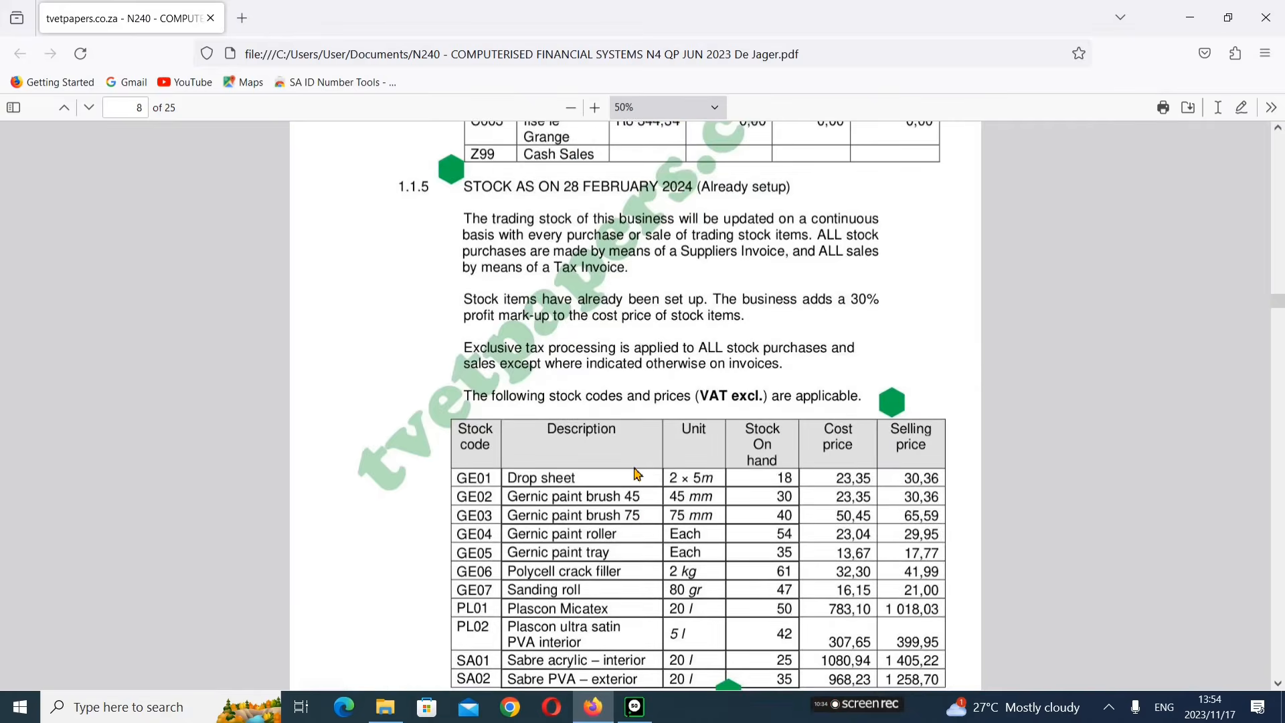
scroll(637, 474, down, 15)
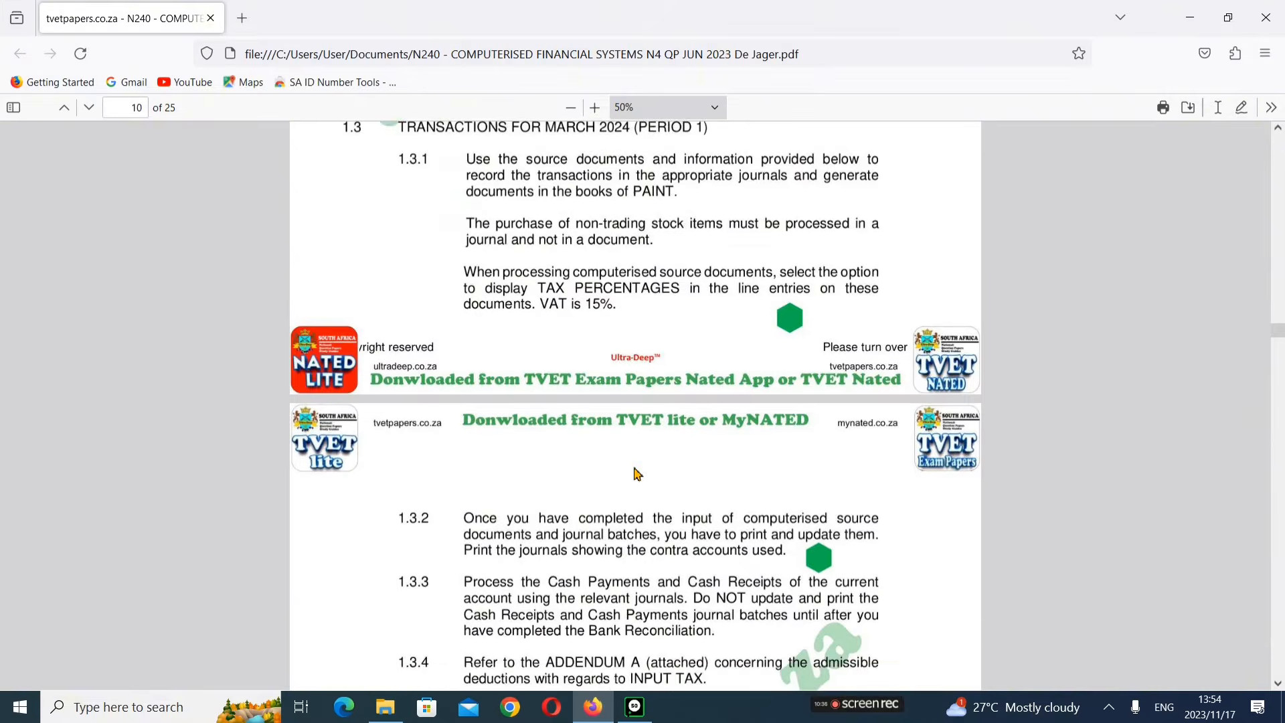
scroll(637, 473, down, 9)
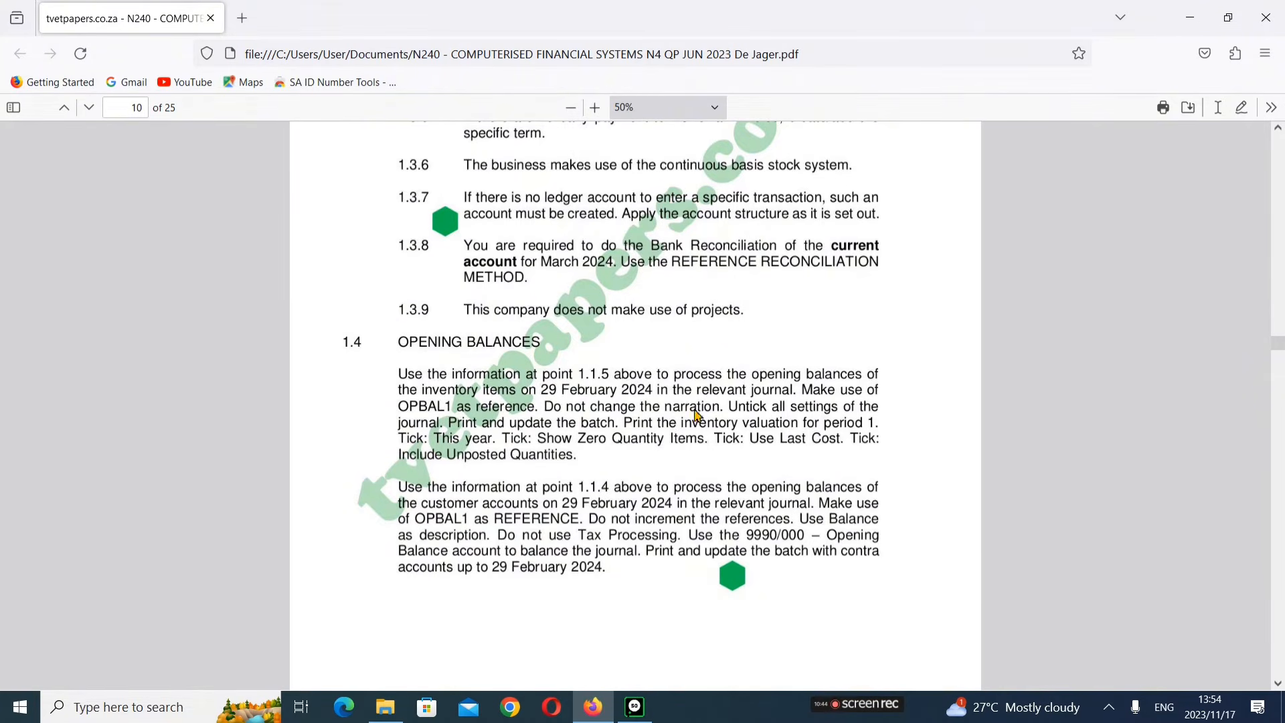
click(635, 707)
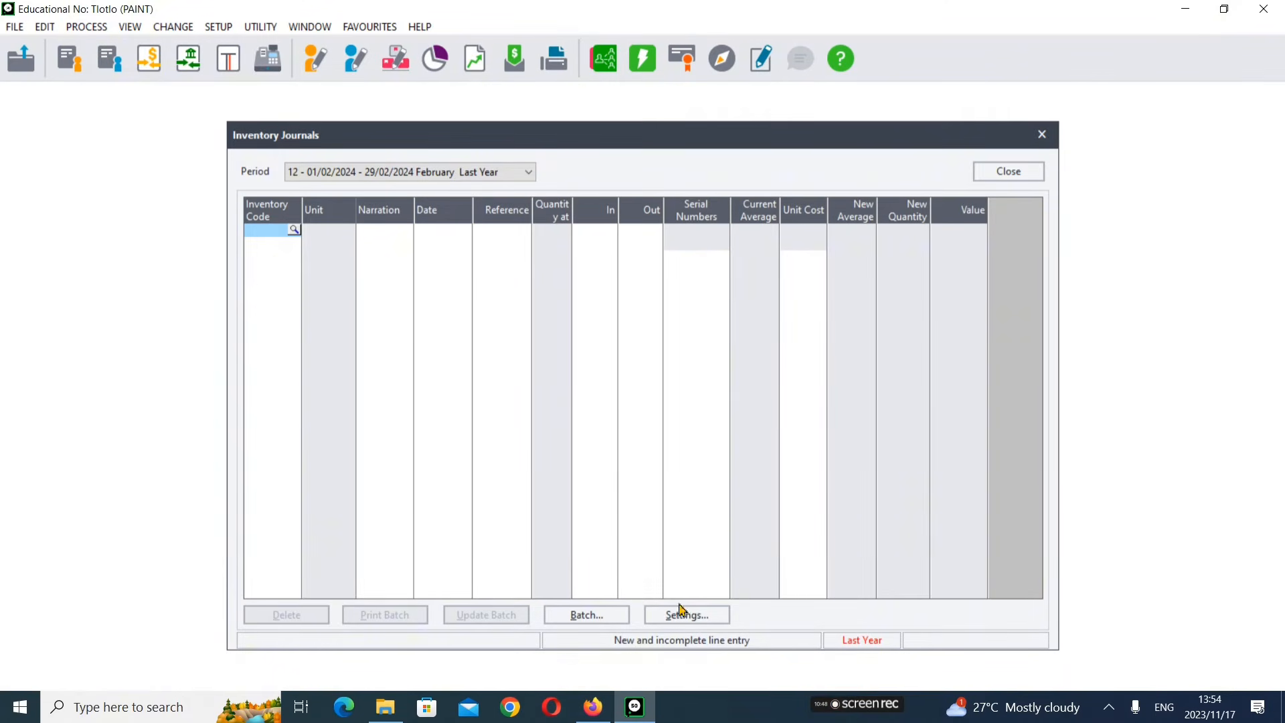
Step: Untick the Repeat Project setting so all inventory journal settings are cleared
click(593, 707)
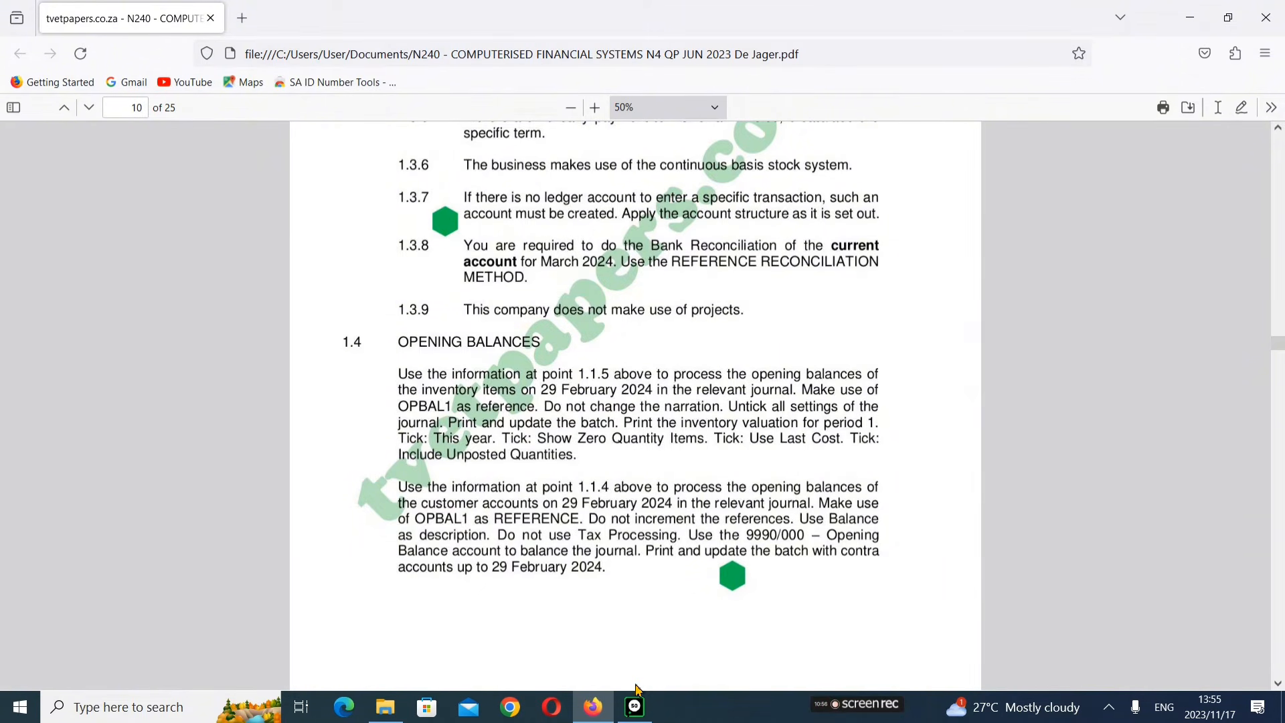
click(635, 707)
click(689, 615)
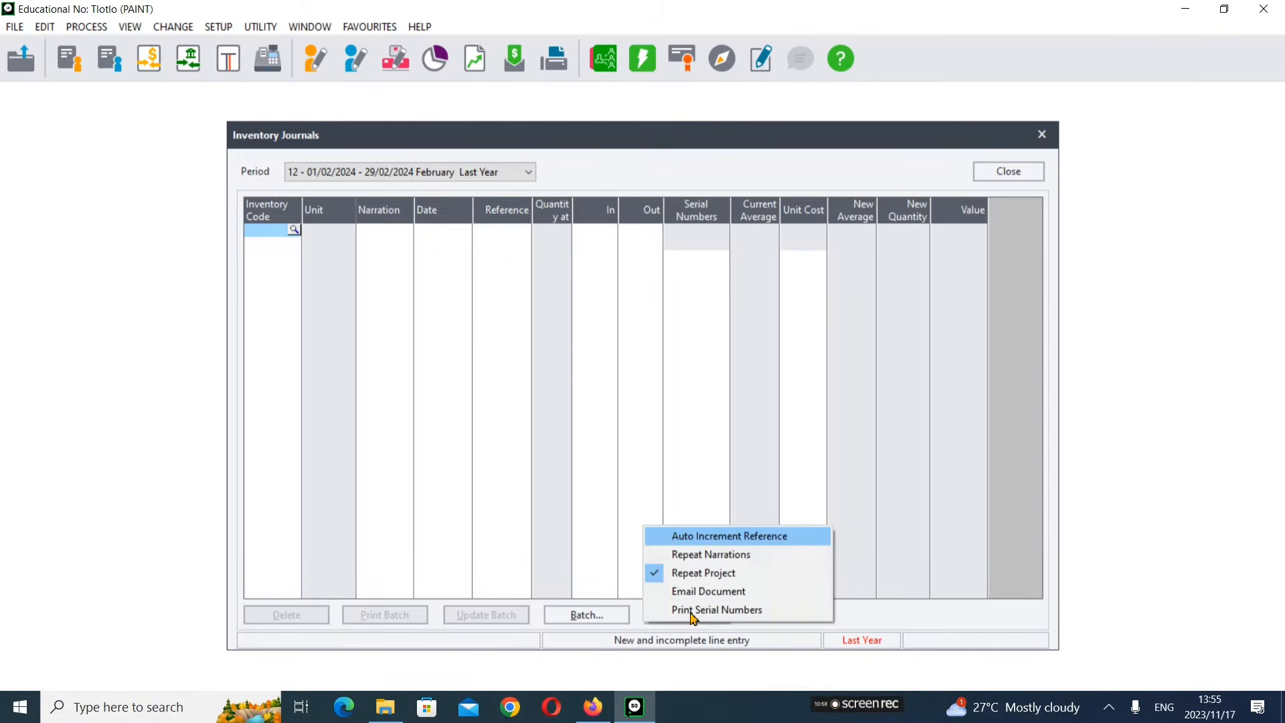
click(656, 573)
click(695, 617)
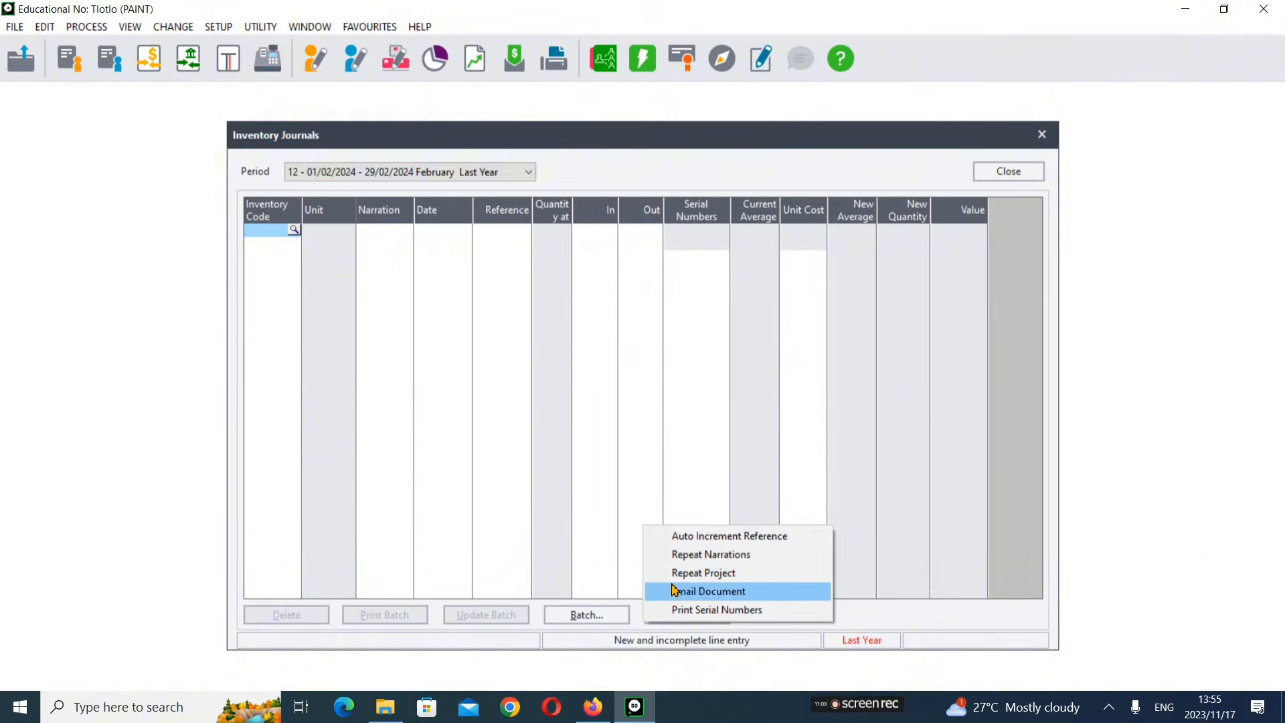
click(811, 446)
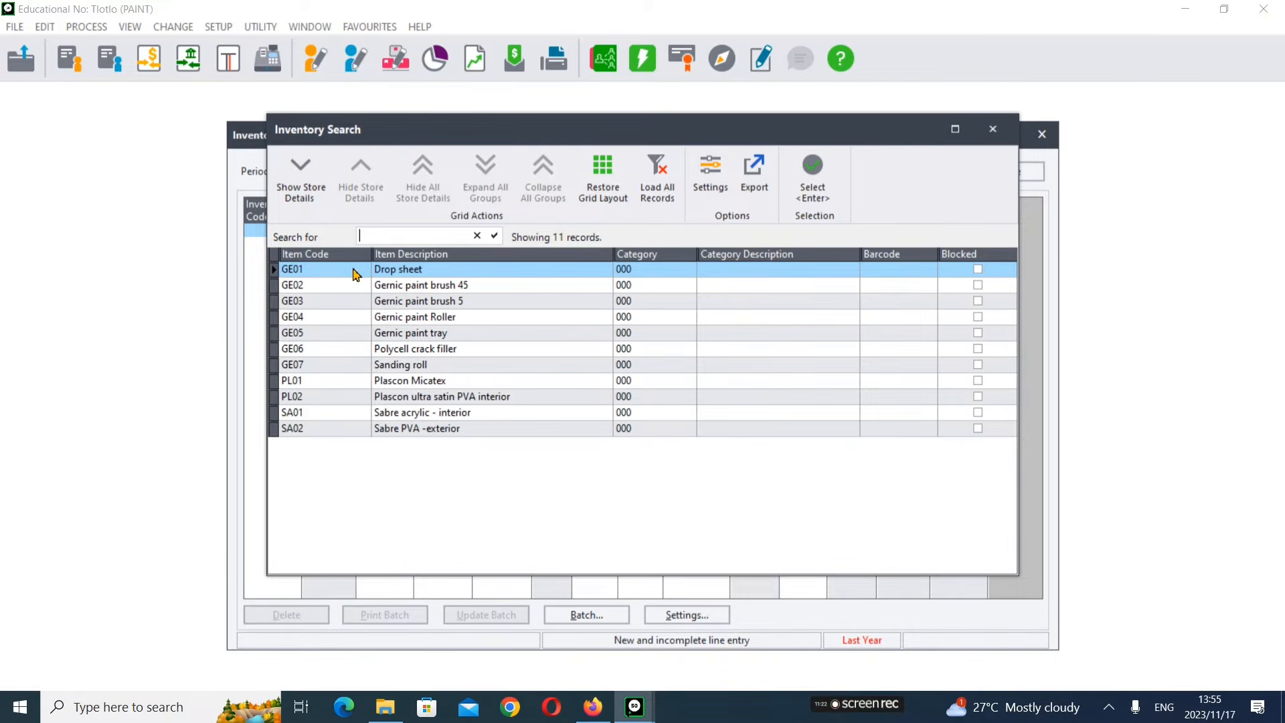
Step: Select GE01 Drop sheet on the first journal line and set its reference to OPBAL1
double_click(354, 269)
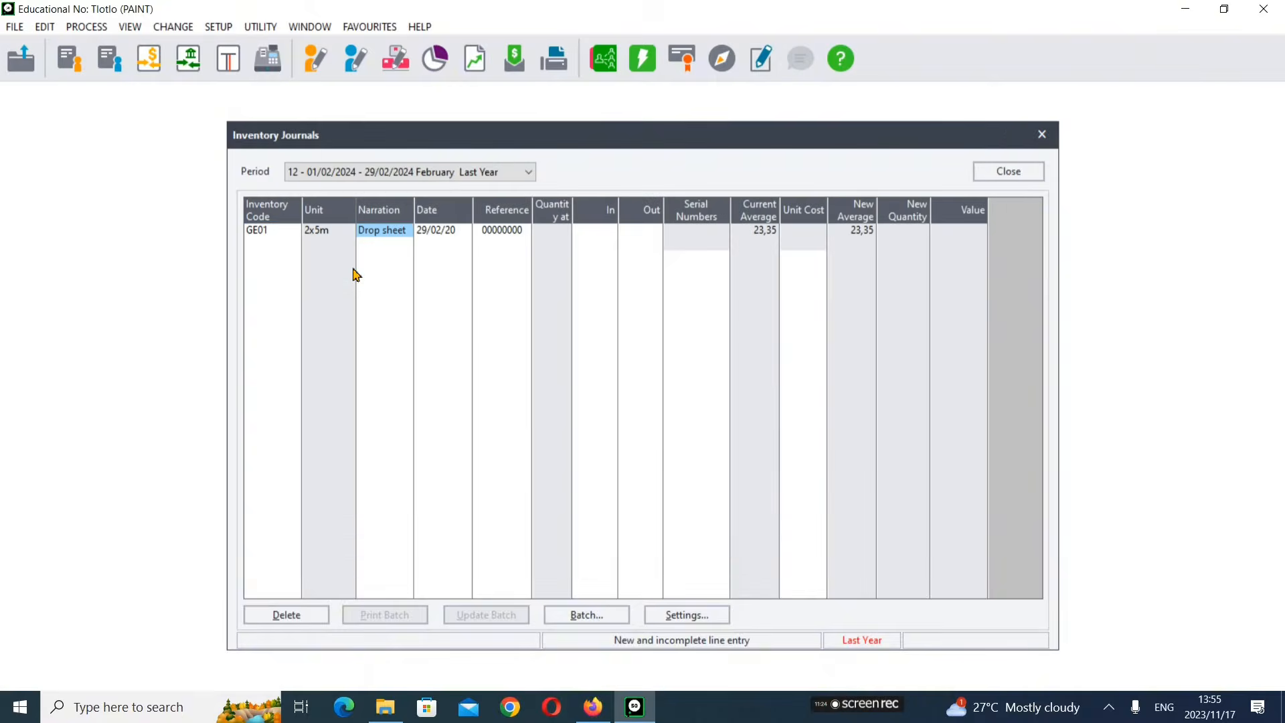
key(Tab)
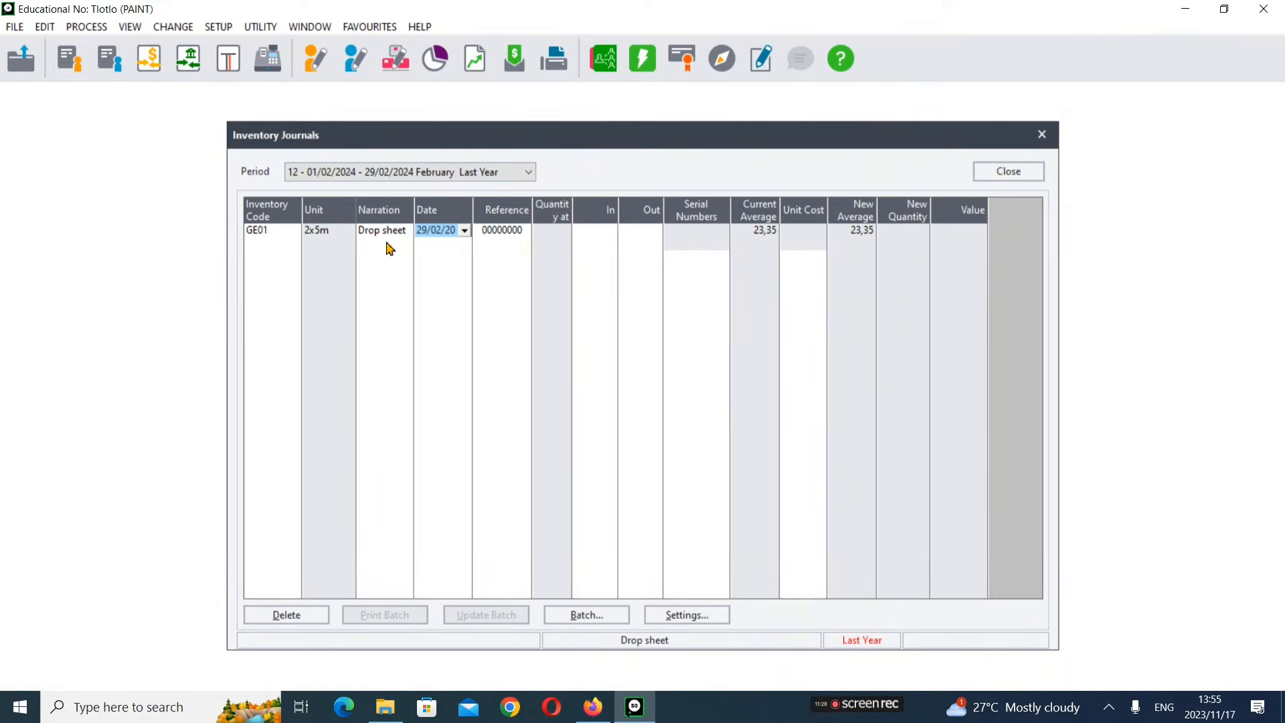
key(Tab)
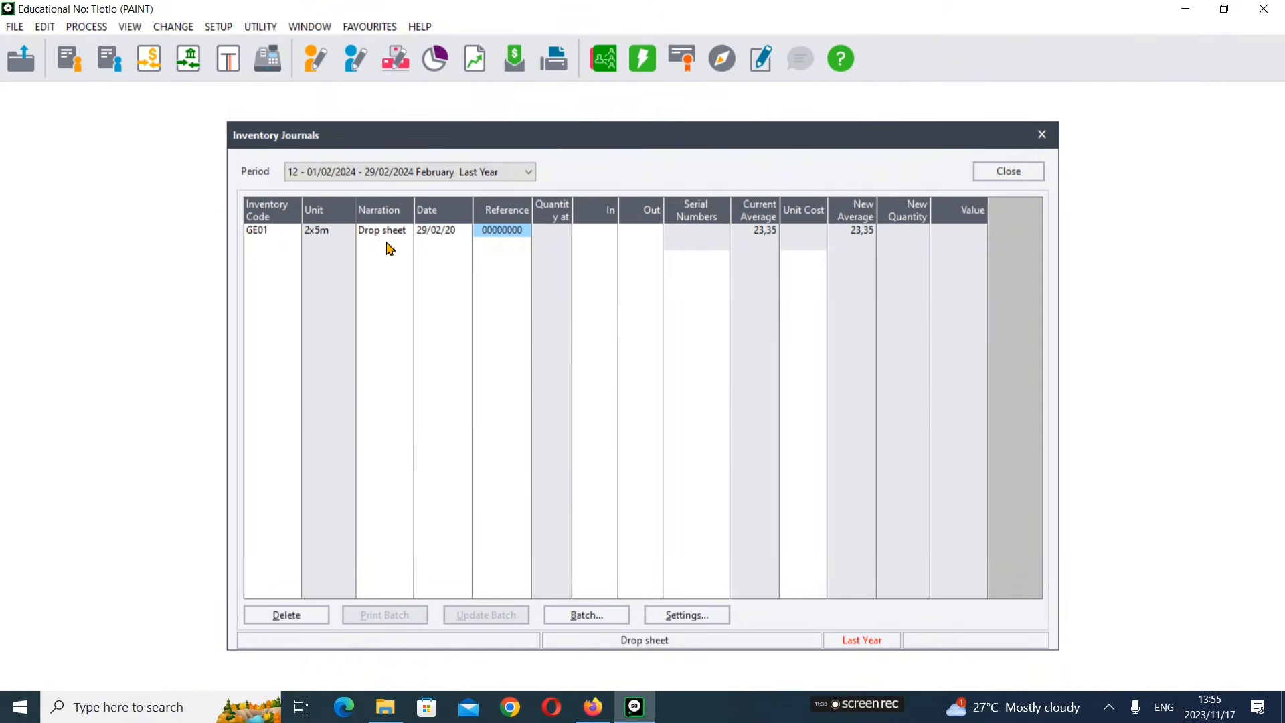
text(OPBAL)
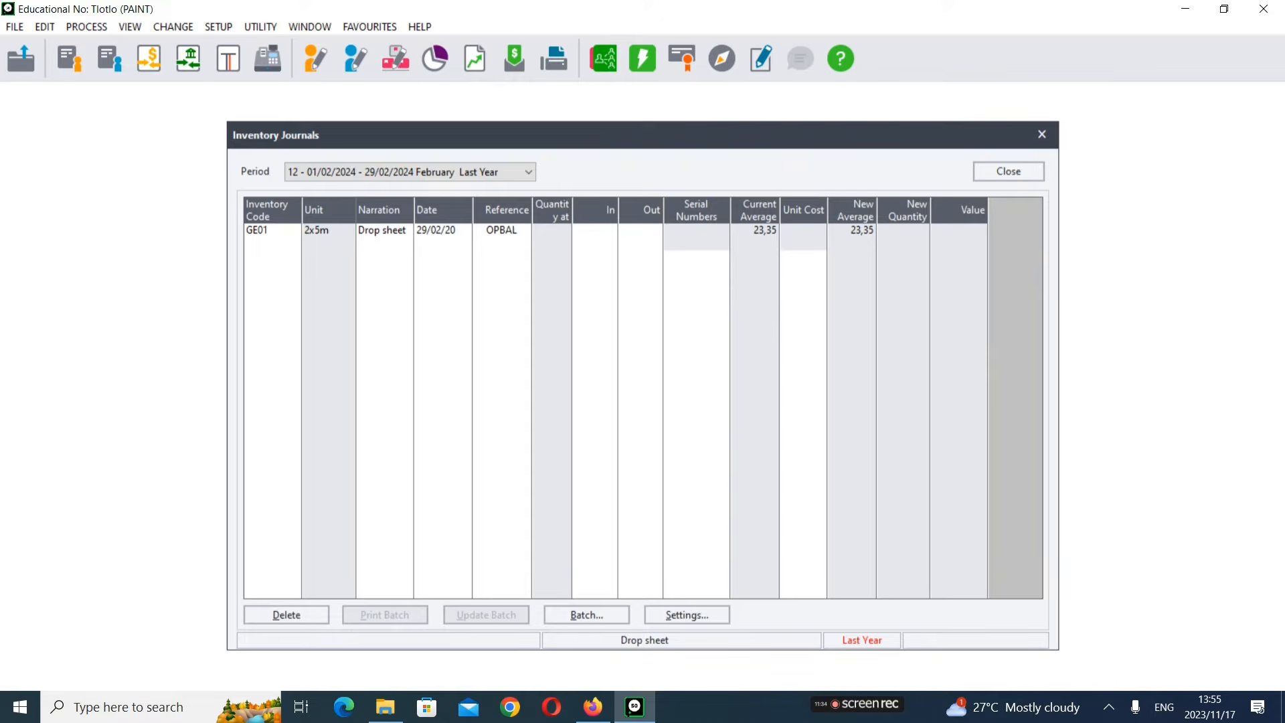
text(1)
key(Tab)
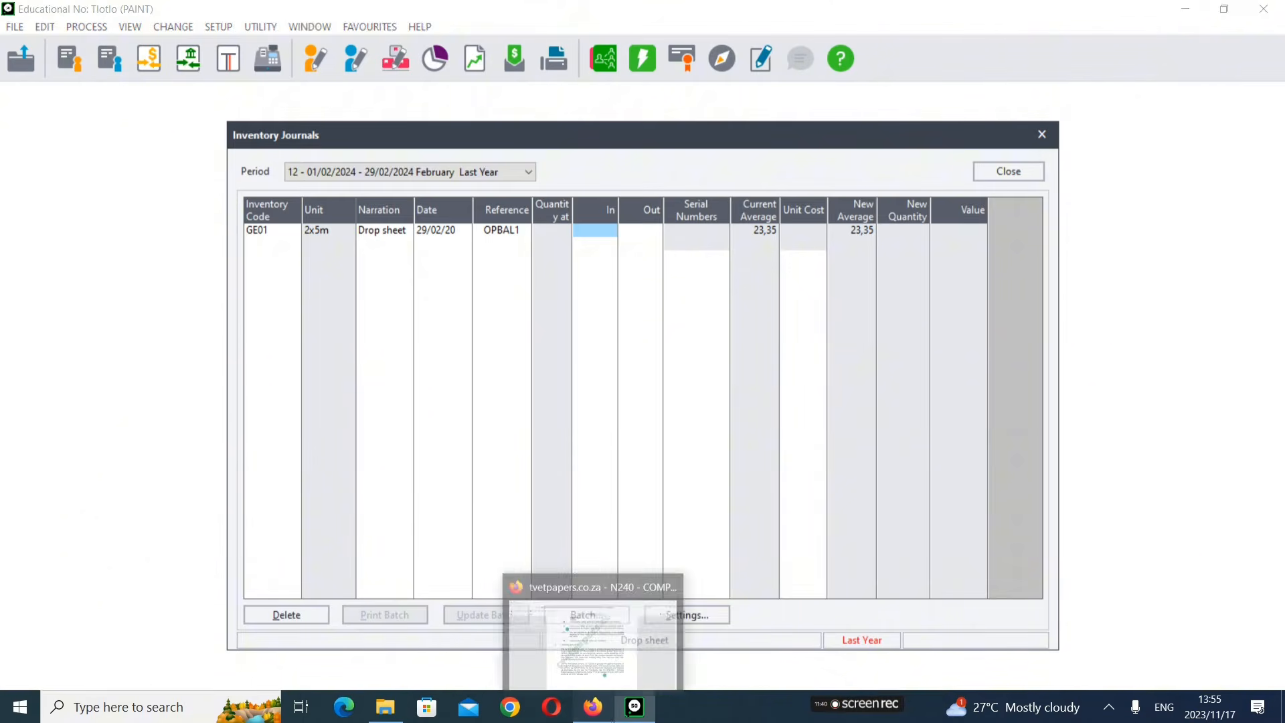
click(593, 707)
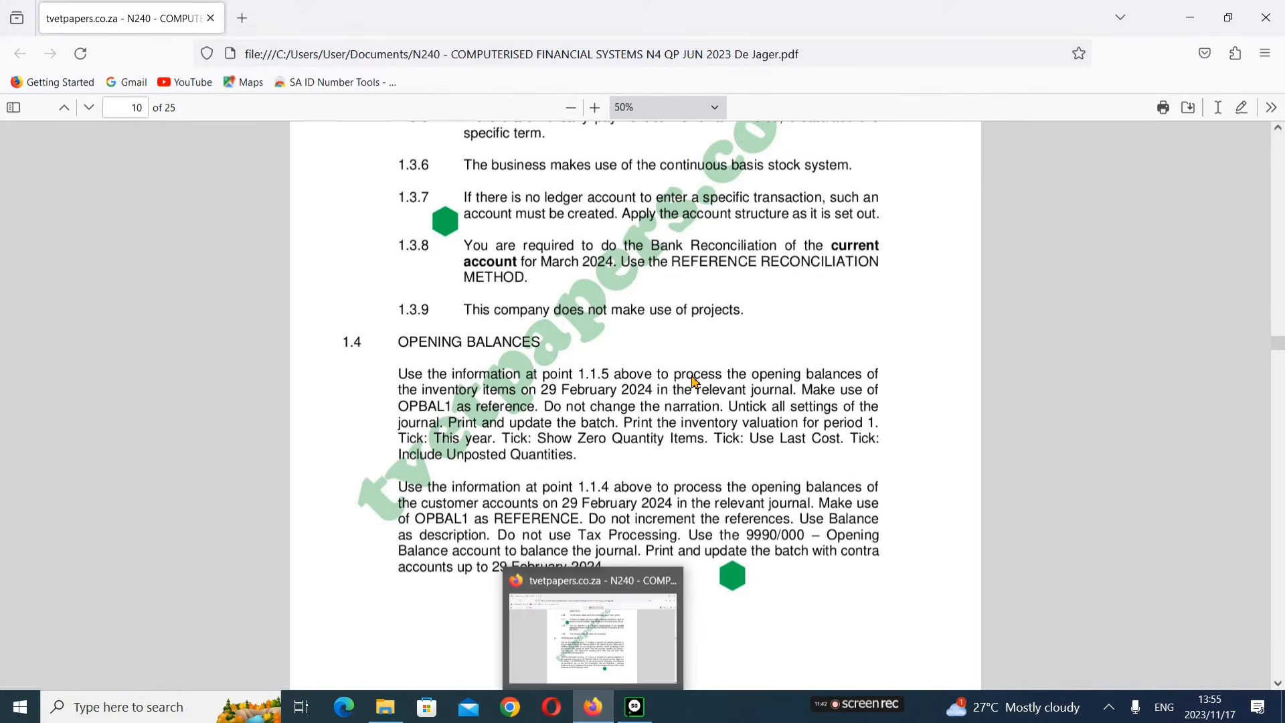
Step: Enter an In quantity of 18 for the GE01 Drop sheet line and move to a new journal line
scroll(696, 383, up, 5)
scroll(696, 383, up, 15)
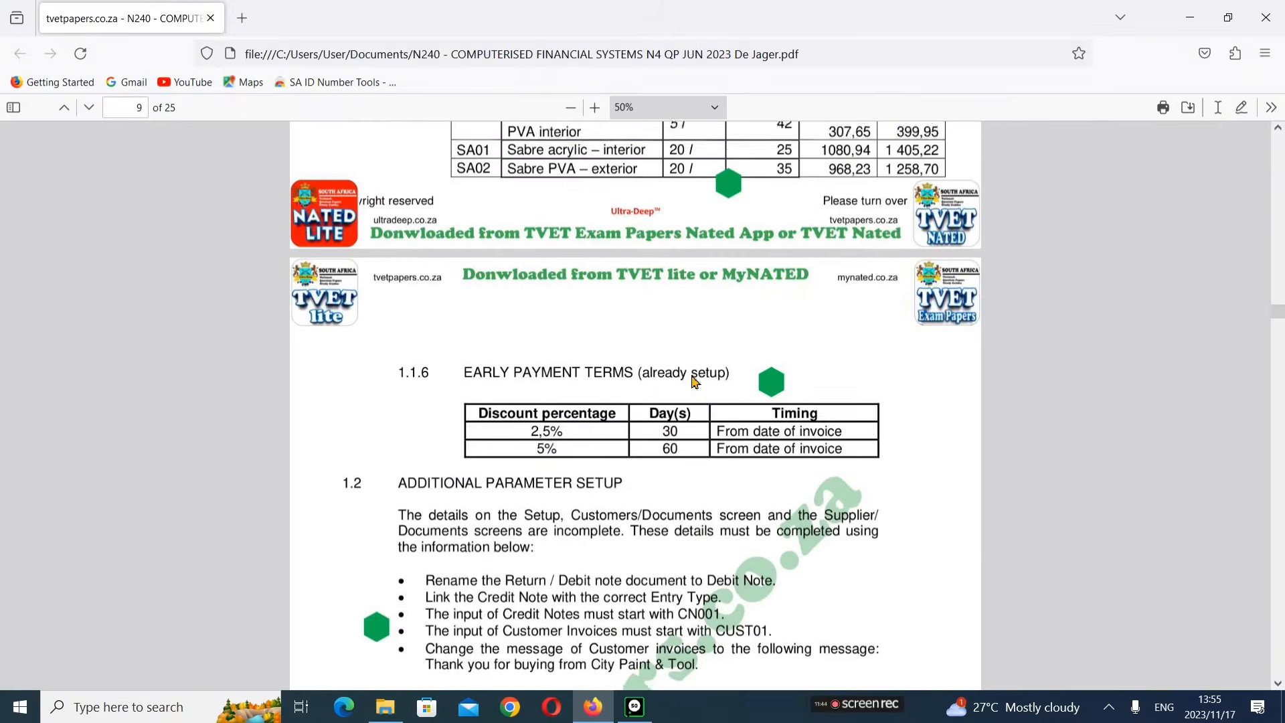
scroll(747, 332, up, 1)
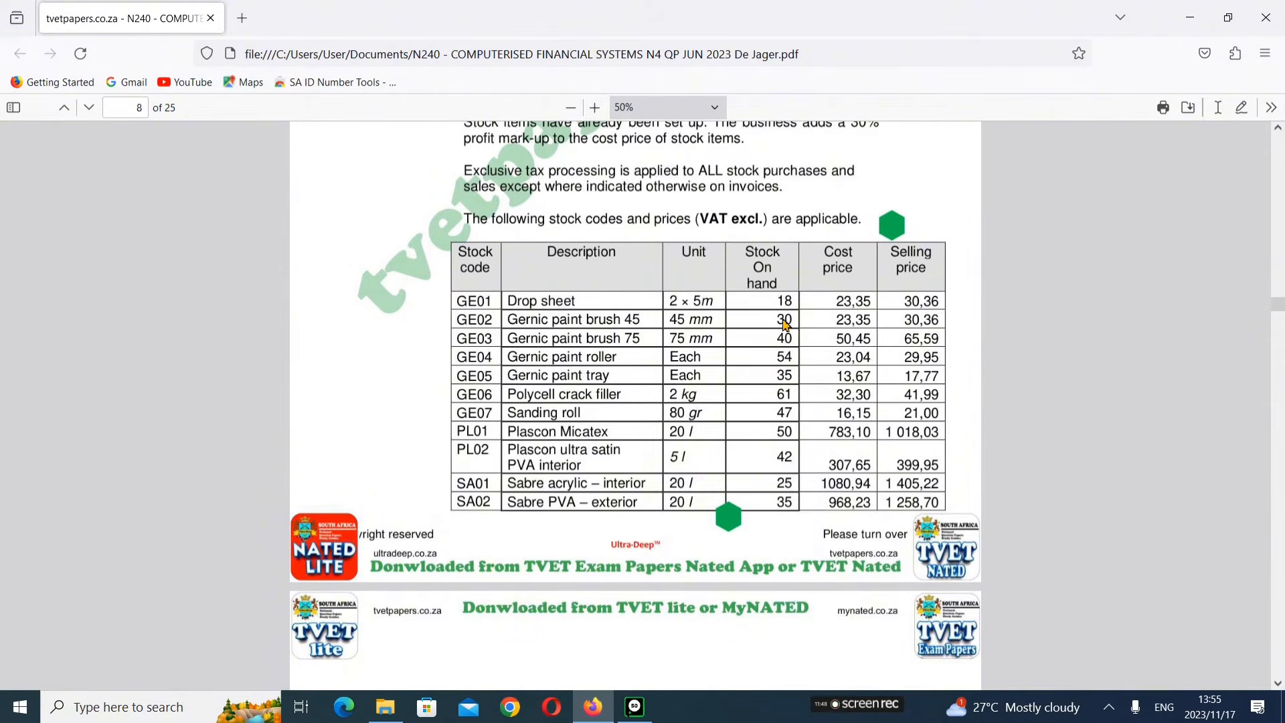
click(635, 706)
text(18)
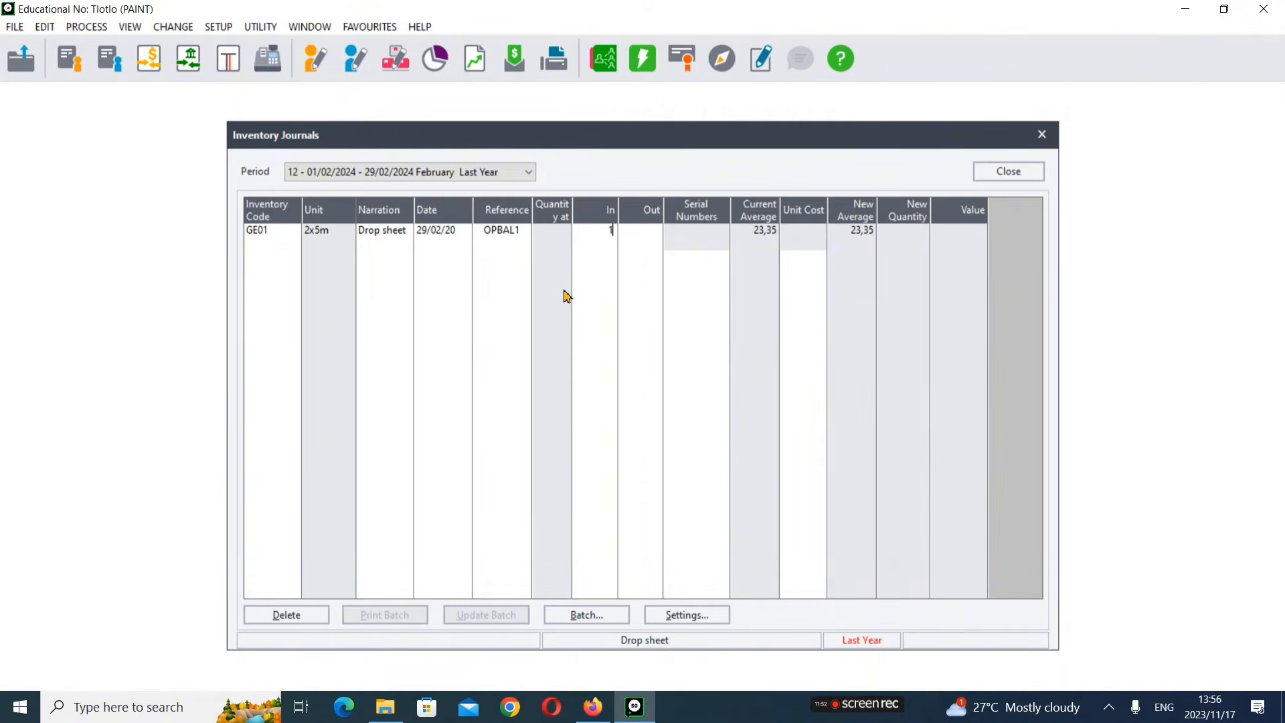
key(Return)
key(Return)
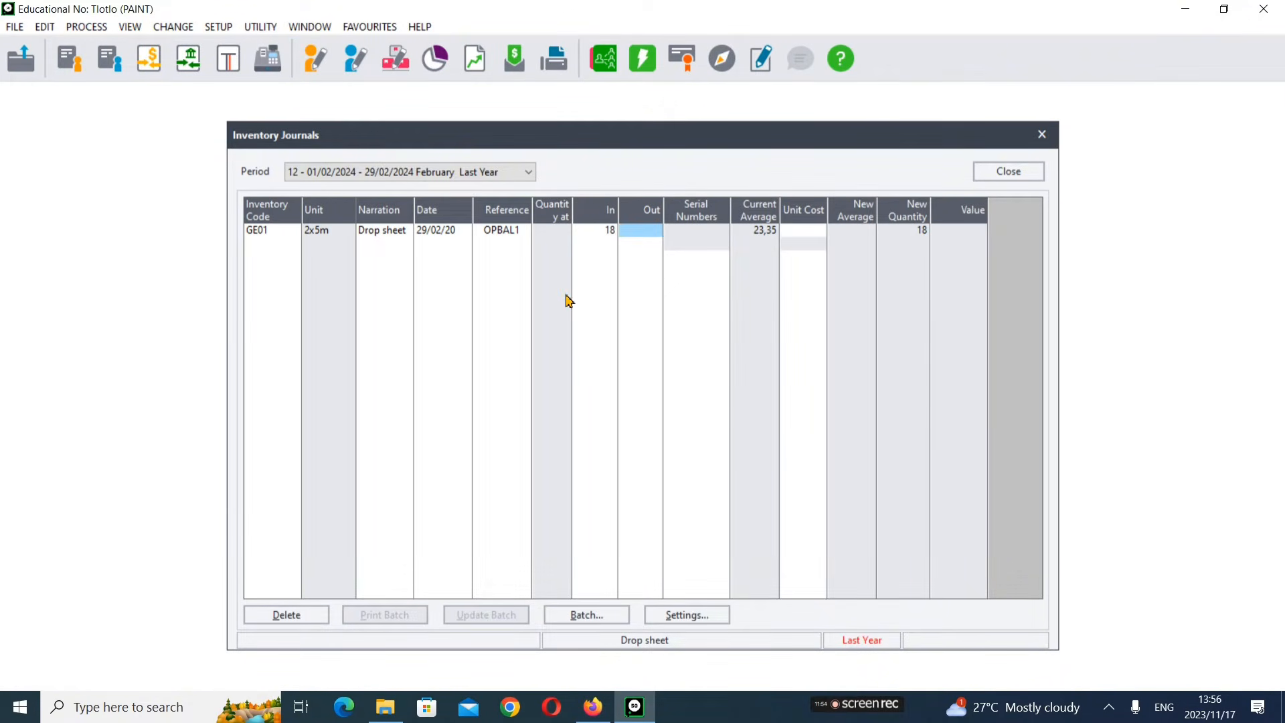
key(Return)
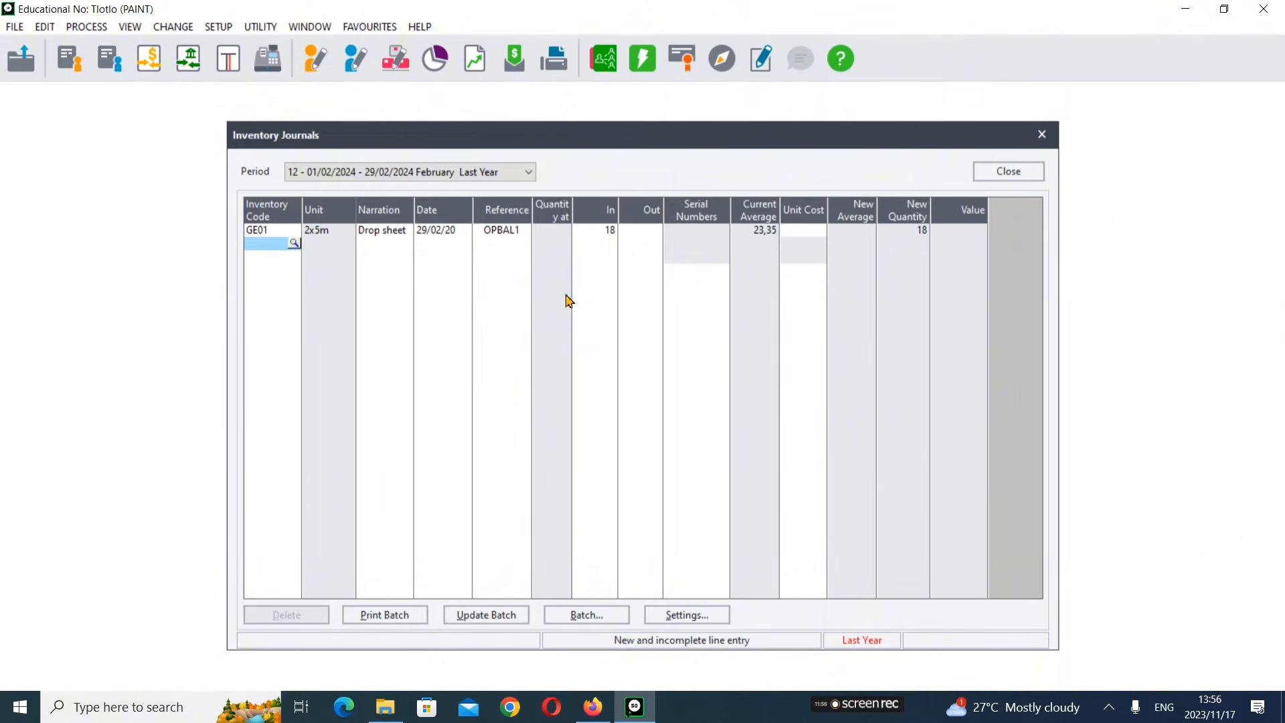
Step: Add GE02 Gernic paint brush 45 on the second journal line, keeping reference OPBAL1
click(295, 243)
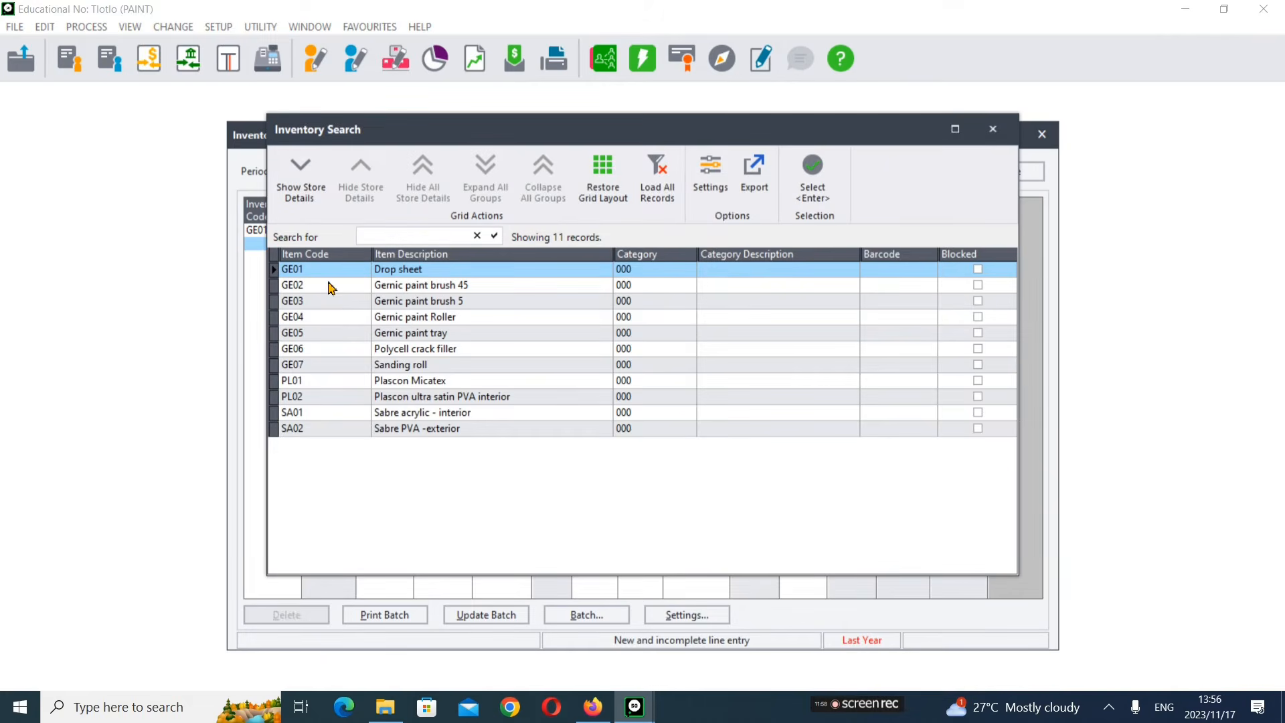
click(334, 287)
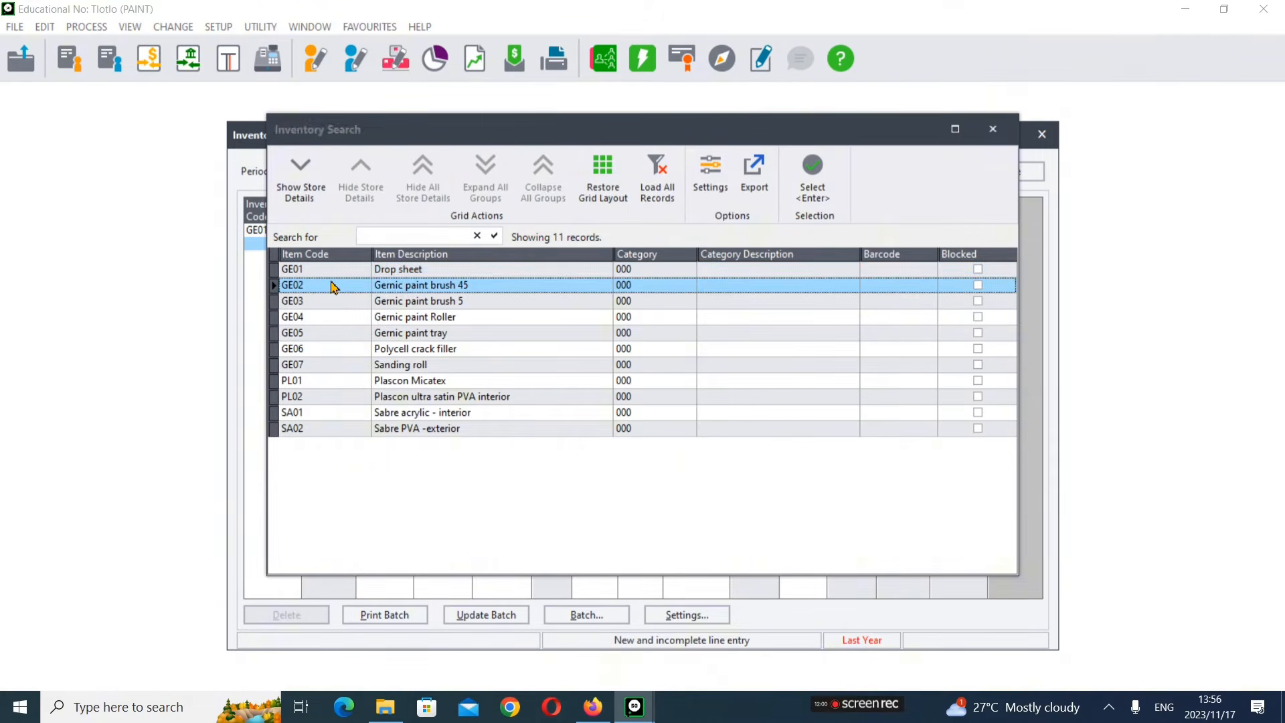
double_click(334, 288)
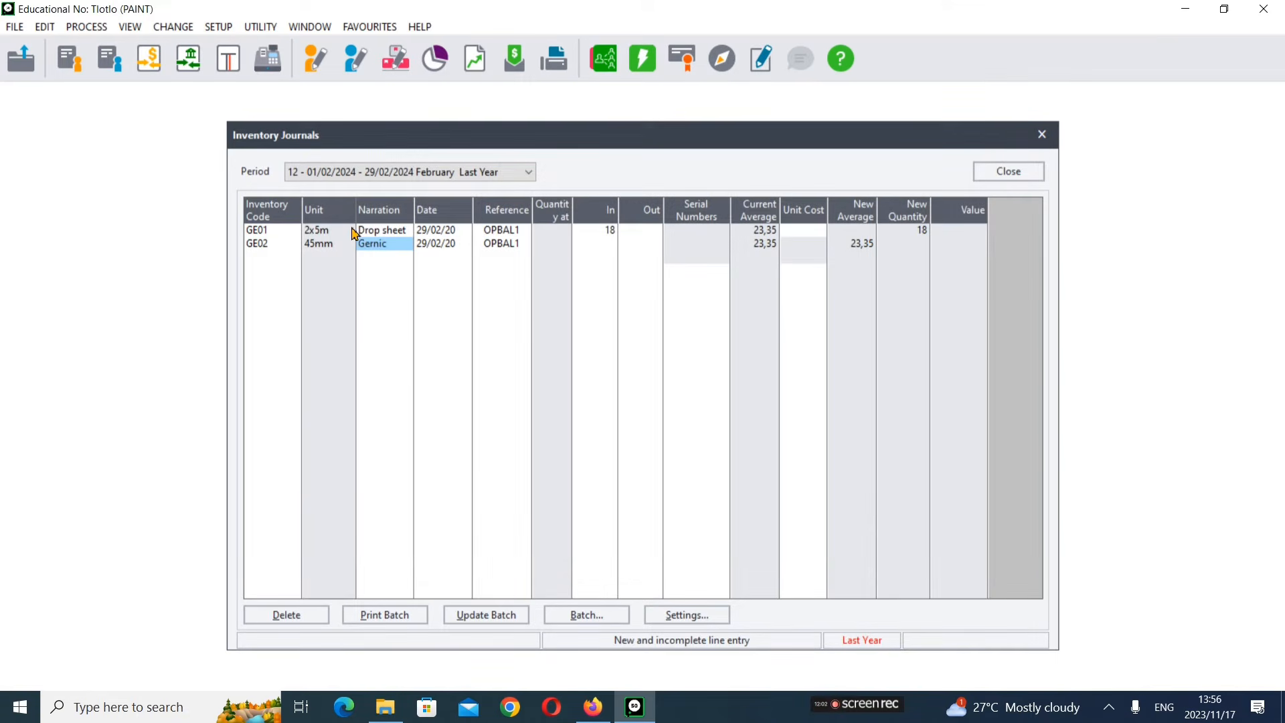
key(Tab)
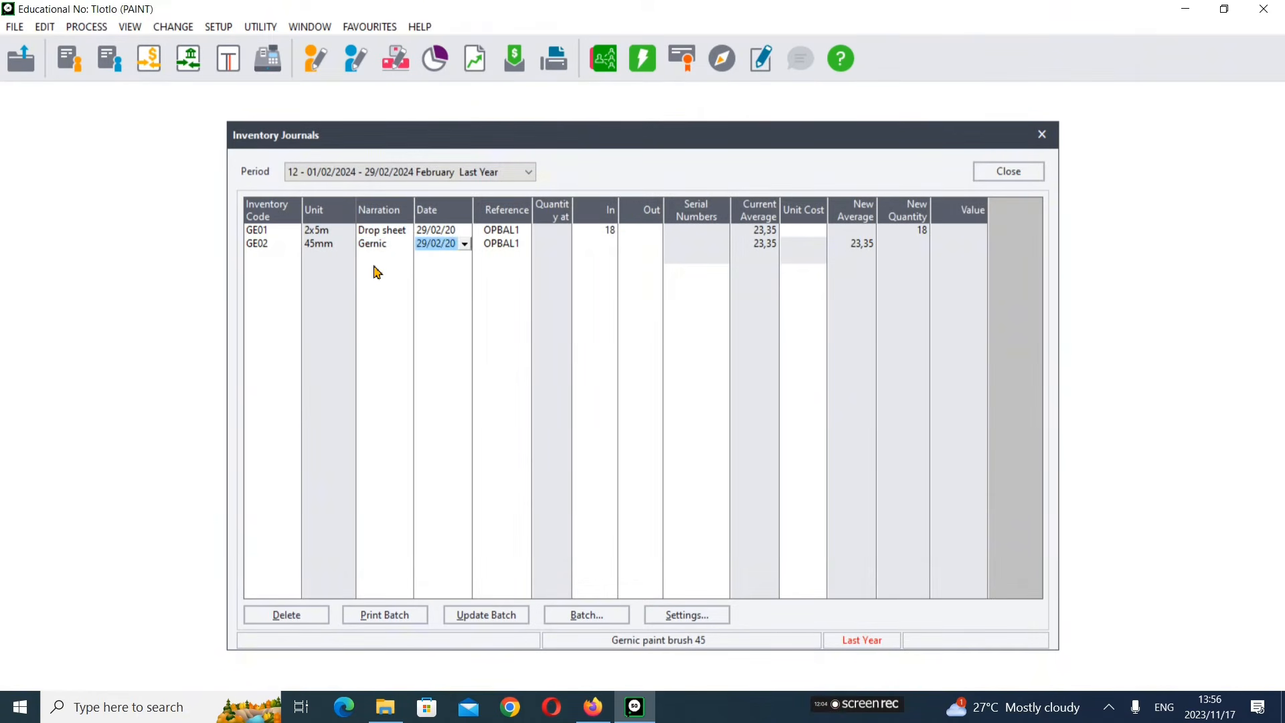
key(Tab)
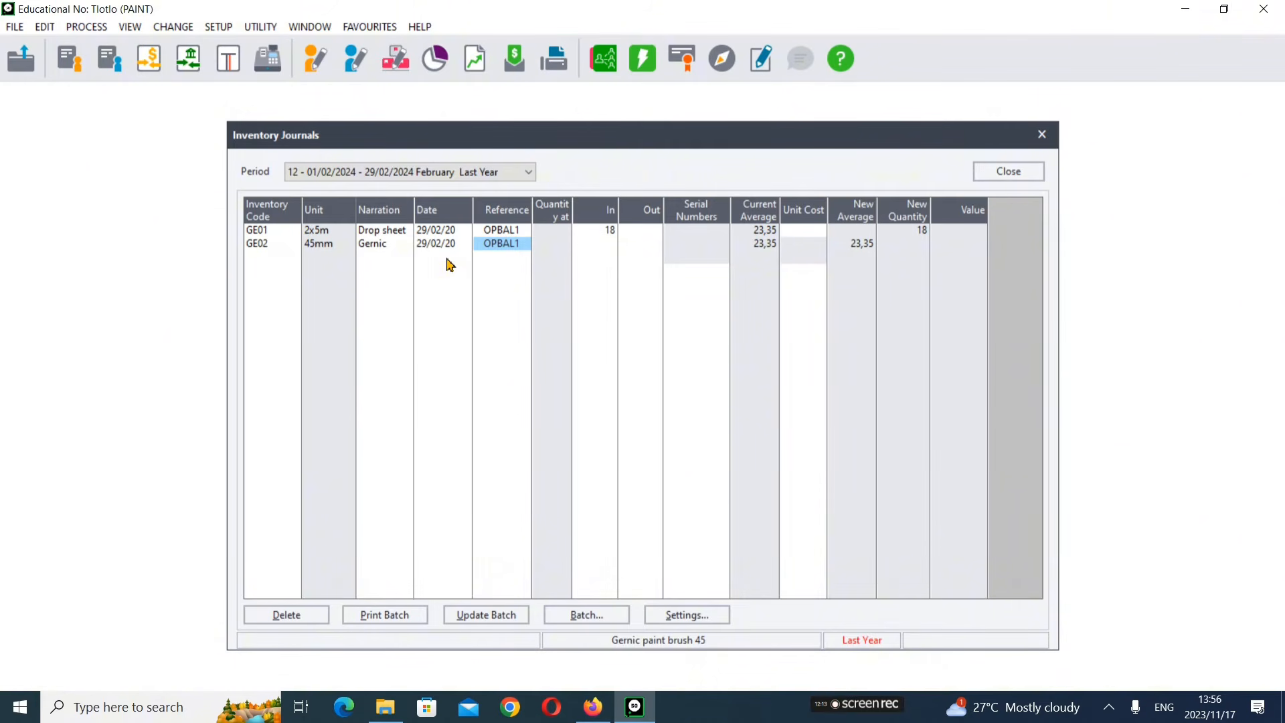
key(Tab)
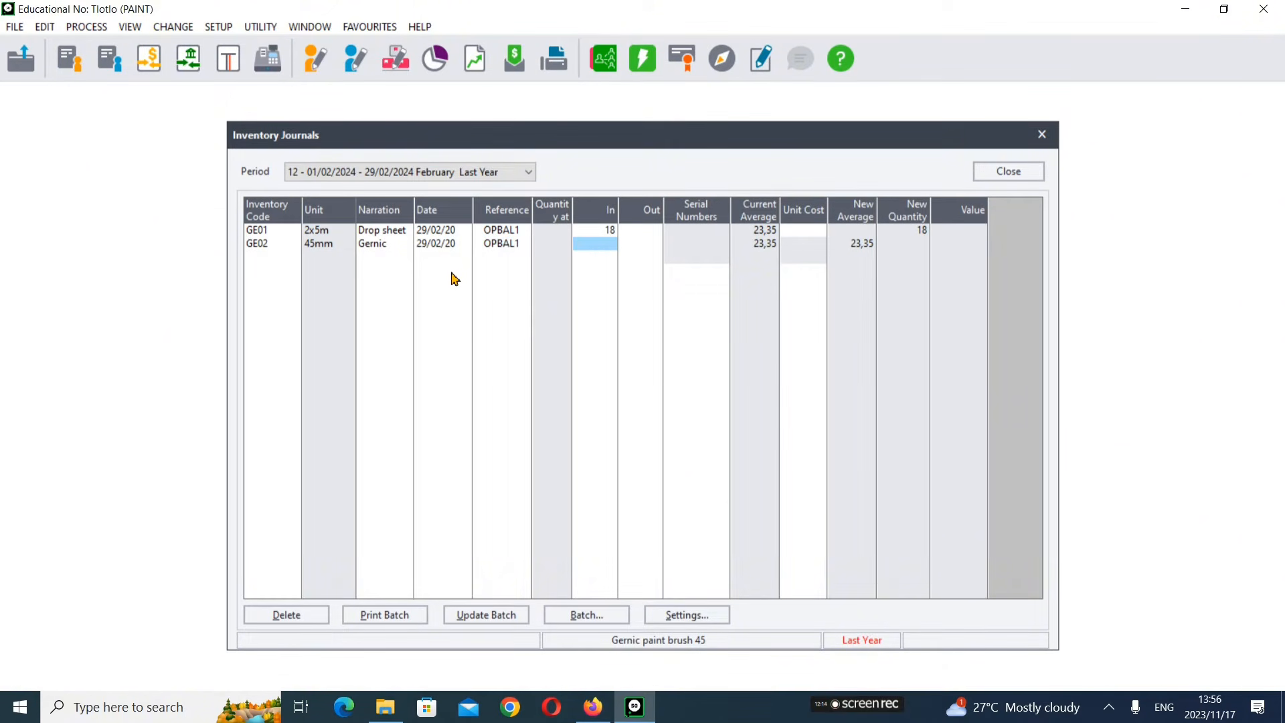
key(Tab)
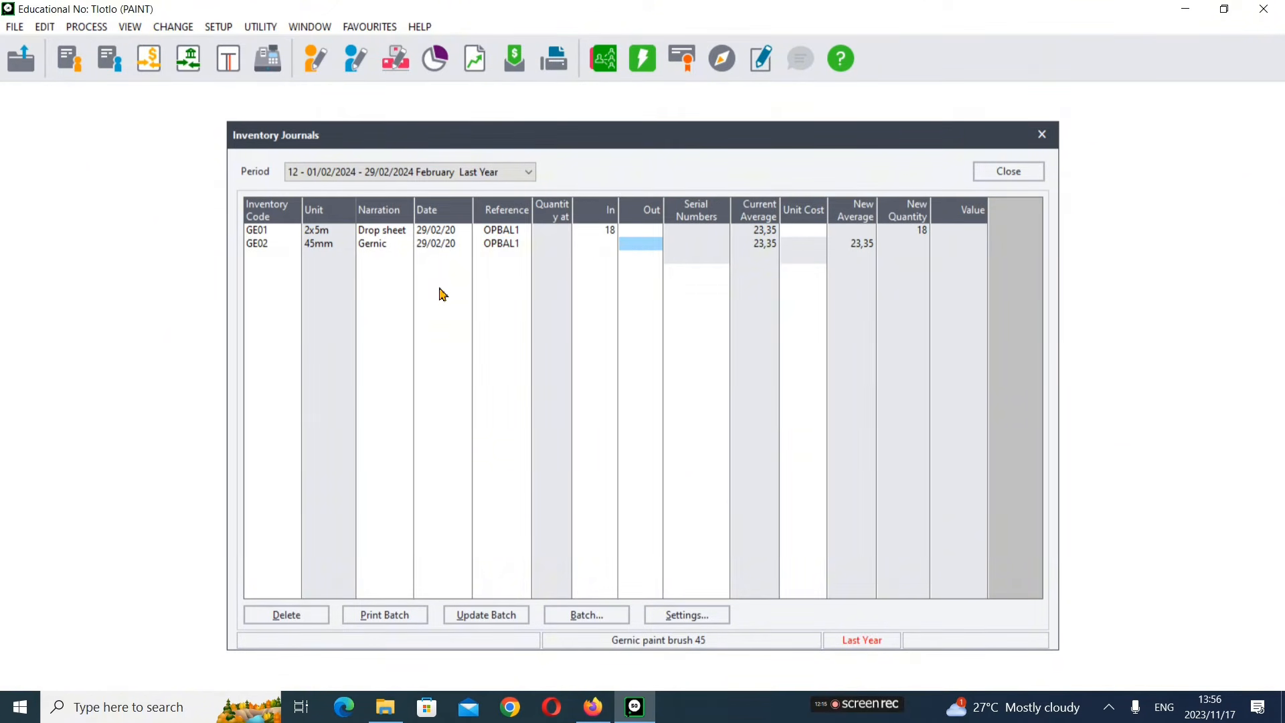
click(587, 235)
click(593, 245)
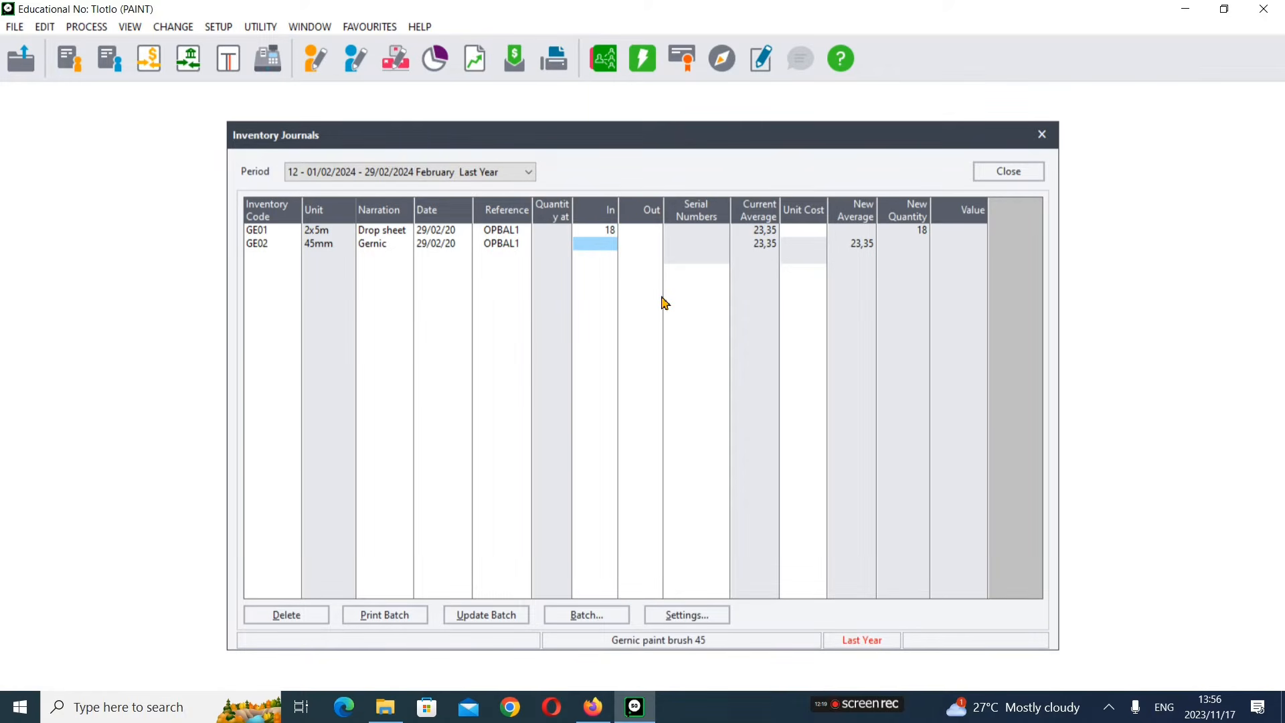
Step: Enter an In quantity of 30 for the GE02 line
click(593, 707)
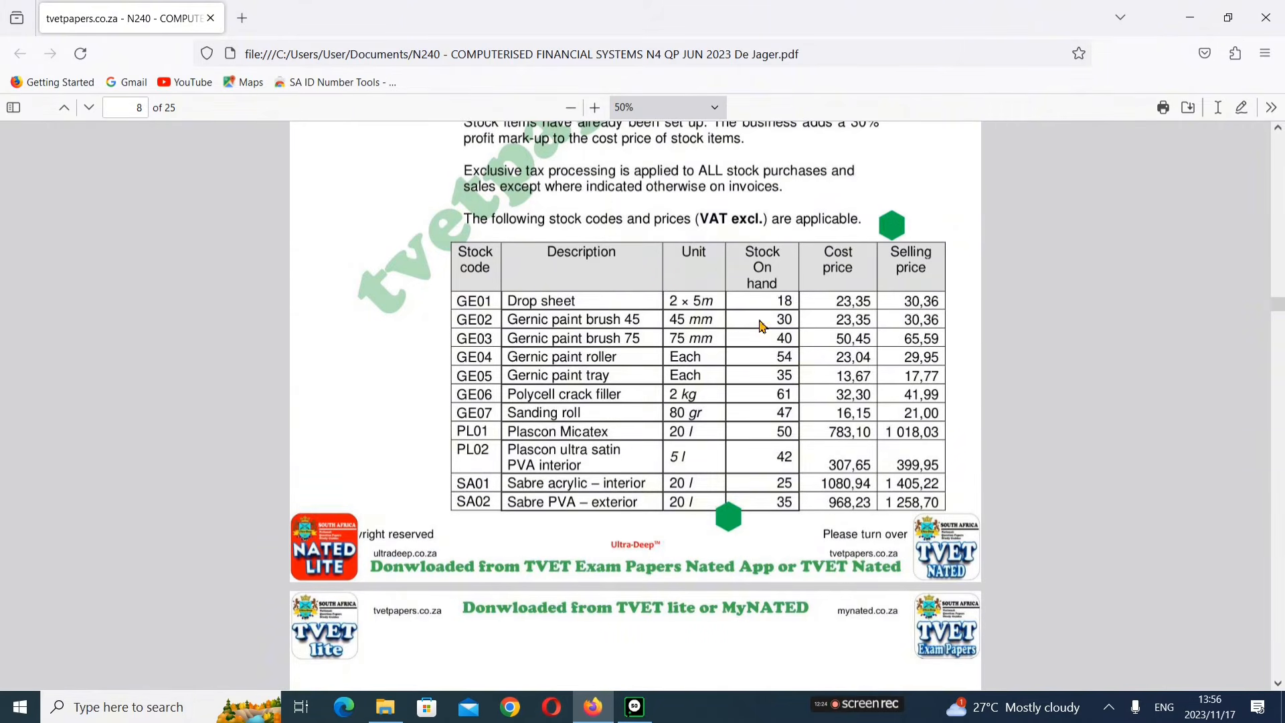
click(634, 707)
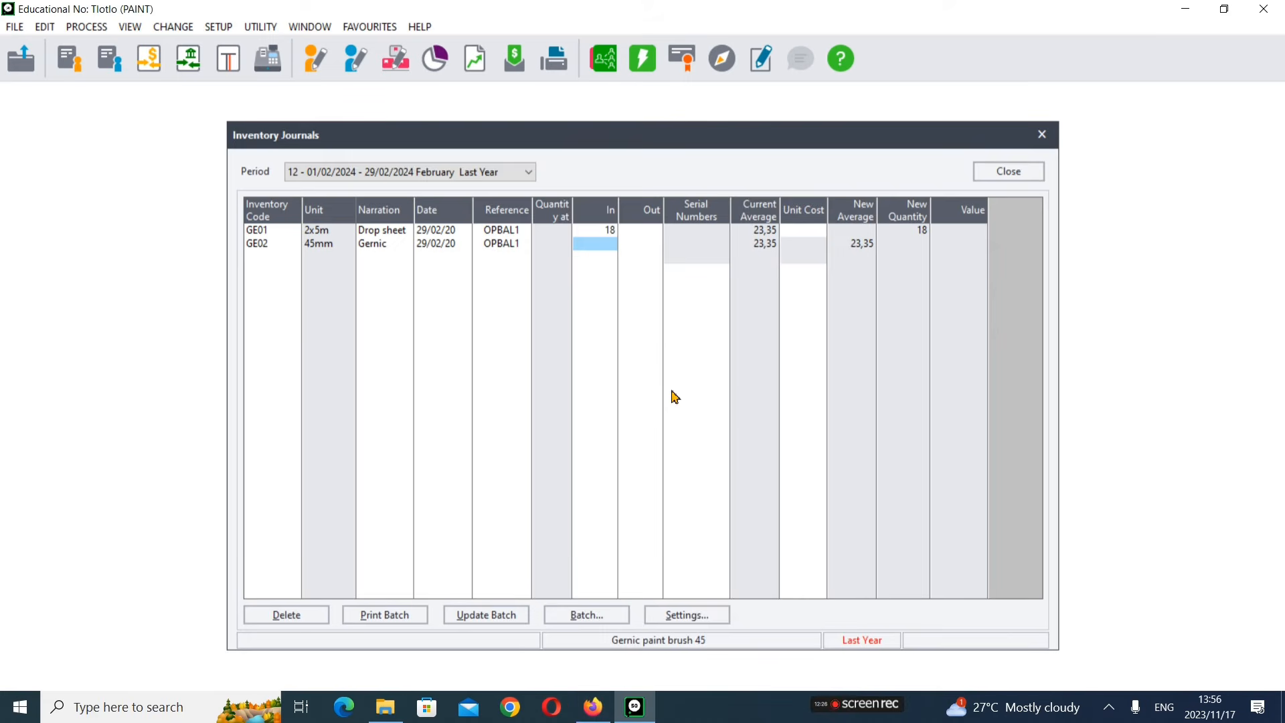
text(30)
key(Tab)
key(Tab)
key(Tab)
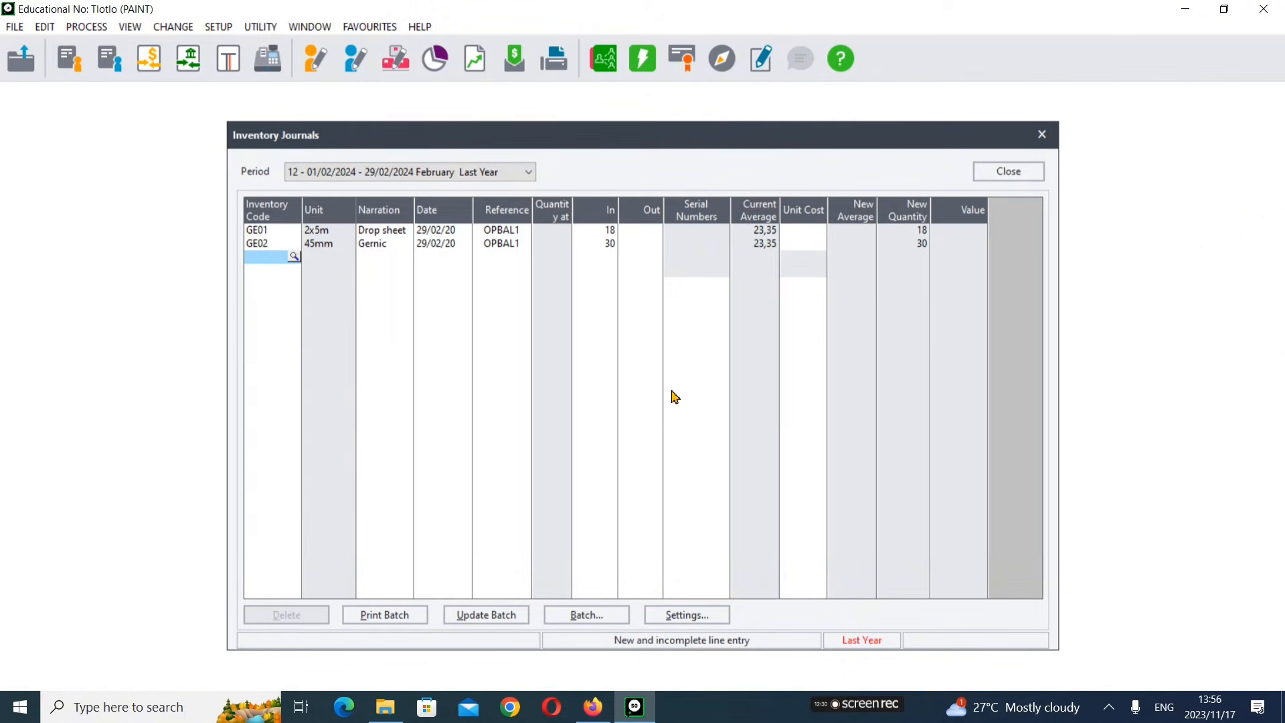
Step: Add GE03 Gernic paint brush 75 on the third journal line, keeping reference OPBAL1
key(Tab)
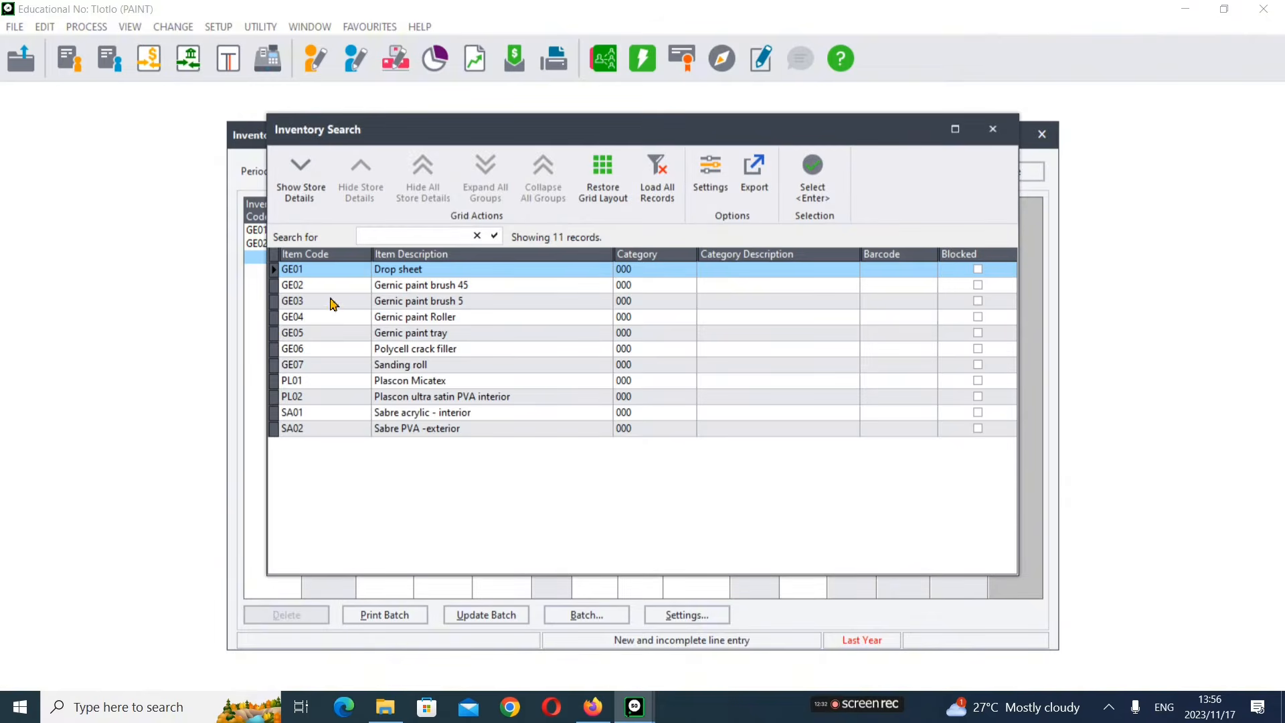
click(332, 302)
double_click(332, 304)
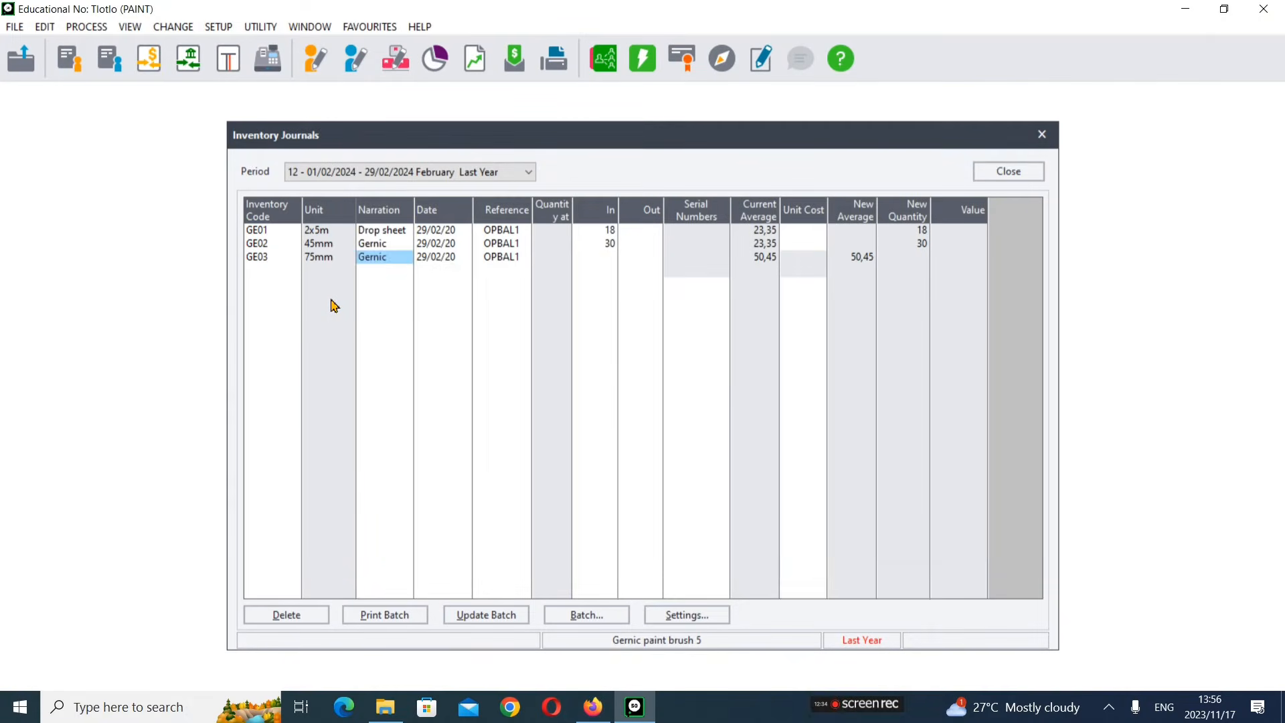
key(Tab)
key(Tab)
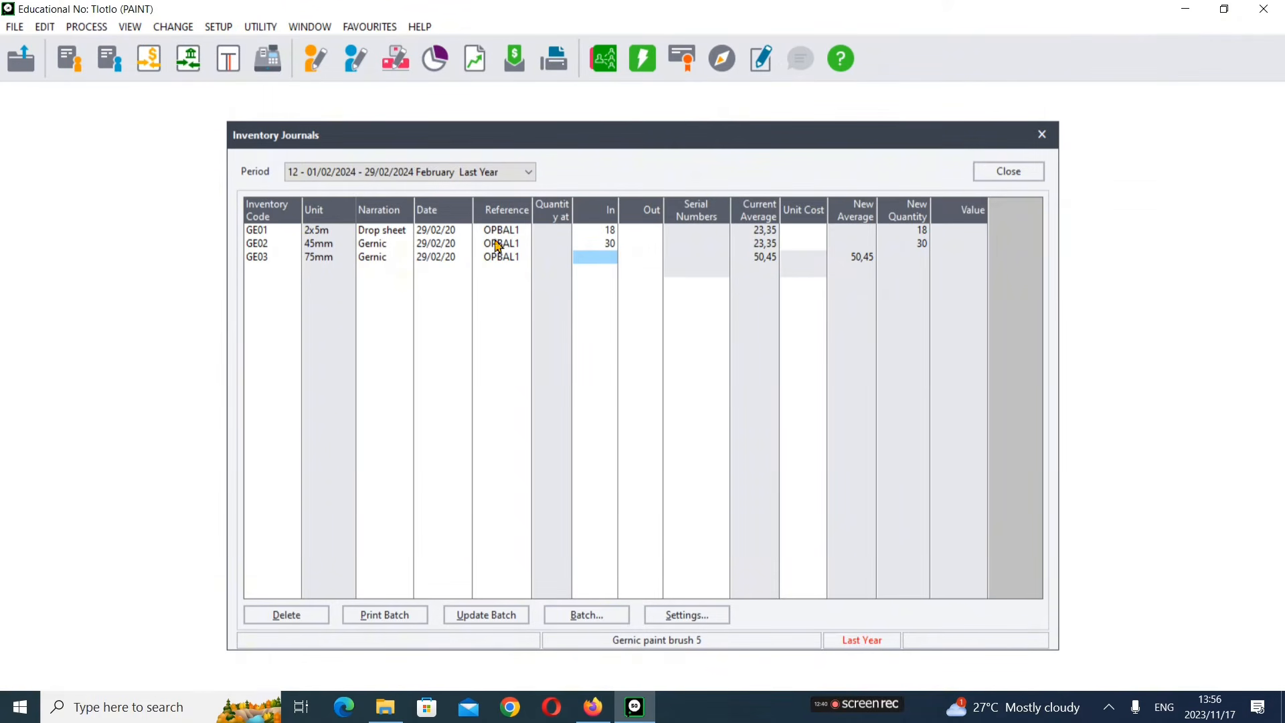
Step: Review the opening balances instructions and the stock codes table in the exam paper
click(581, 717)
scroll(626, 490, down, 5)
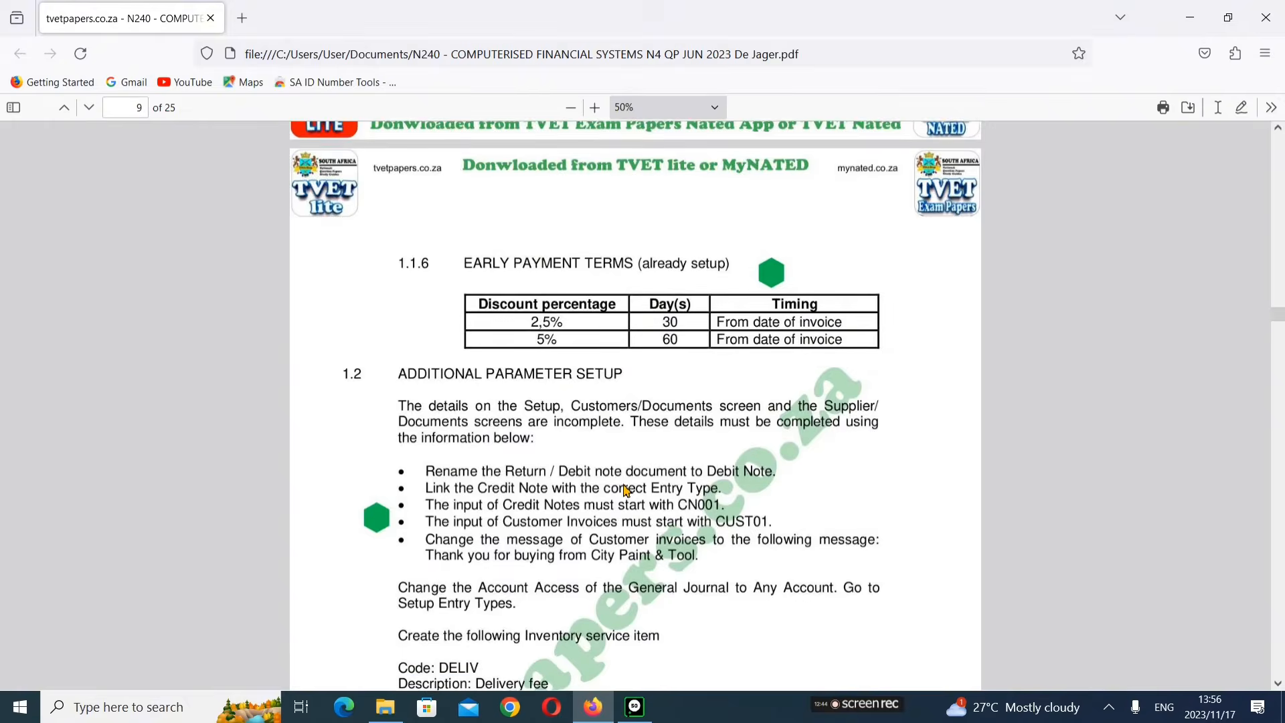
scroll(626, 491, down, 15)
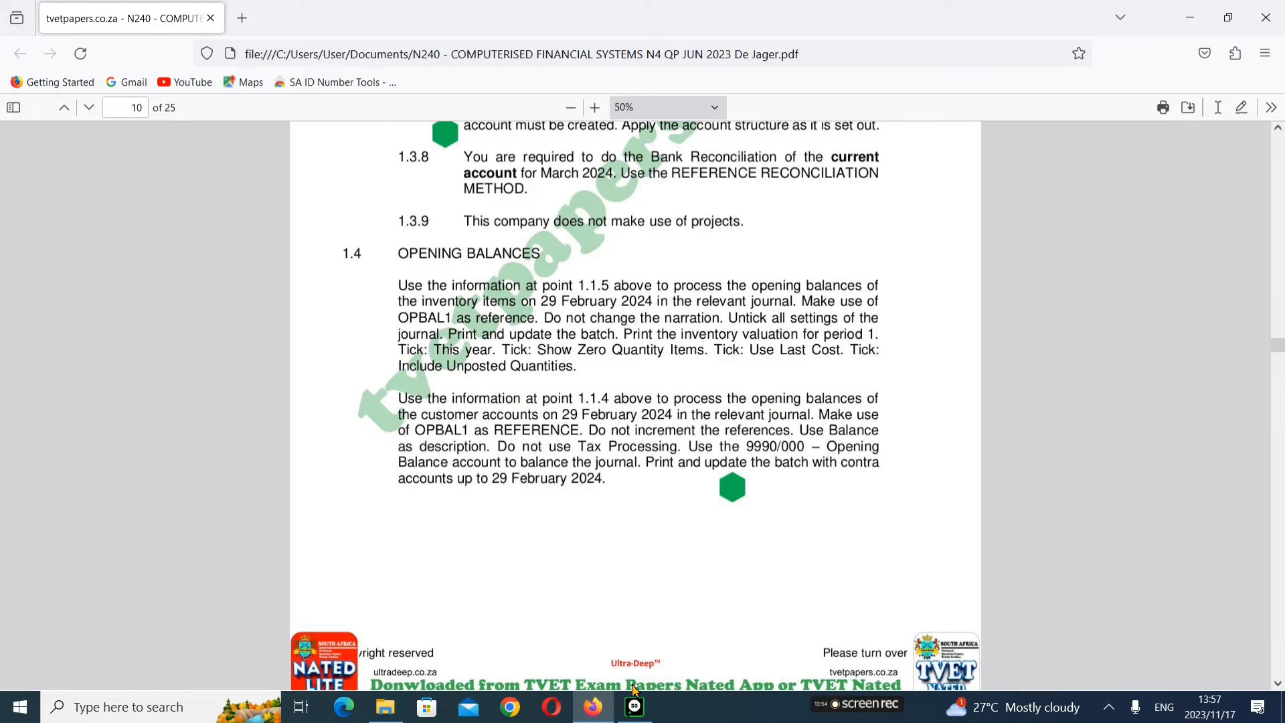
mouse_move(634, 707)
click(641, 666)
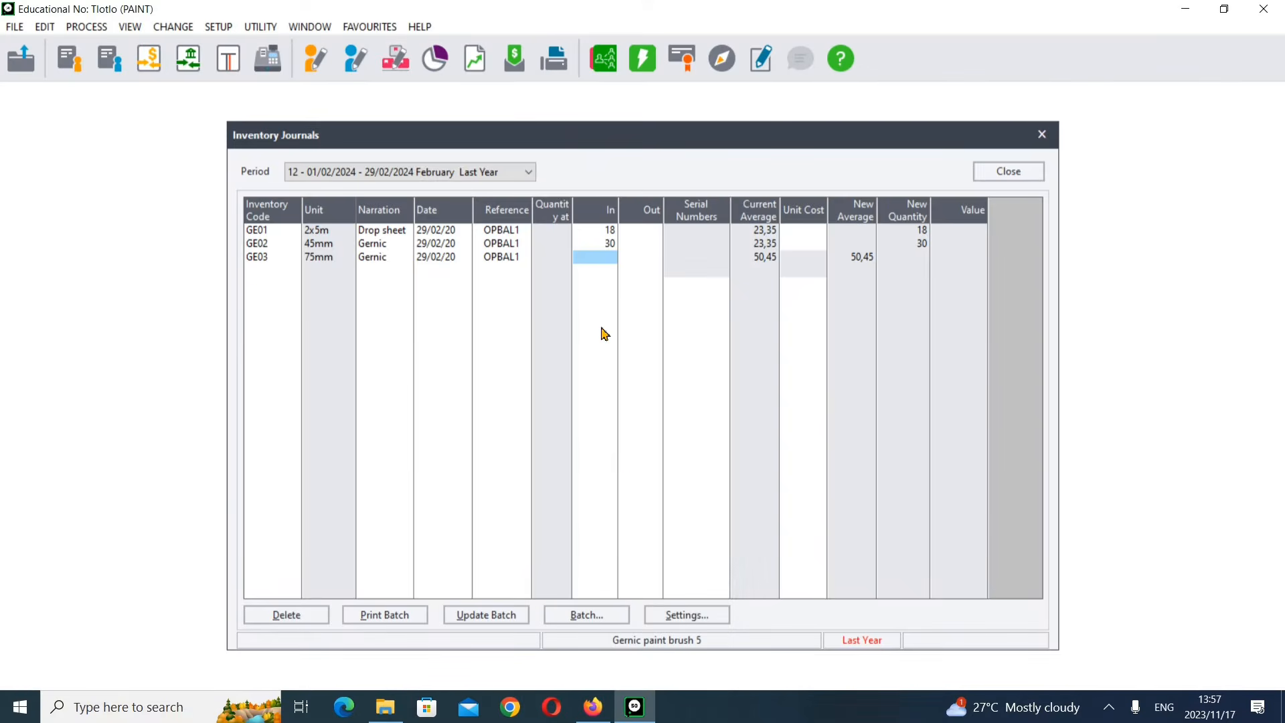
click(592, 712)
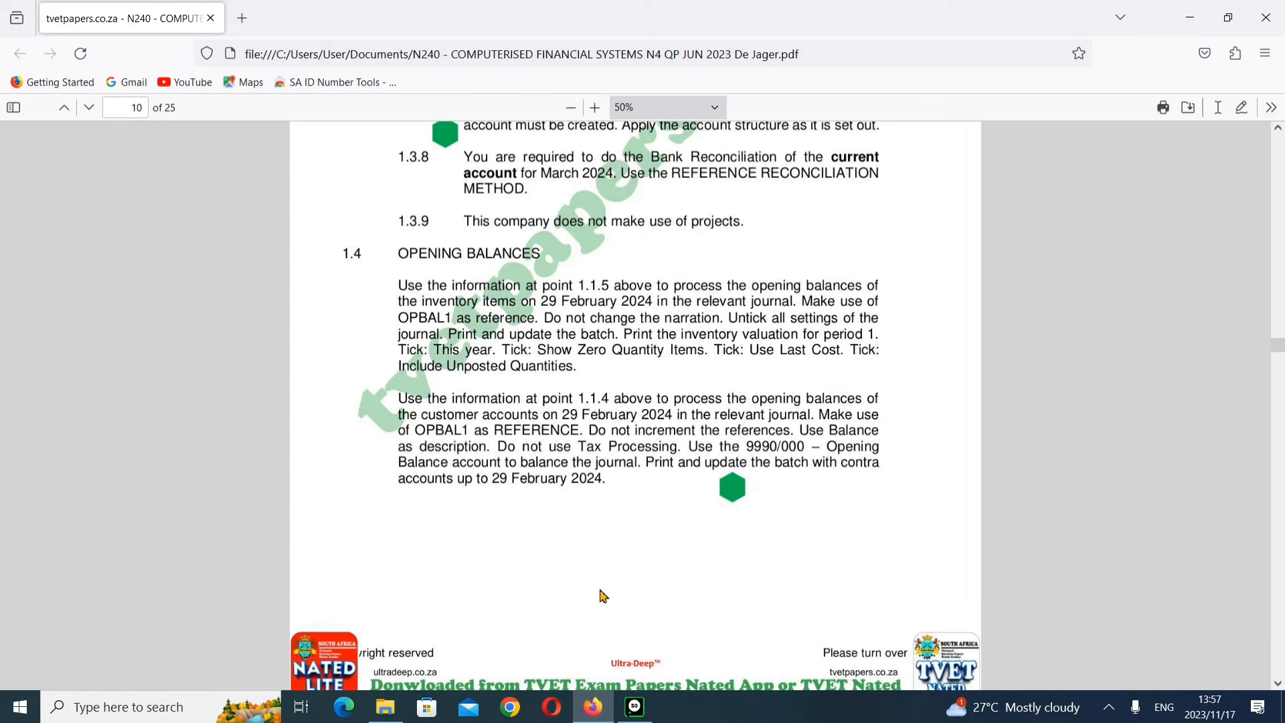
scroll(599, 568, up, 15)
scroll(597, 566, up, 5)
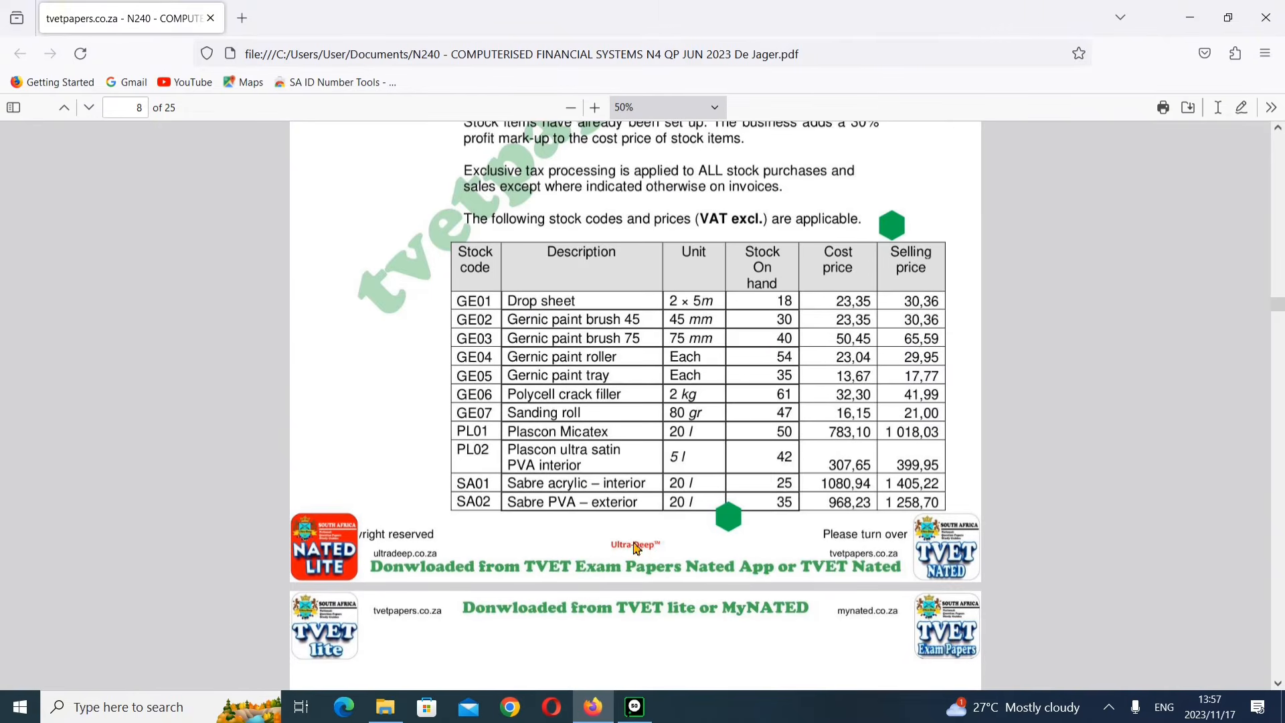
Step: Enter an In quantity of 40 for the GE03 line
click(634, 707)
text(4)
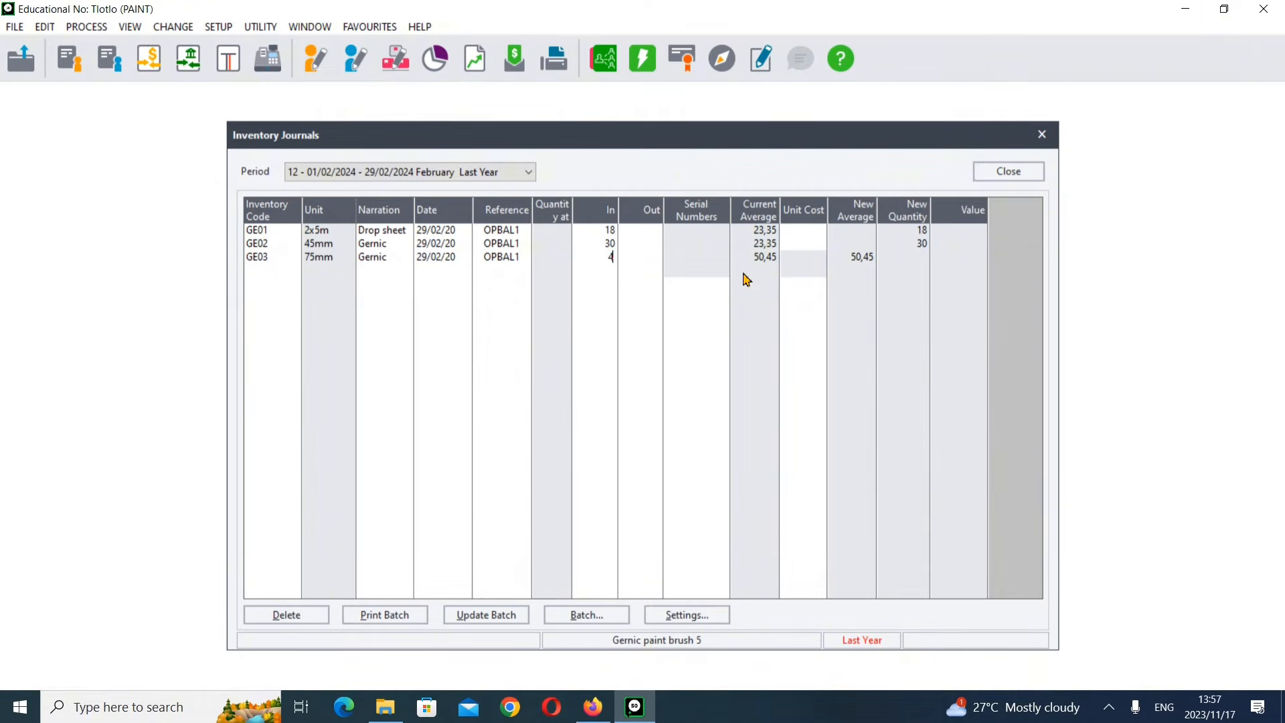
key(Return)
key(Return)
key(Return)
key(Return)
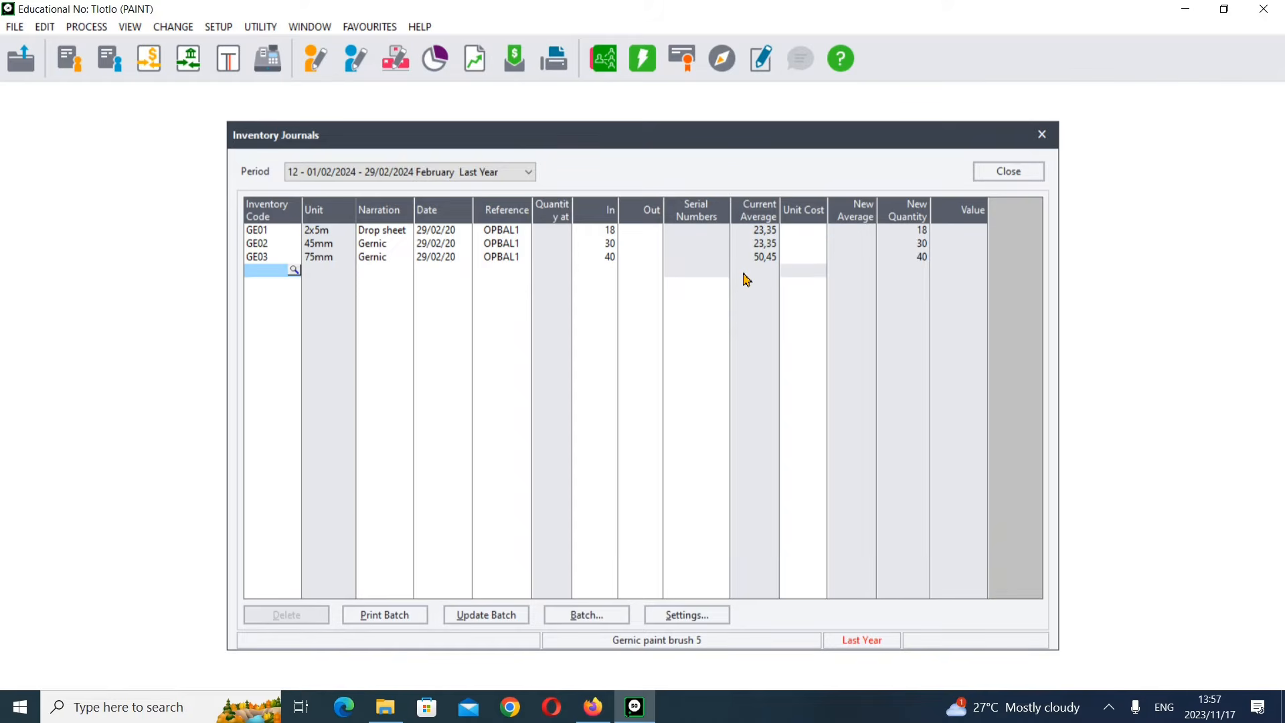
Step: Add GE04 Gernic paint roller on the fourth journal line with an In quantity of 54
key(Return)
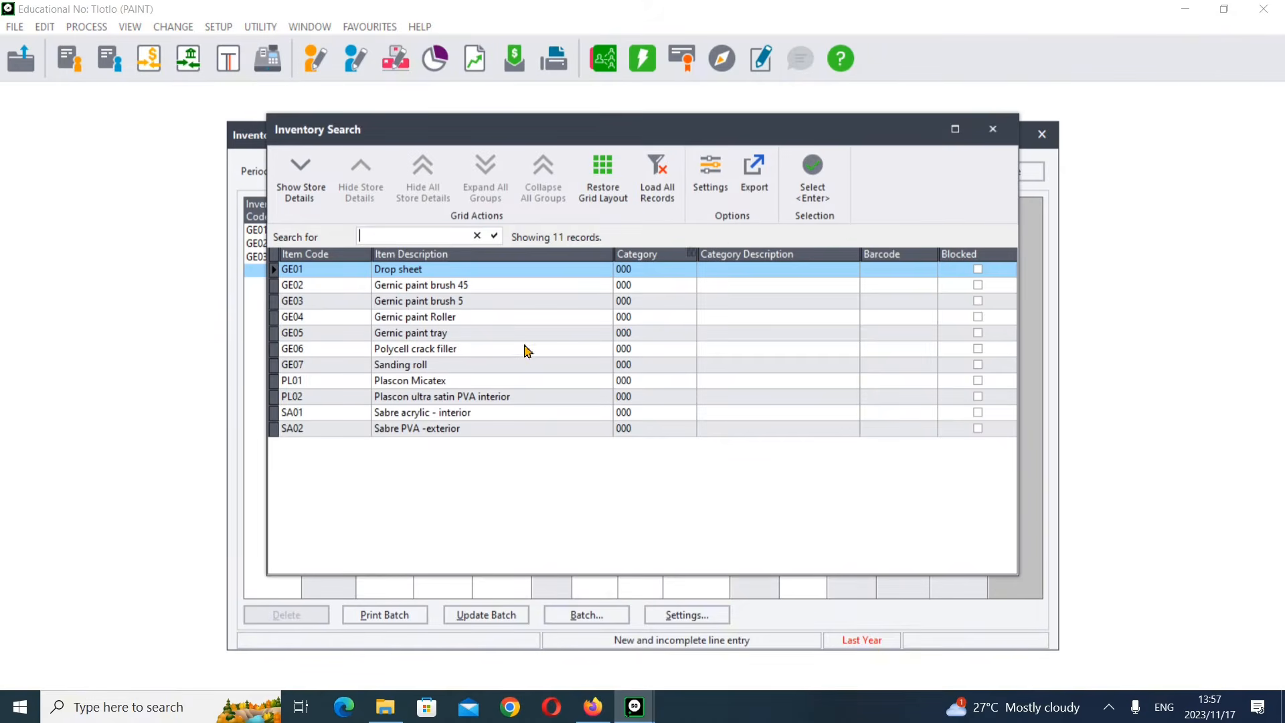
double_click(402, 319)
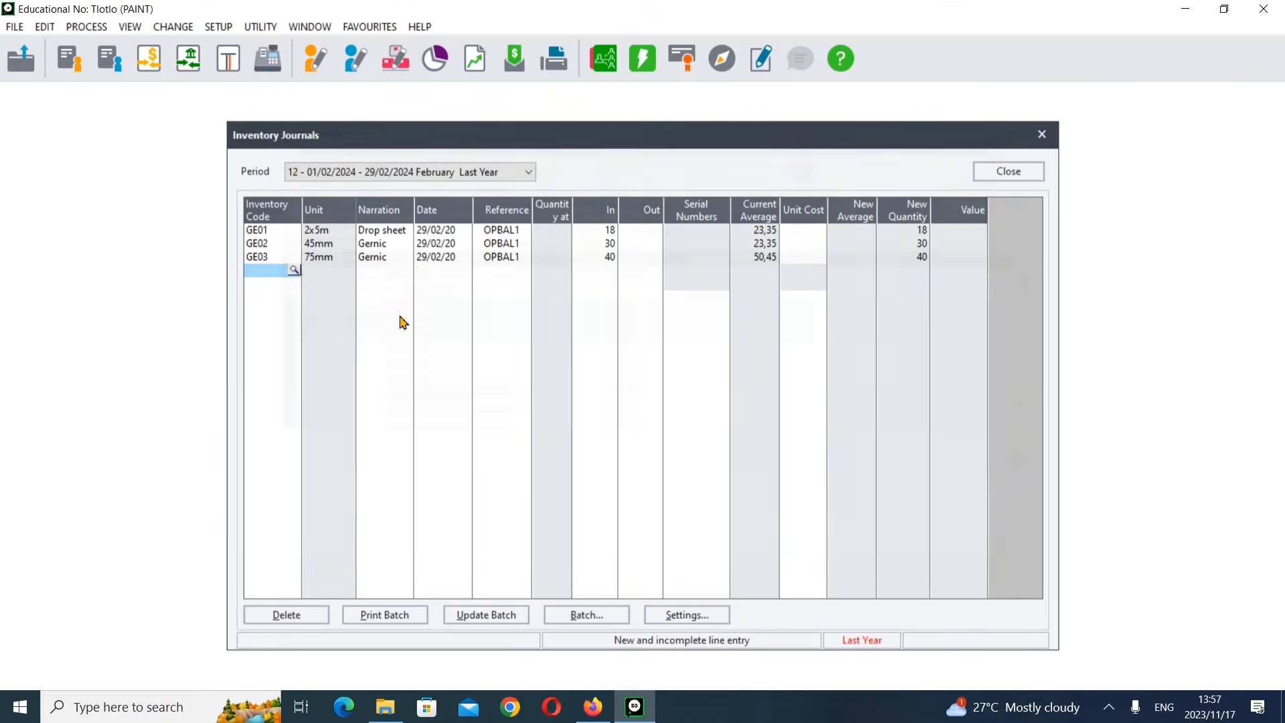
key(Return)
key(Return)
key(Return)
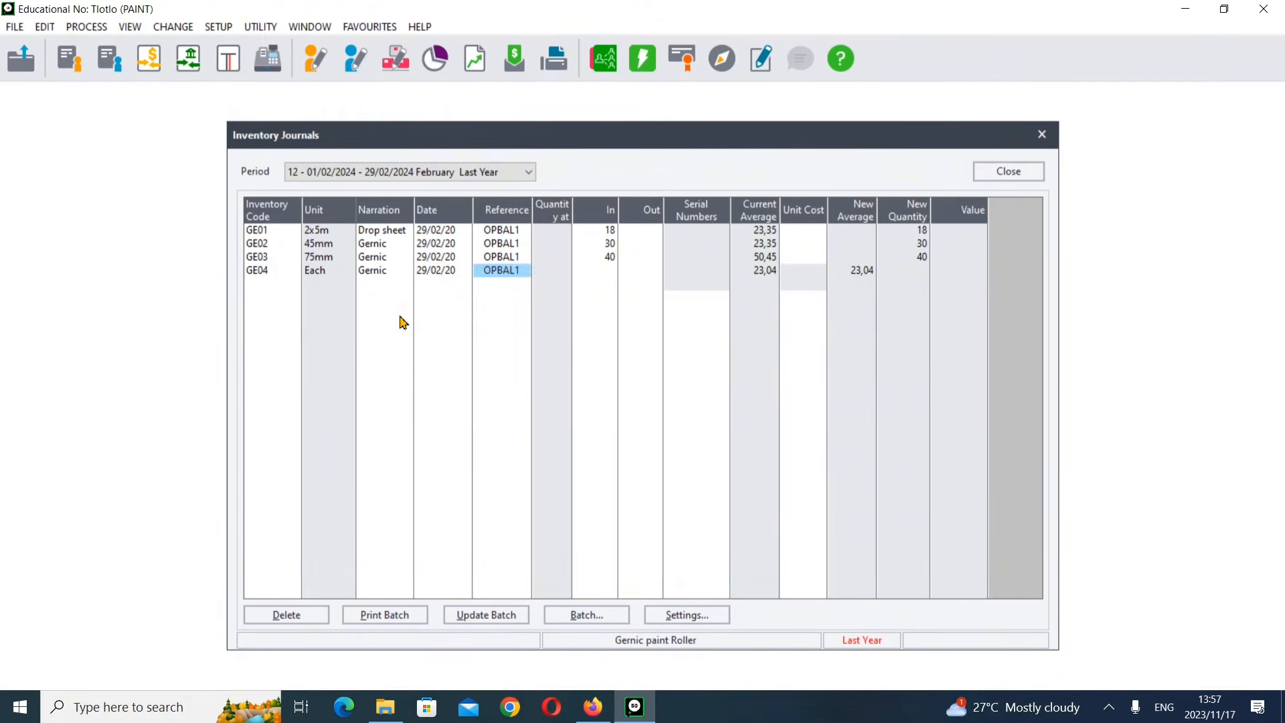
key(alt+Tab)
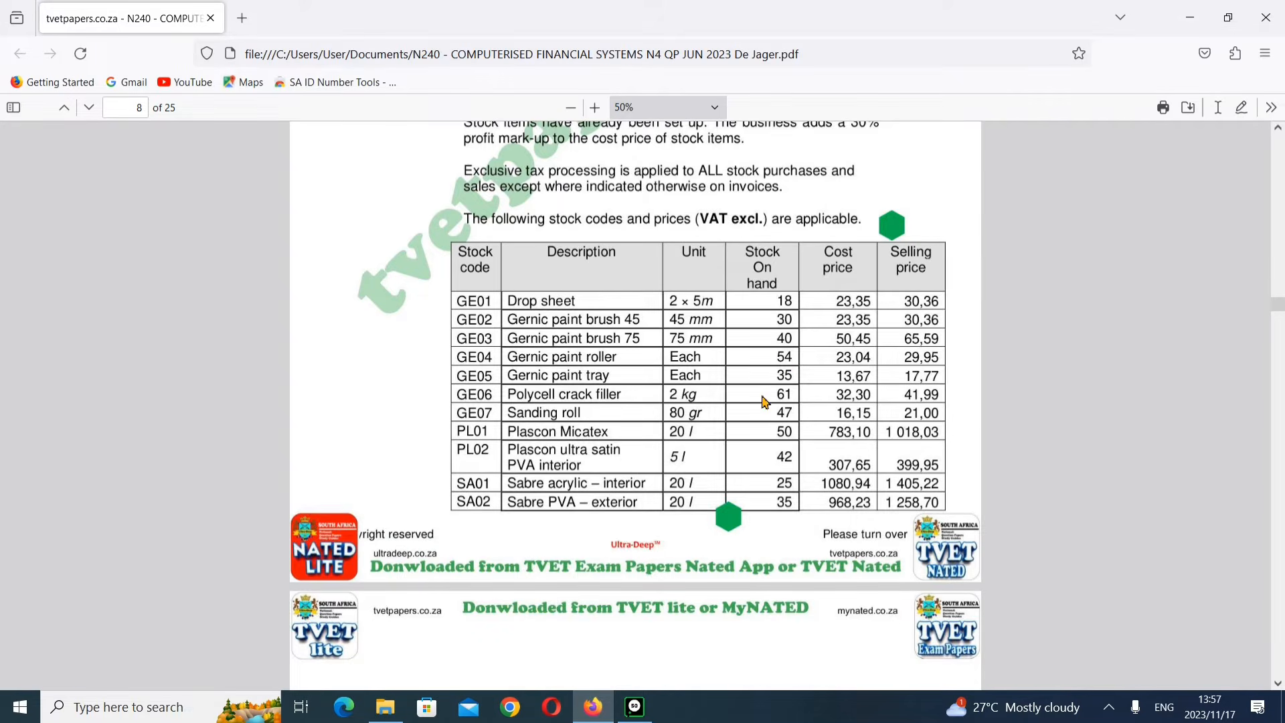
click(634, 703)
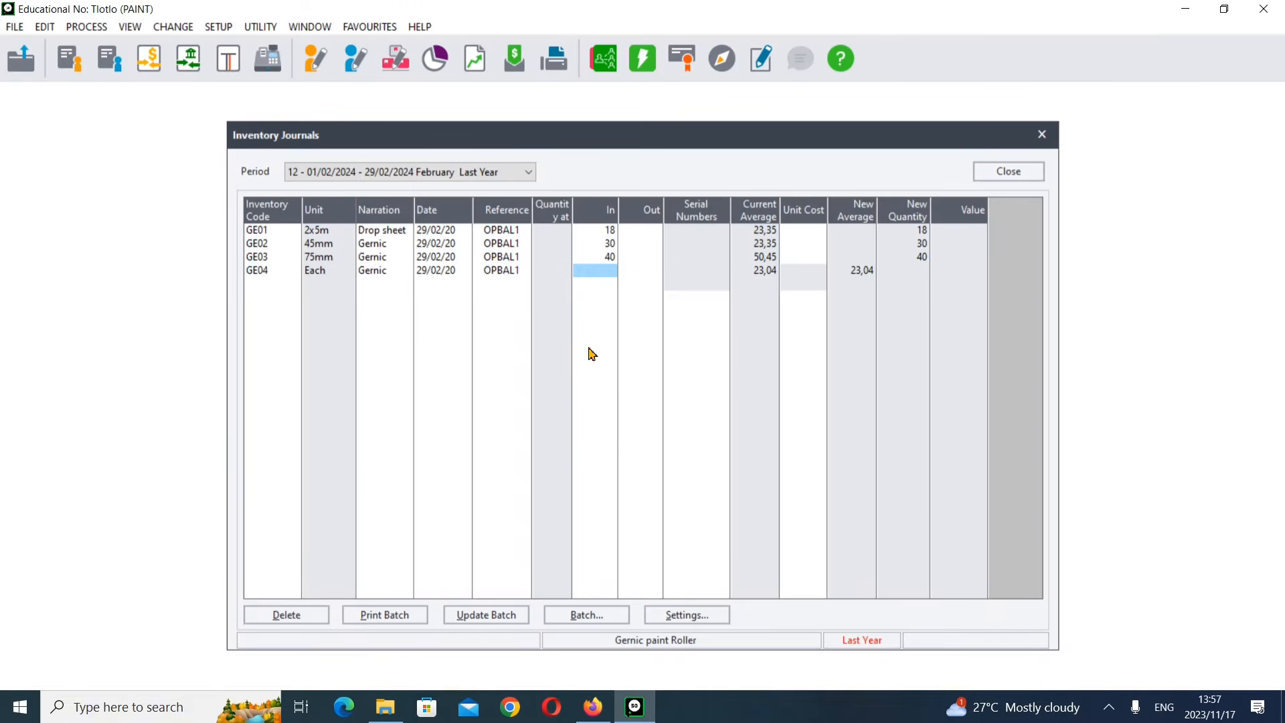
text(54)
key(Return)
key(Return)
key(Return)
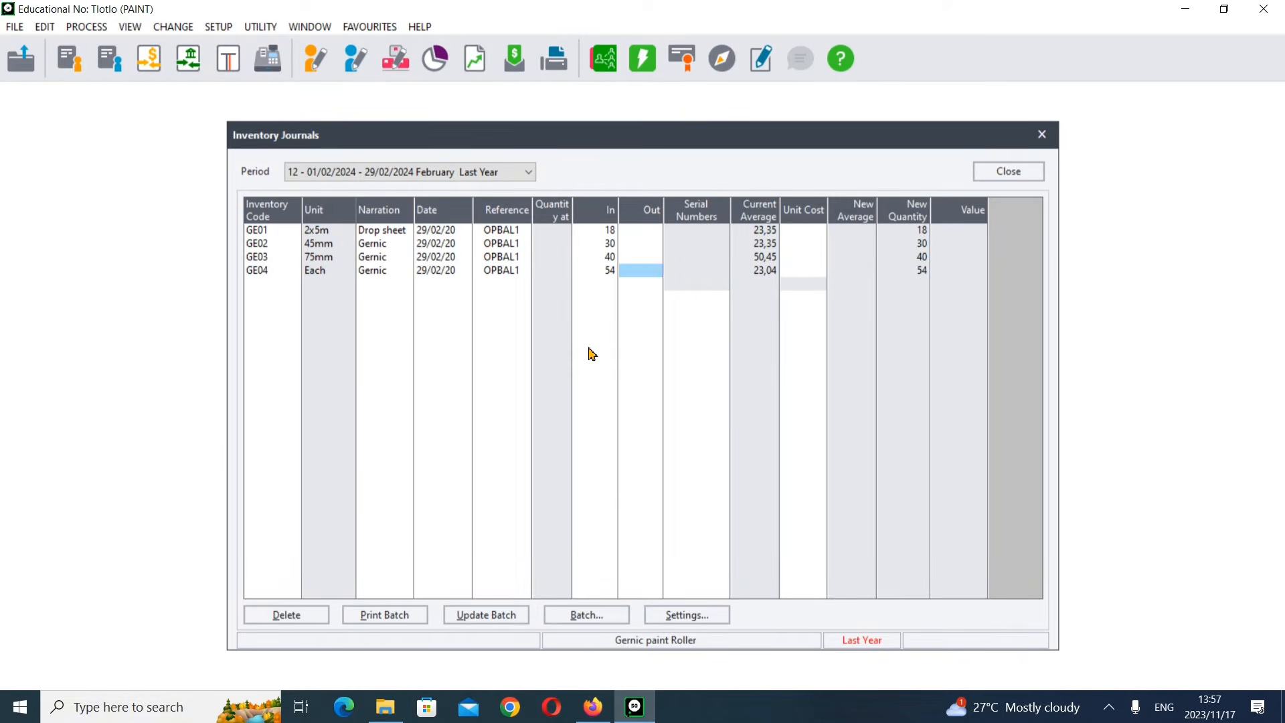
Step: Add GE05 Gernic paint tray on the fifth journal line, keeping reference OPBAL1
click(294, 283)
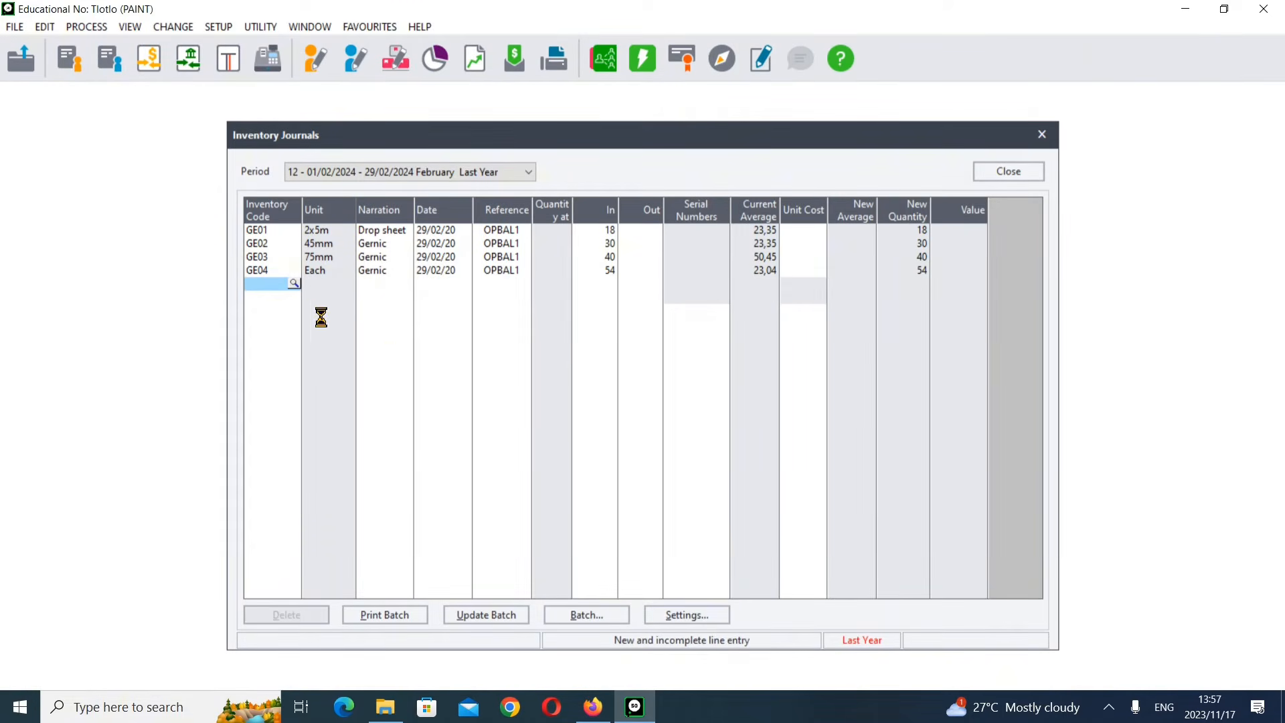
double_click(334, 336)
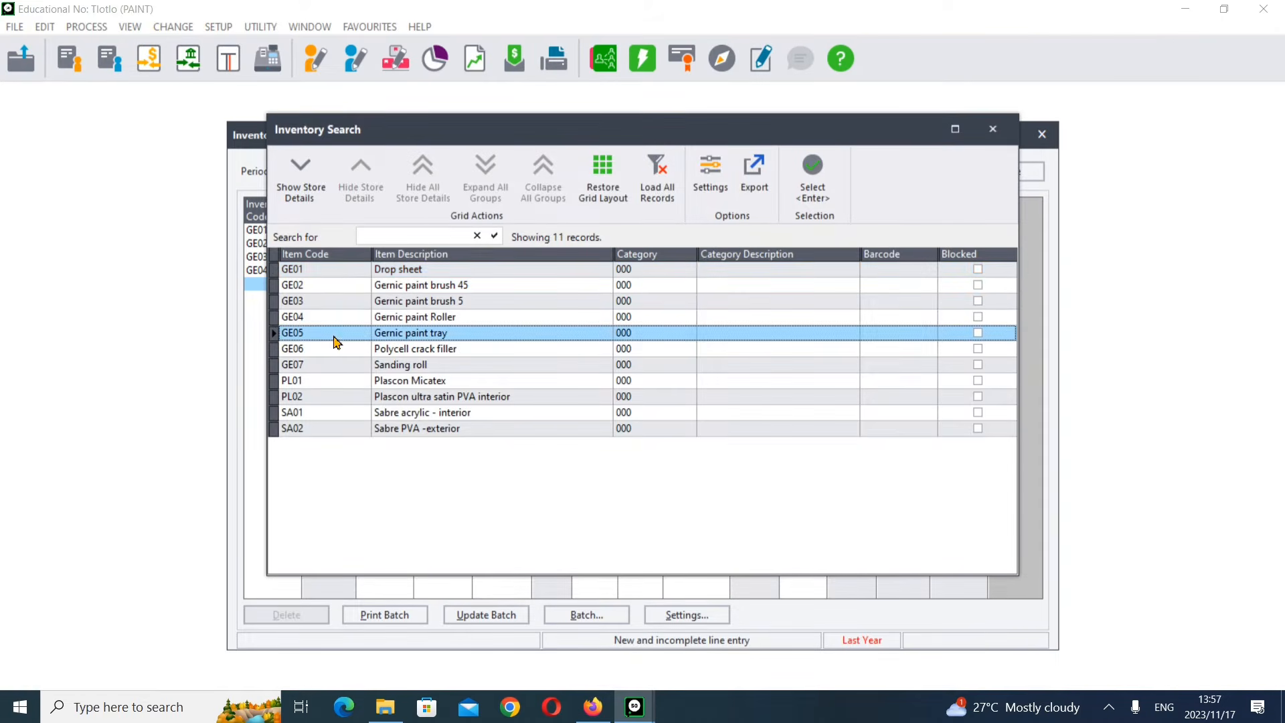
key(Return)
key(Return)
key(Return)
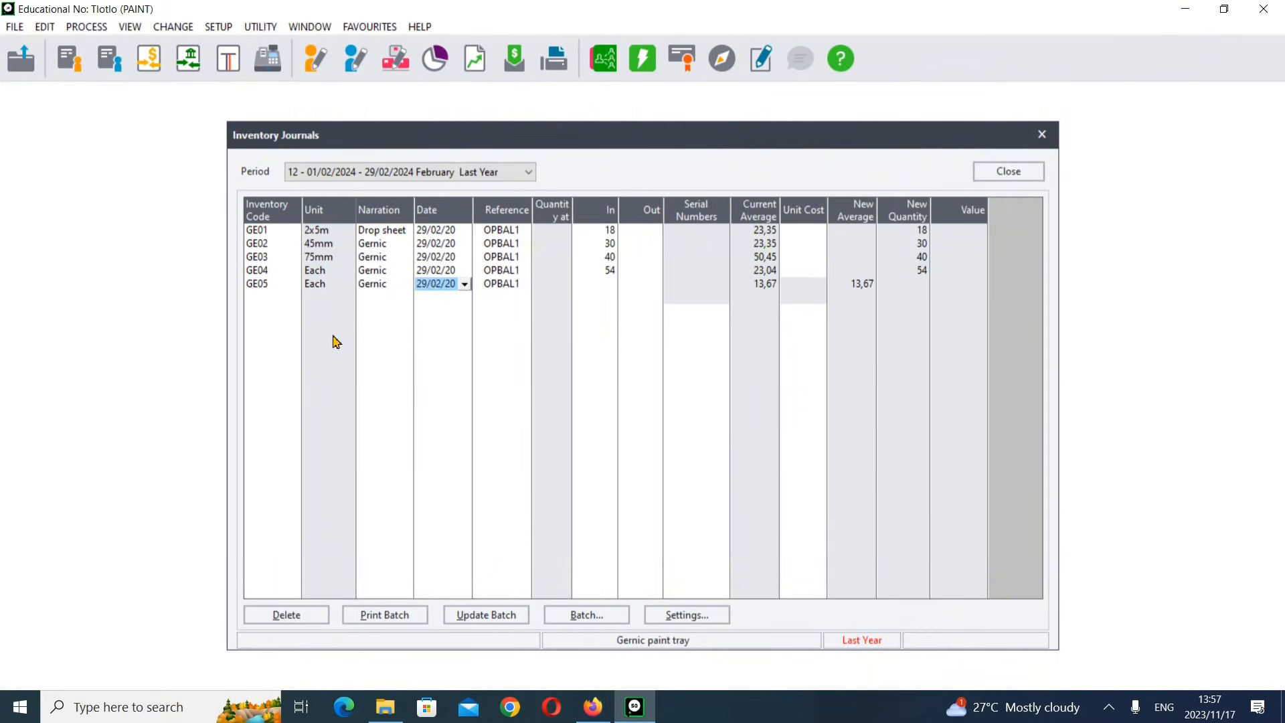
Step: Check the stock table in the exam paper and enter an In quantity of 35 for the GE05 line
click(588, 713)
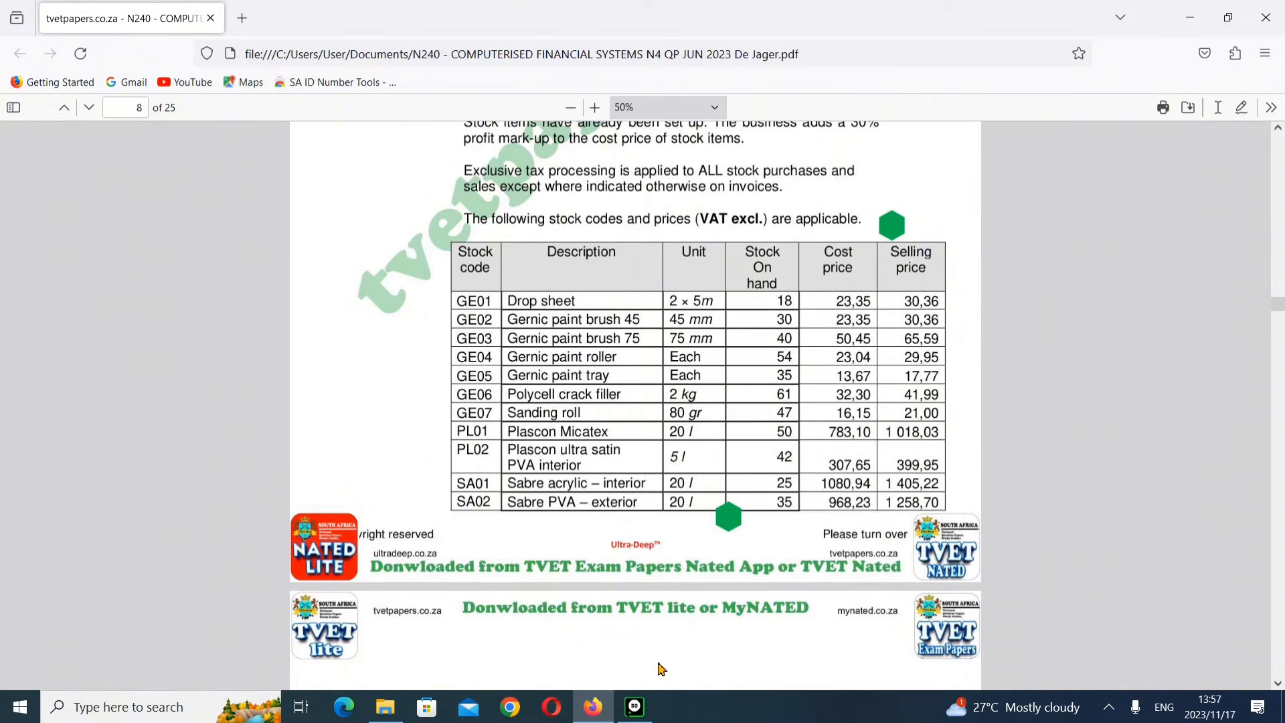
click(635, 707)
text(35)
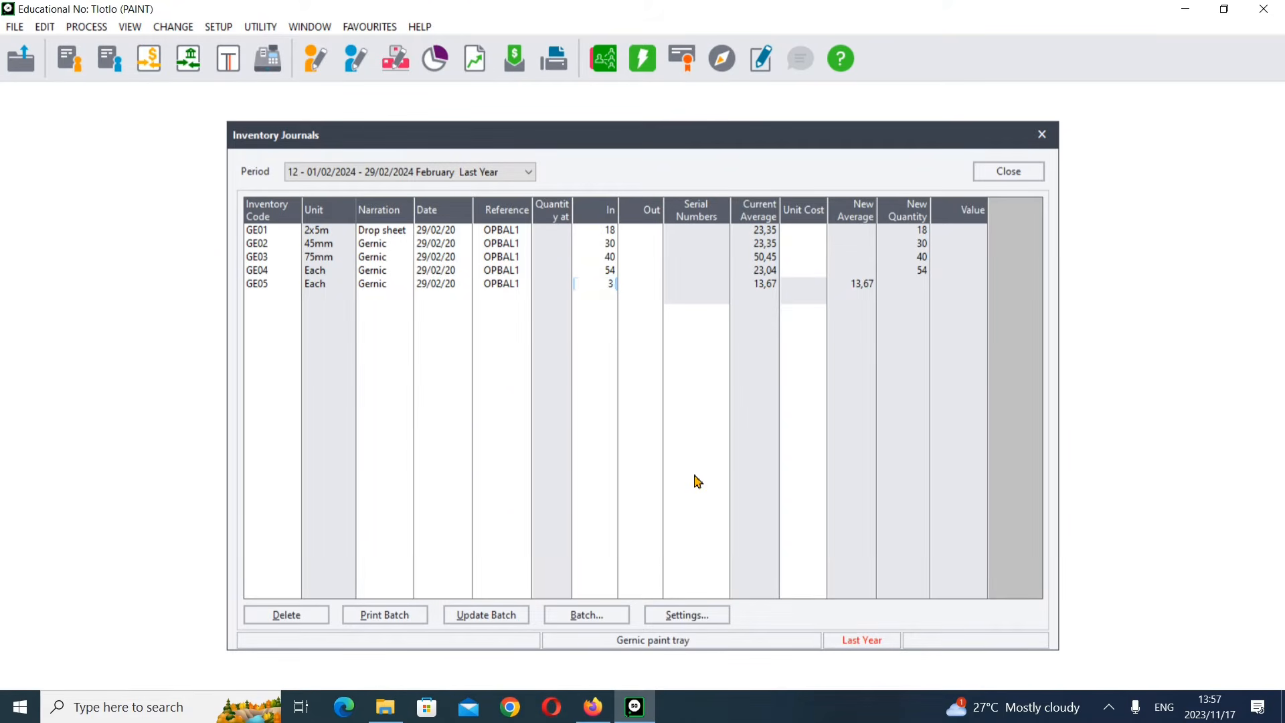
key(Return)
key(Return)
key(Return)
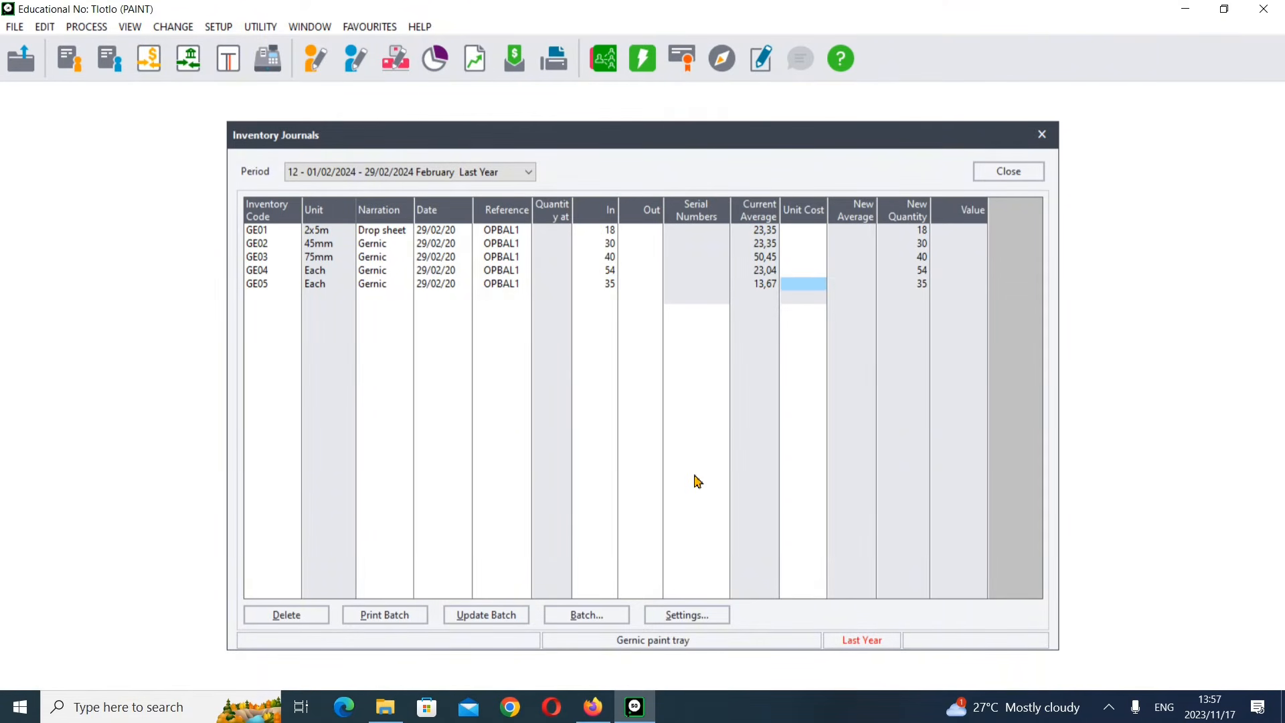
Step: Add GE06 Polycell crack filler on the next journal line with an In quantity of 61
key(Return)
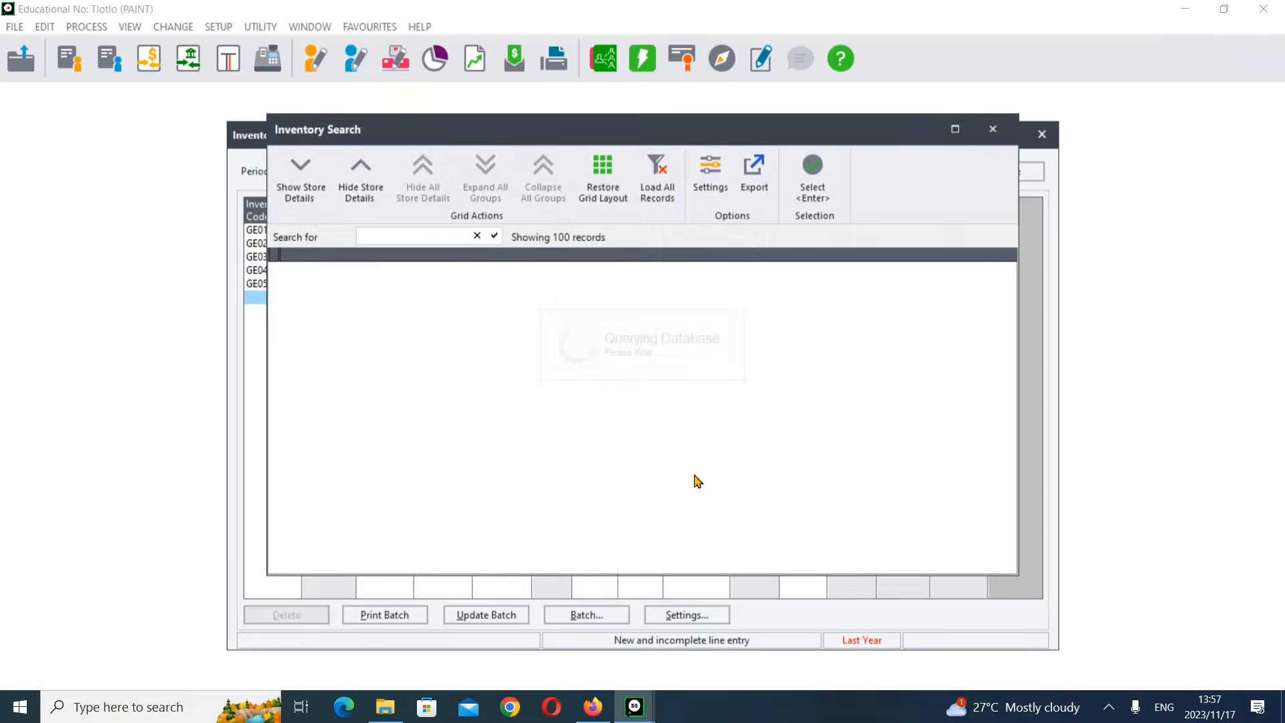
click(318, 353)
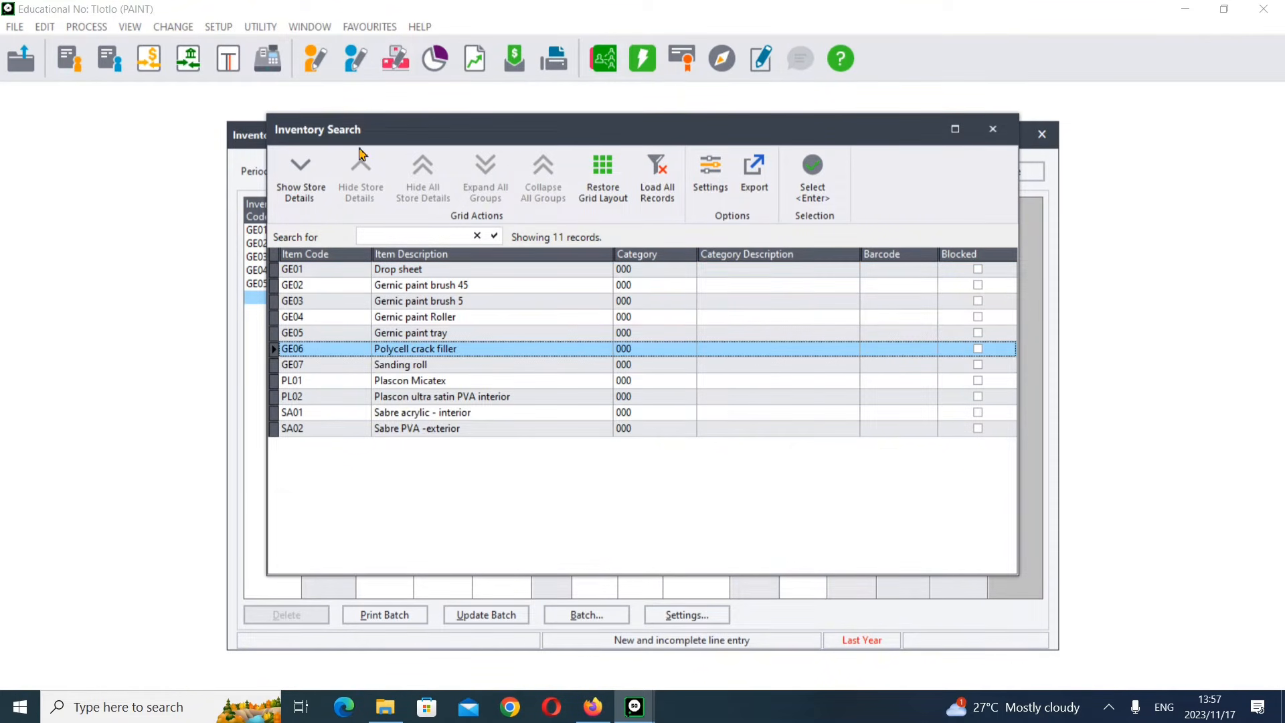
drag(394, 137, 451, 139)
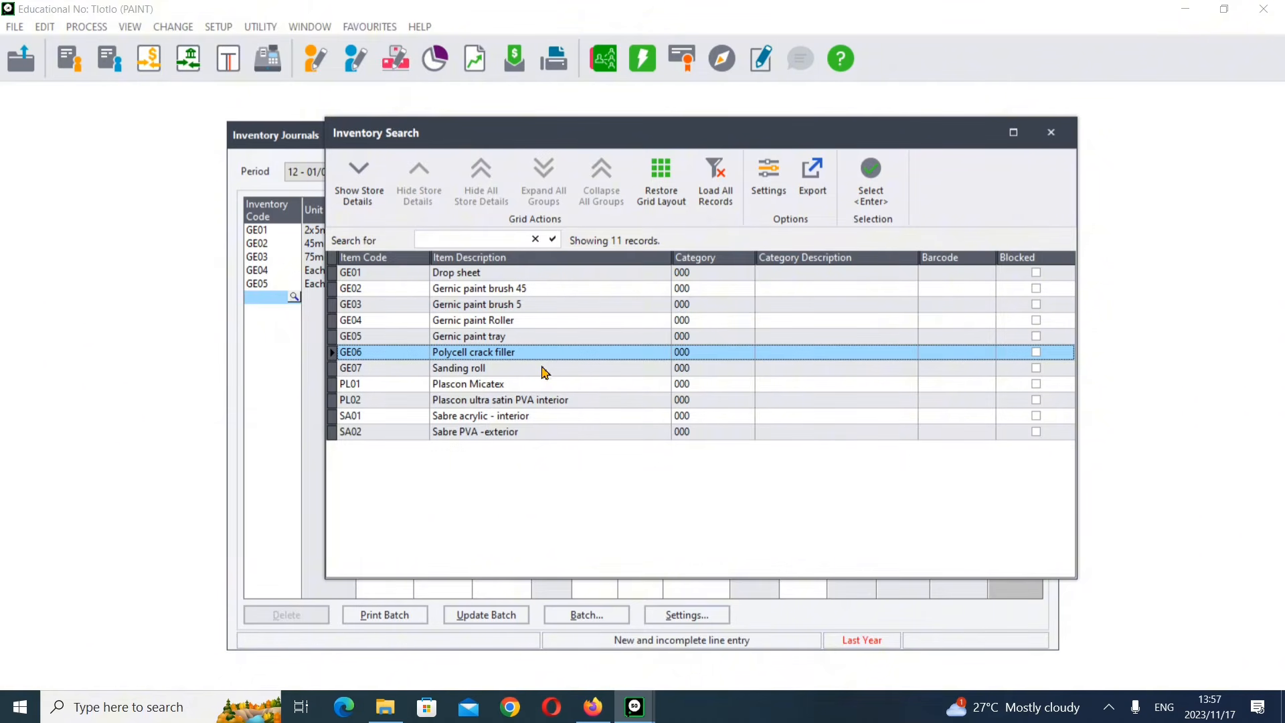
key(Return)
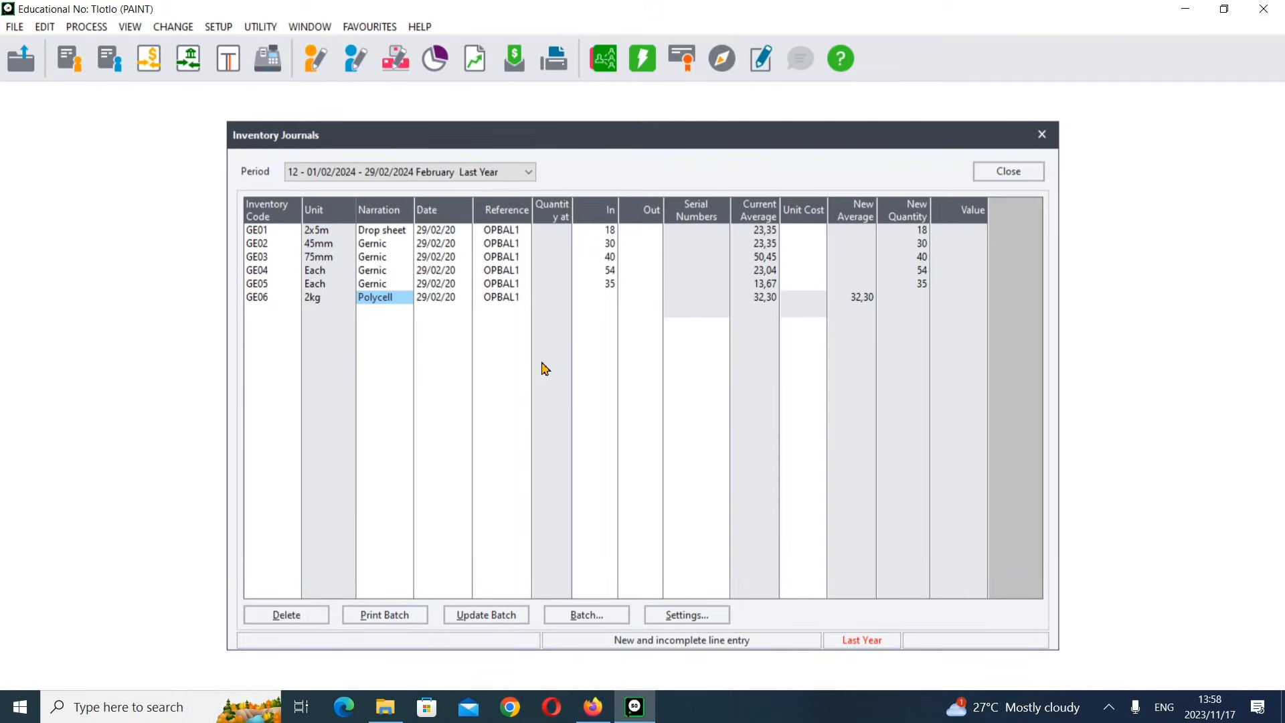
key(Return)
key(Return)
key(Return)
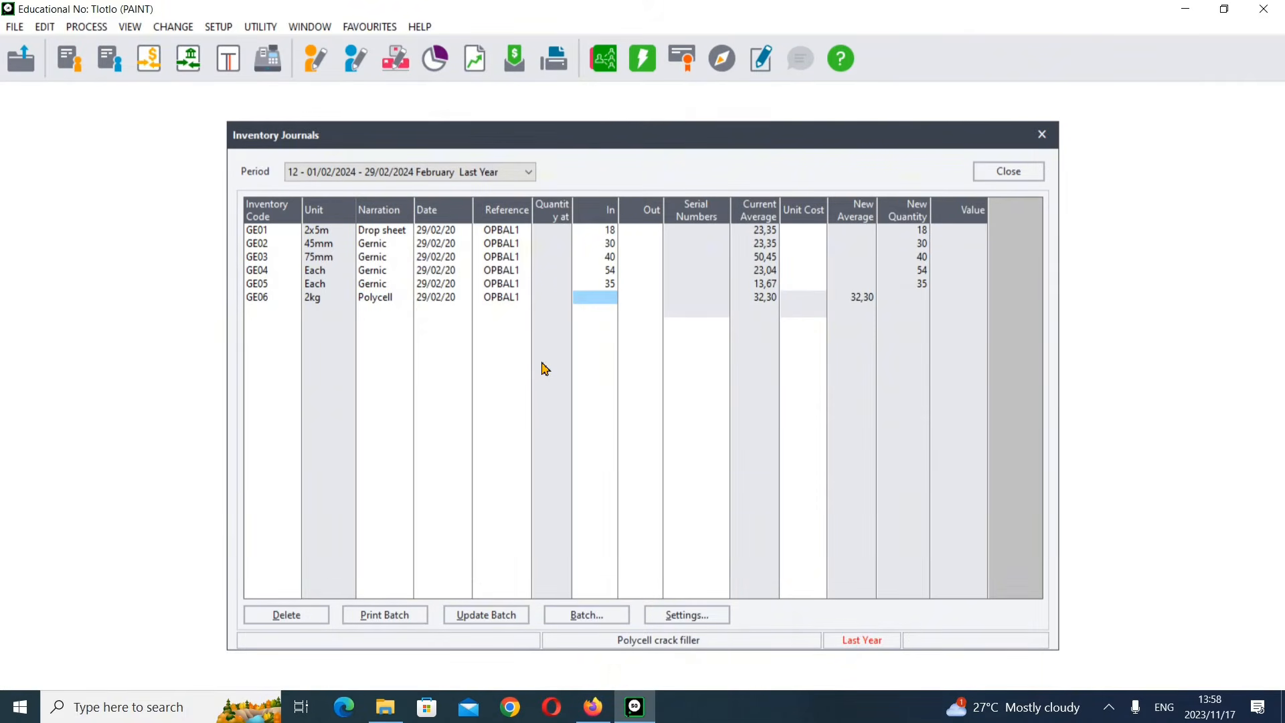
text(61)
key(Return)
key(Return)
key(Return)
key(Return)
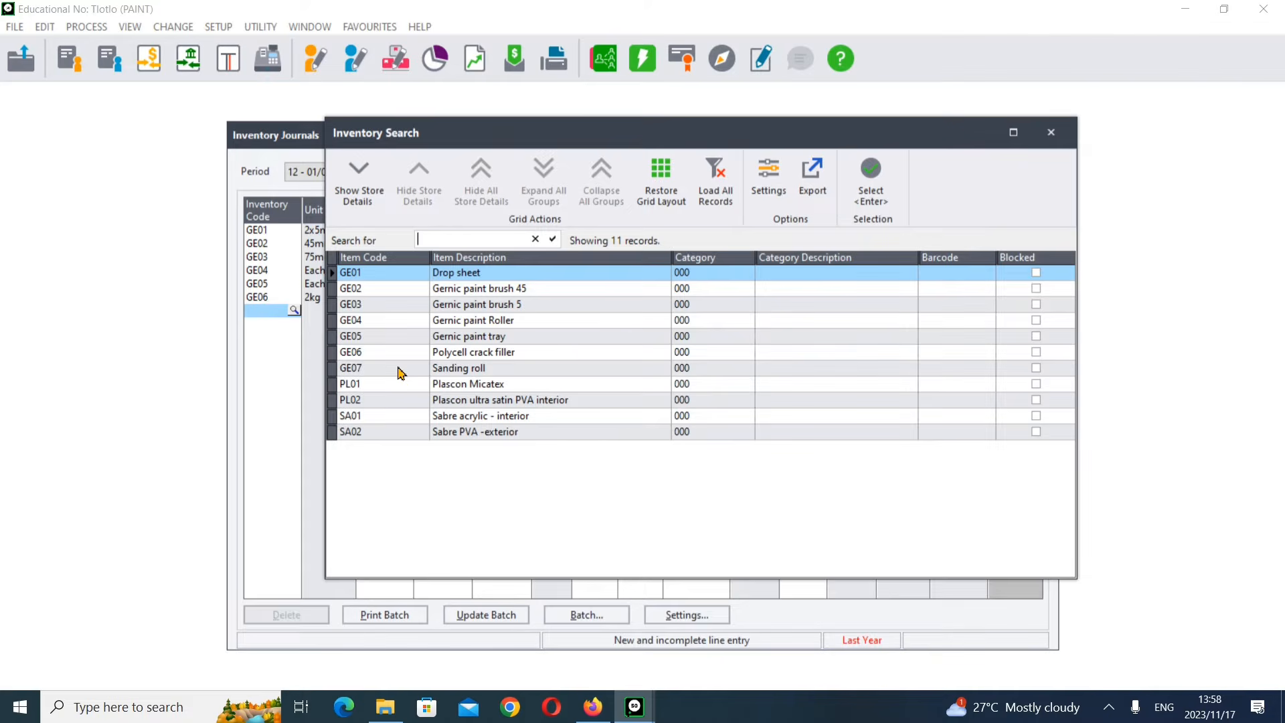
Step: Add GE07 Sanding roll on the next journal line with an In quantity of 47
click(400, 370)
double_click(401, 370)
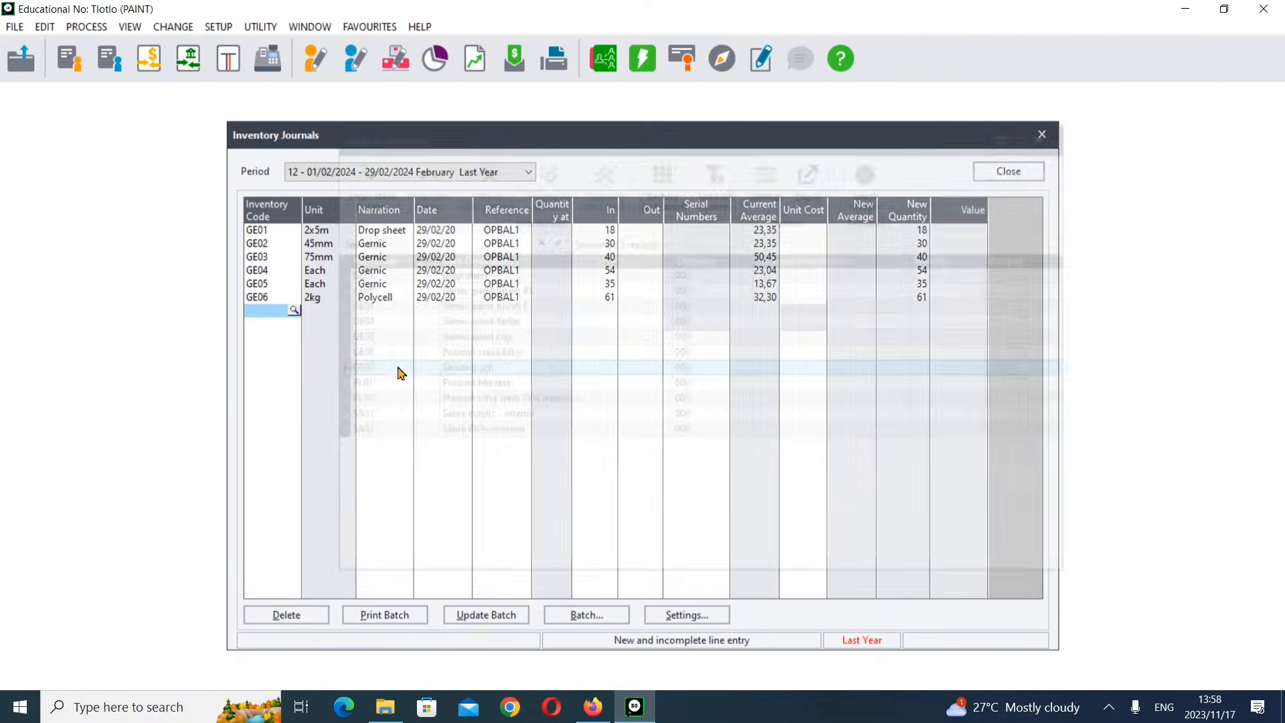
click(592, 708)
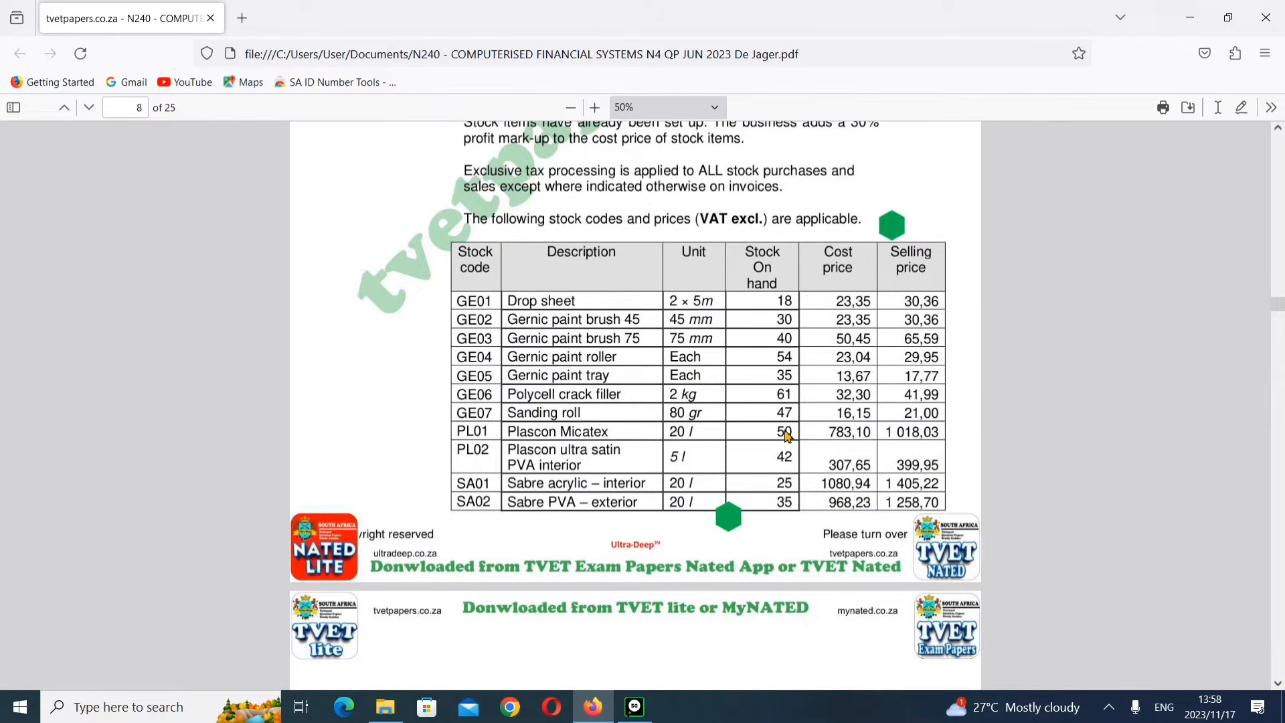
click(634, 706)
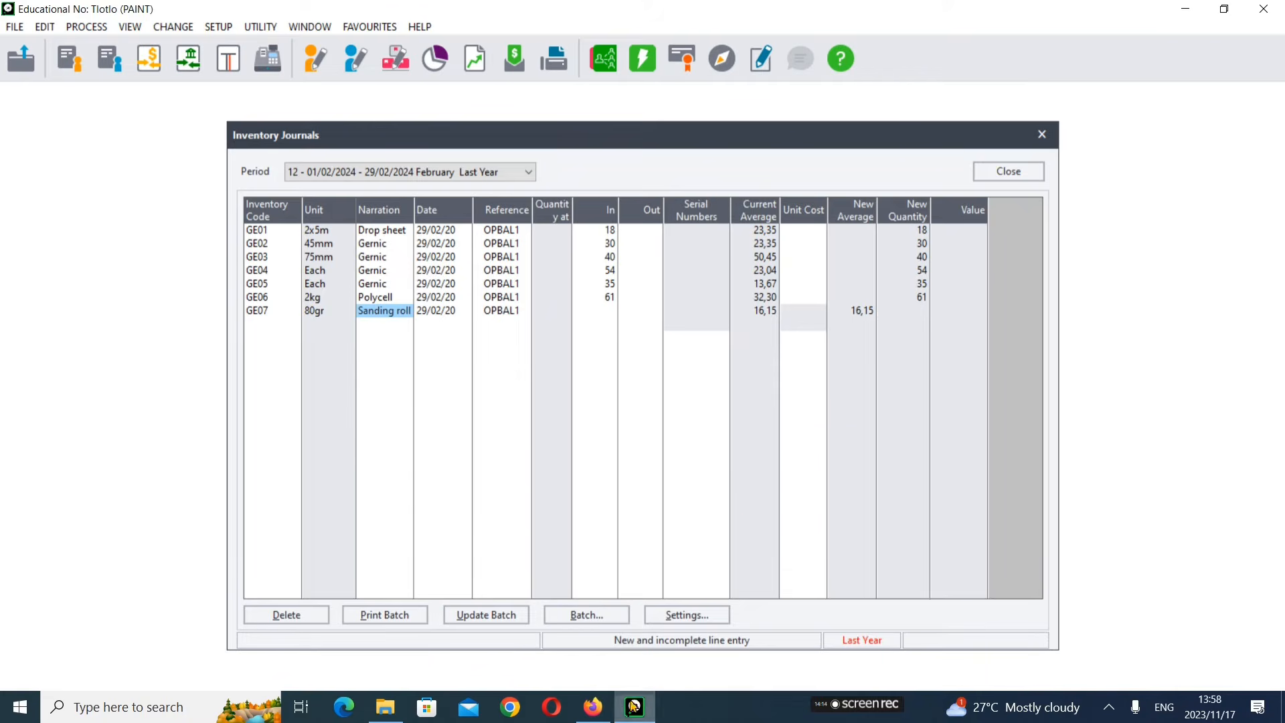
key(Tab)
key(Tab)
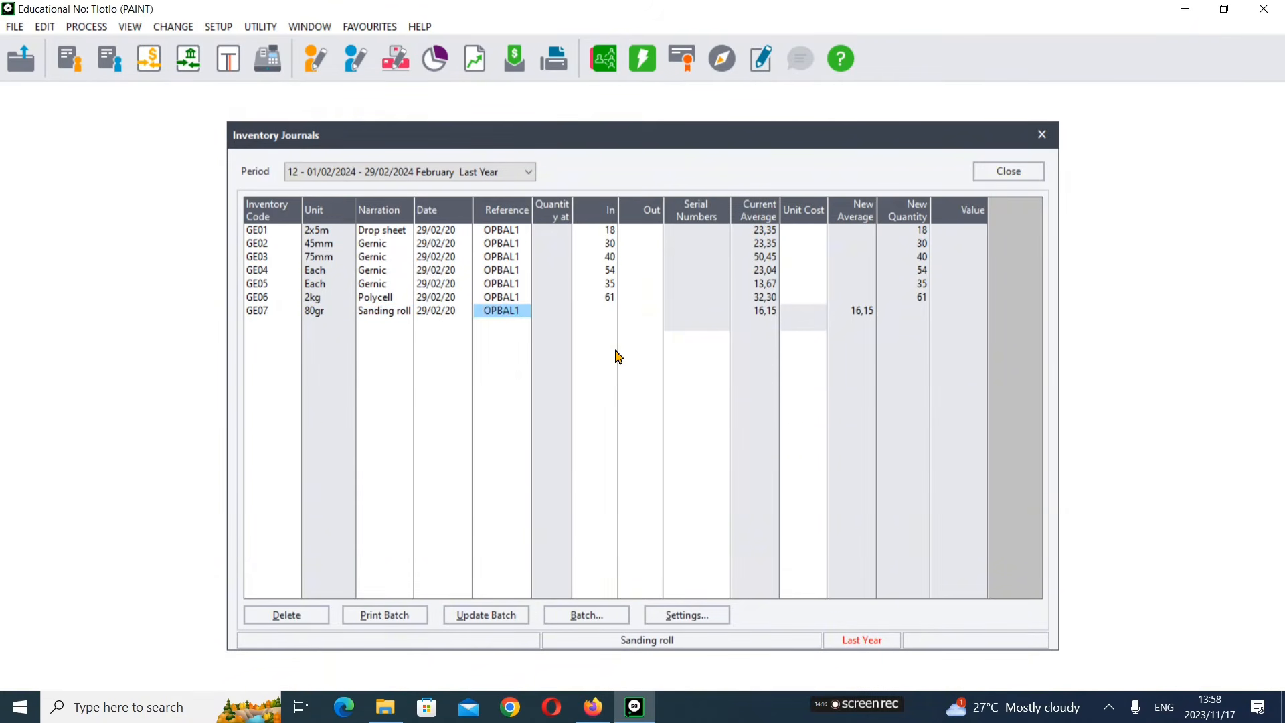
key(Tab)
text(4)
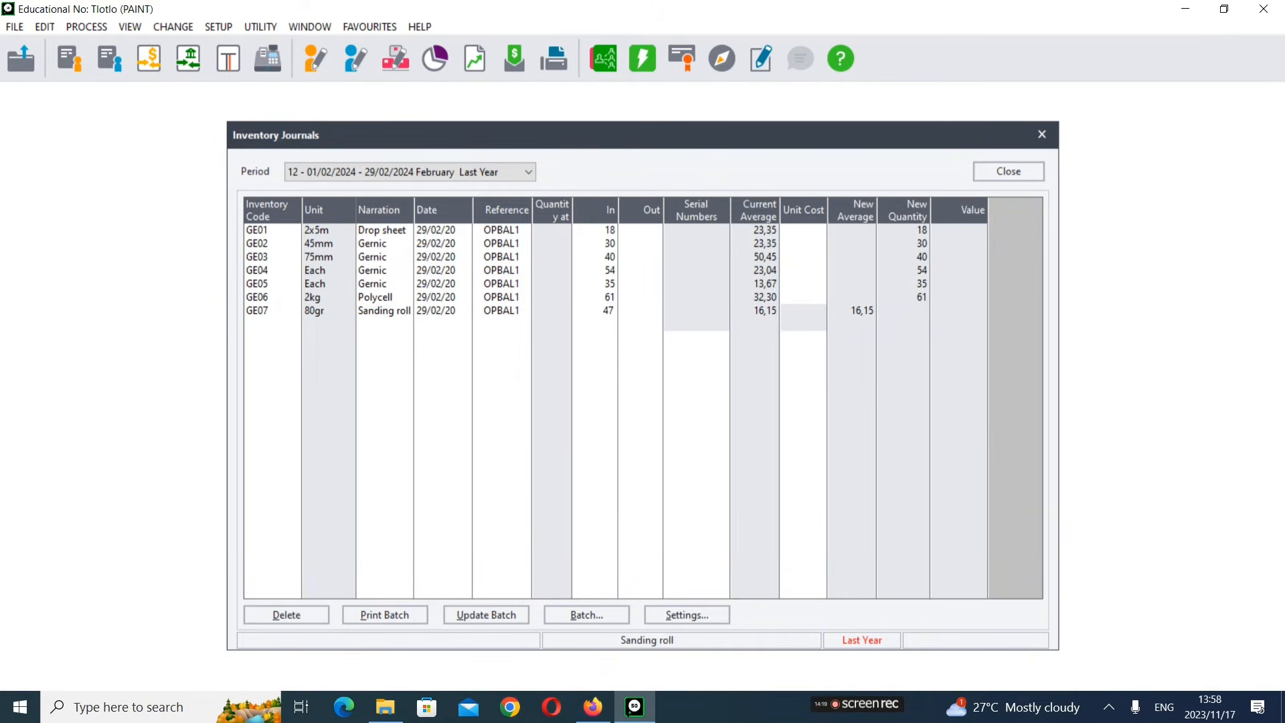
text(7)
key(Tab)
key(Tab)
key(Tab)
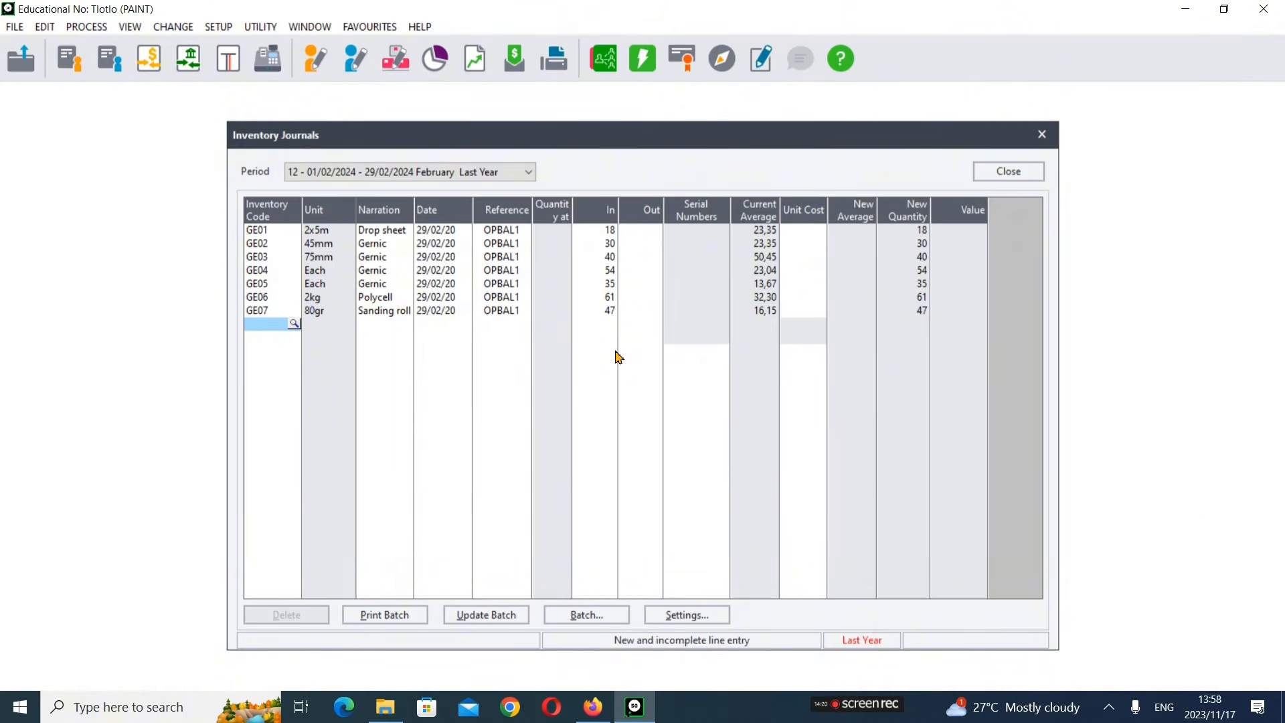
Step: Add PL01 Plascon Micatex on the next journal line with an In quantity of 50
click(294, 324)
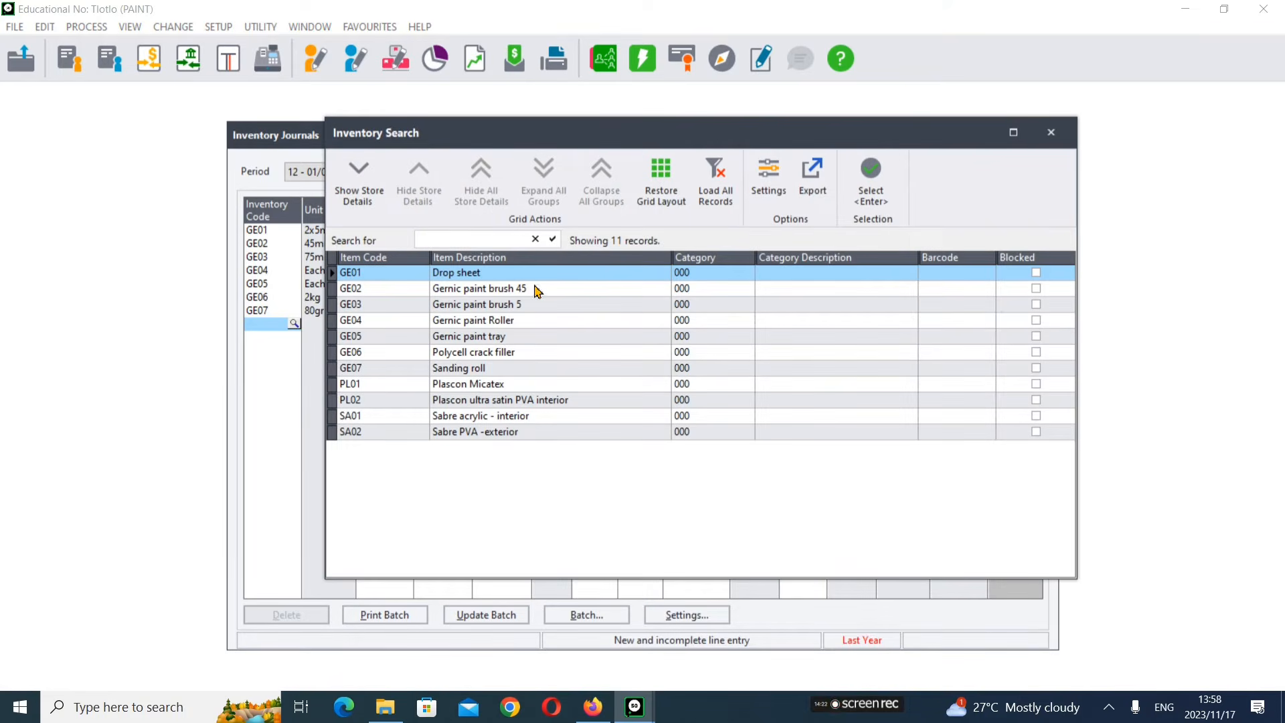
click(374, 387)
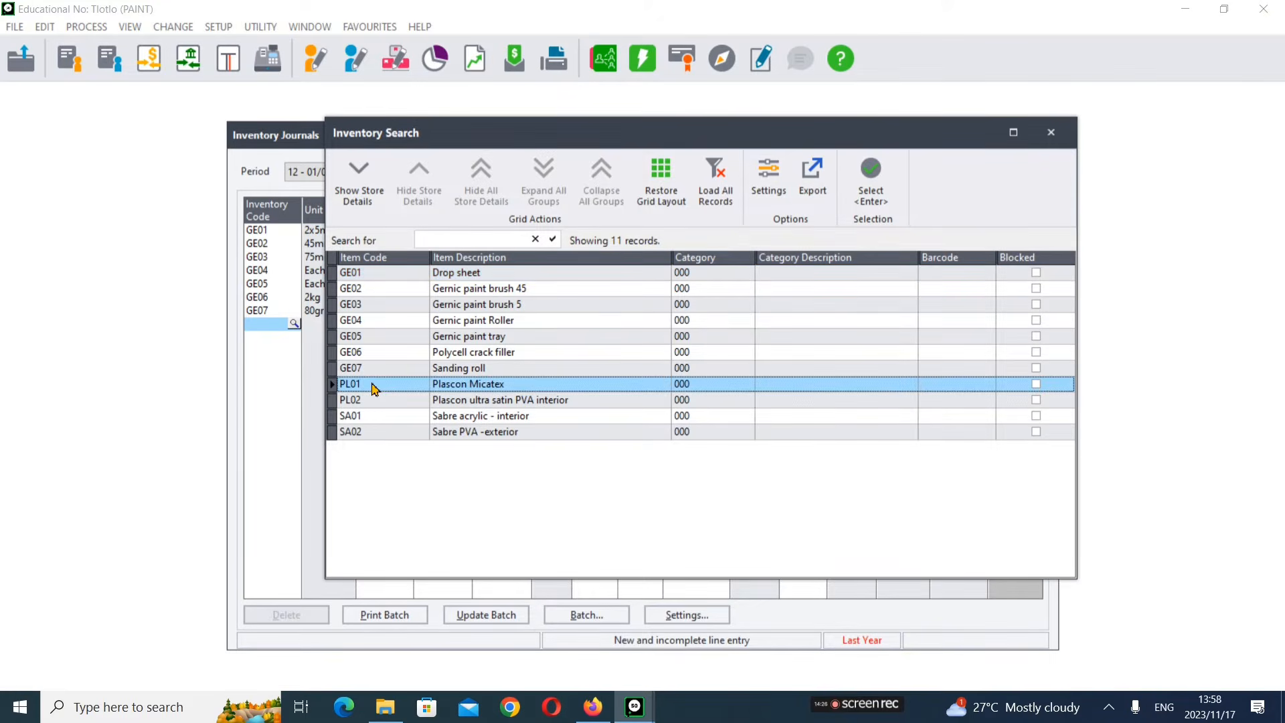
key(Return)
key(Return)
key(Return)
key(Return)
key(Return)
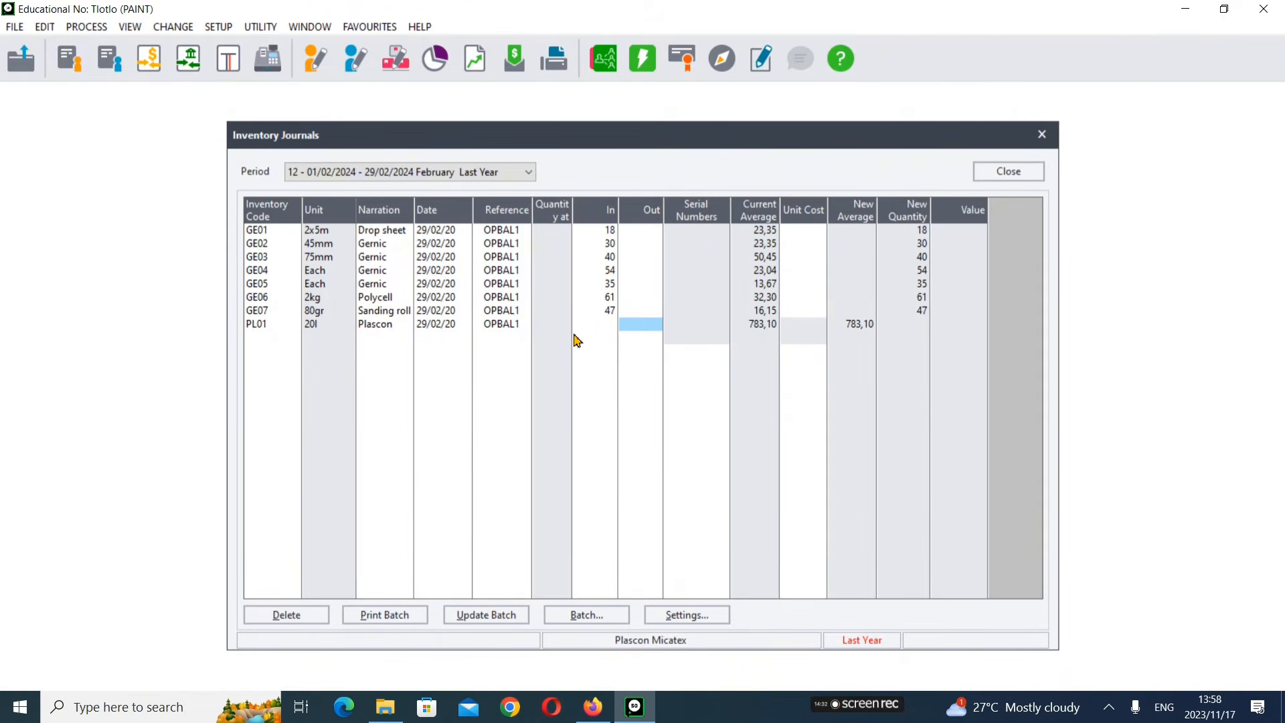
click(596, 325)
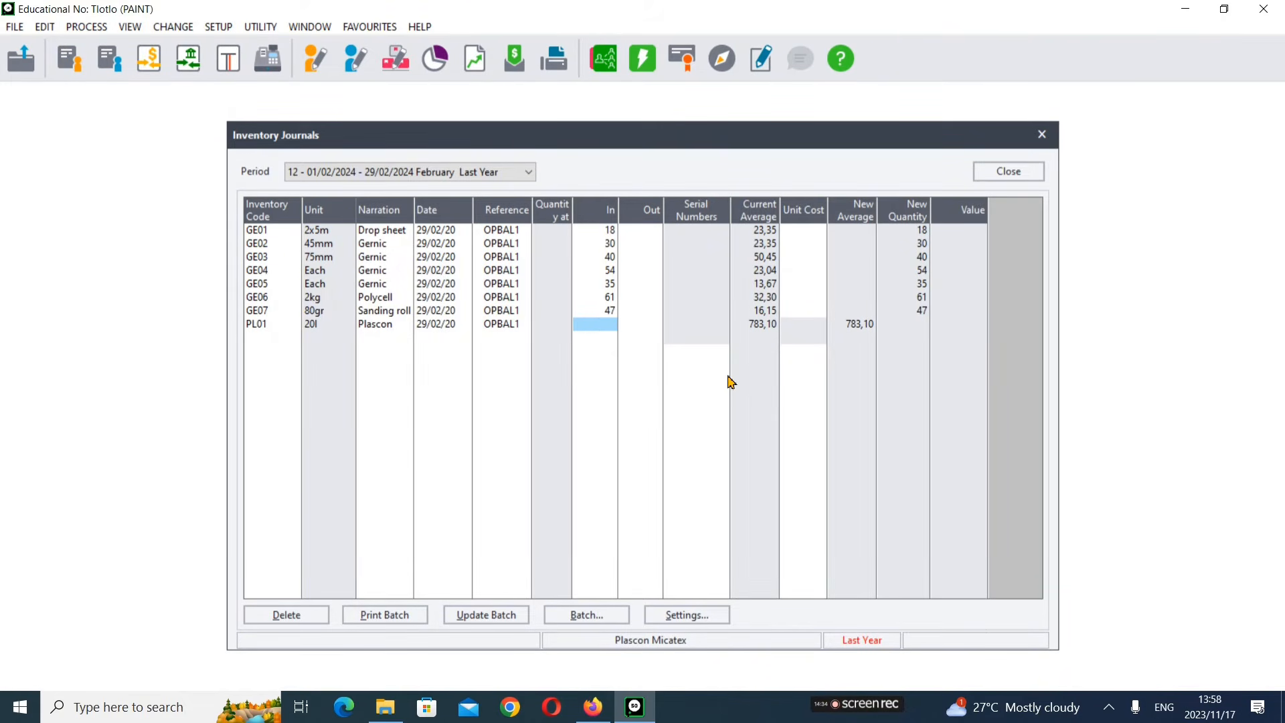
text(50)
key(Tab)
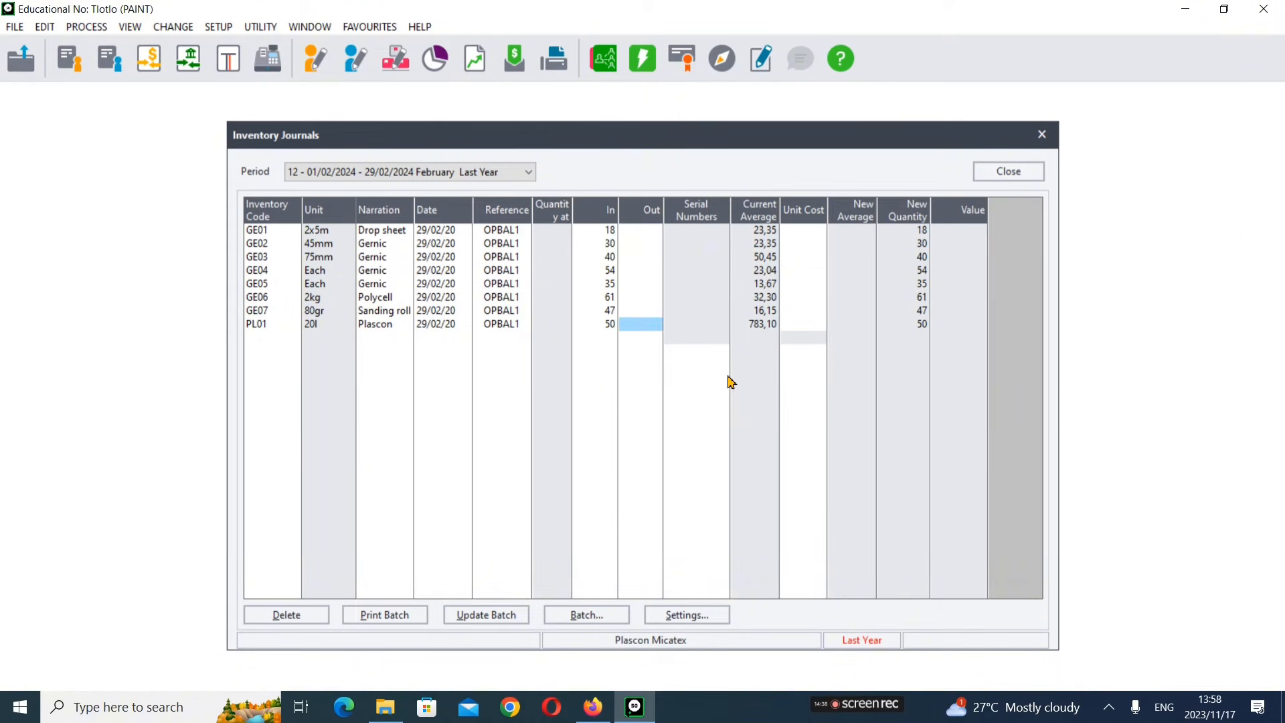
key(Tab)
key(Tab)
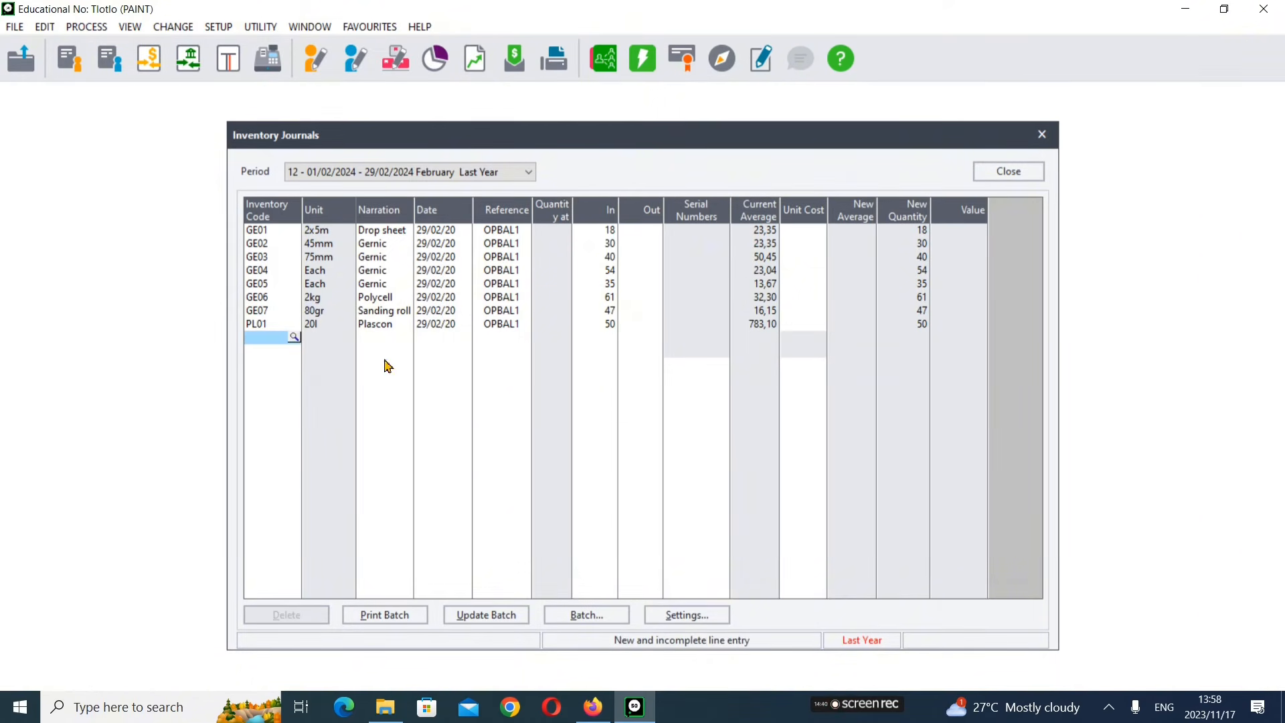
Step: Add PL02 Plascon ultra satin PVA interior with an In quantity of 42, checking the exam paper's stock table
key(Tab)
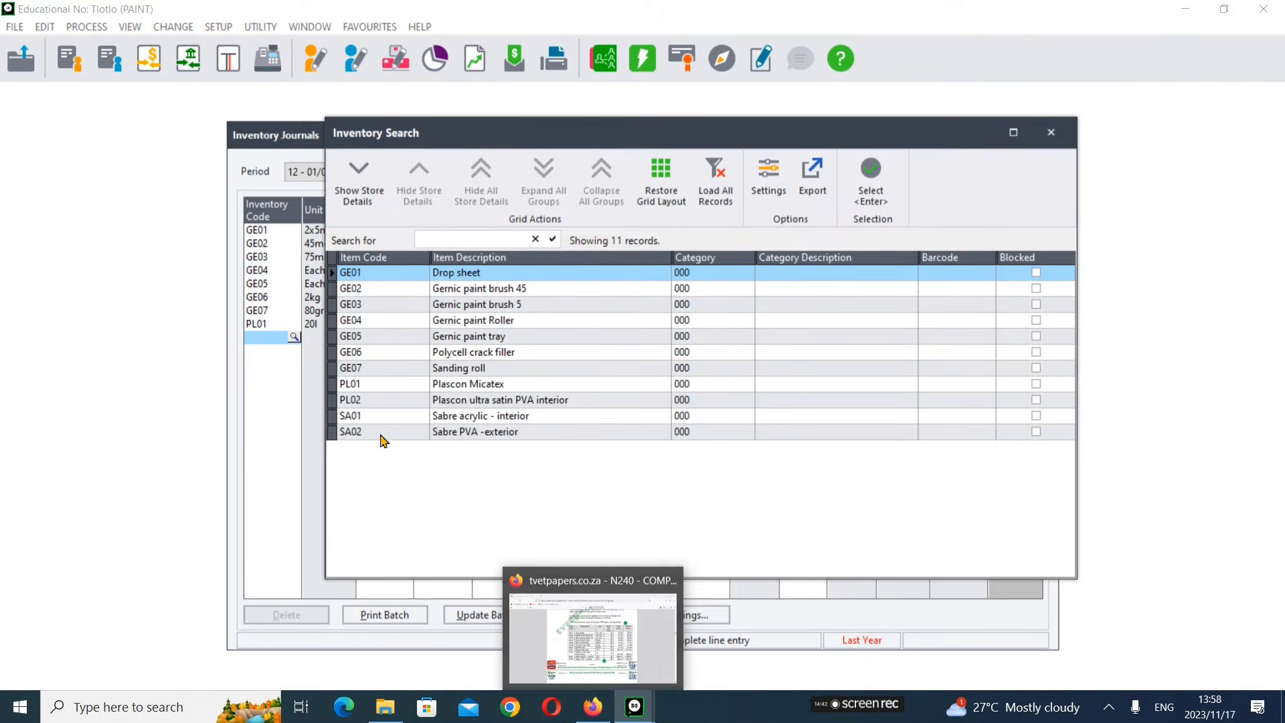
click(409, 401)
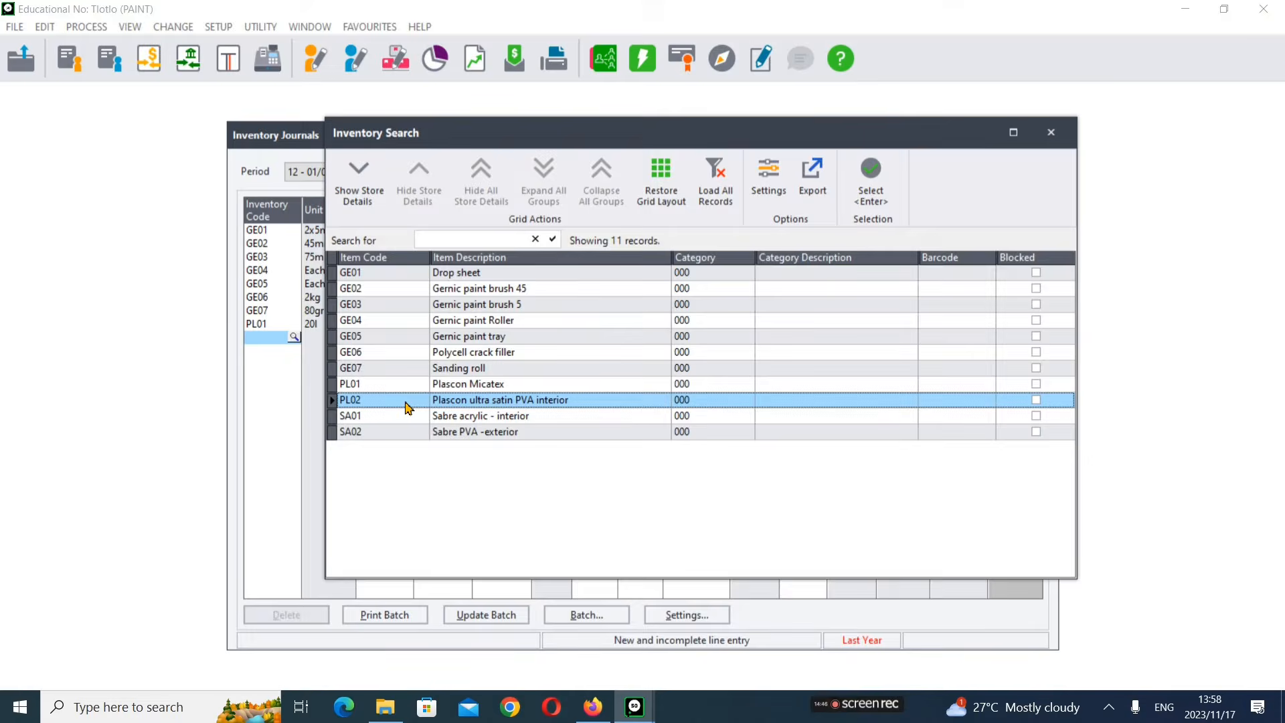
double_click(409, 401)
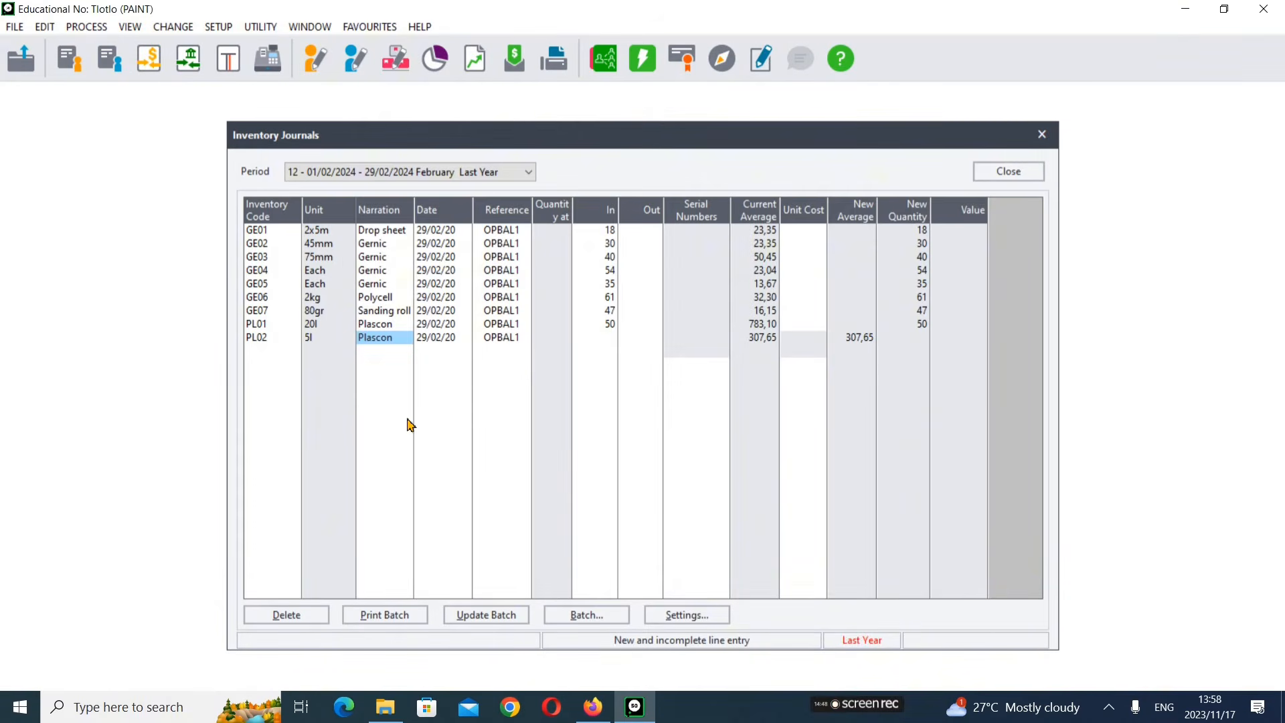
key(Tab)
key(Tab)
key(Tab)
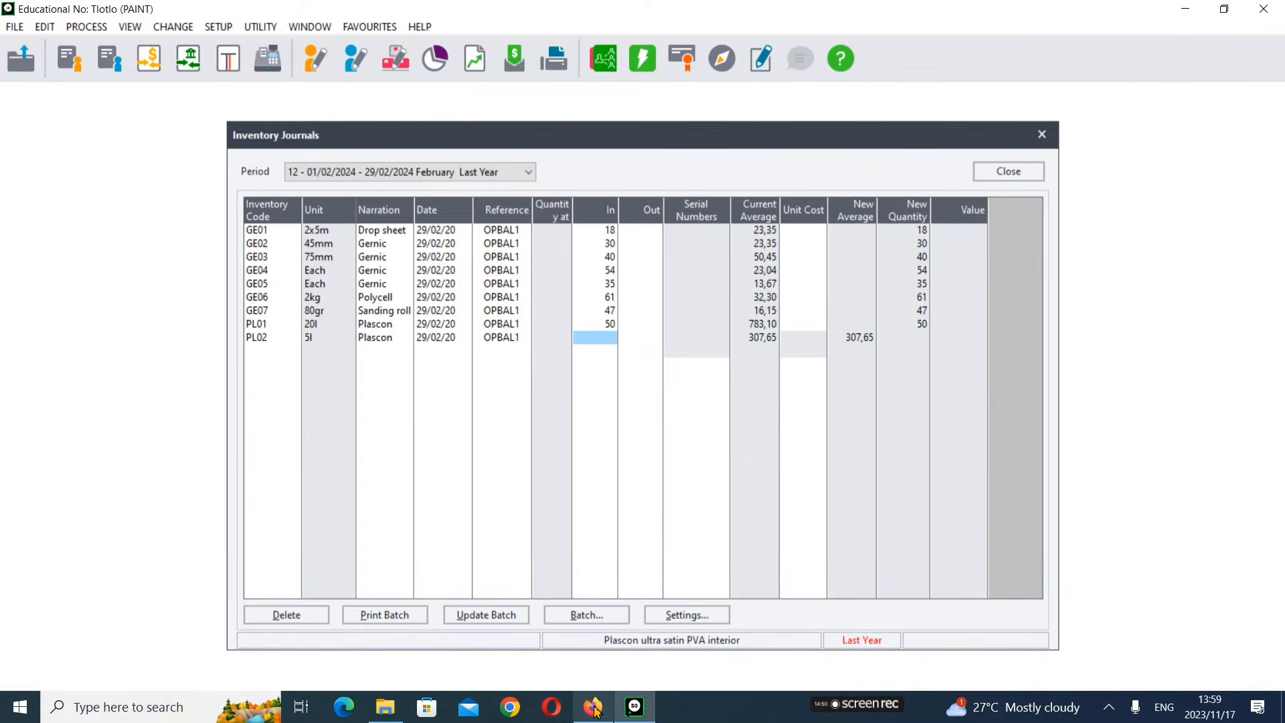
mouse_move(597, 712)
click(601, 655)
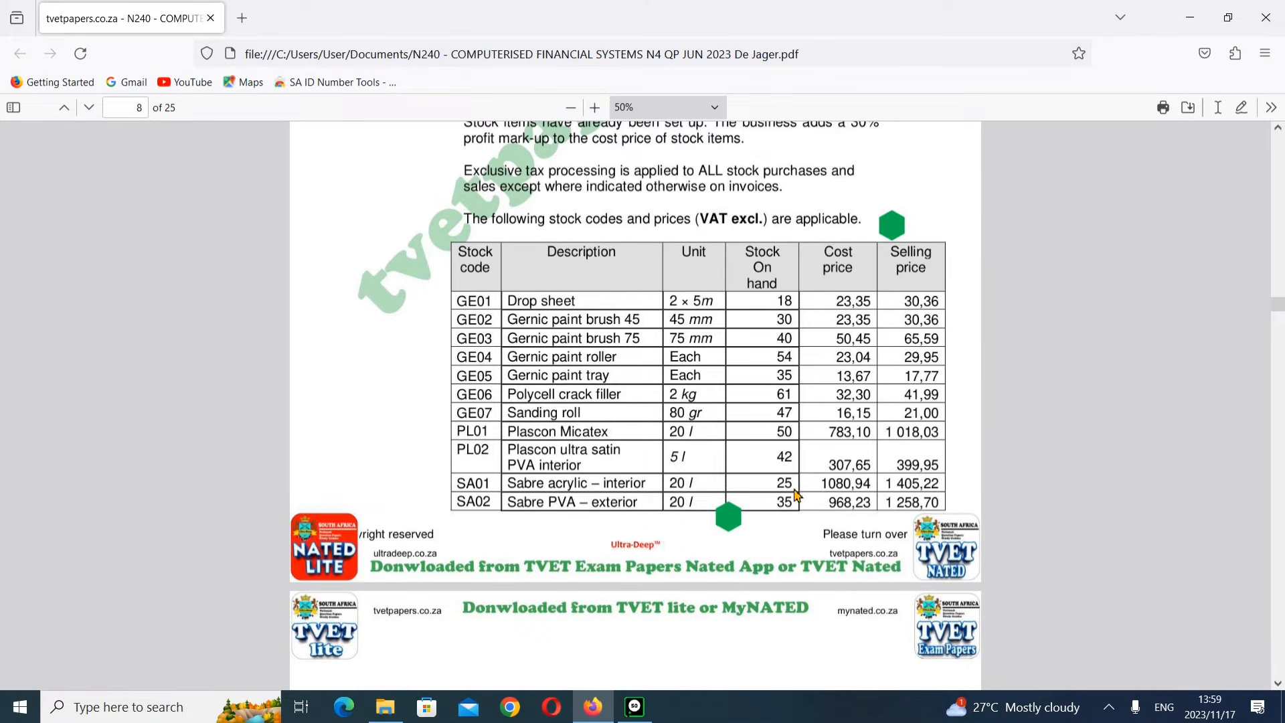
mouse_move(634, 709)
click(639, 650)
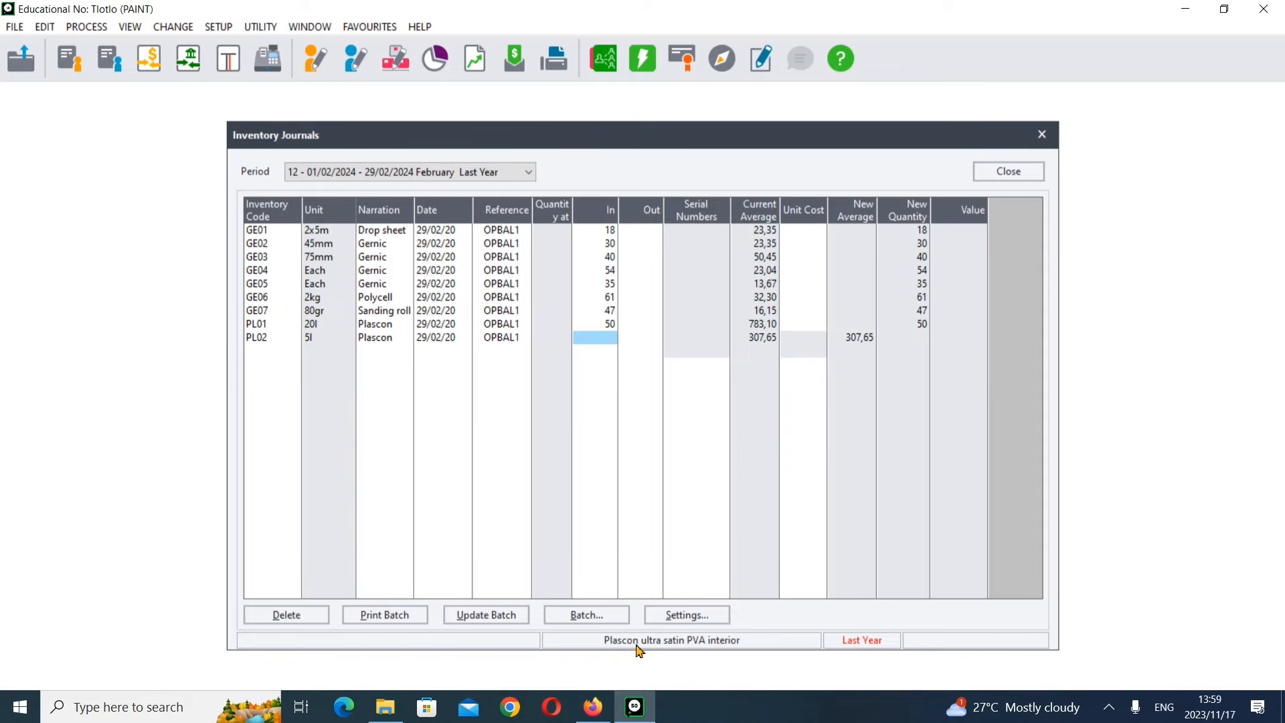
text(42)
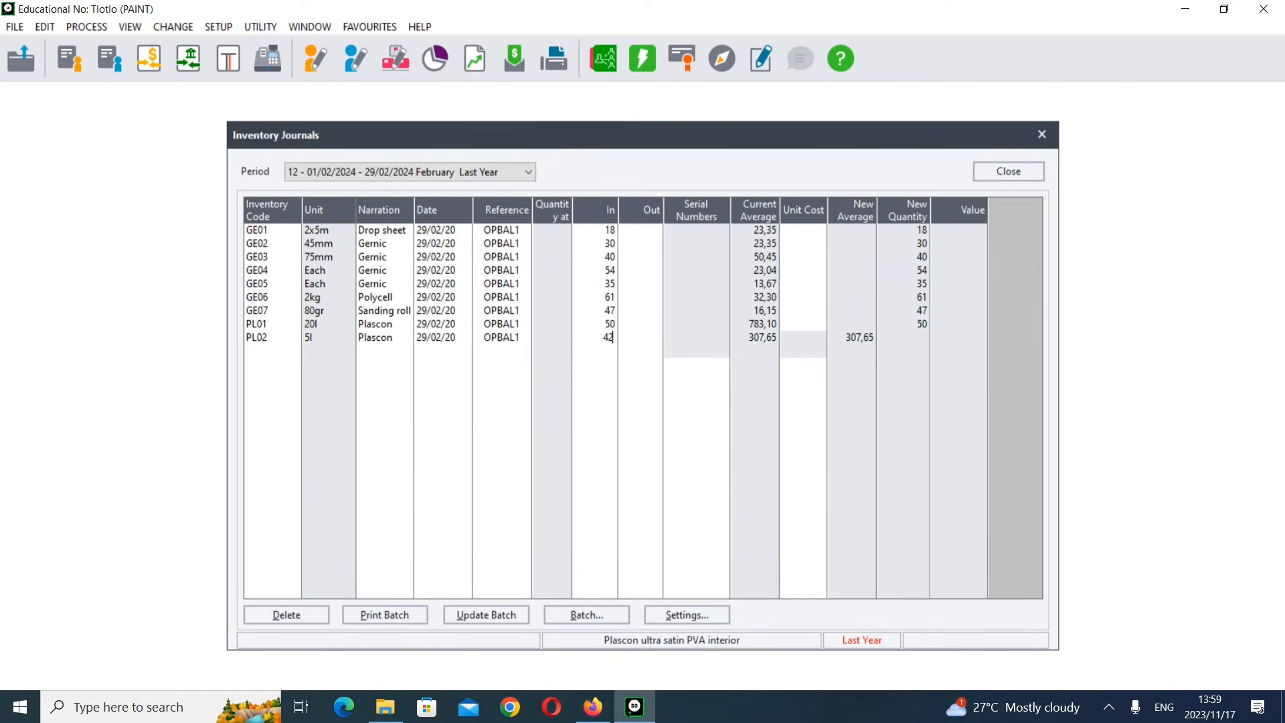
key(Return)
key(Return)
key(Return)
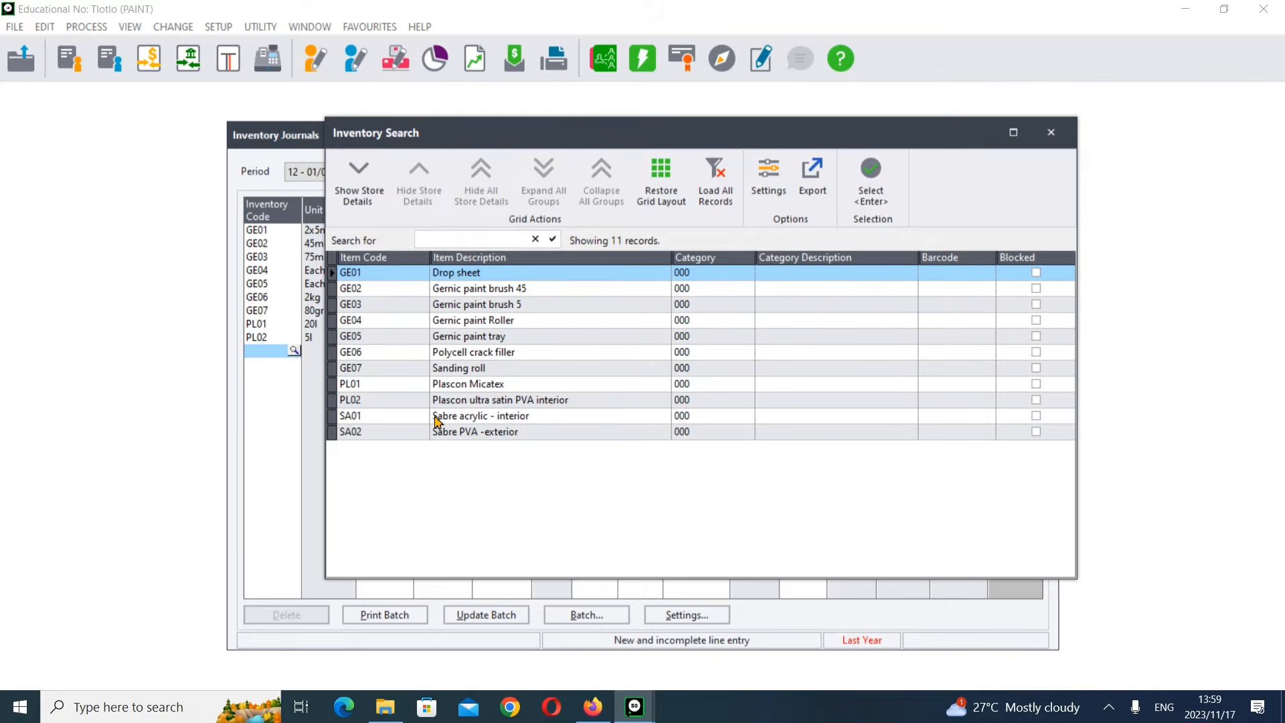
Step: Add SA01 Sabre acrylic – interior on the next journal line with an In quantity of 25
click(435, 419)
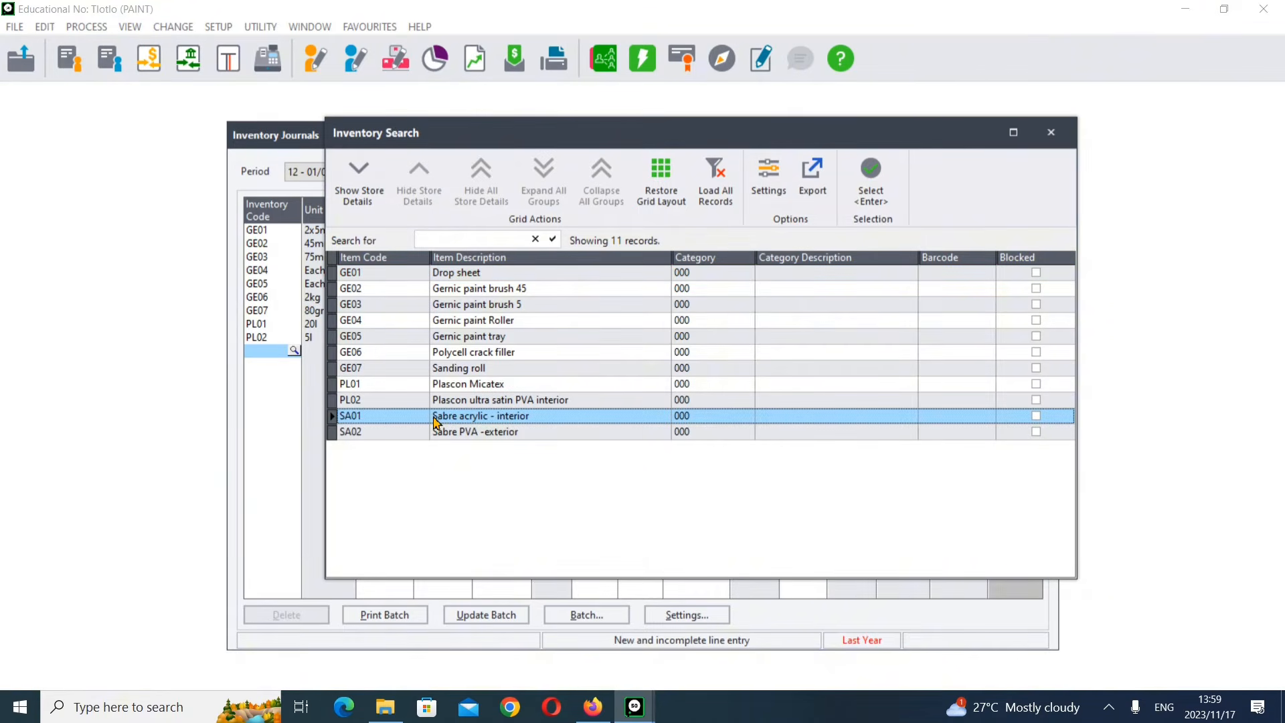
double_click(436, 418)
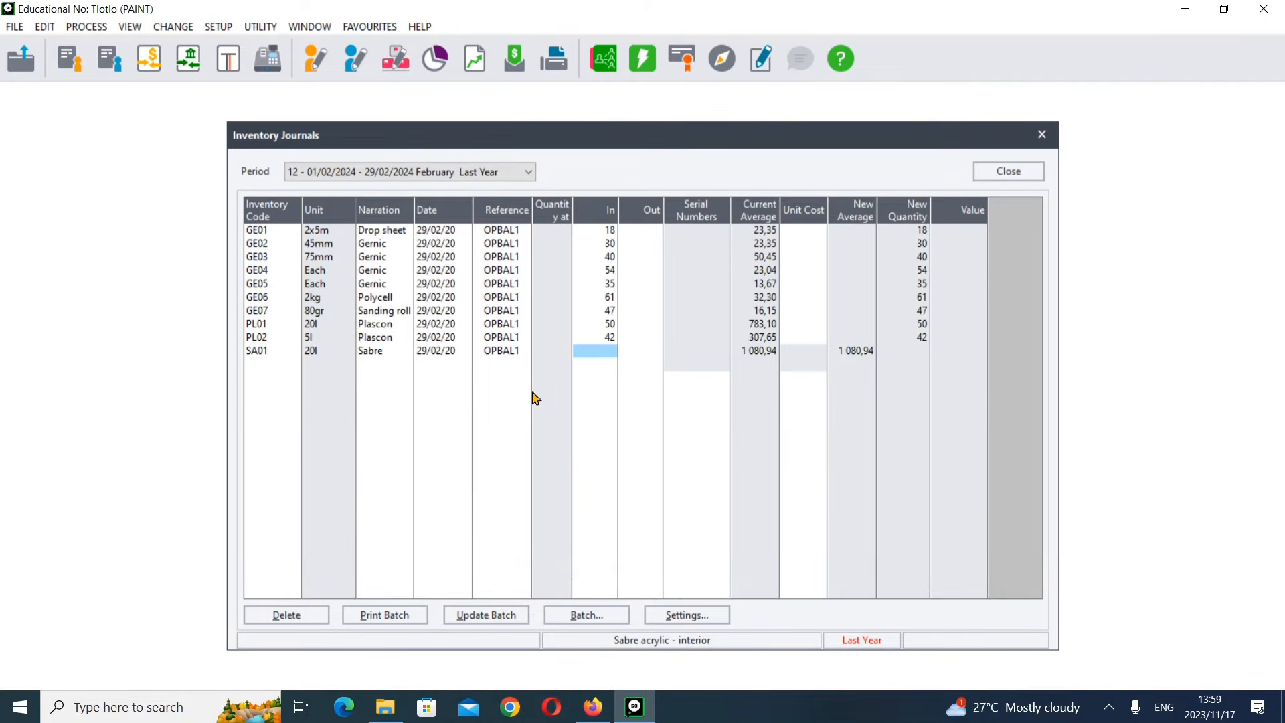
text(25)
key(Return)
key(Return)
key(Return)
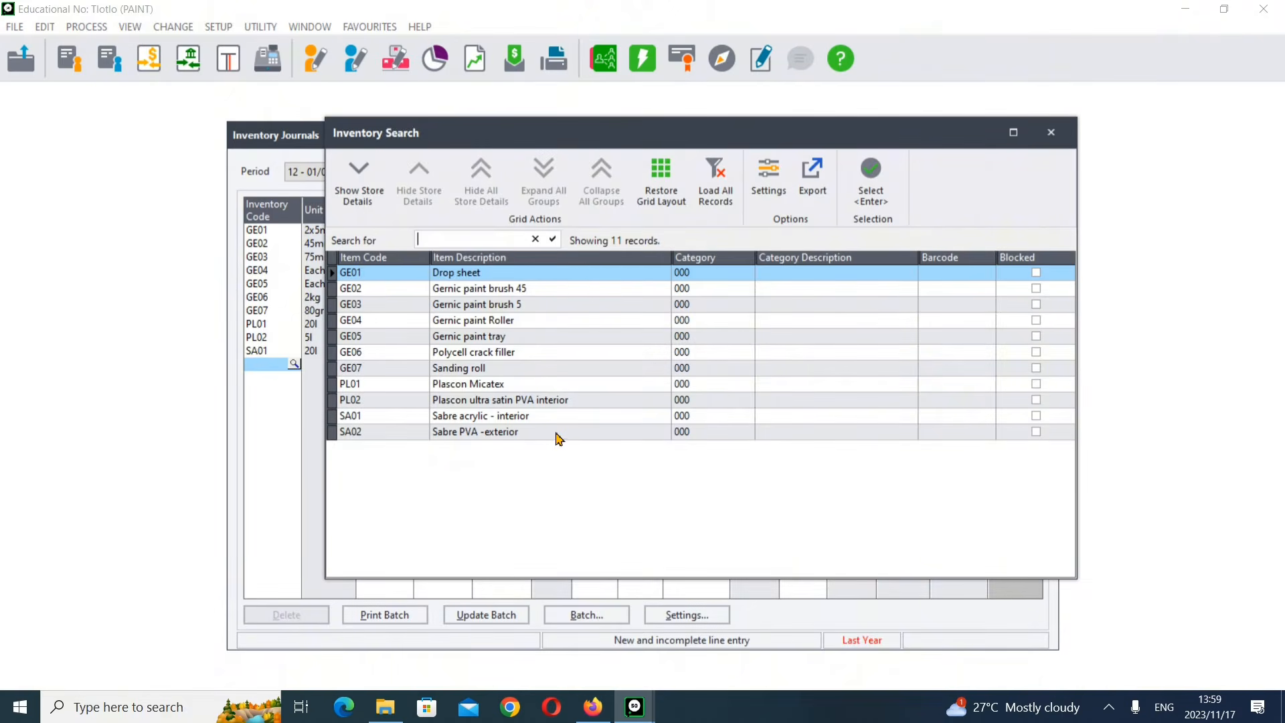
Step: Add SA02 Sabre PVA -exterior on the next journal line with an In quantity of 35
double_click(555, 432)
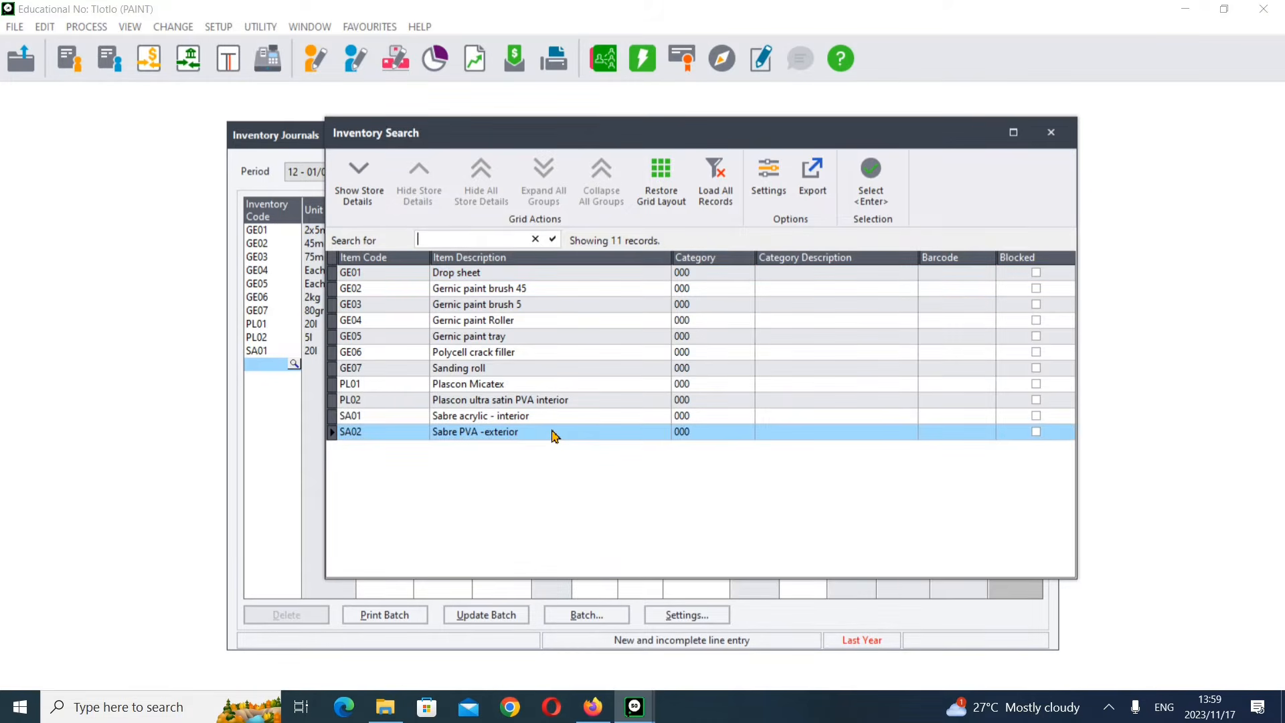
key(Return)
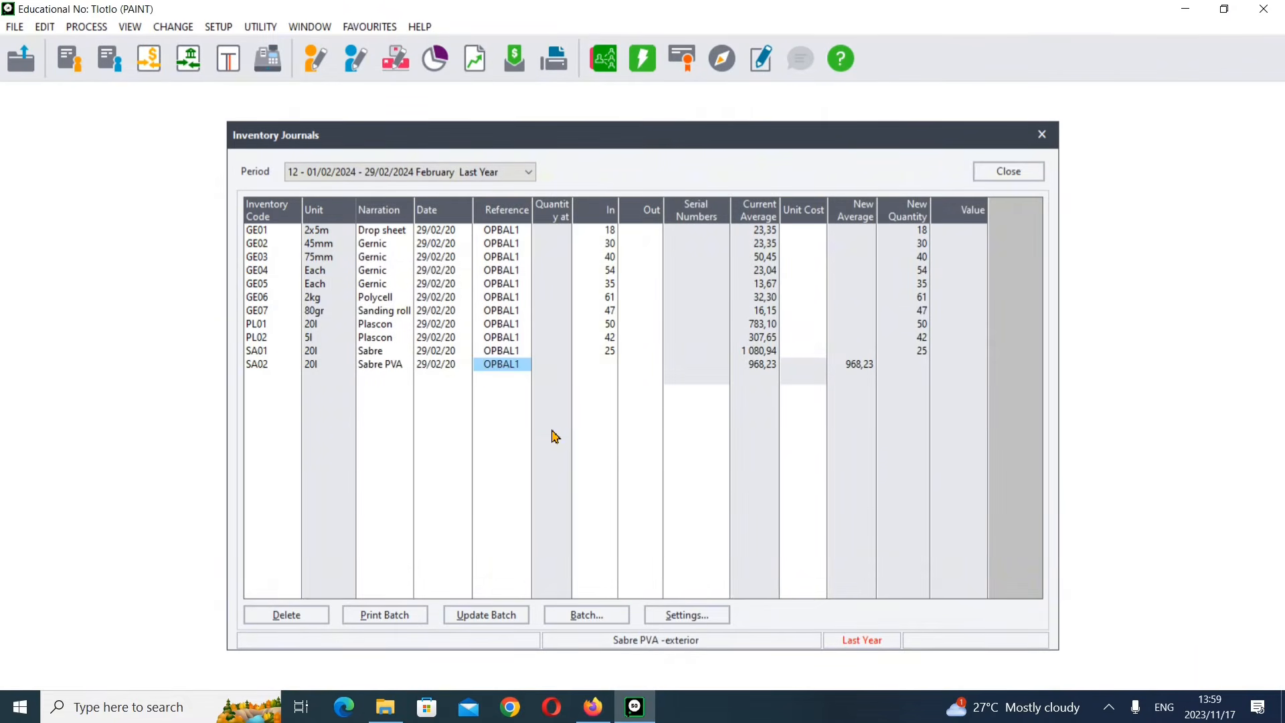
key(Return)
text(35)
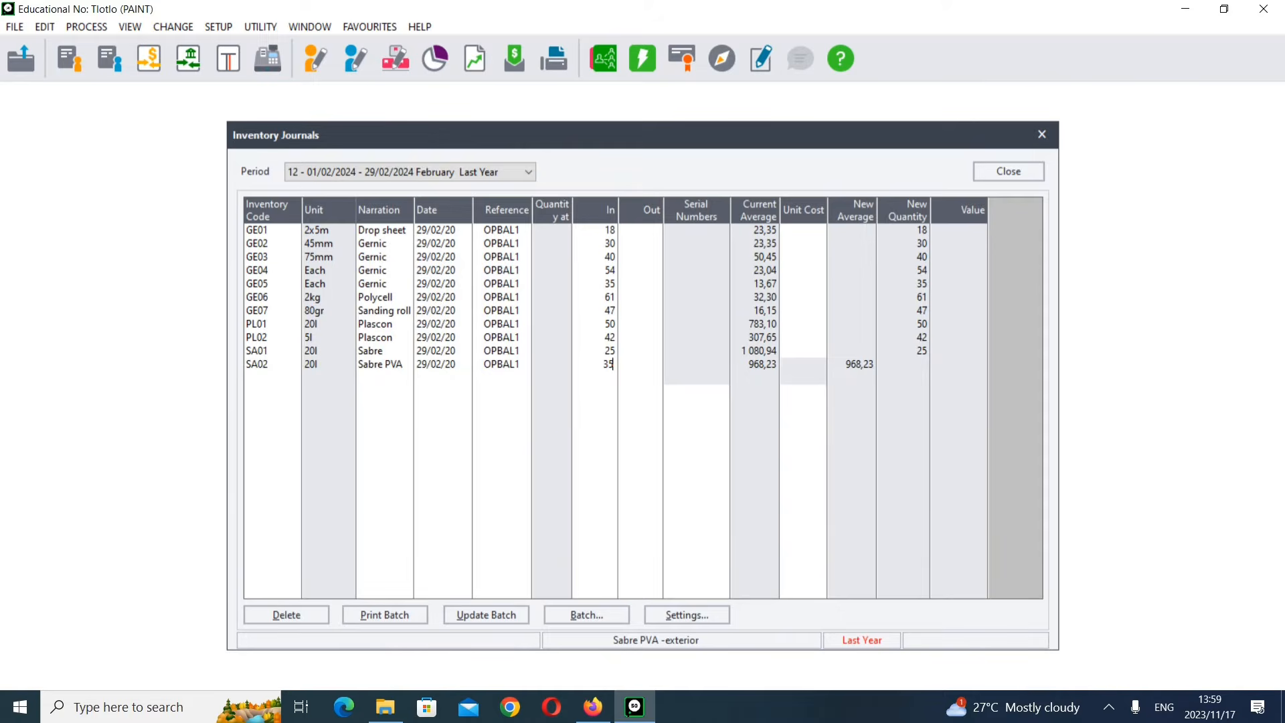
key(Return)
key(Return)
key(Return)
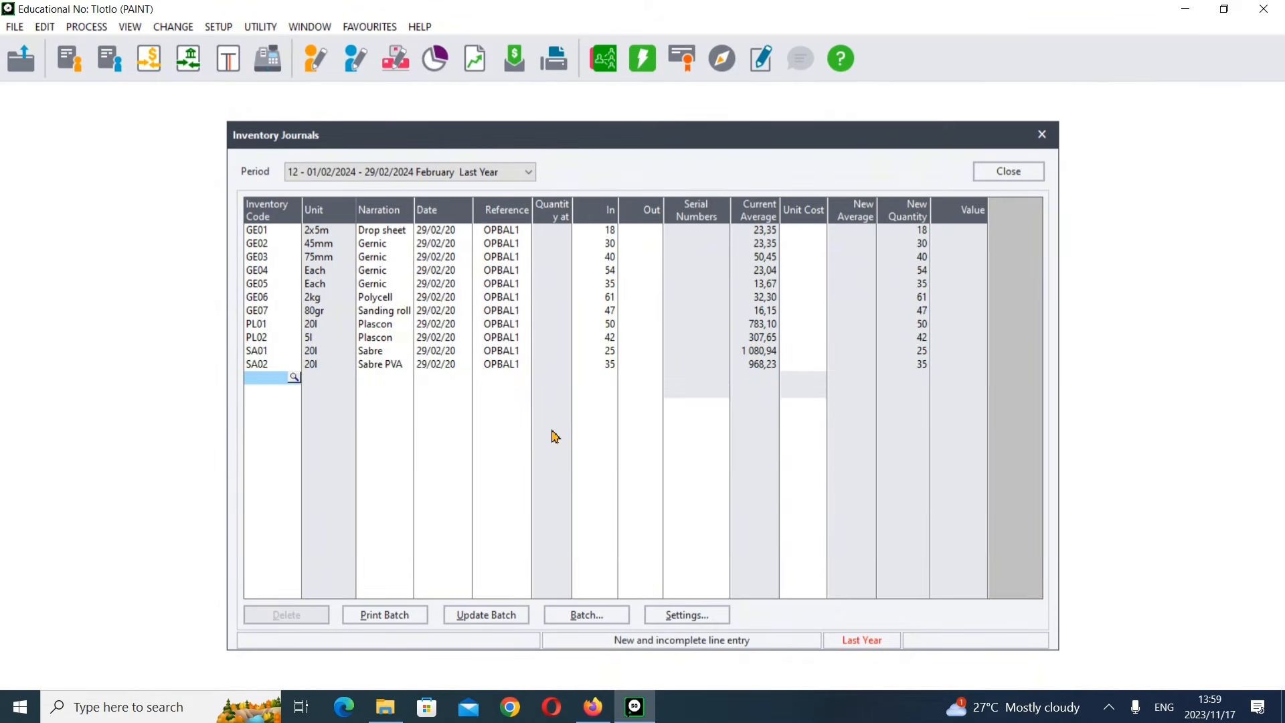
Step: Check the exam paper's stock table and the opening balances instructions for the inventory journal
click(594, 707)
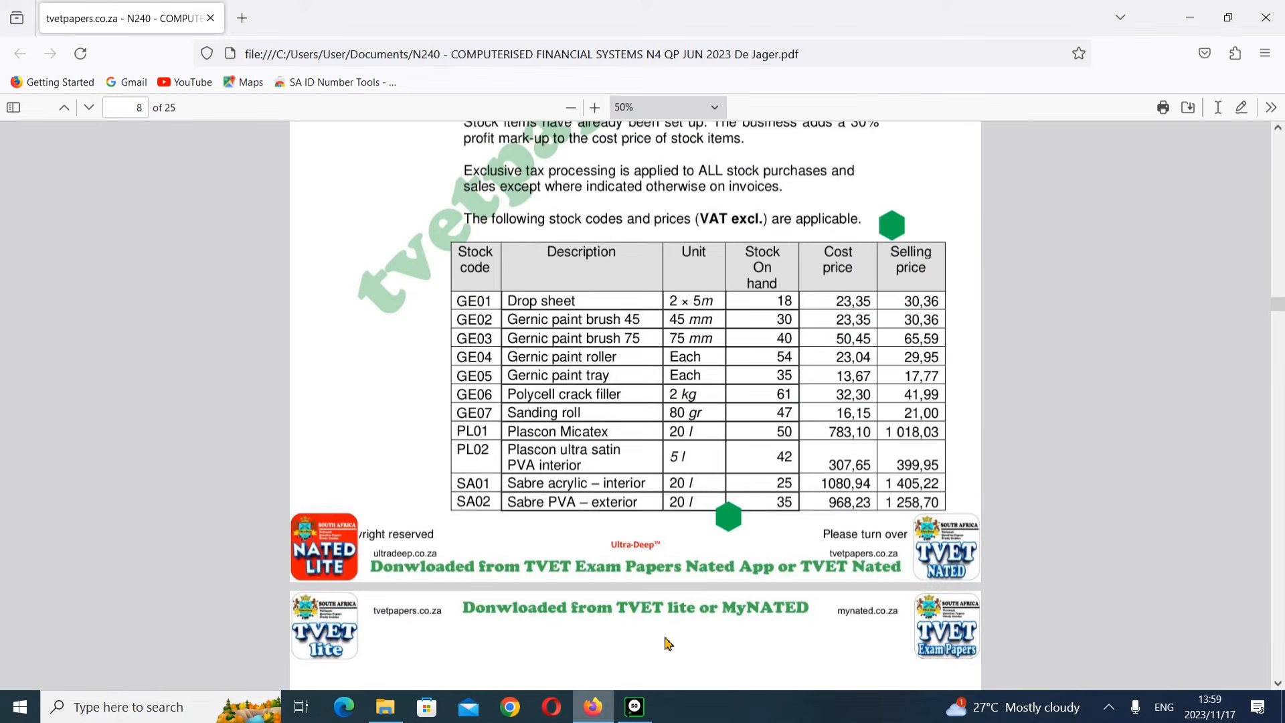
click(633, 710)
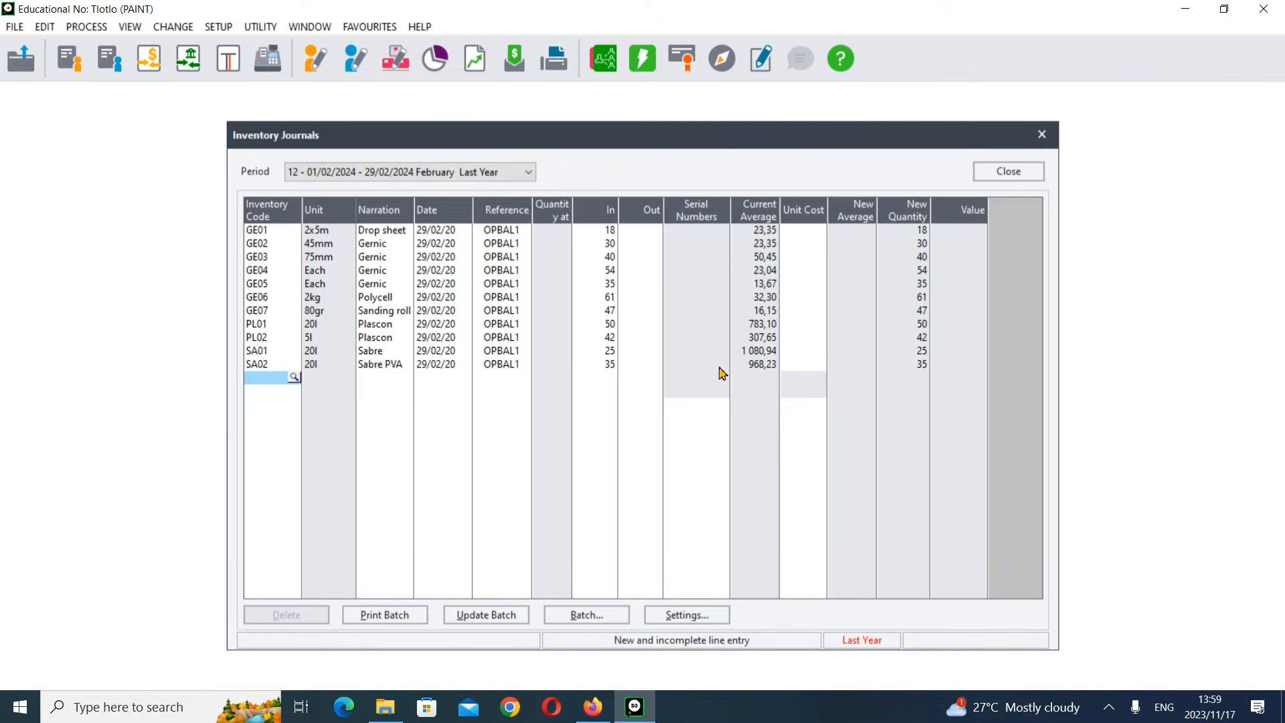
click(593, 707)
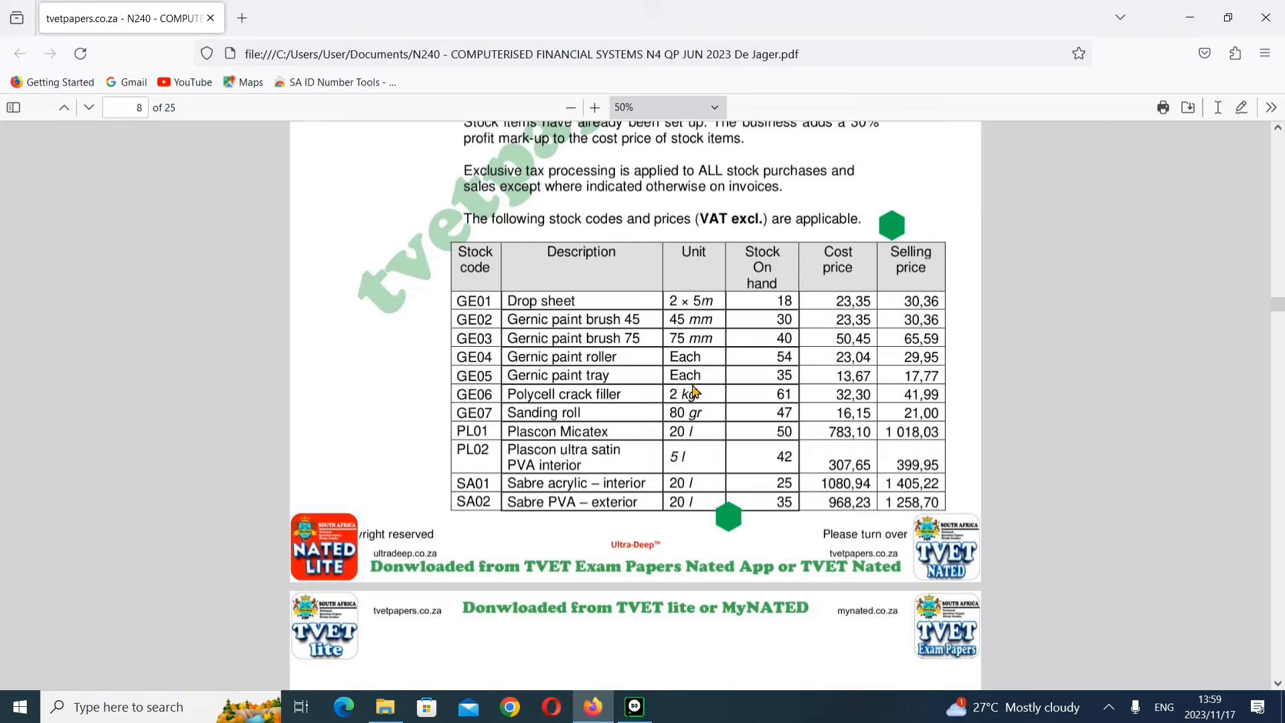
scroll(693, 388, down, 5)
scroll(693, 389, down, 10)
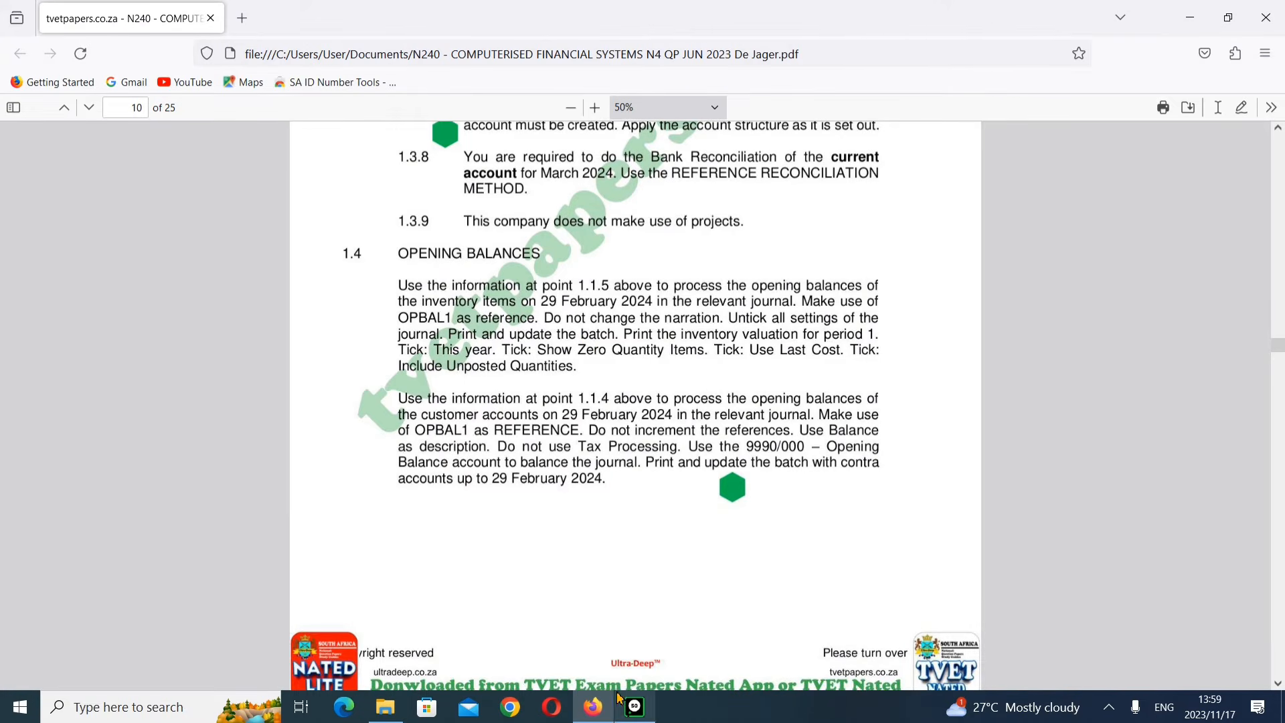
mouse_move(626, 705)
click(630, 648)
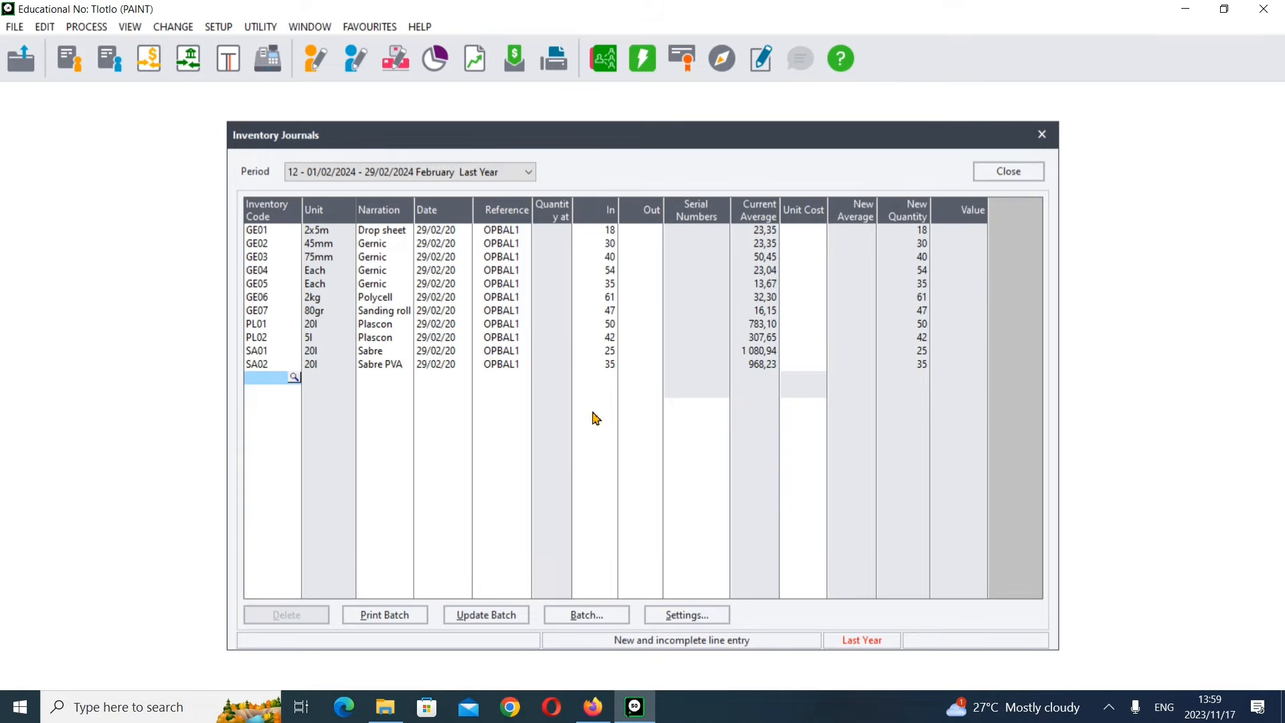
Step: Print the journal batch to Microsoft Print to PDF and browse to the Documents > TLOTLO > School > Online Class folder
click(402, 619)
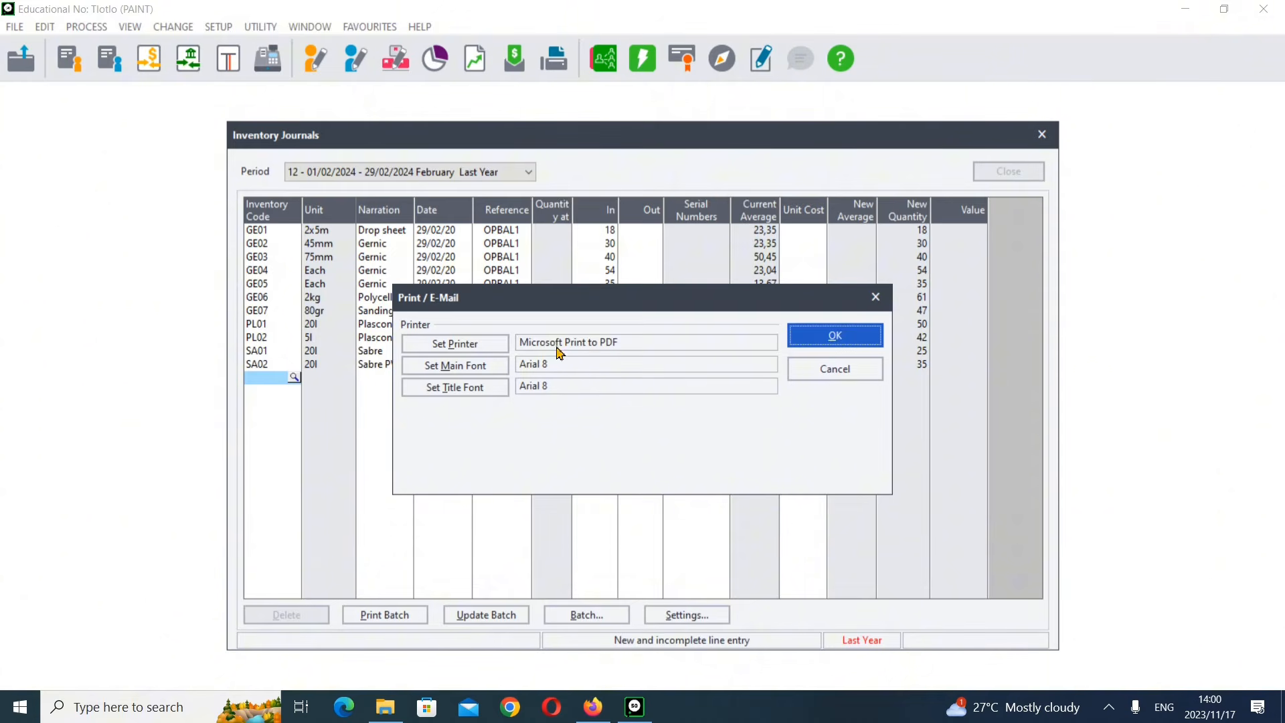
click(835, 334)
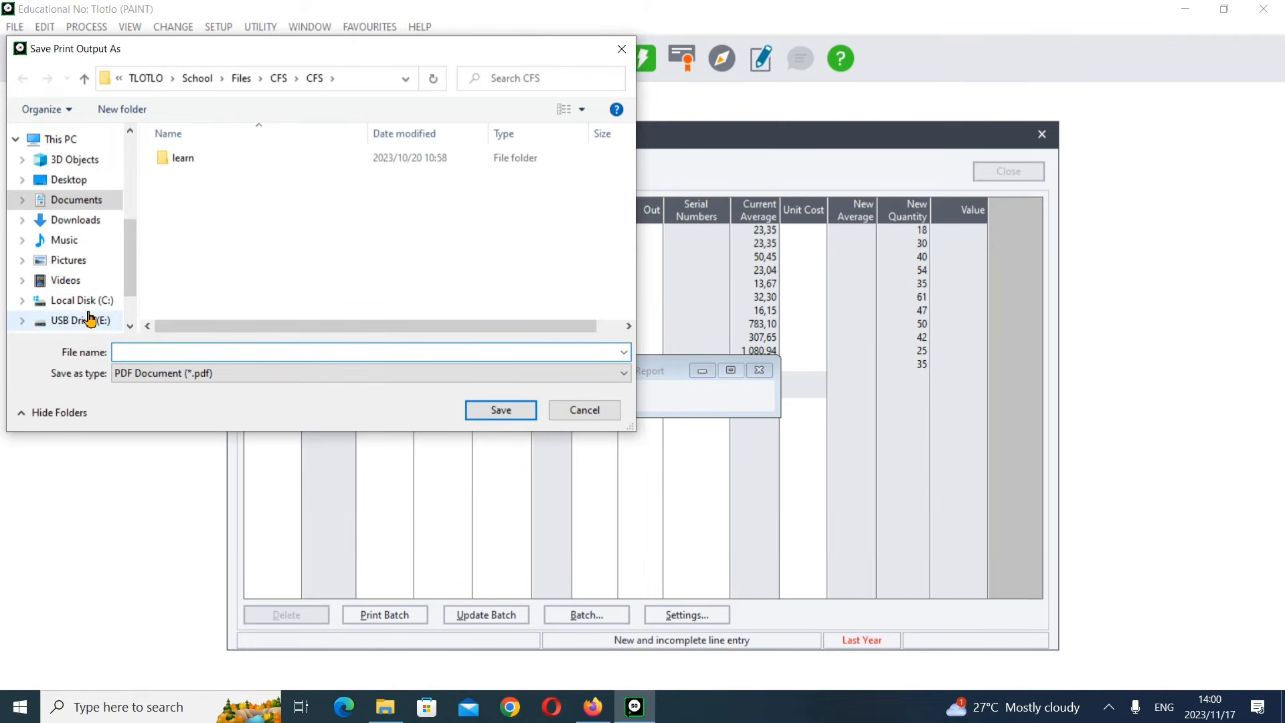
click(95, 204)
double_click(213, 204)
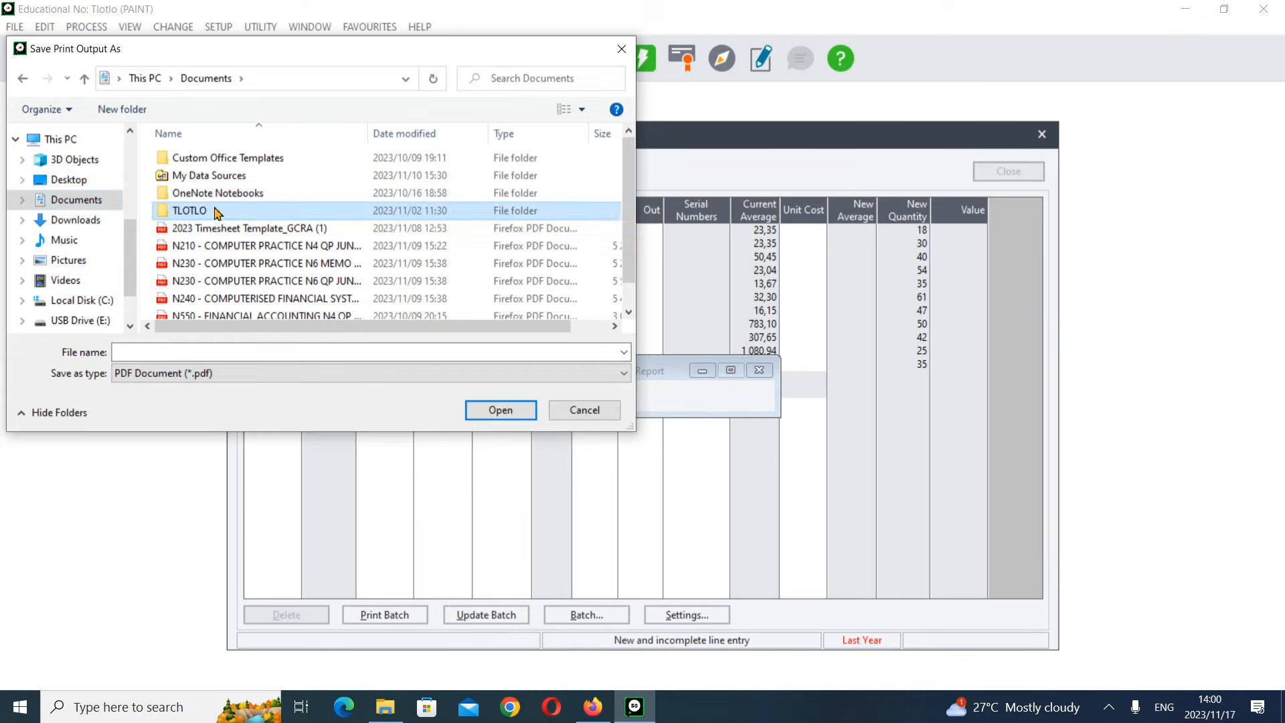
double_click(206, 164)
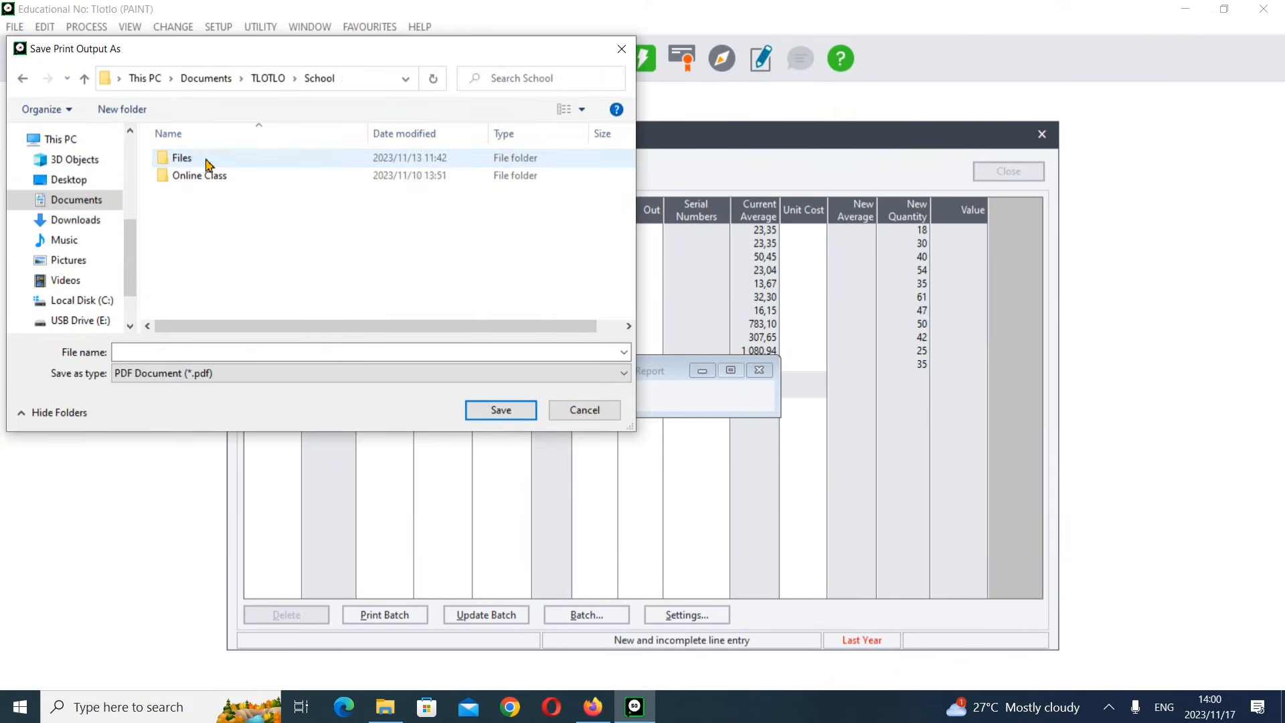
double_click(213, 178)
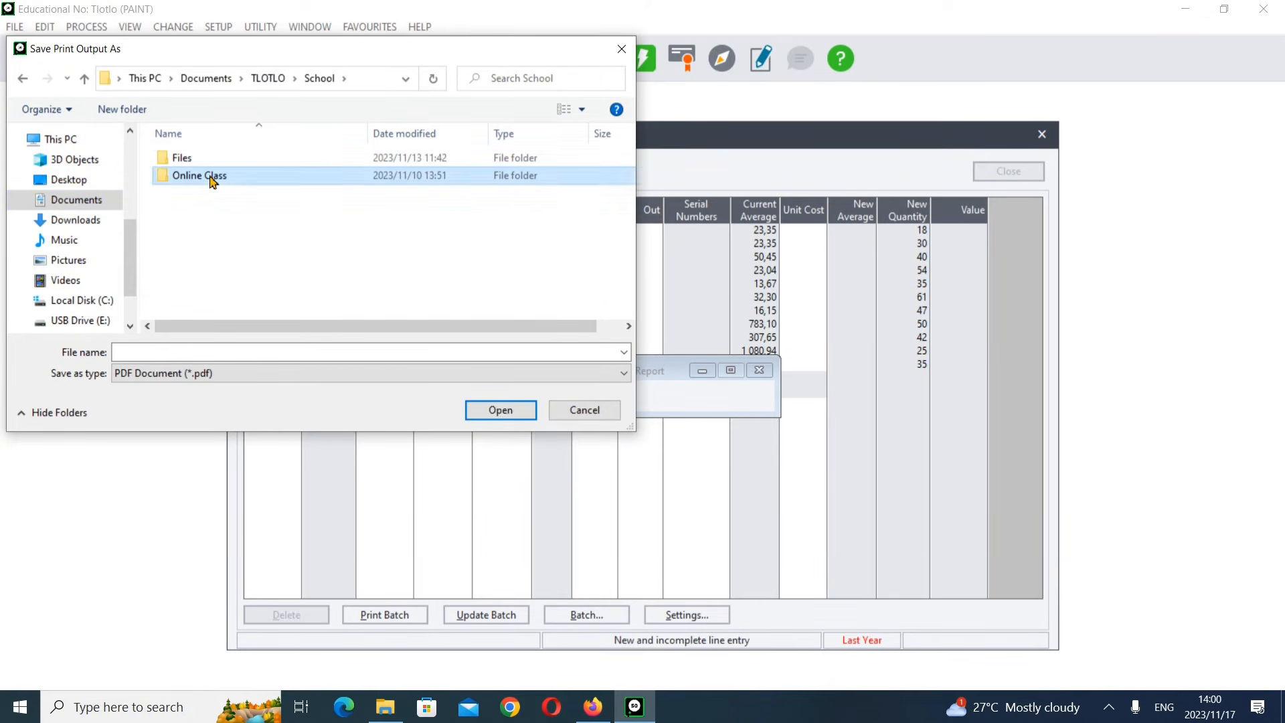
Step: Create a new folder named CFS N4 inside Online Class and open it
right_click(223, 229)
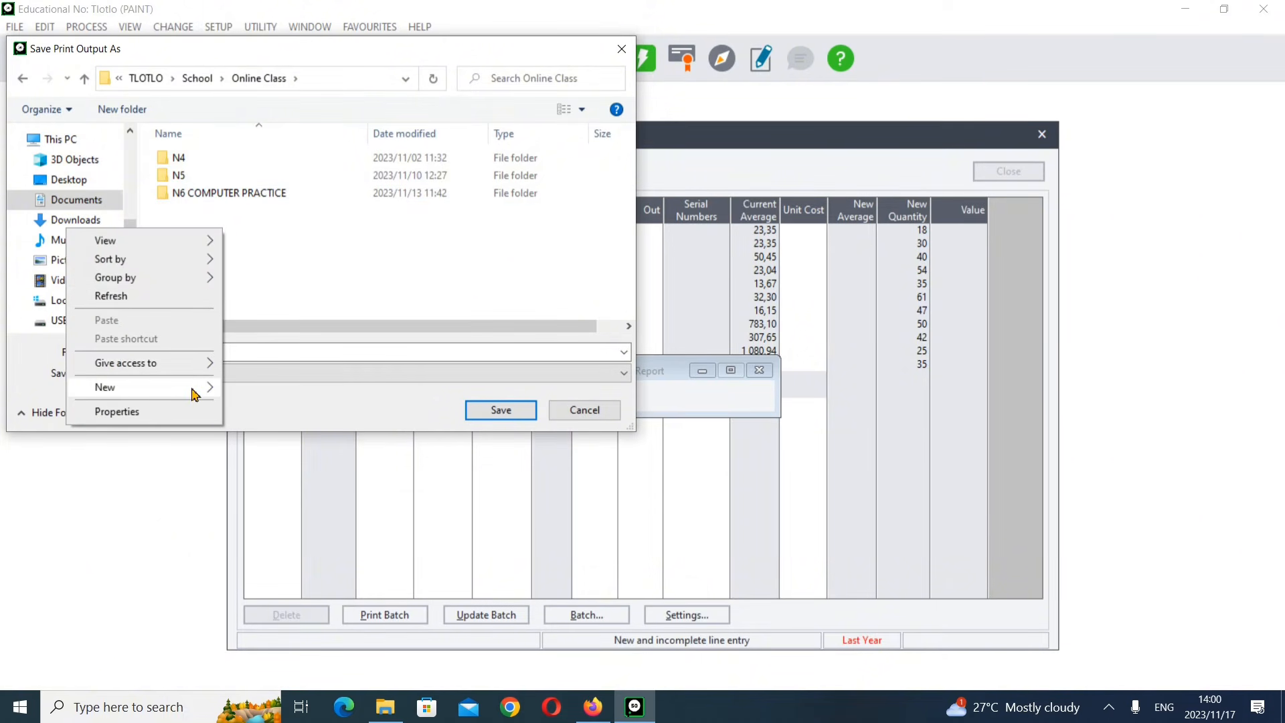
click(233, 391)
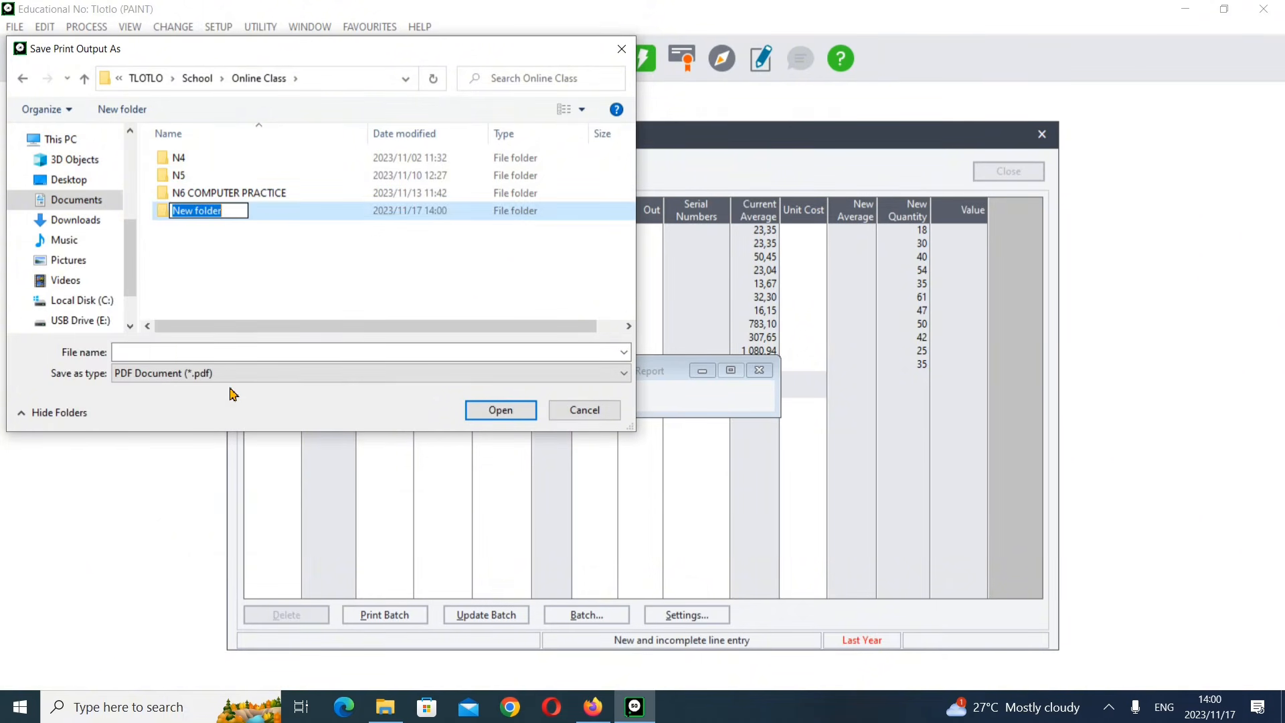
key(BackSpace)
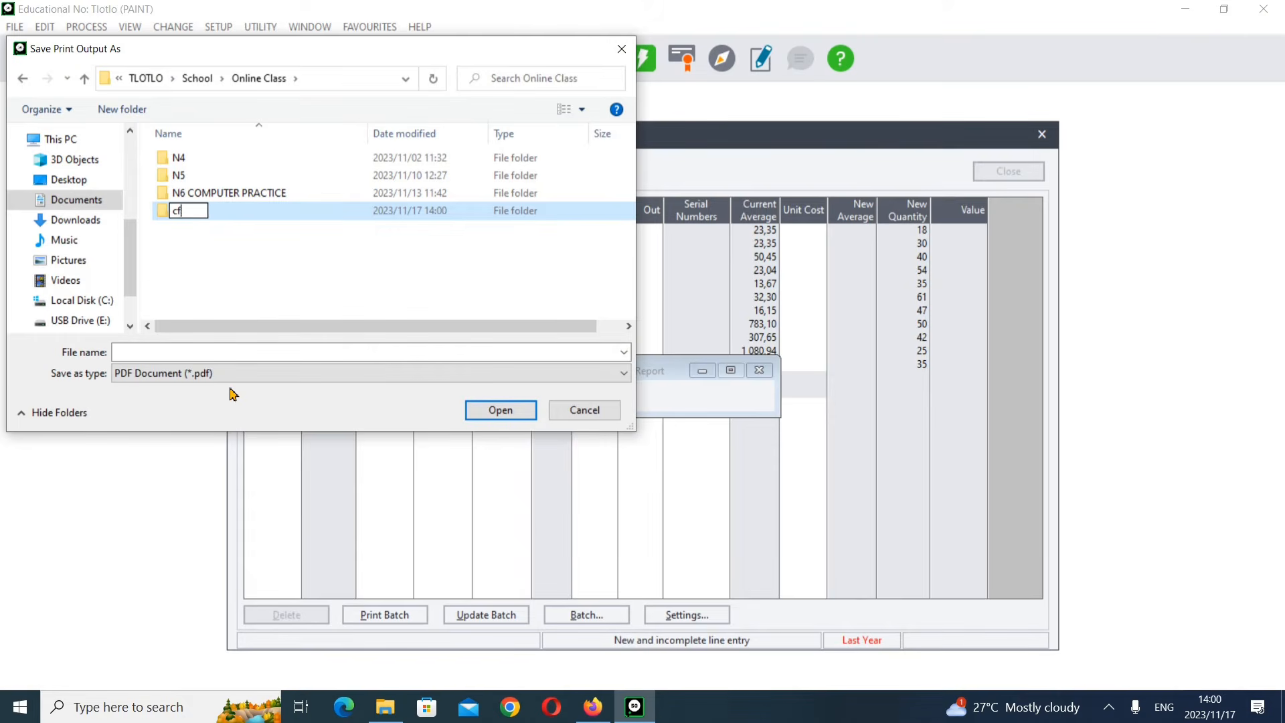
key(BackSpace)
key(BackSpace)
text(CFS N4)
key(Return)
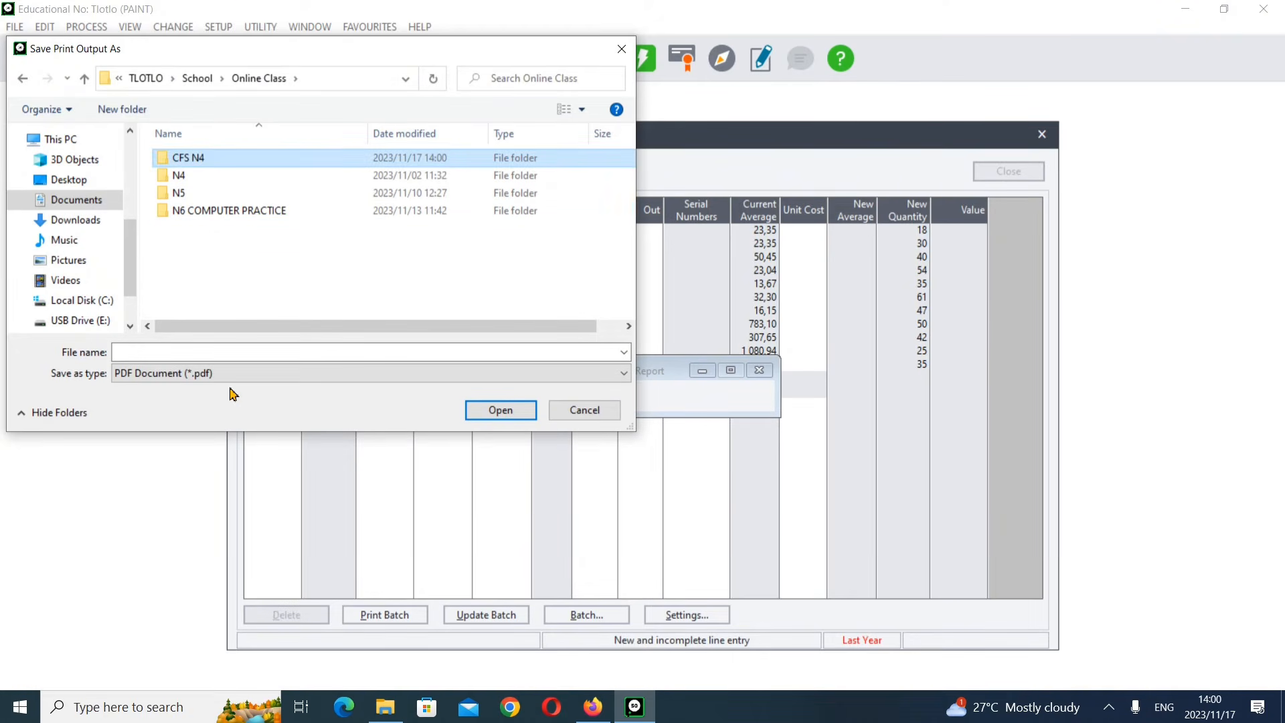
key(Return)
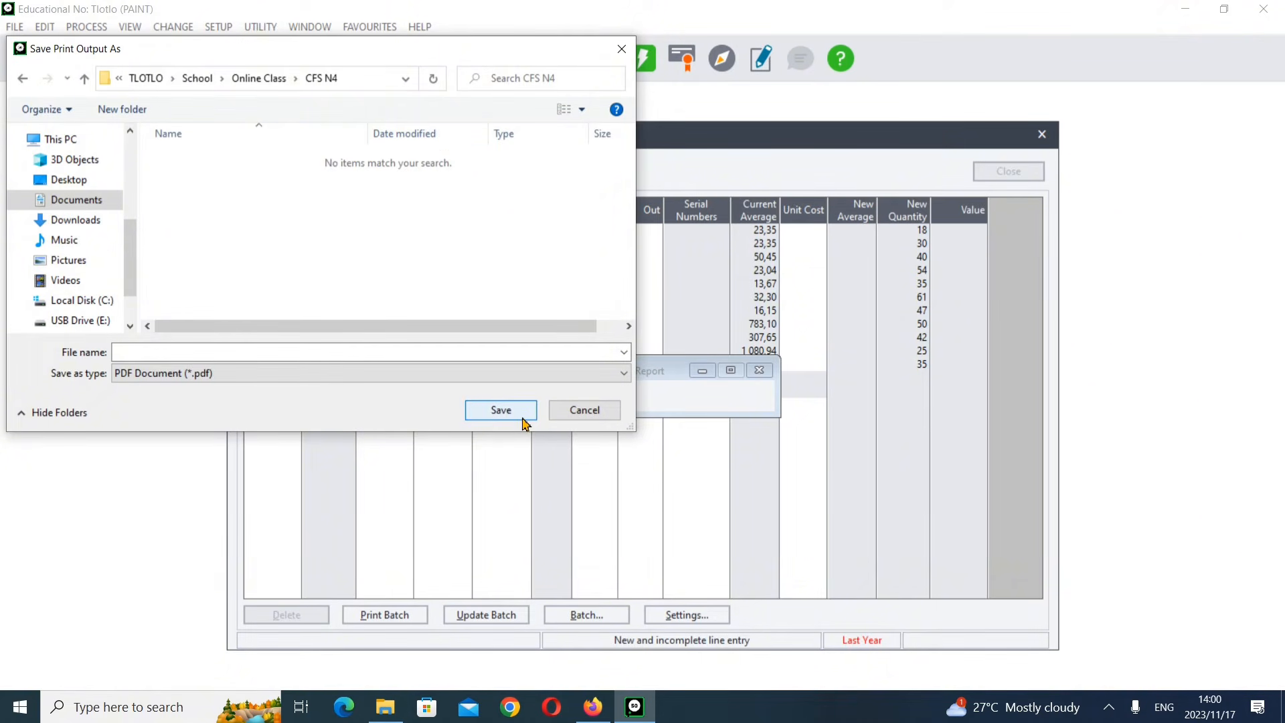
Step: Save the printout as INVENTORY JOURNAL(1.11.1) and update the inventory journal batch without backup or printing
click(380, 354)
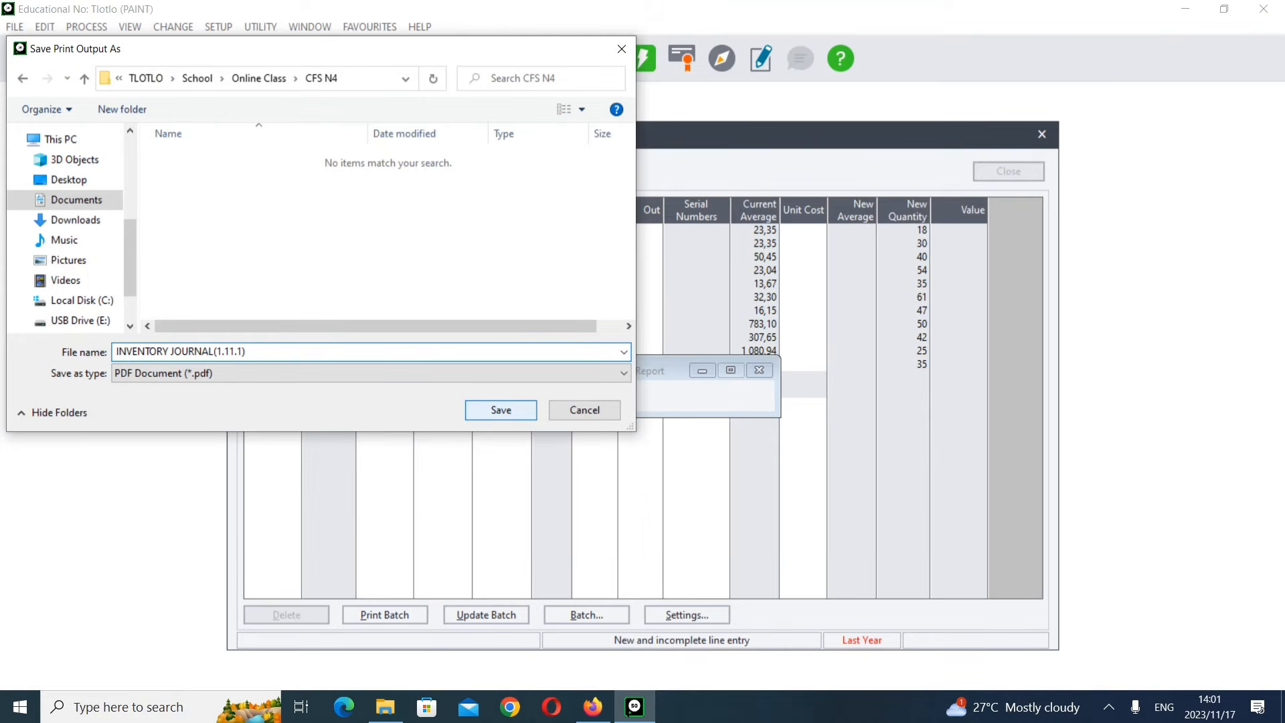
click(515, 412)
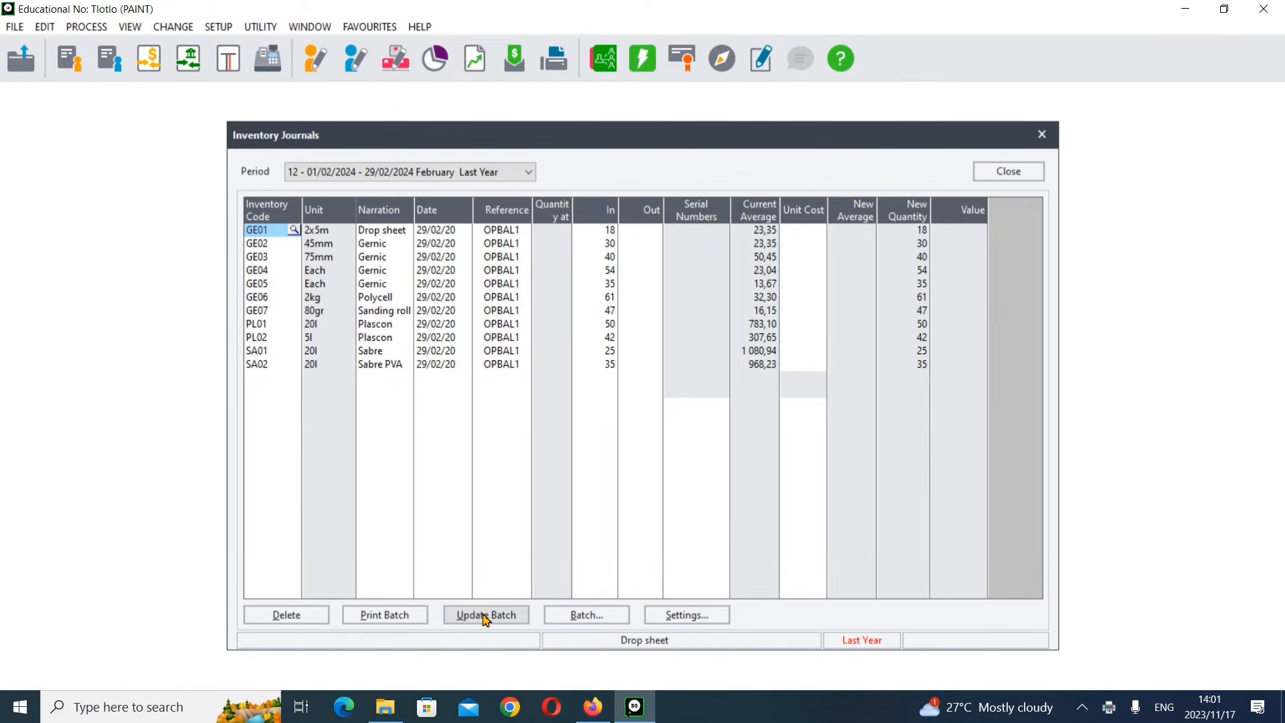
click(486, 615)
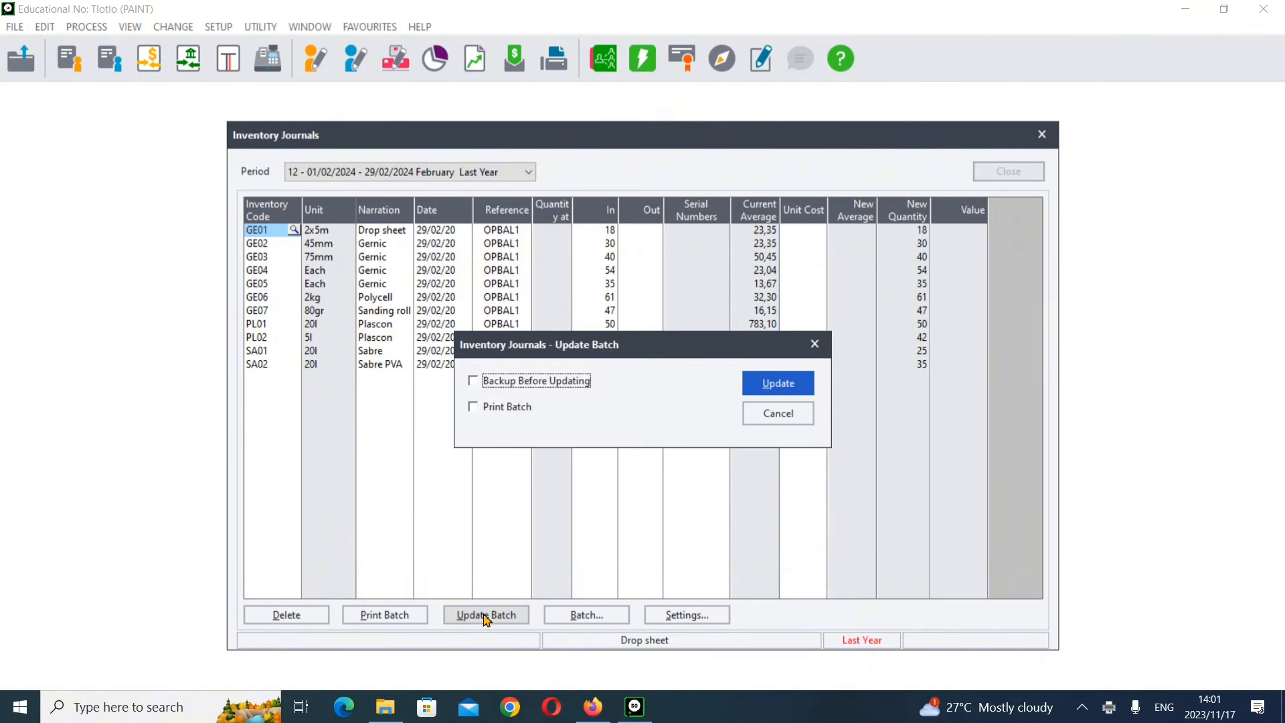
click(787, 392)
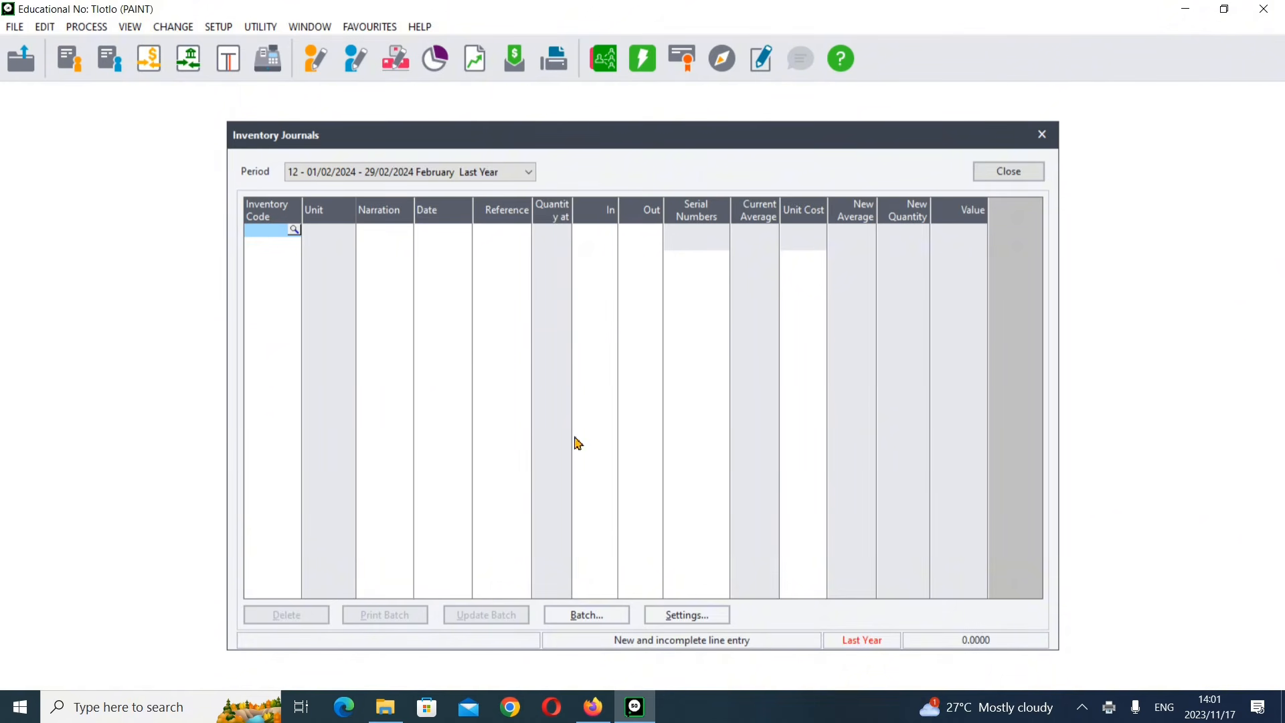
Step: Recheck the exam paper's opening balance instructions and close the Inventory Journals window
click(611, 719)
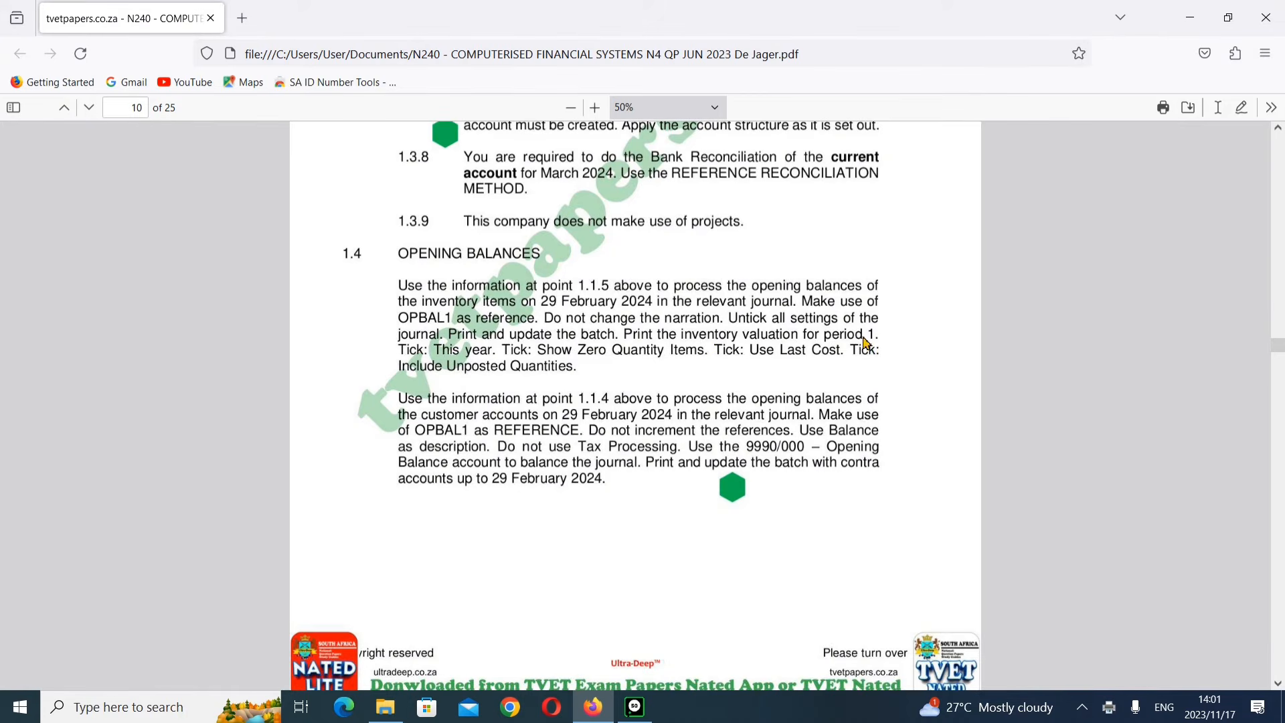
mouse_move(635, 707)
click(637, 644)
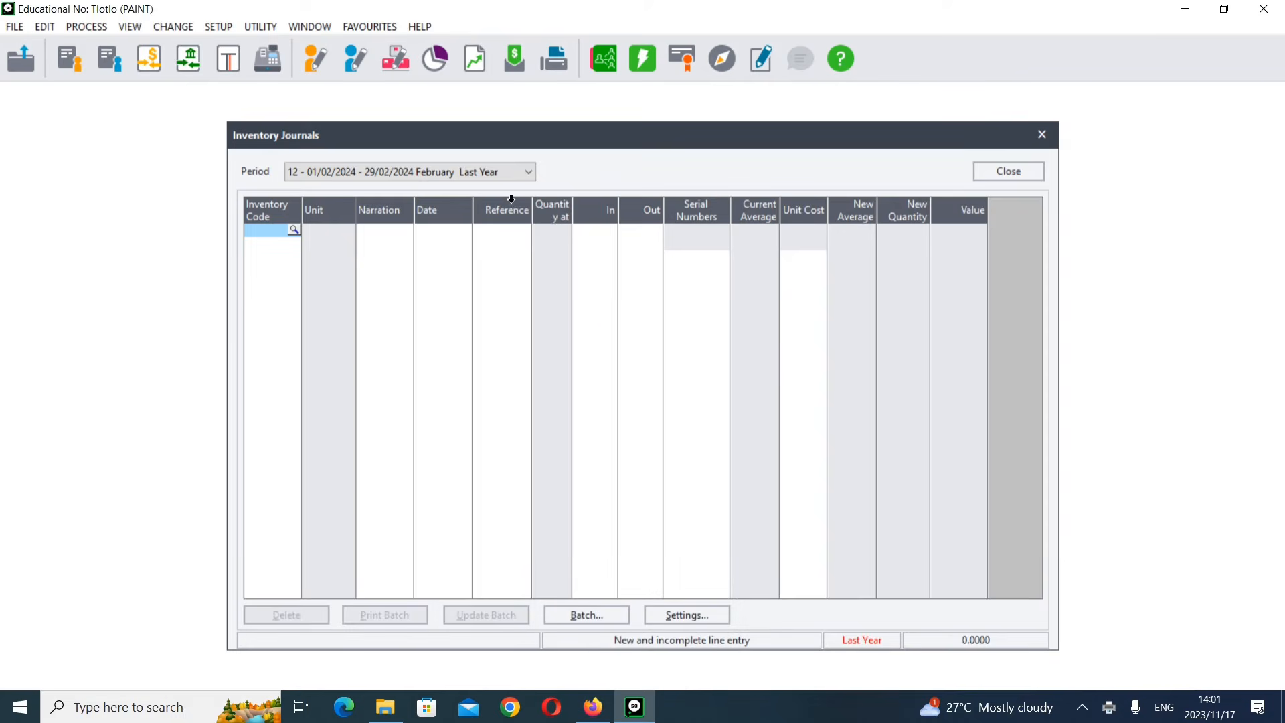
click(1008, 172)
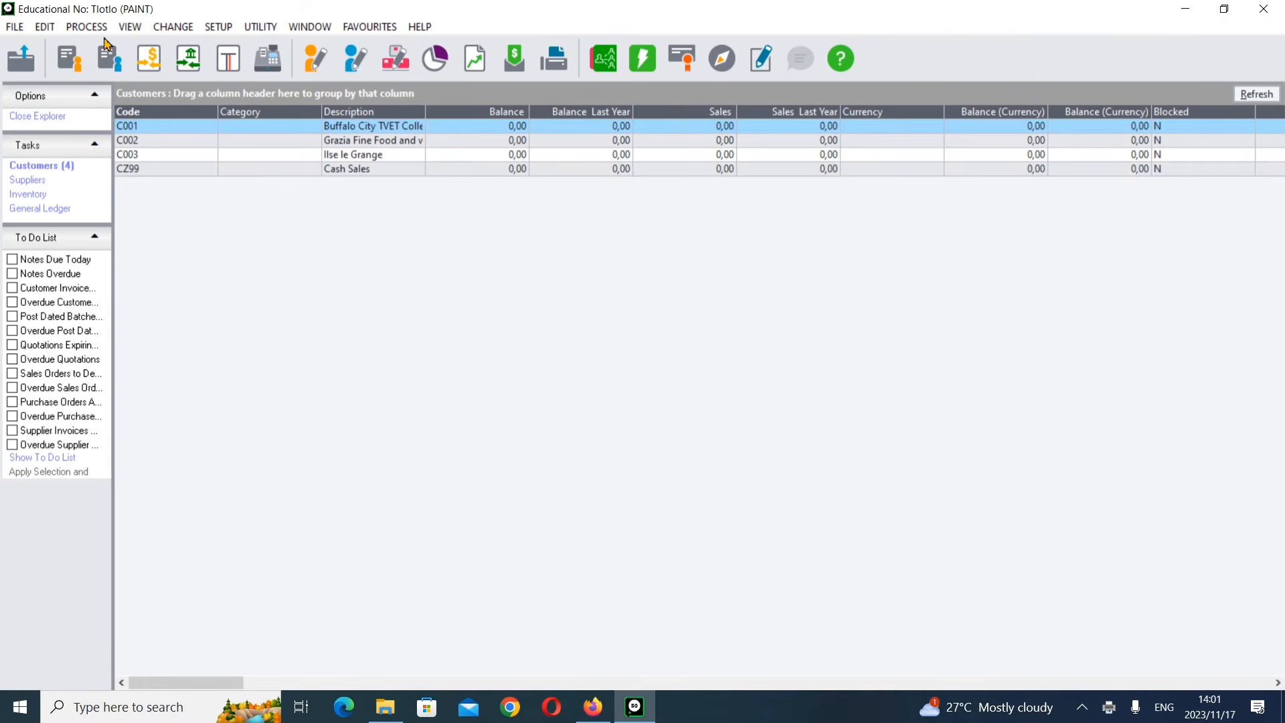
Step: Open the Inventory Valuation report, declining to view the open batches
click(132, 28)
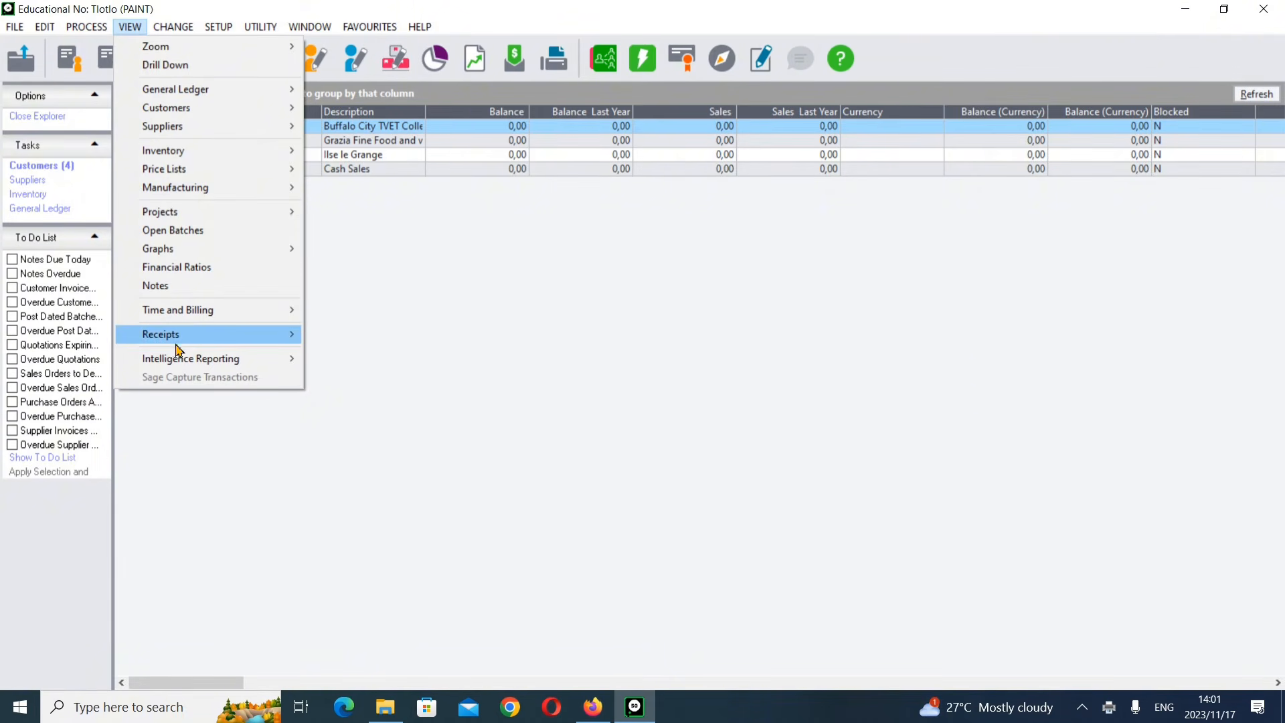
mouse_move(179, 161)
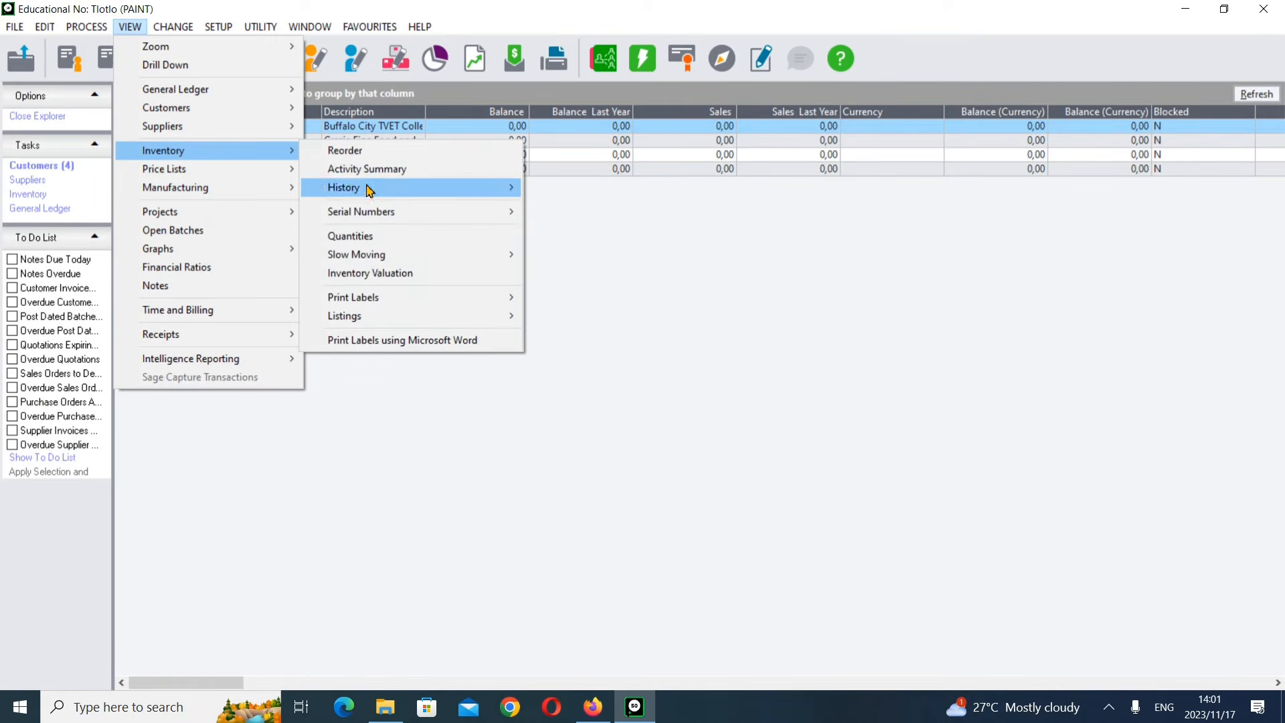
click(389, 279)
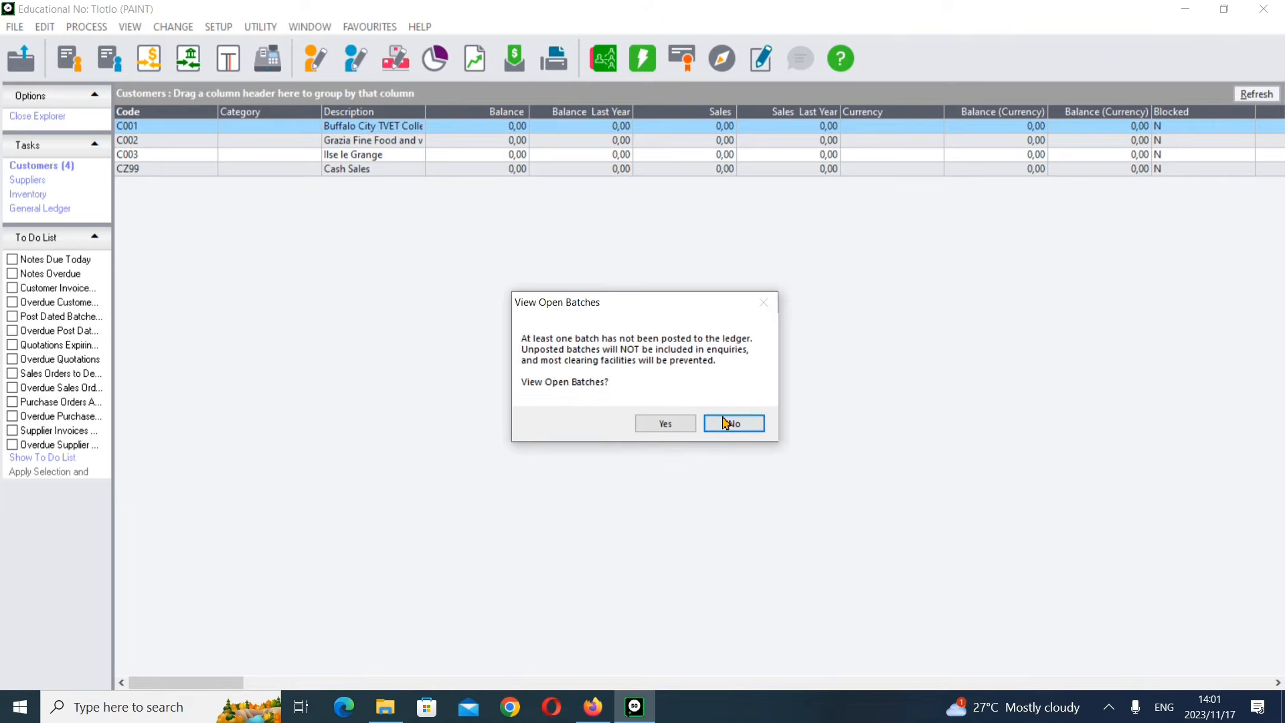
click(729, 423)
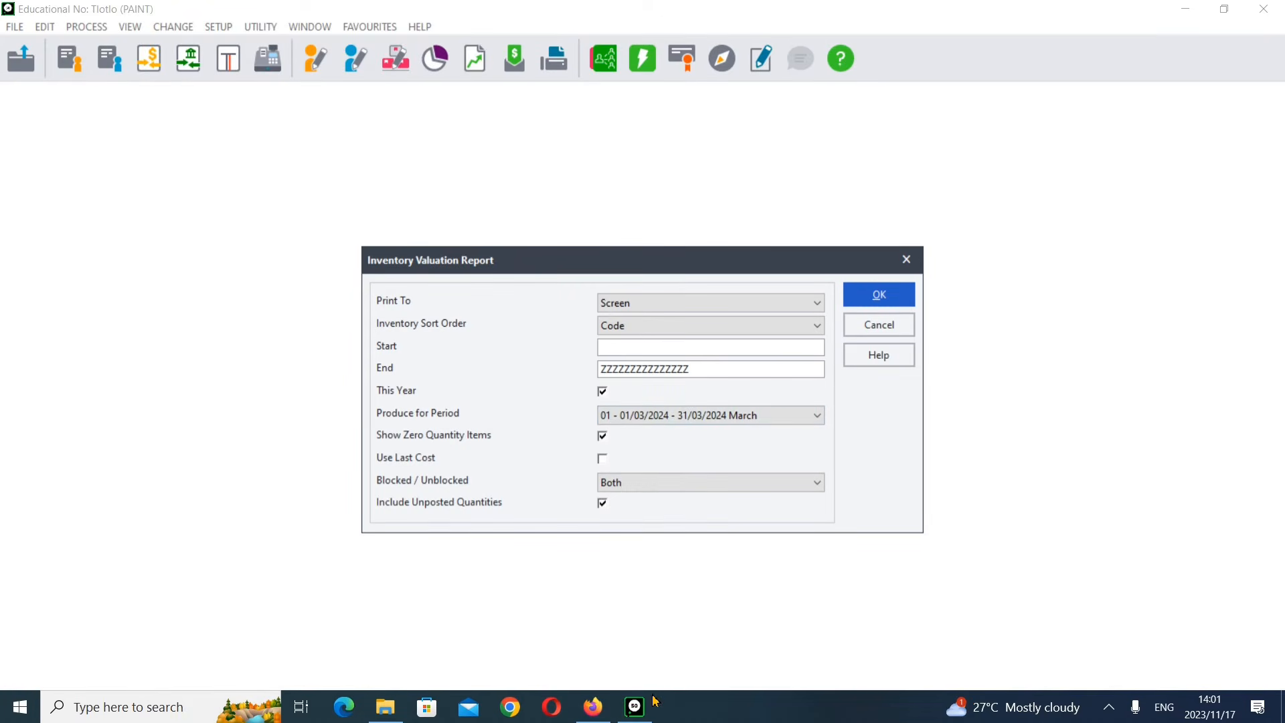
Step: Check the exam paper's instructions and select period 01 (March 2024) for the inventory valuation report
click(593, 707)
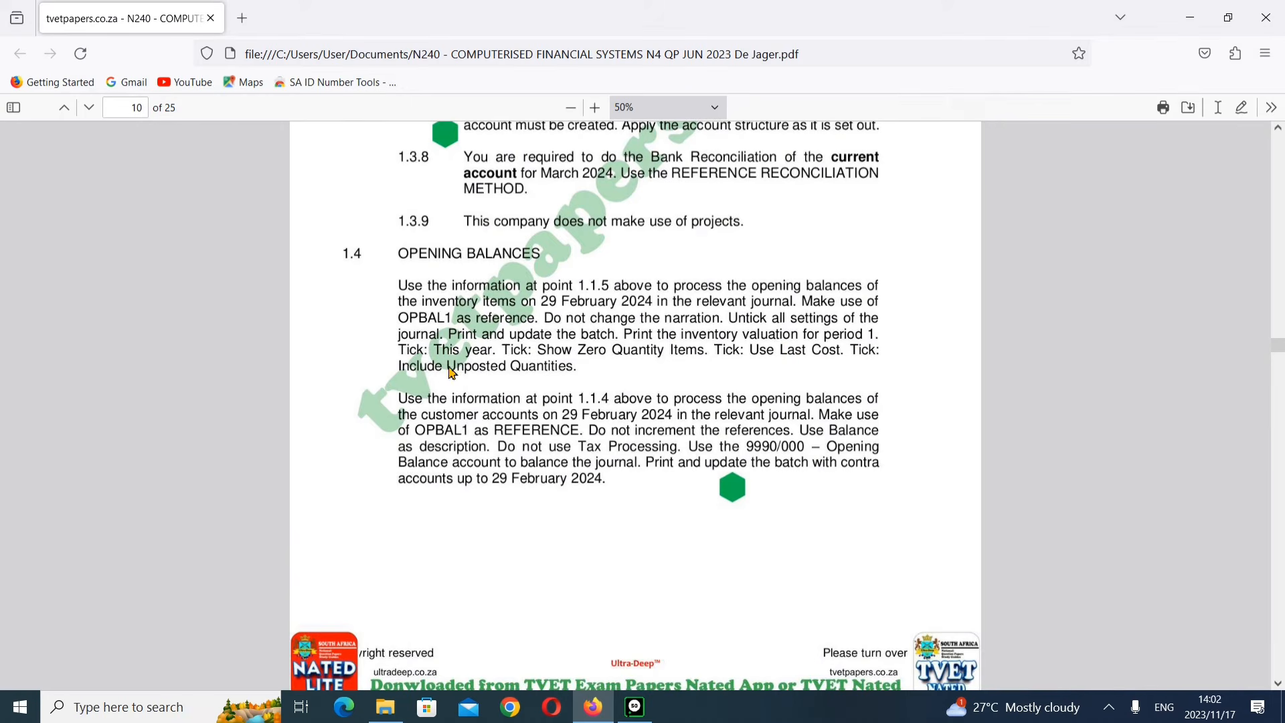
click(635, 707)
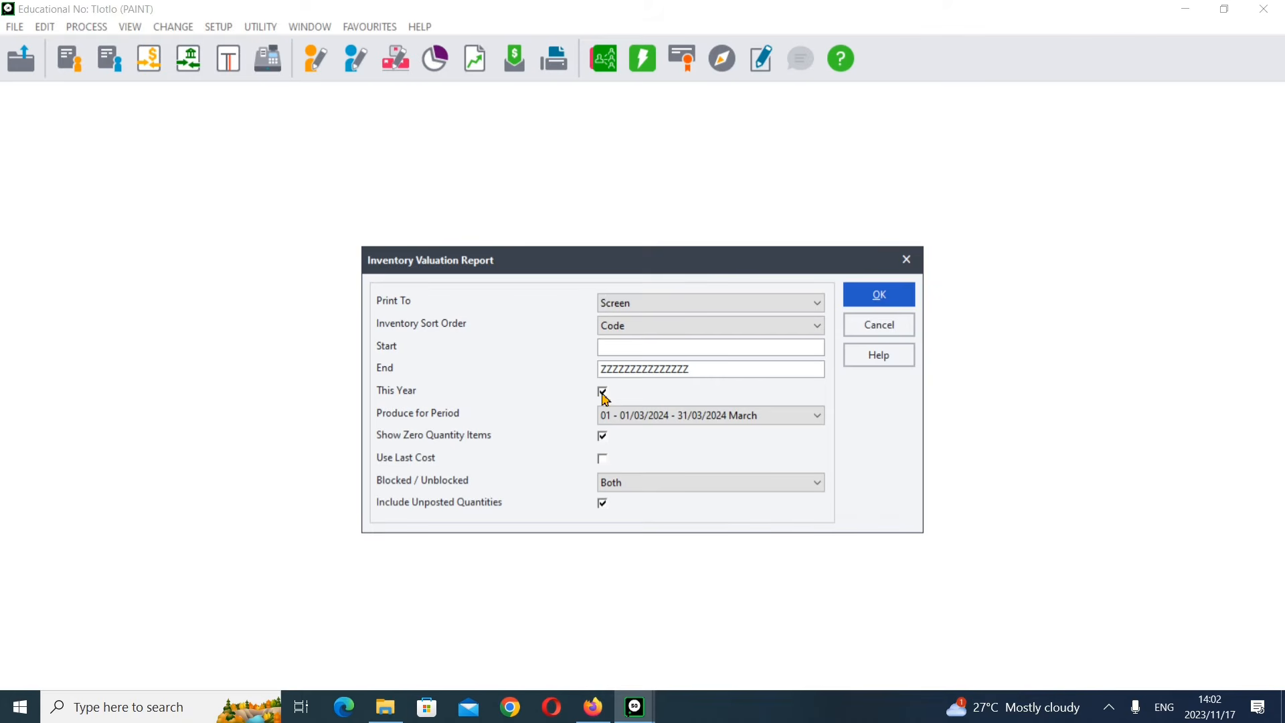
click(623, 415)
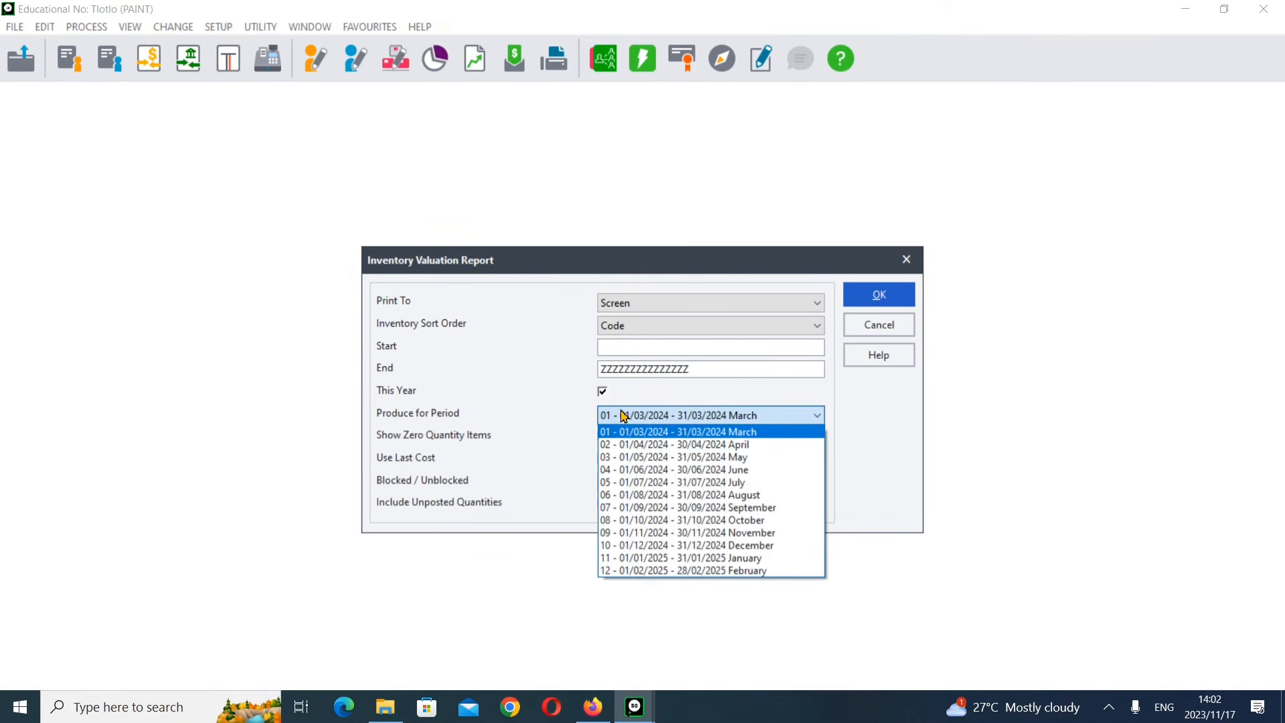
click(644, 436)
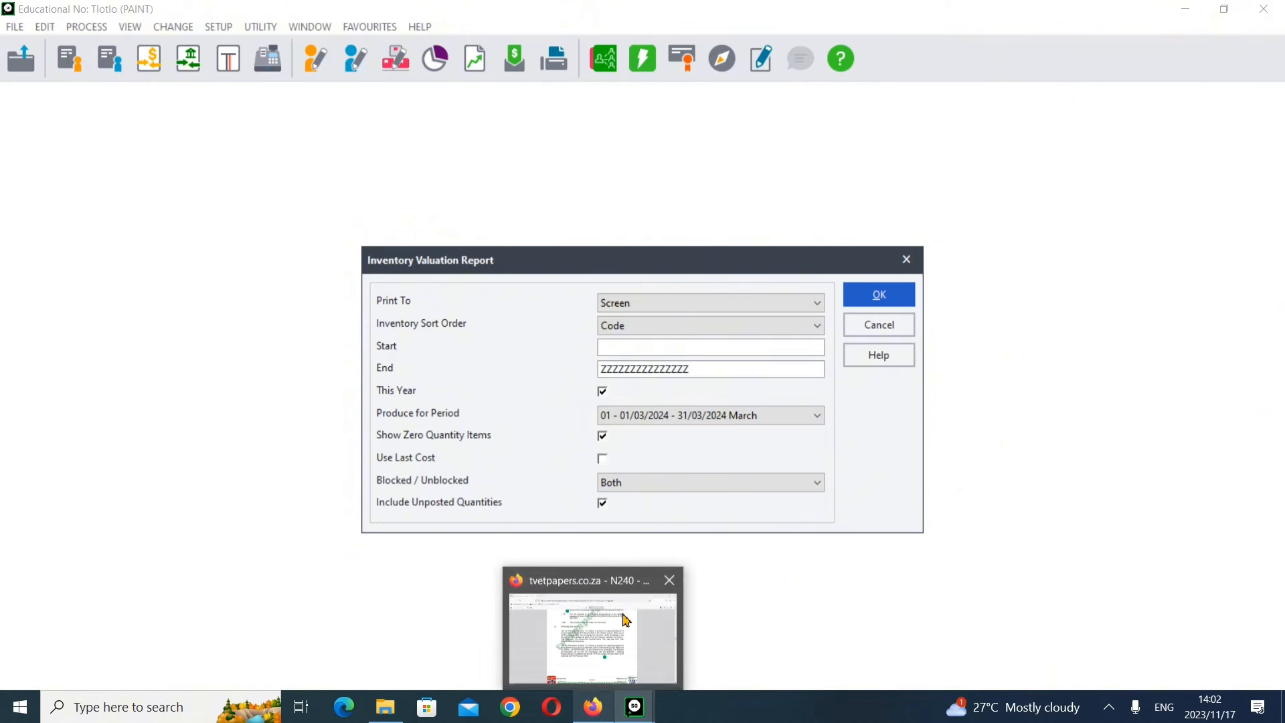
Step: Recheck the exam paper's valuation settings and tick Use Last Cost in the report options
click(594, 708)
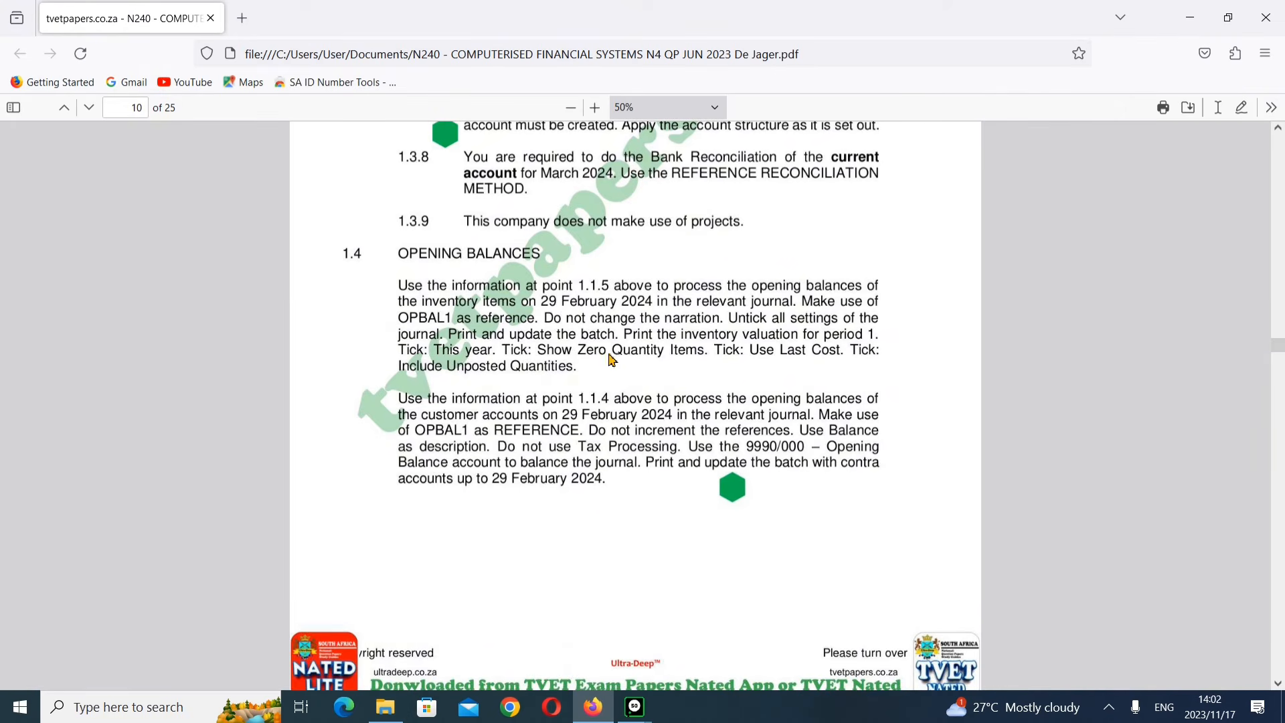
mouse_move(640, 706)
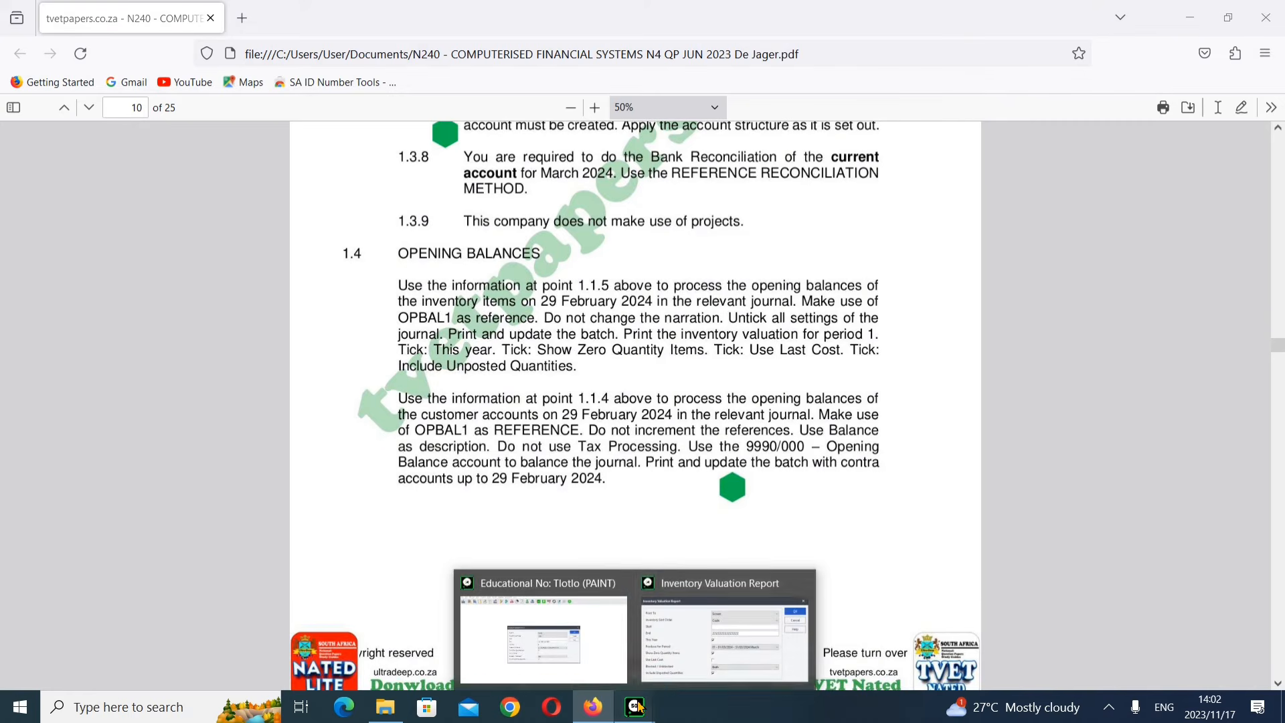
click(700, 659)
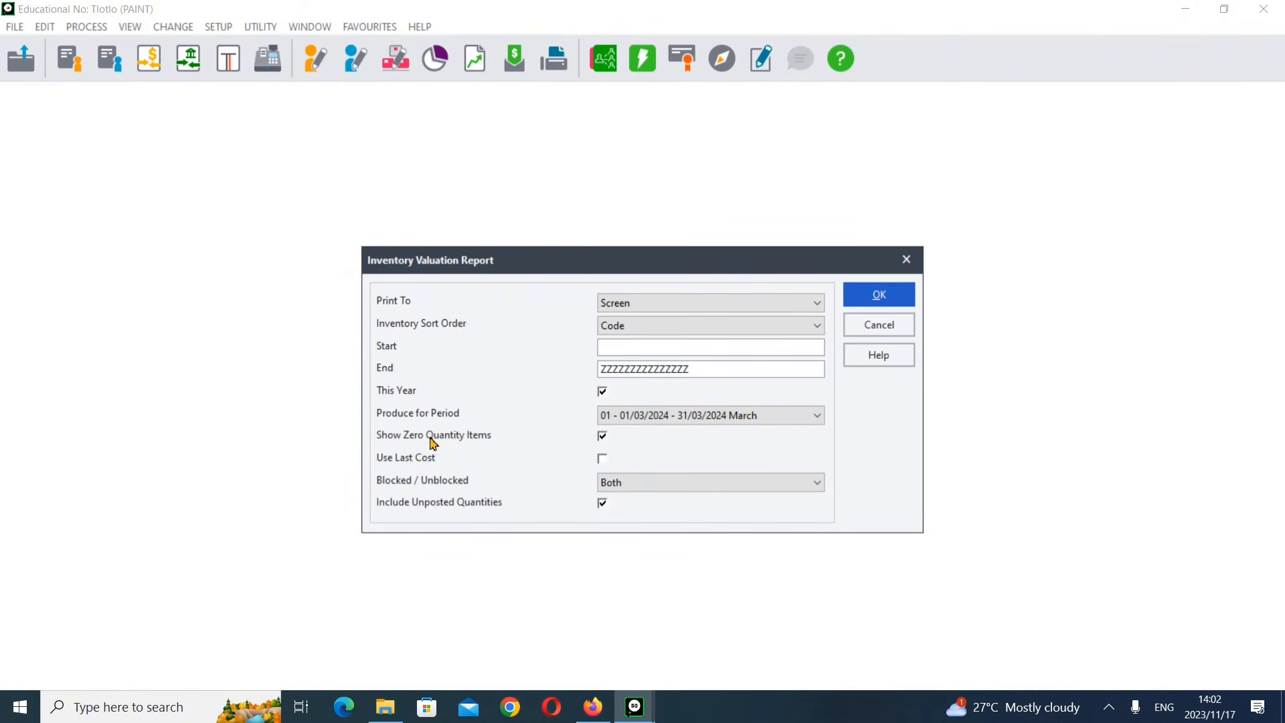
click(595, 707)
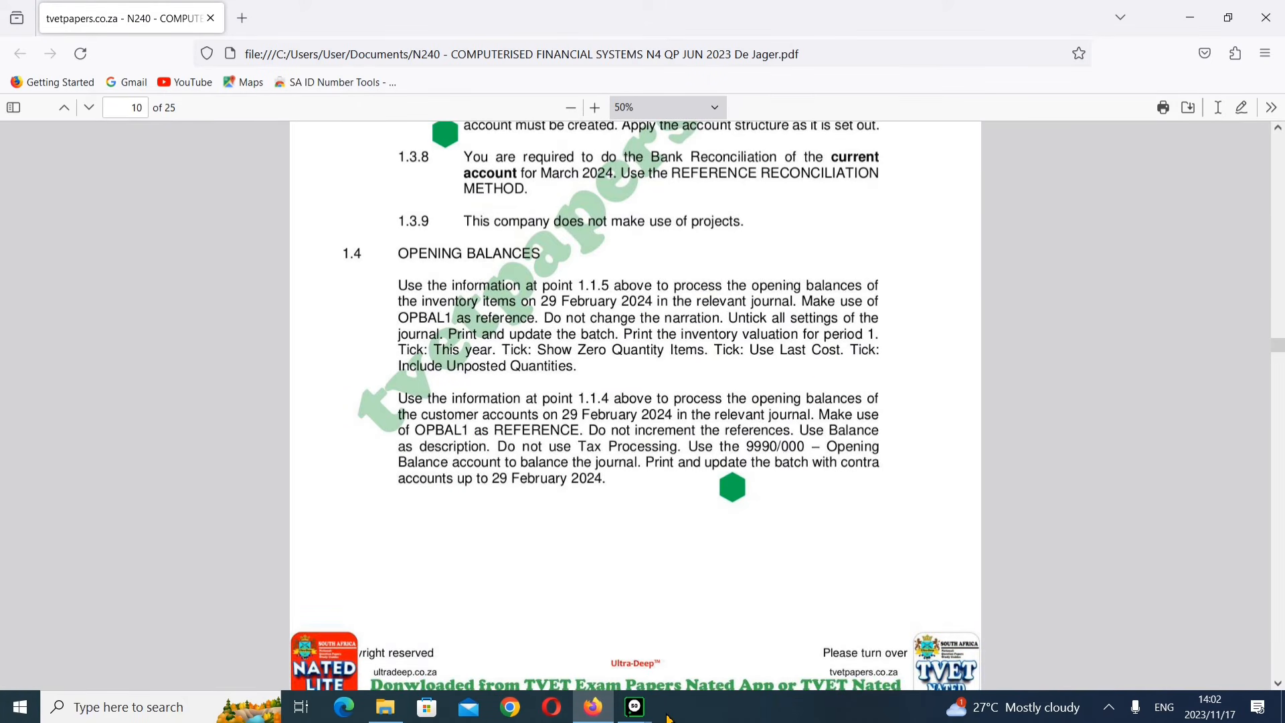
mouse_move(660, 710)
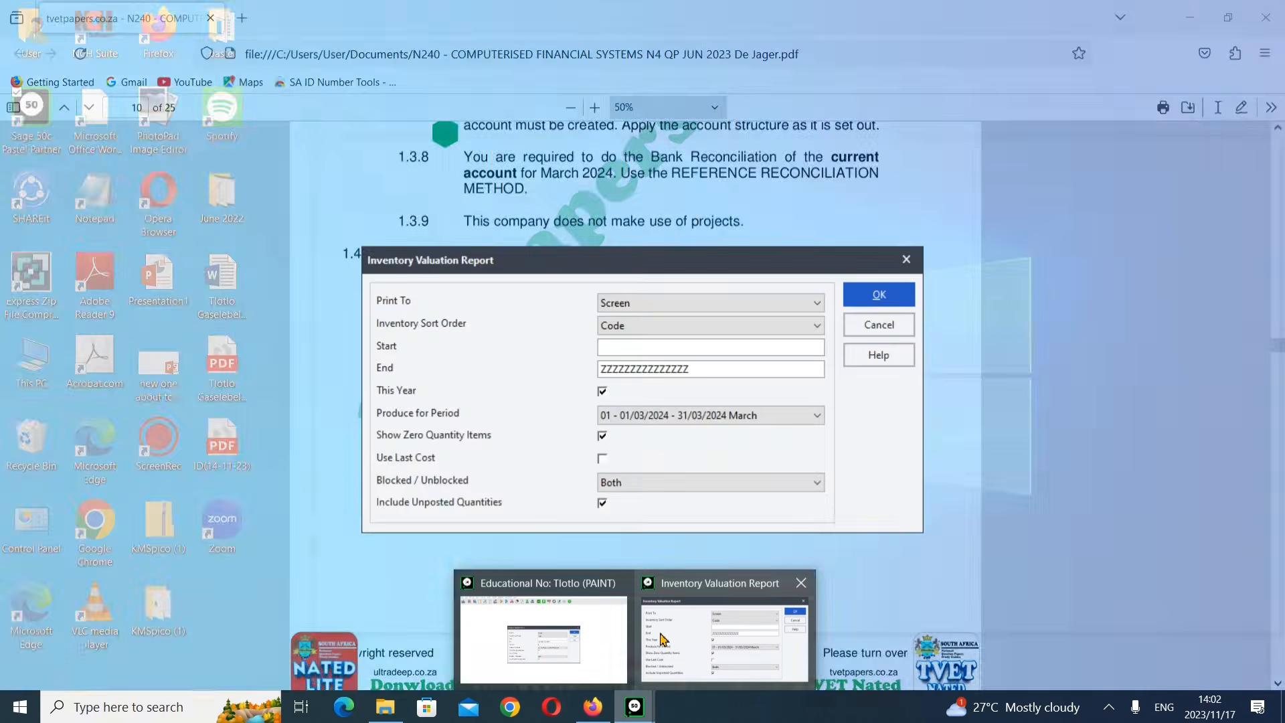
click(662, 639)
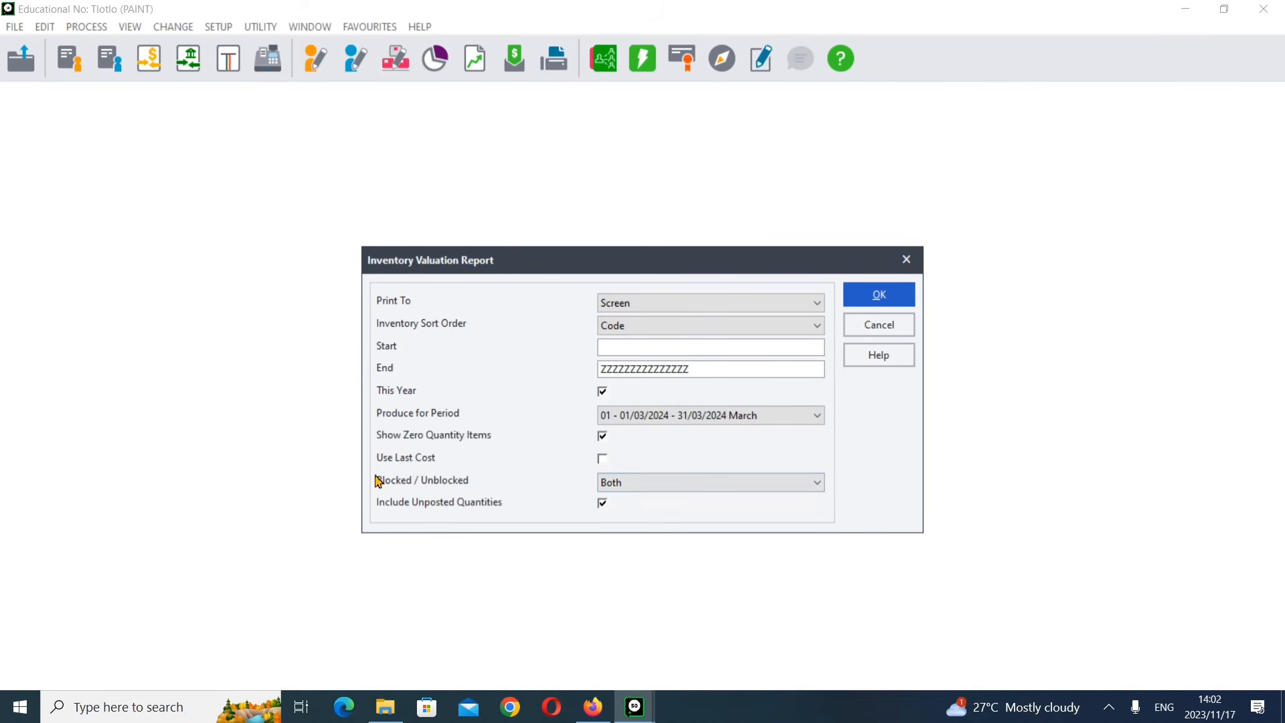
click(604, 458)
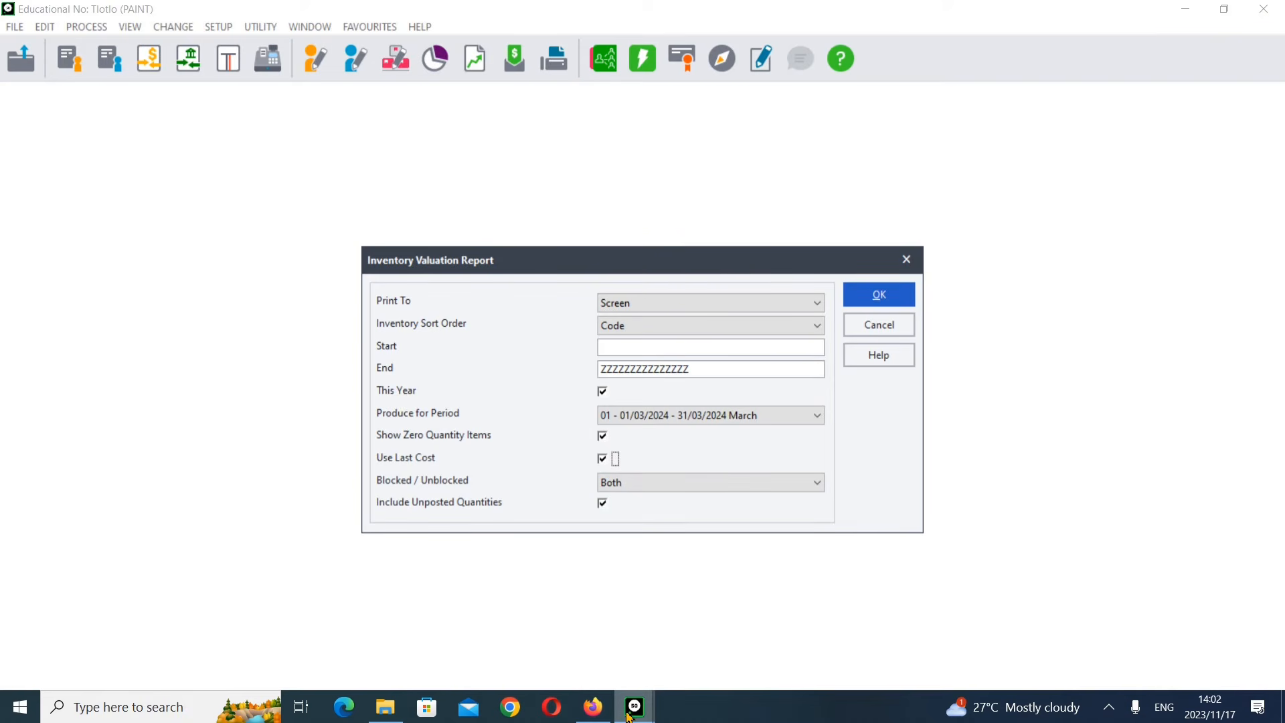
Step: Set the report's inventory code range from GE01 to SA02 using the item lookups
click(593, 707)
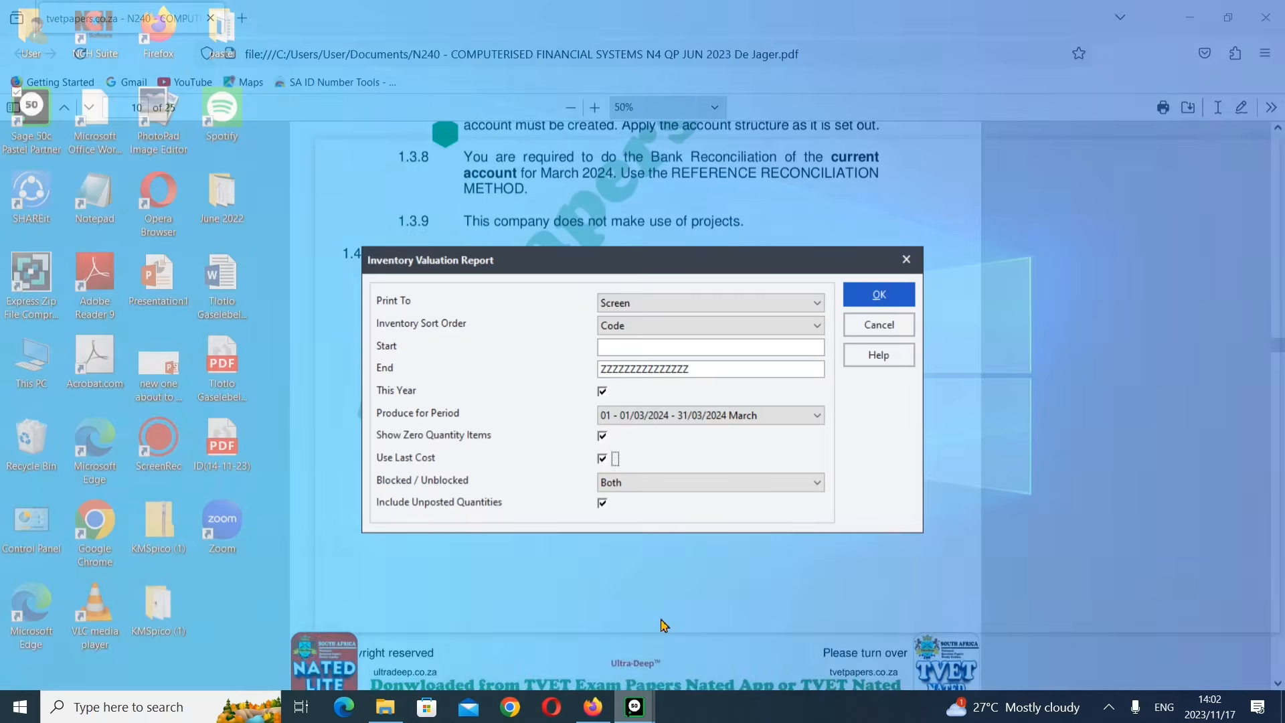
click(726, 623)
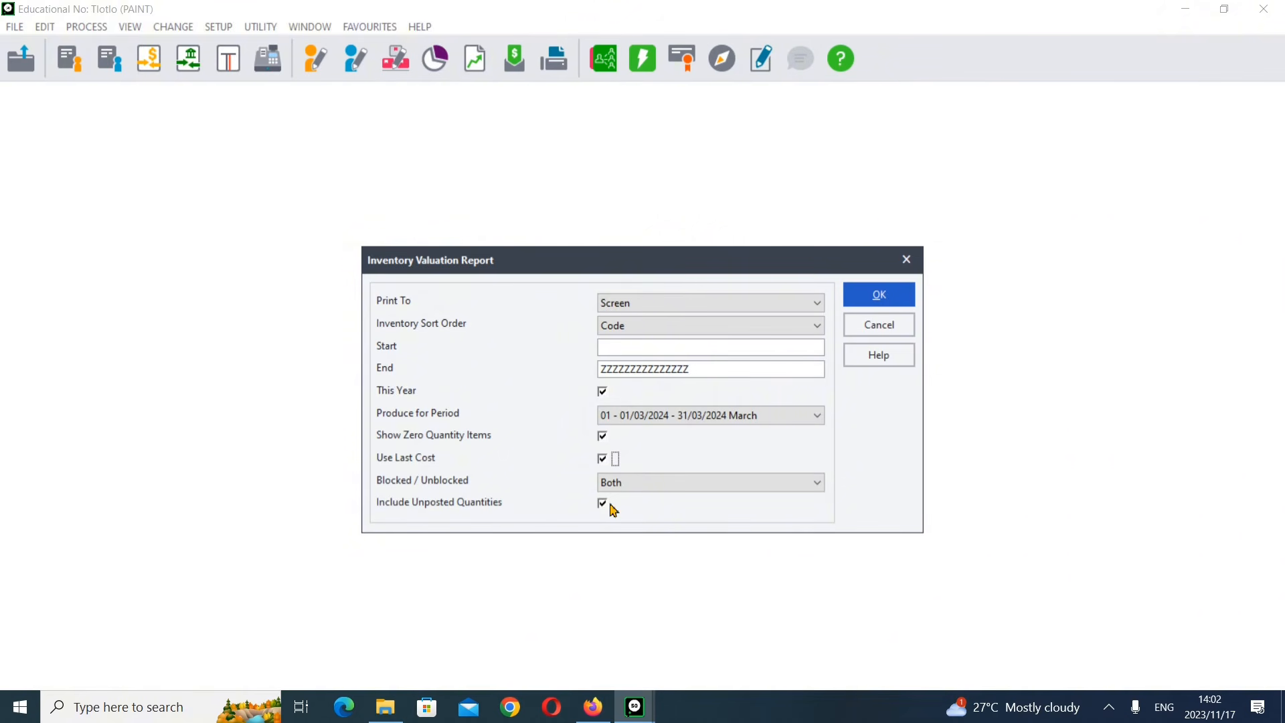
click(815, 353)
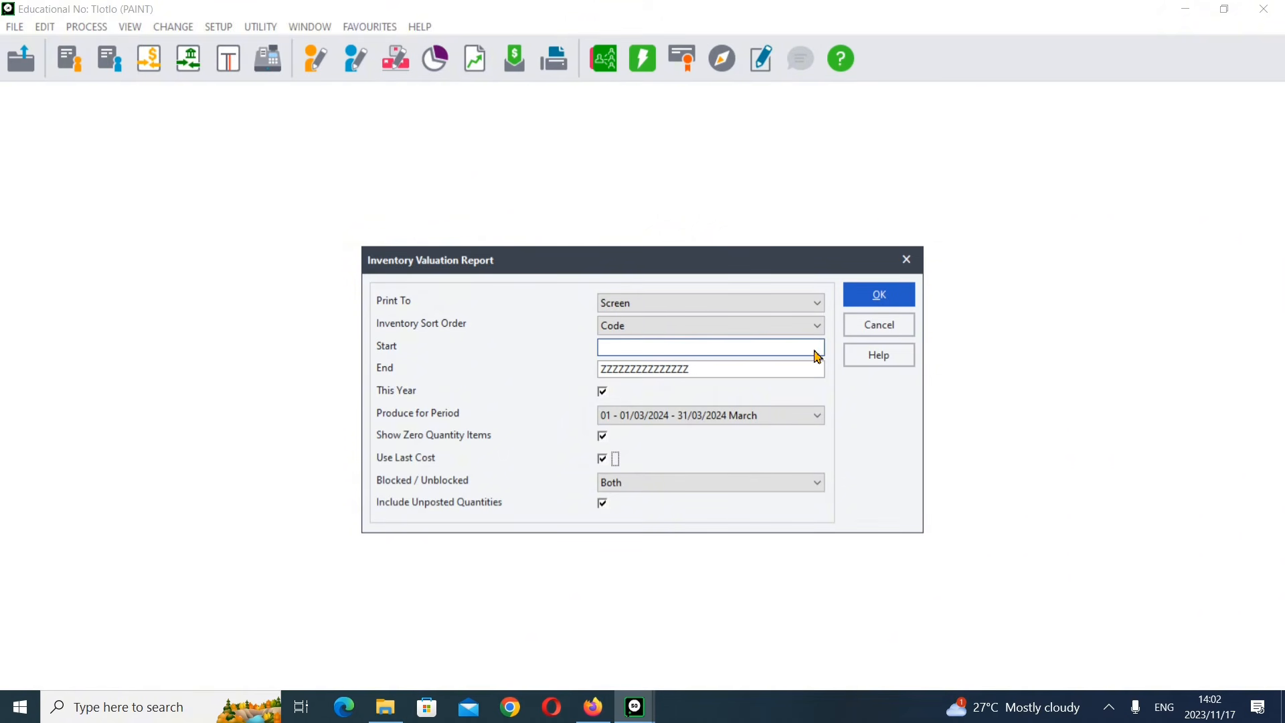
click(815, 349)
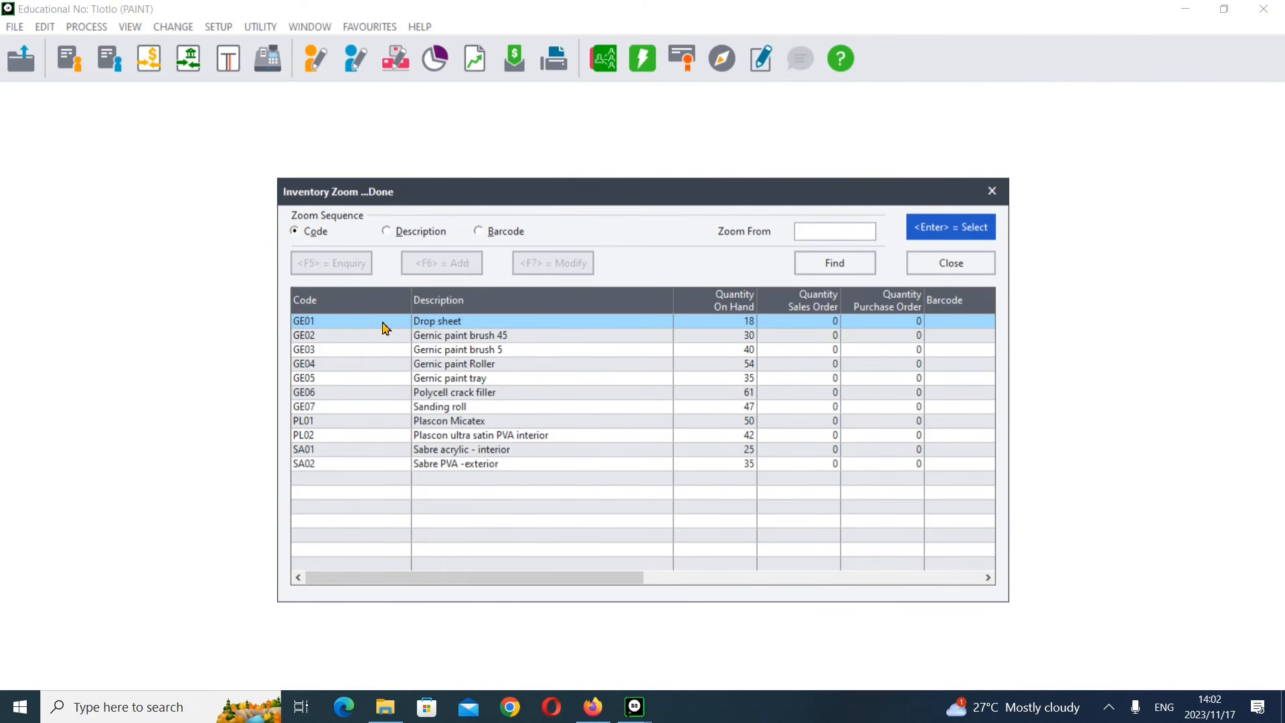
double_click(384, 324)
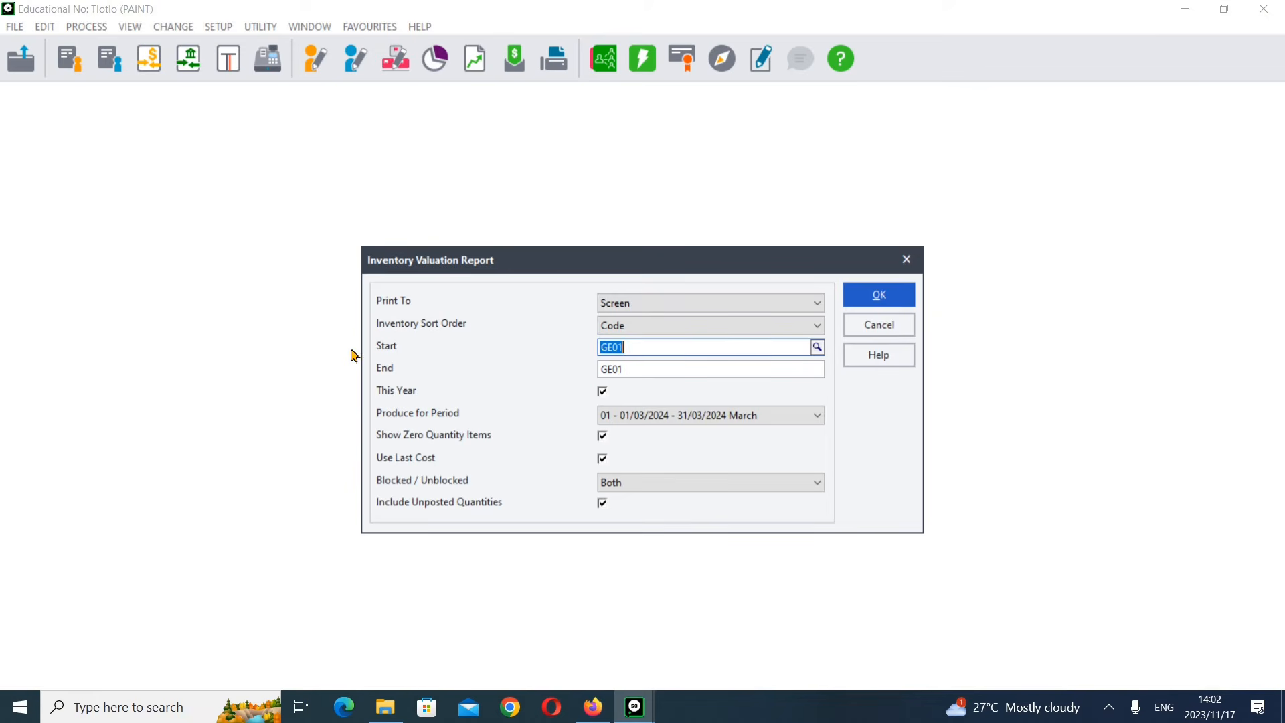
click(762, 374)
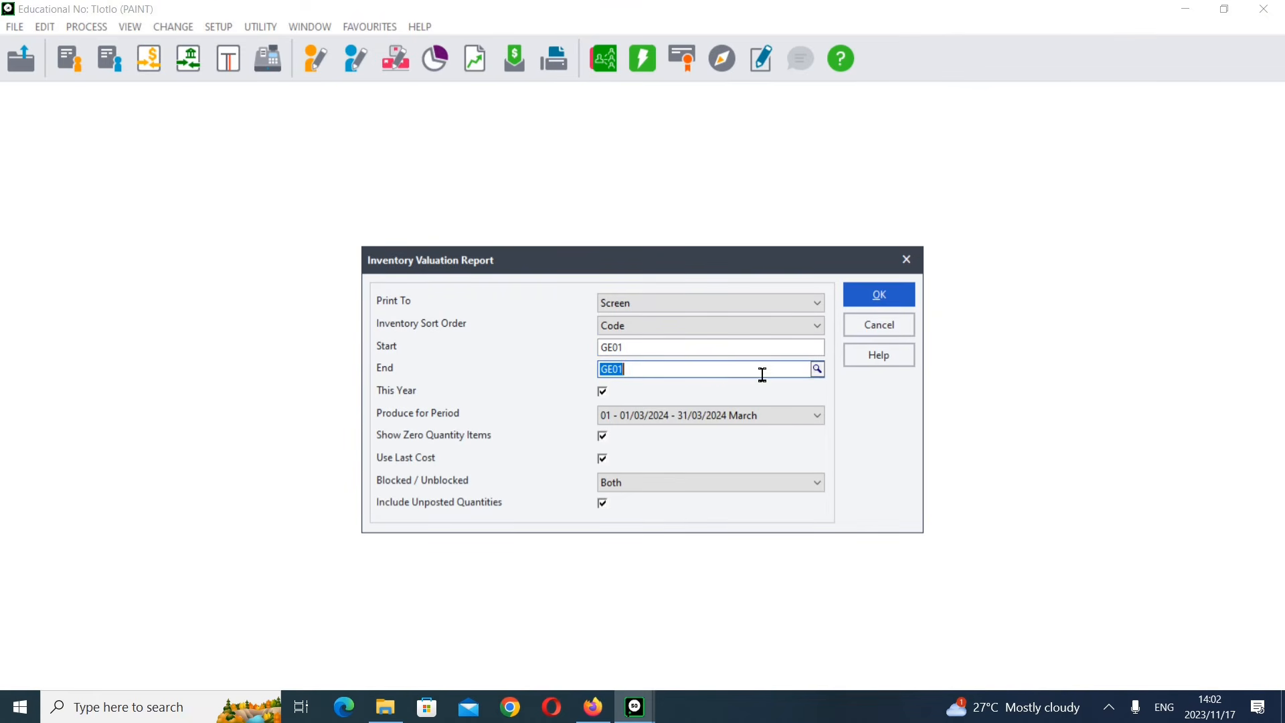
click(818, 369)
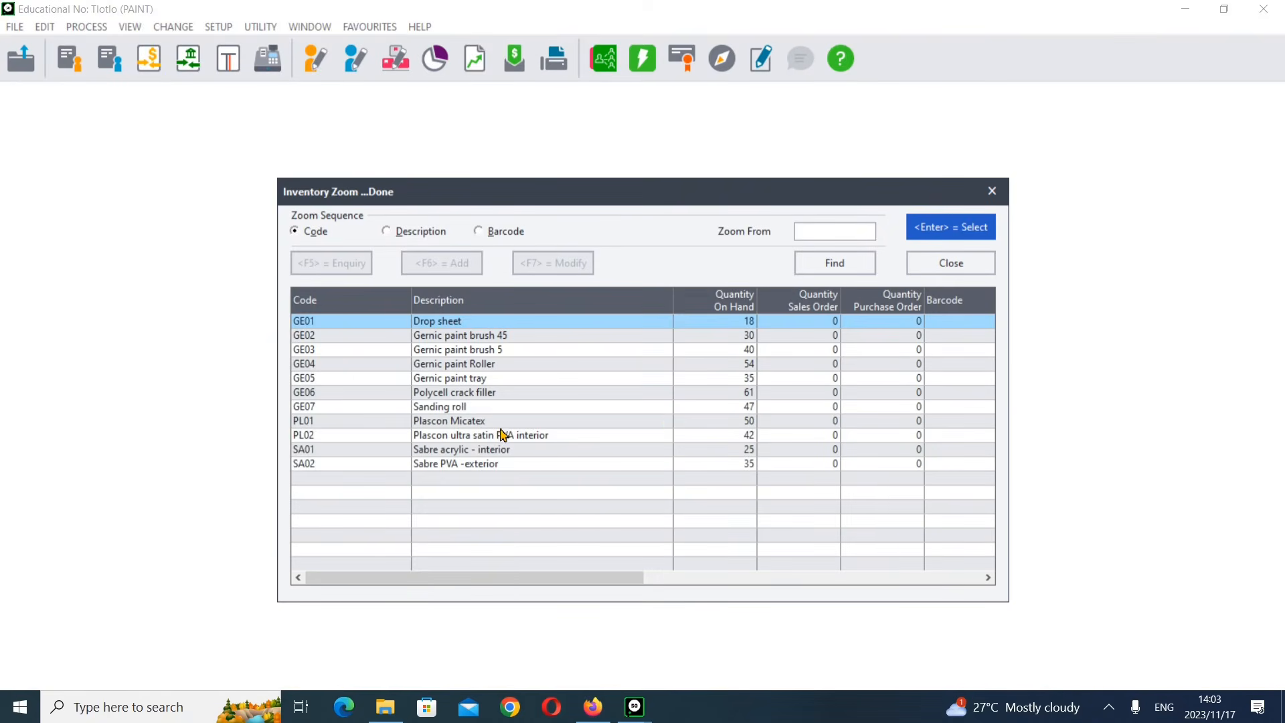
click(488, 465)
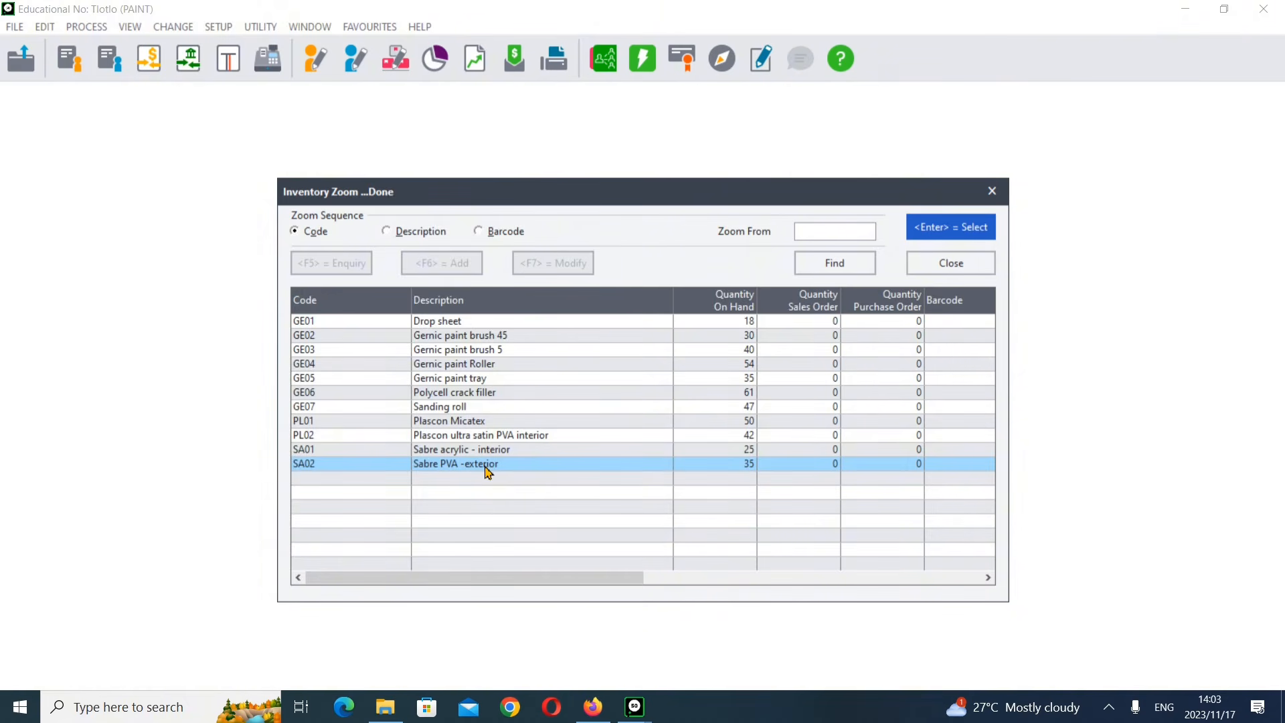
double_click(488, 467)
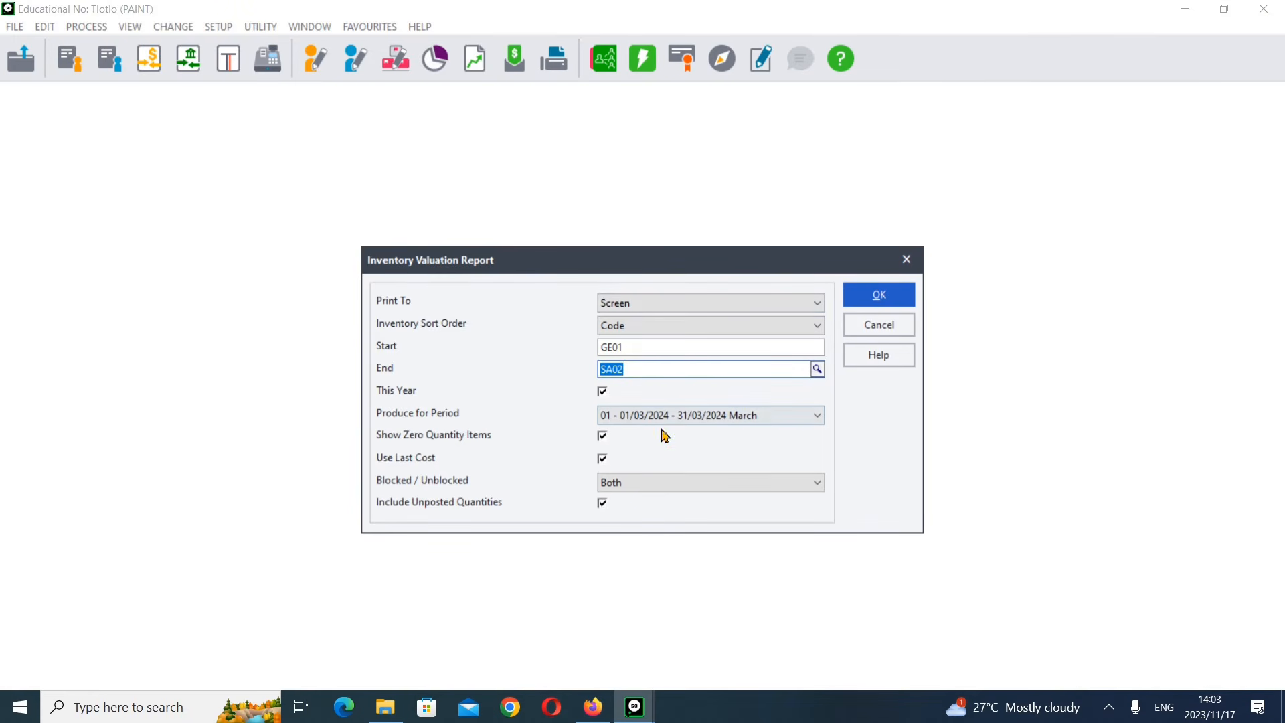
Step: Review the stock list on the exam paper, then generate the inventory valuation report on screen
click(584, 714)
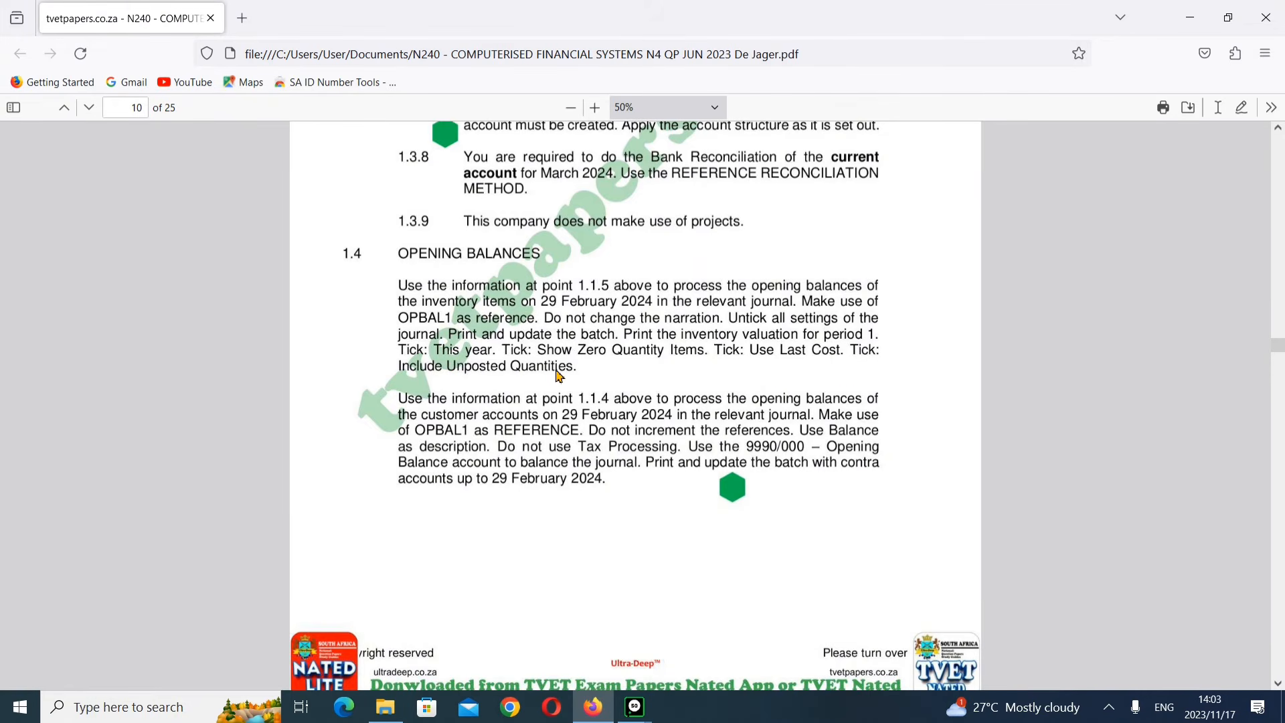
scroll(560, 379, up, 15)
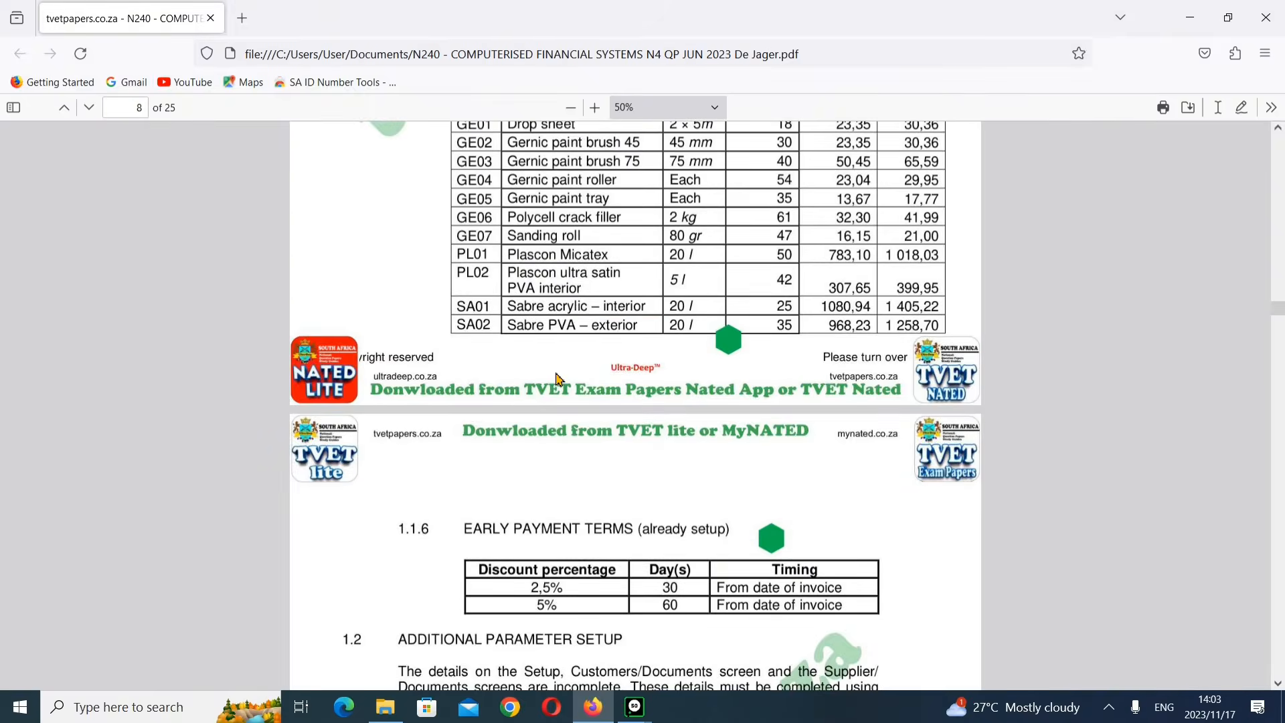
scroll(569, 385, down, 10)
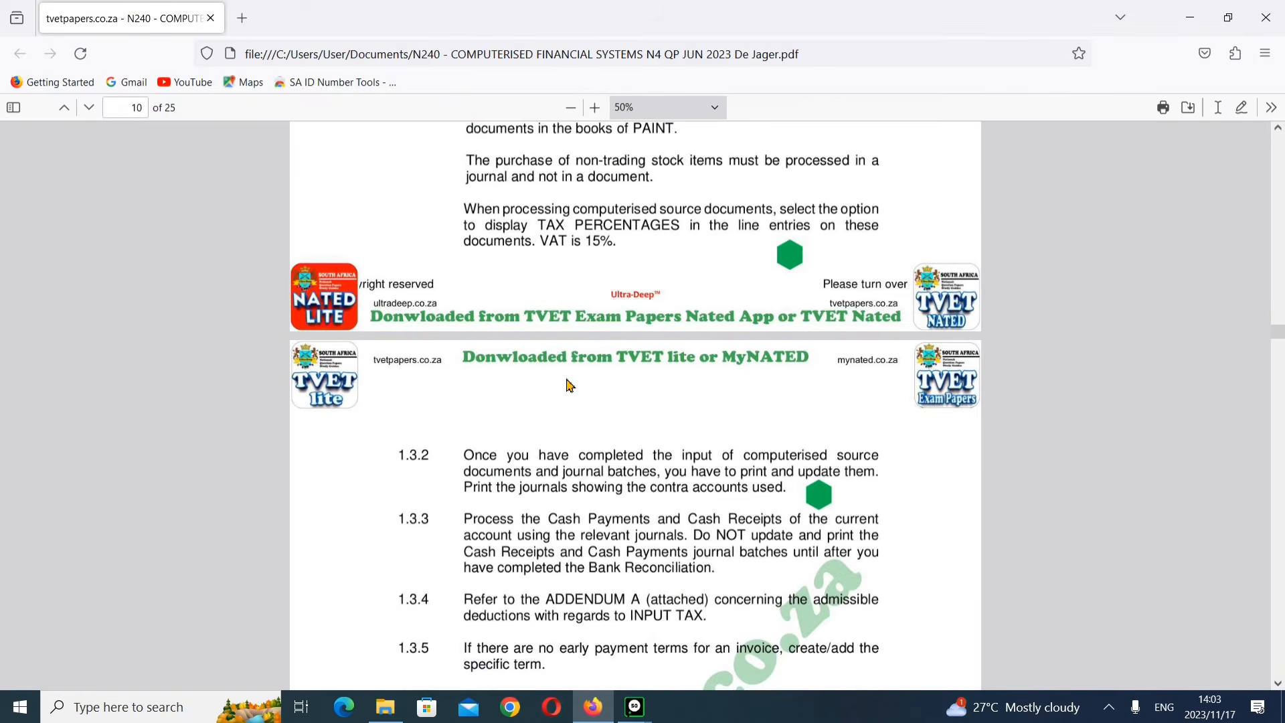
scroll(569, 386, down, 4)
mouse_move(624, 718)
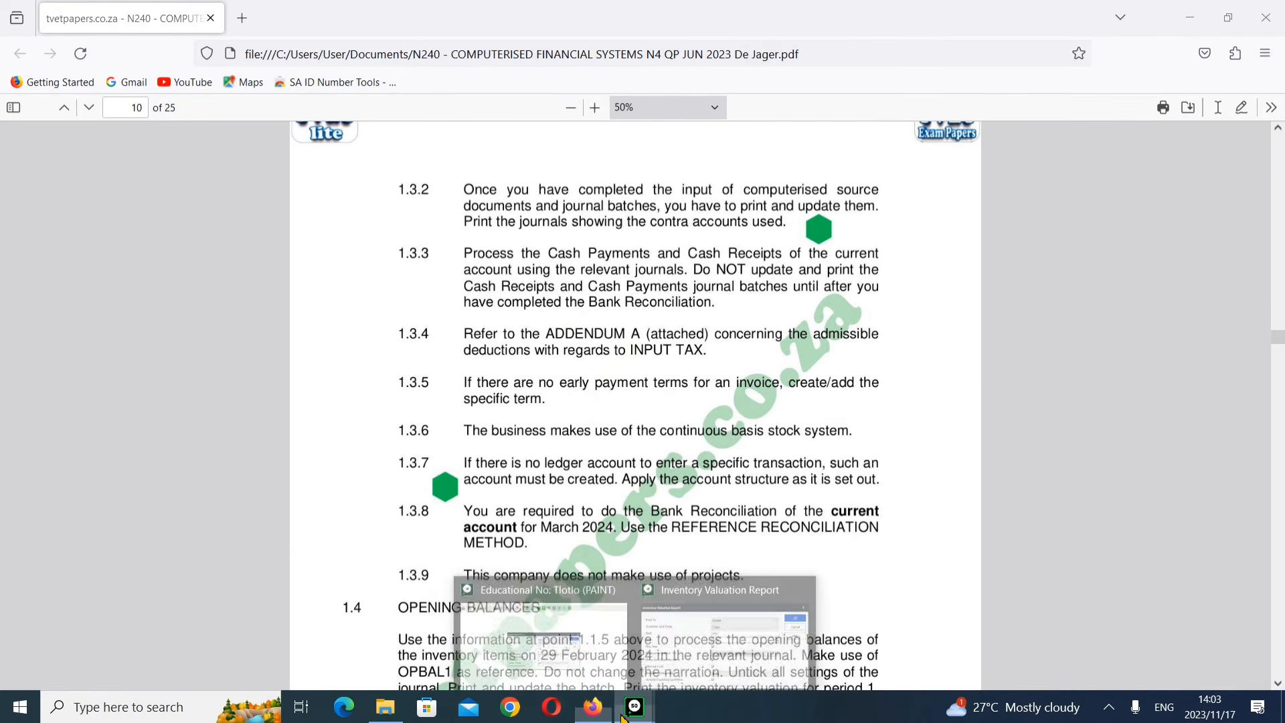
click(696, 650)
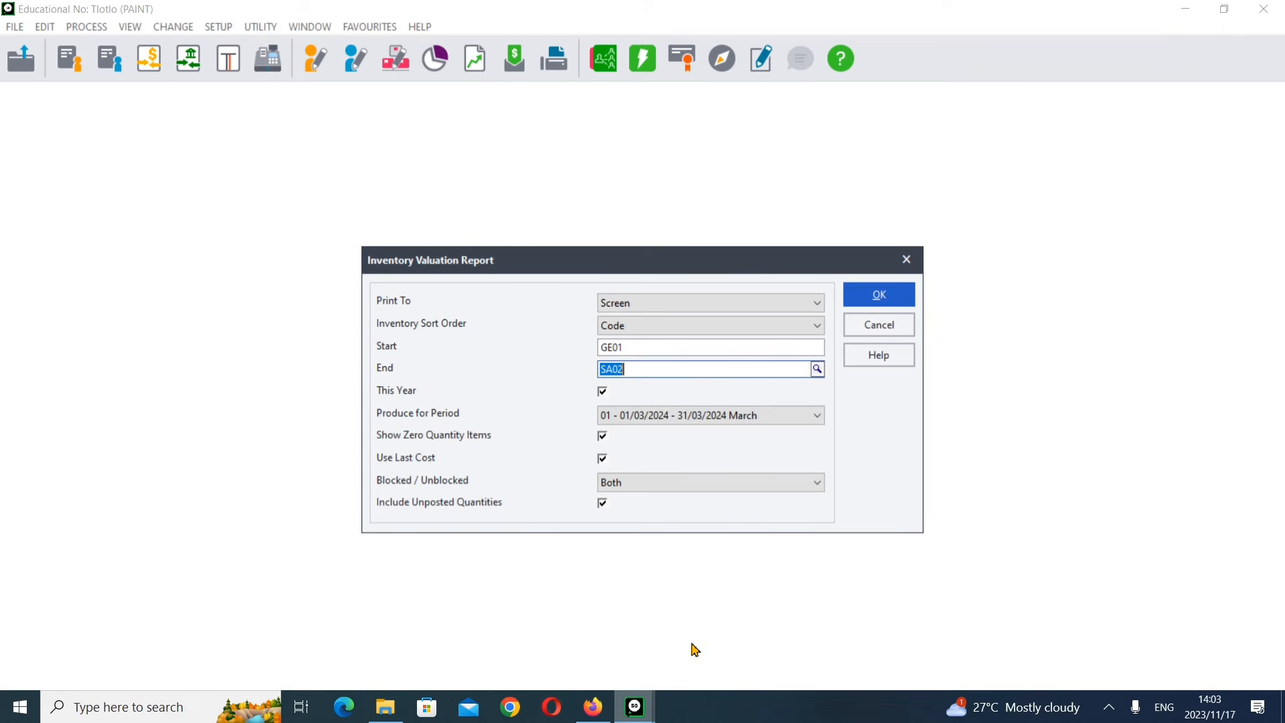
click(883, 296)
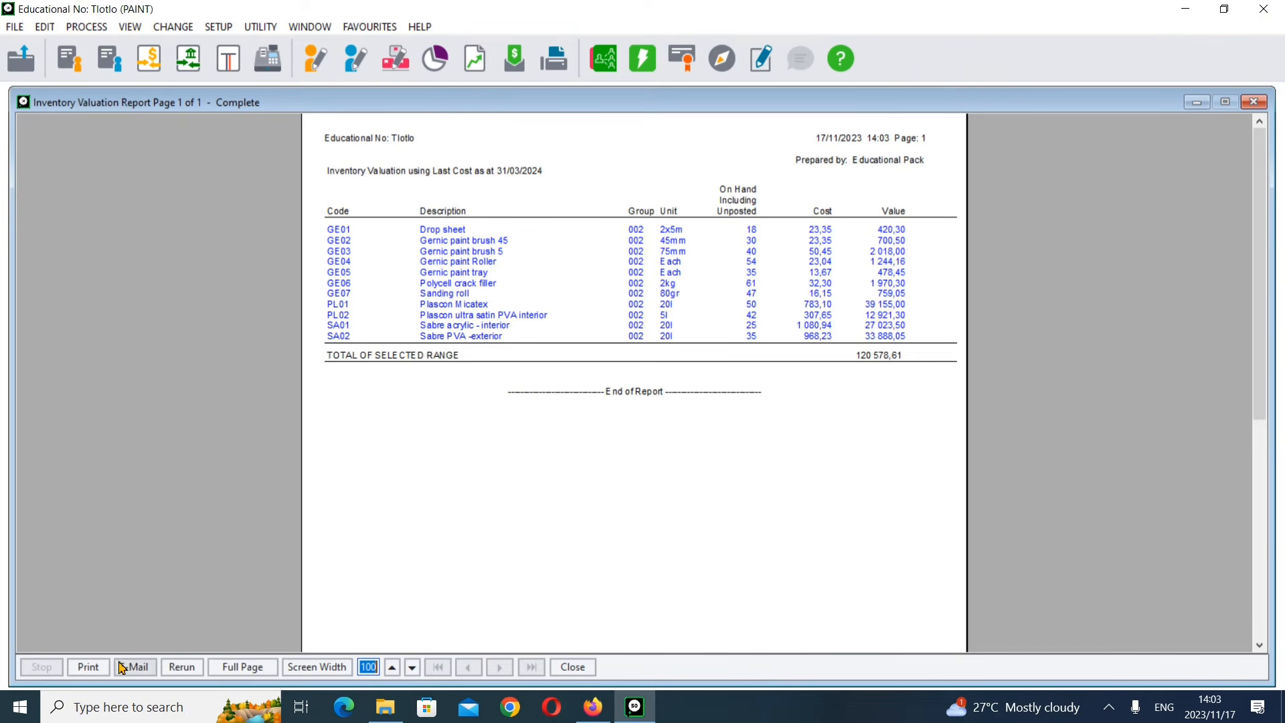
Step: Print the valuation report to PDF, saving it as INVENTORY VALUATION(1.11.2) in the CFS N4 folder
click(93, 667)
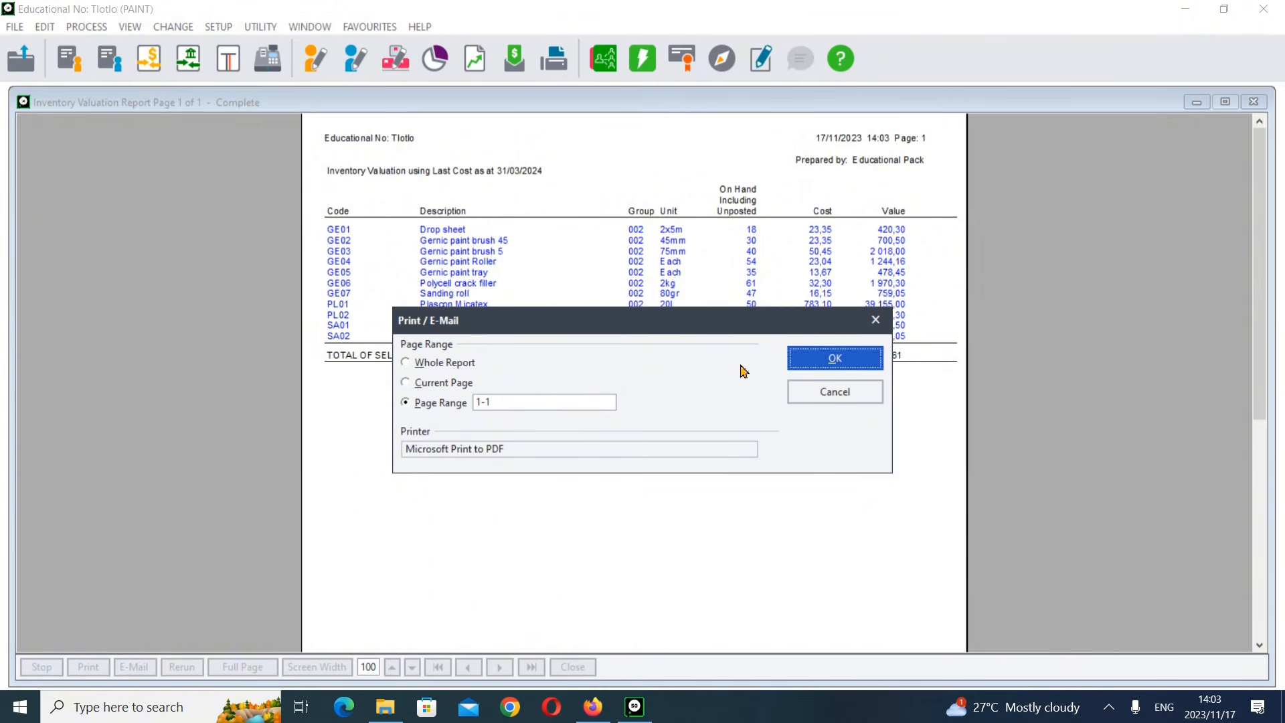
click(816, 361)
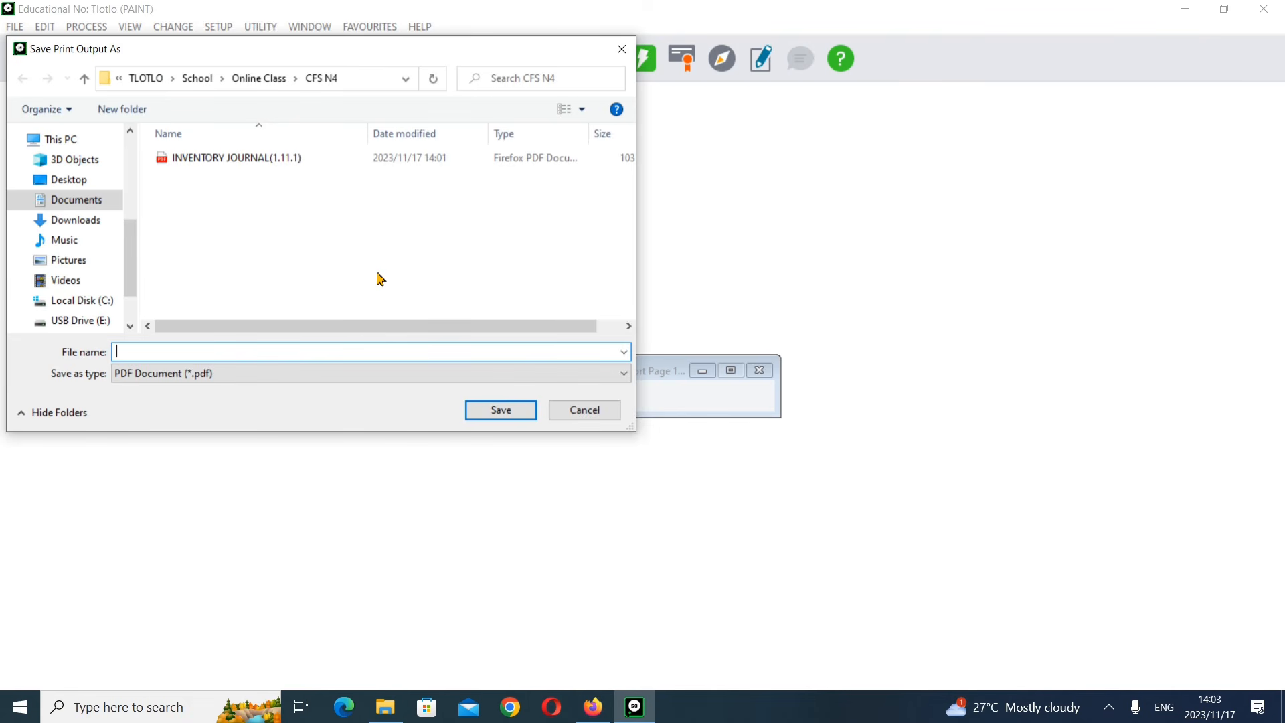
text(INVENT)
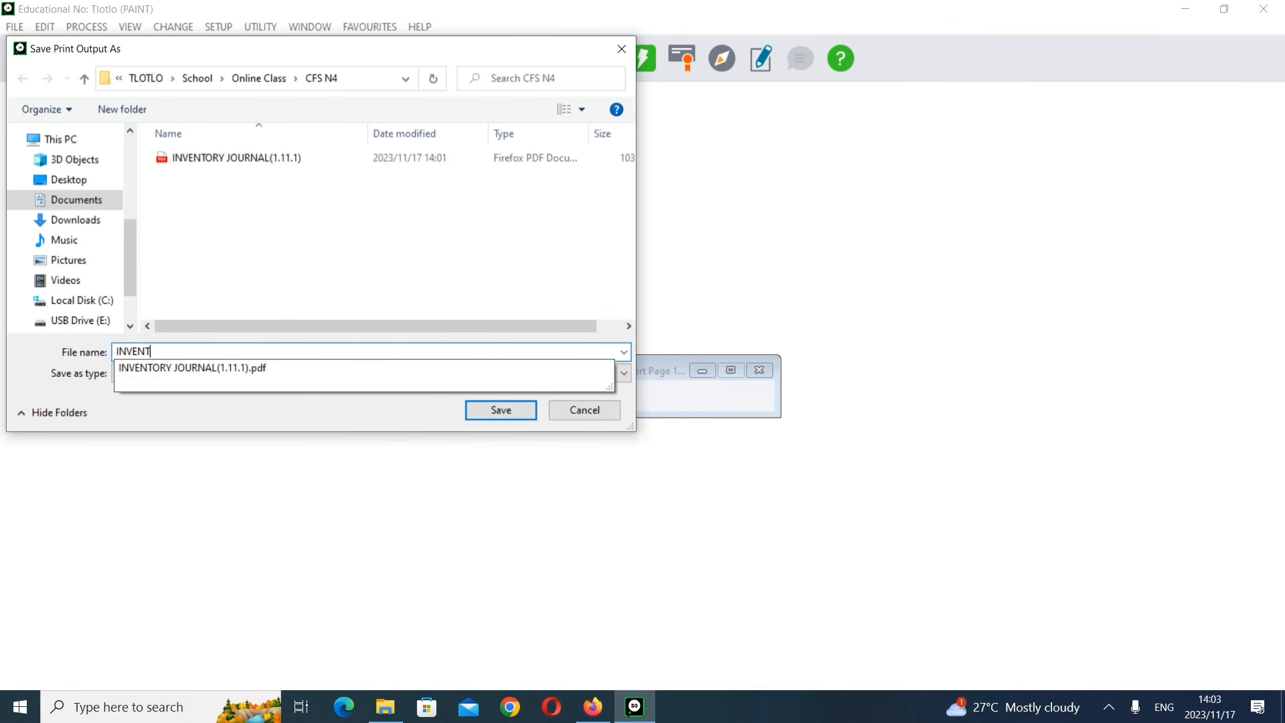
text(ORY vALUA)
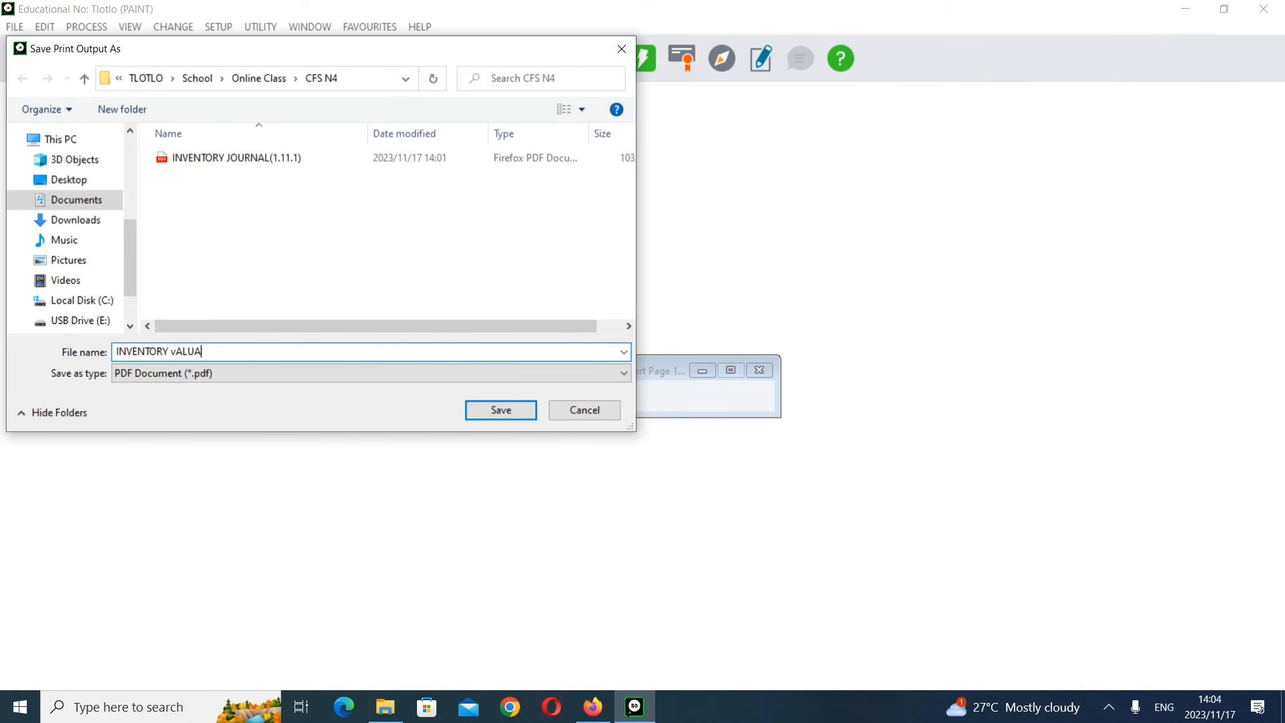
key(BackSpace)
key(BackSpace)
text(VA)
click(490, 417)
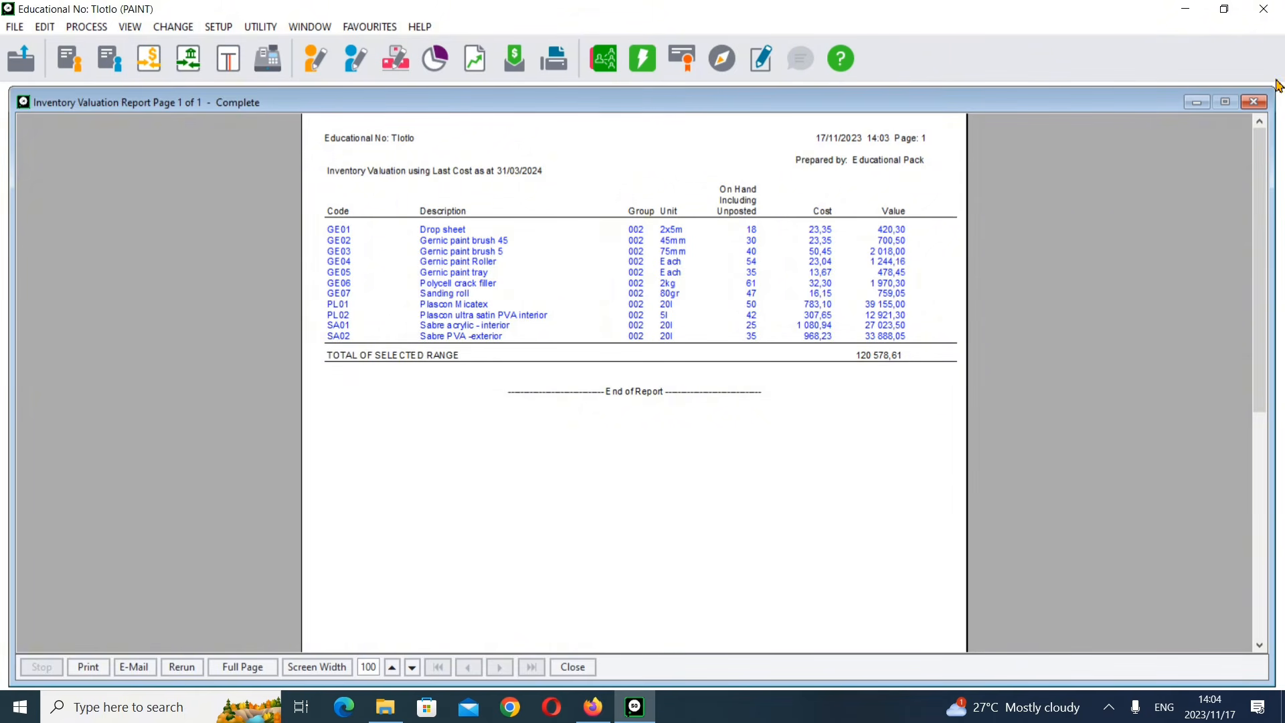
Step: Close the report window and scroll through the exam paper to its later pages
click(1253, 102)
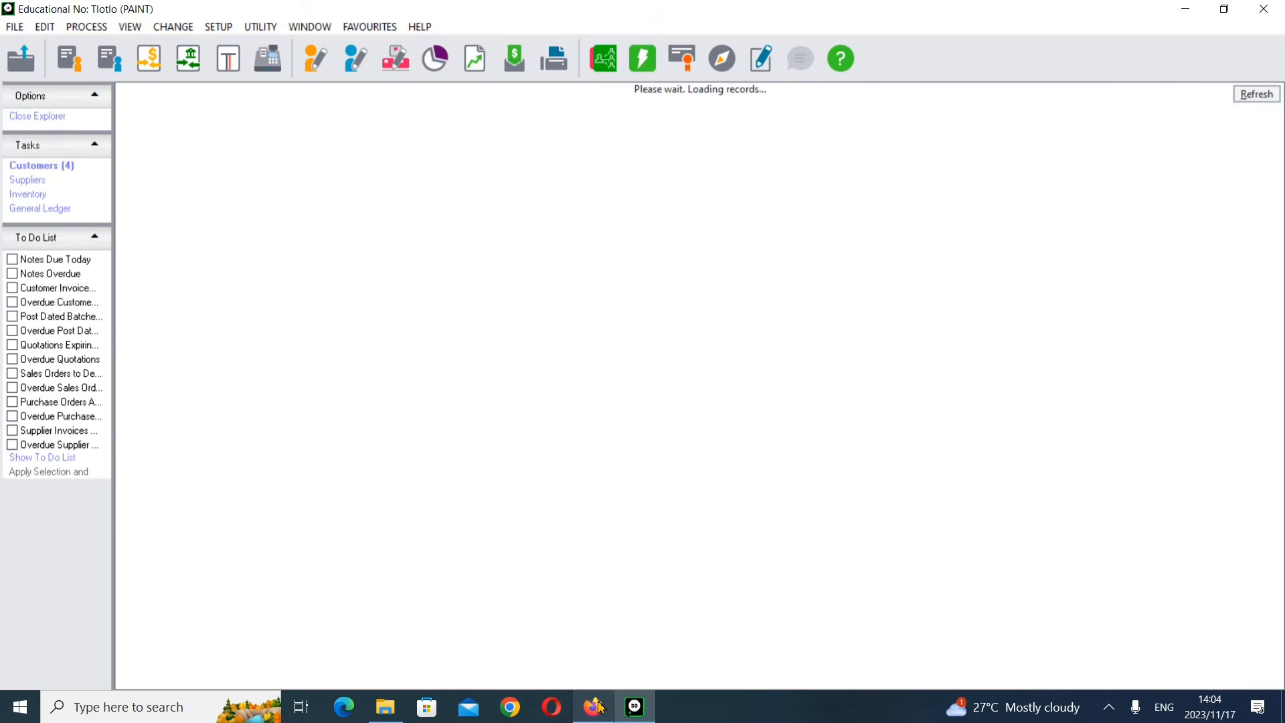
click(592, 707)
scroll(812, 453, down, 10)
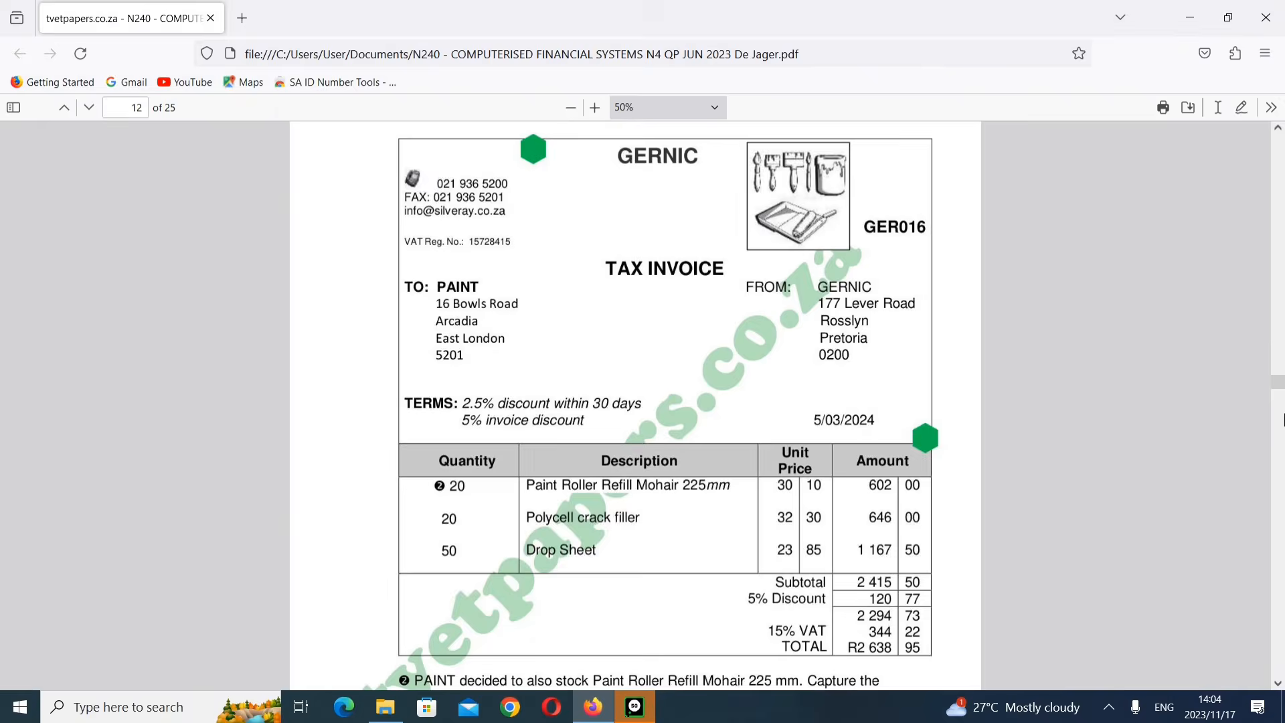
drag(1281, 386, 1283, 644)
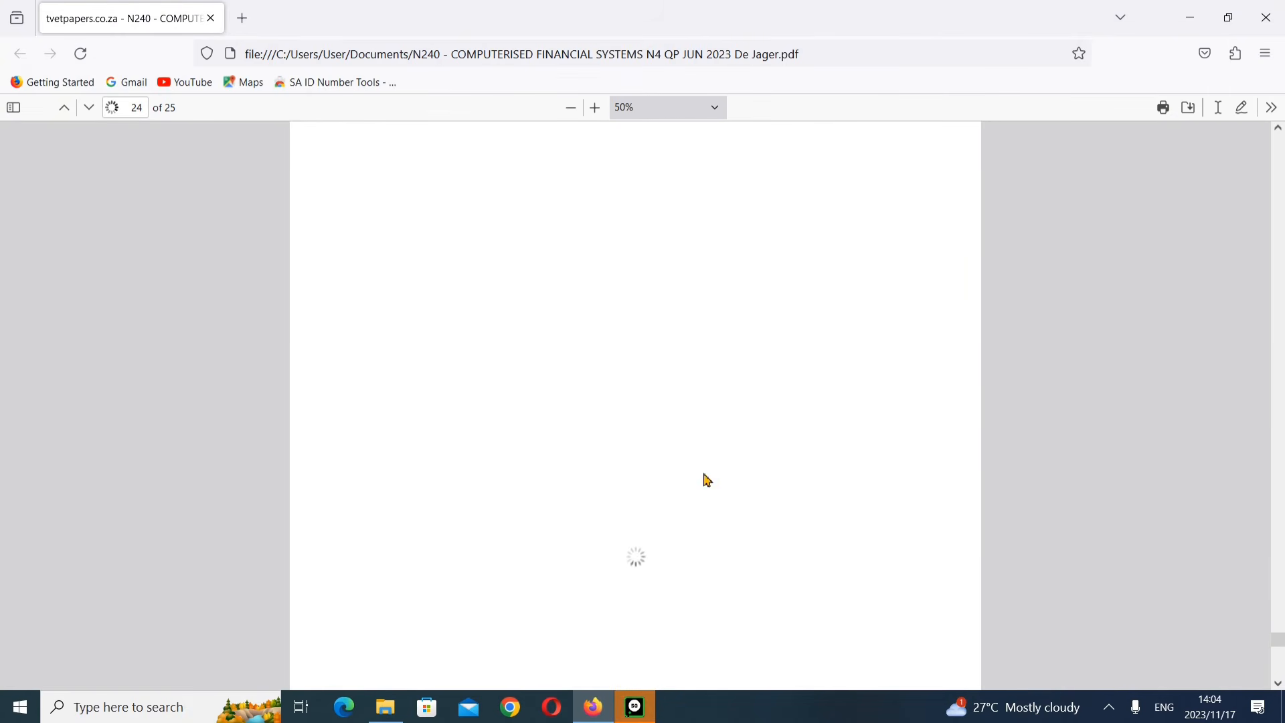
Step: Scroll through the exam paper to review the list of required printouts in section 1.11
scroll(811, 435, up, 8)
scroll(815, 435, up, 10)
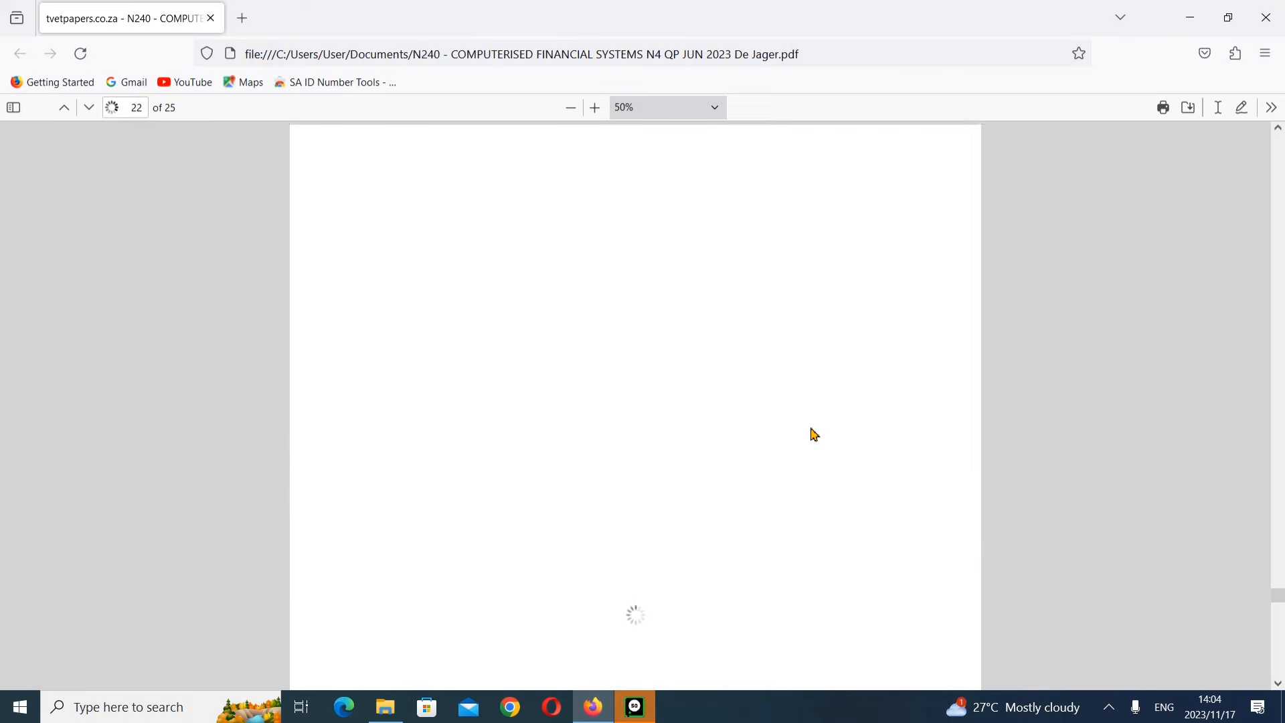
scroll(815, 435, up, 5)
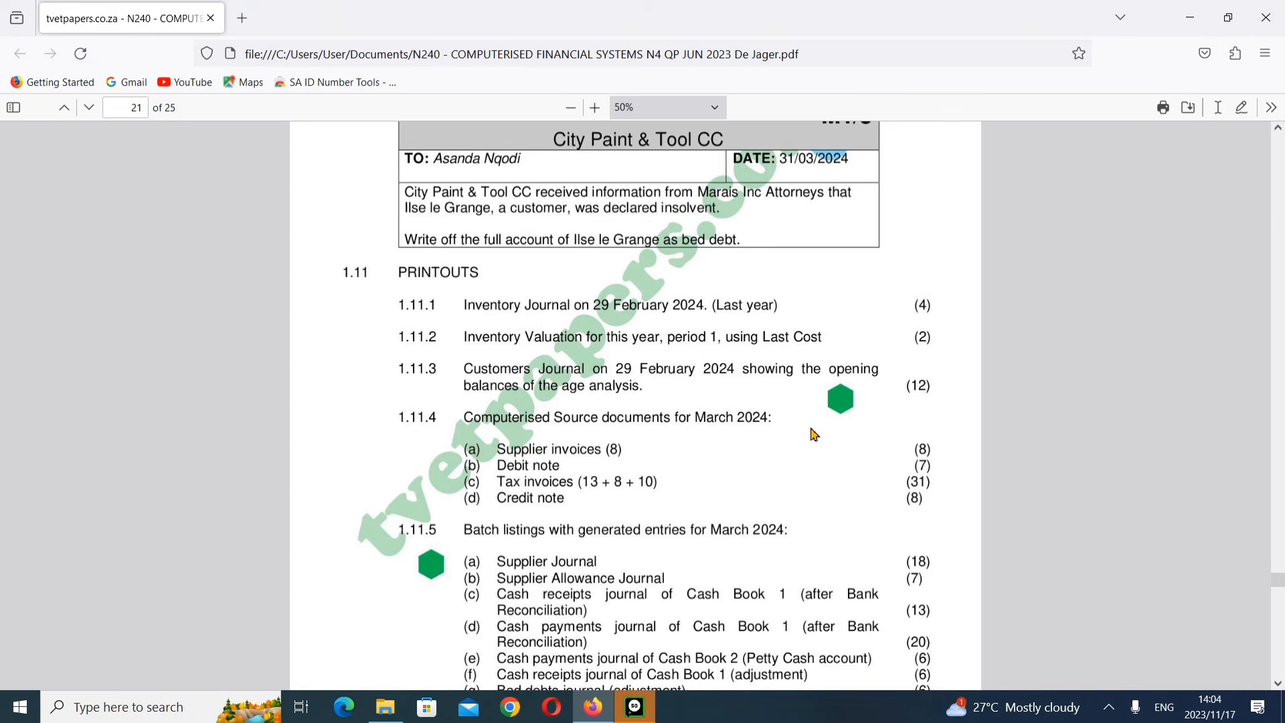
scroll(814, 435, down, 5)
scroll(815, 435, up, 4)
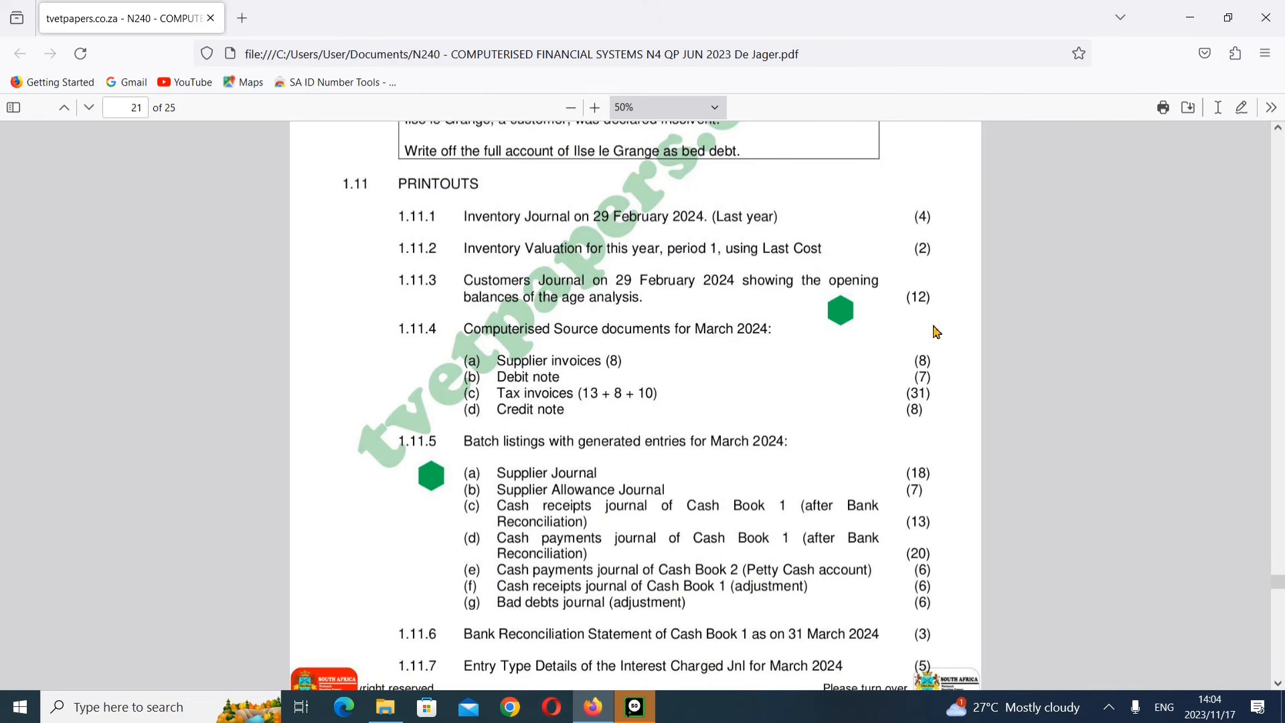
Step: Minimise the open windows and open the saved INVENTORY JOURNAL(1.11.1) PDF from the CFS N4 folder
click(1199, 22)
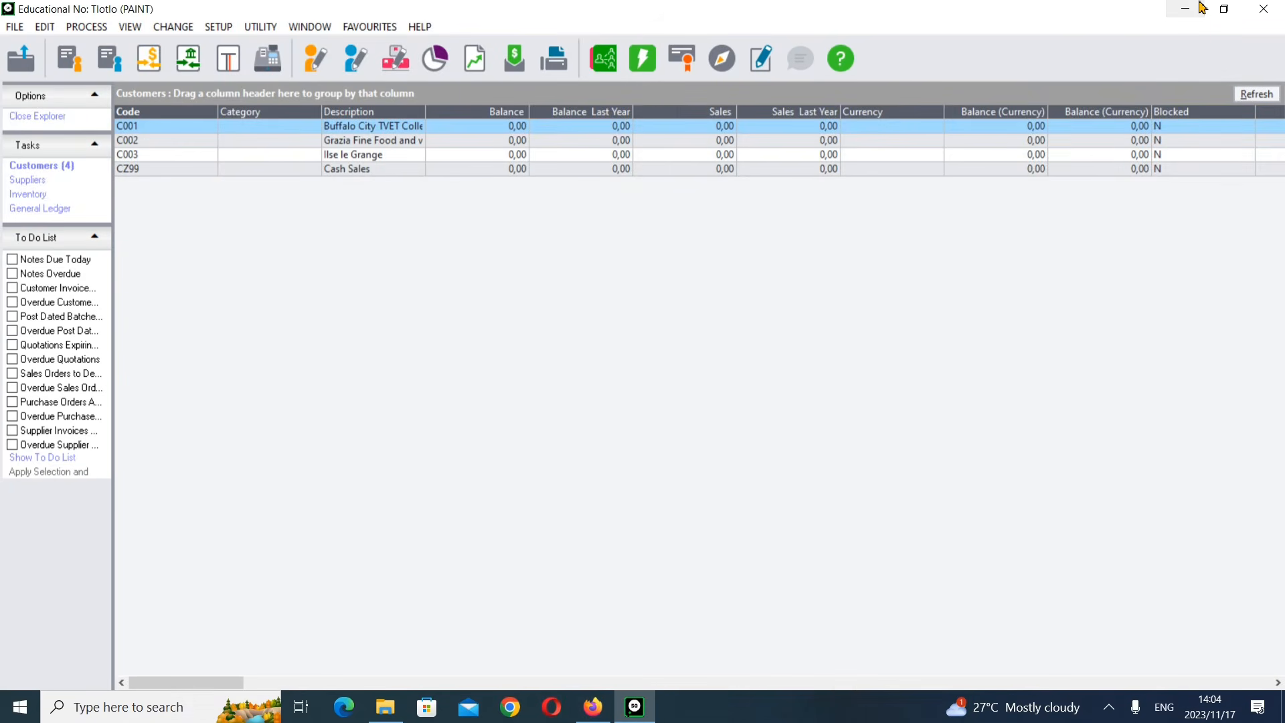
click(1195, 8)
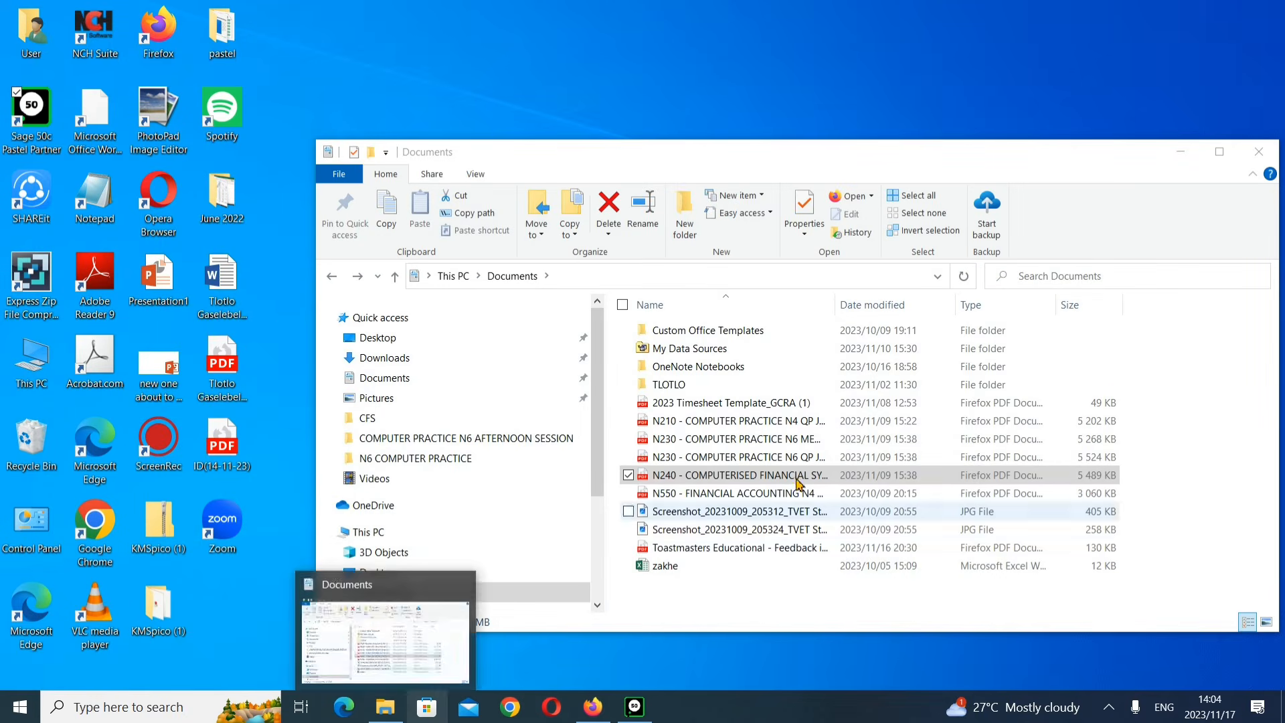
double_click(758, 385)
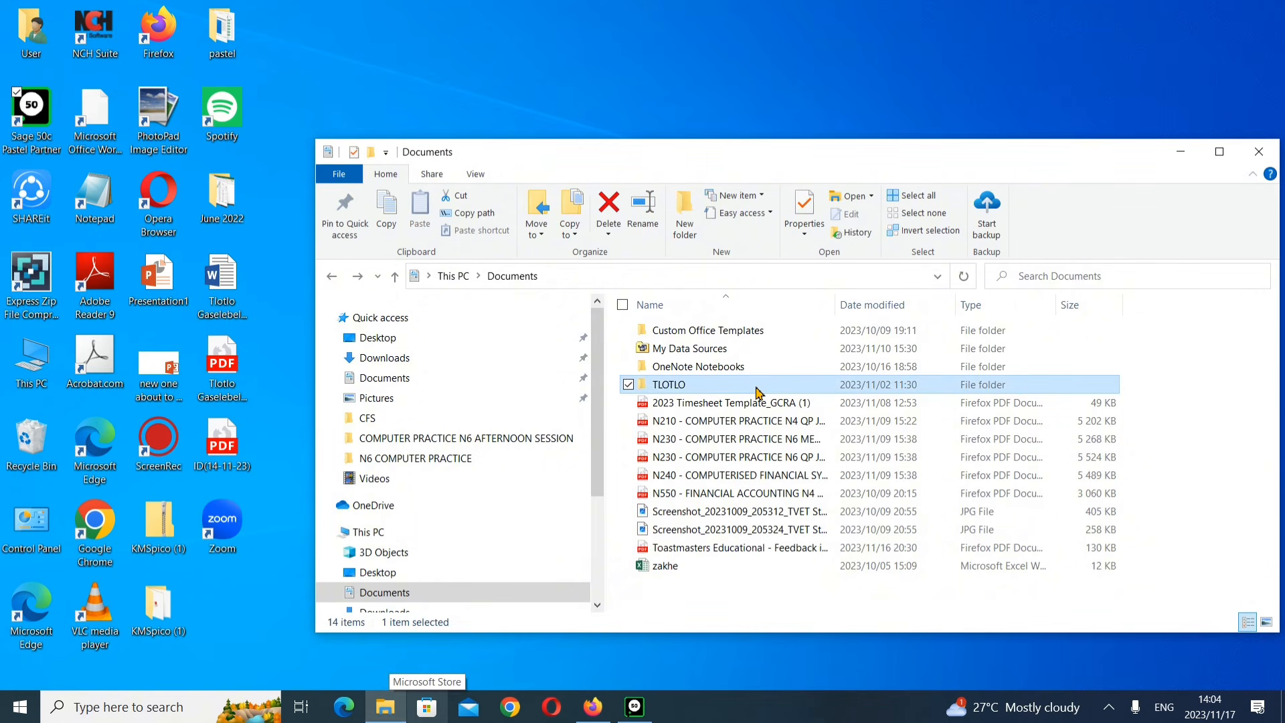
double_click(693, 335)
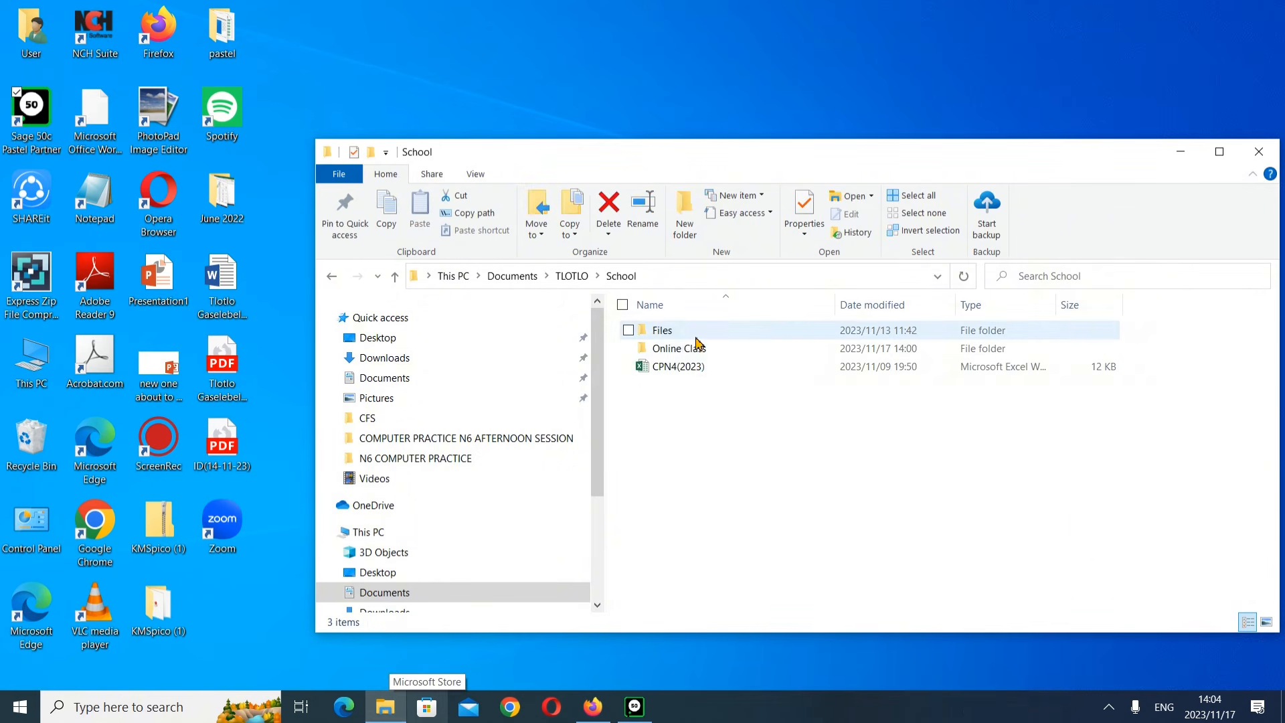
double_click(700, 348)
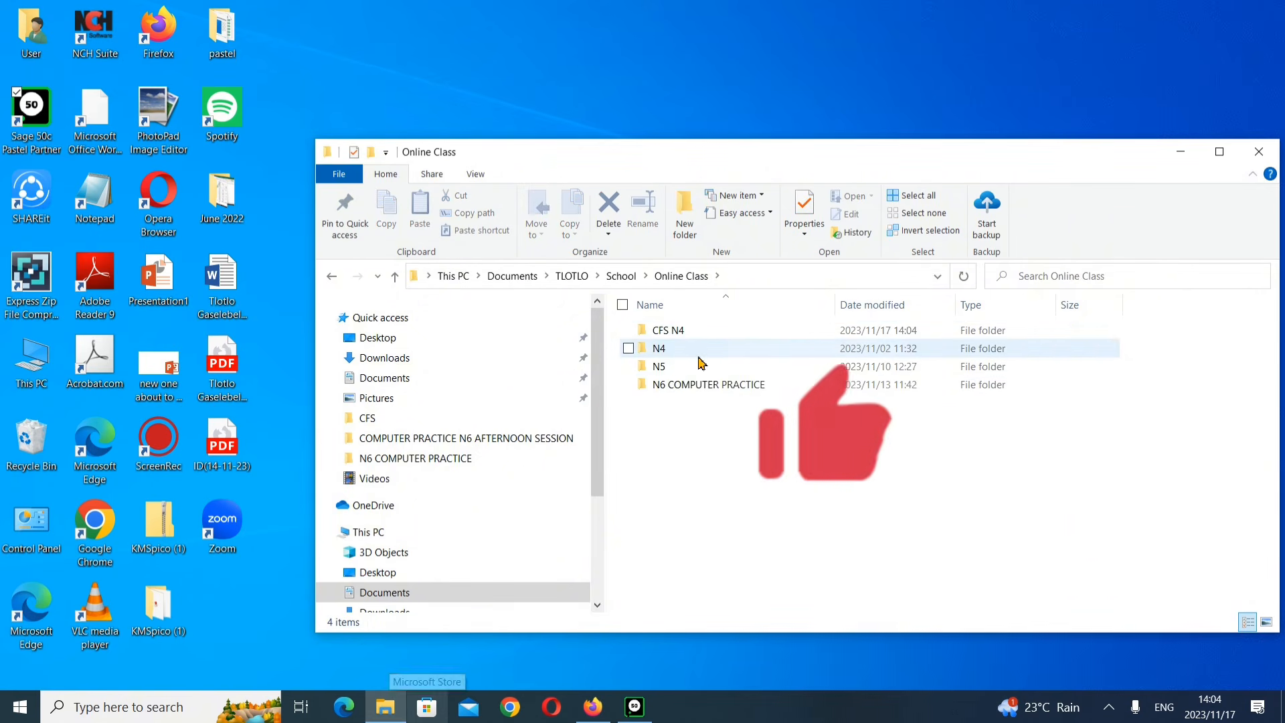
double_click(700, 334)
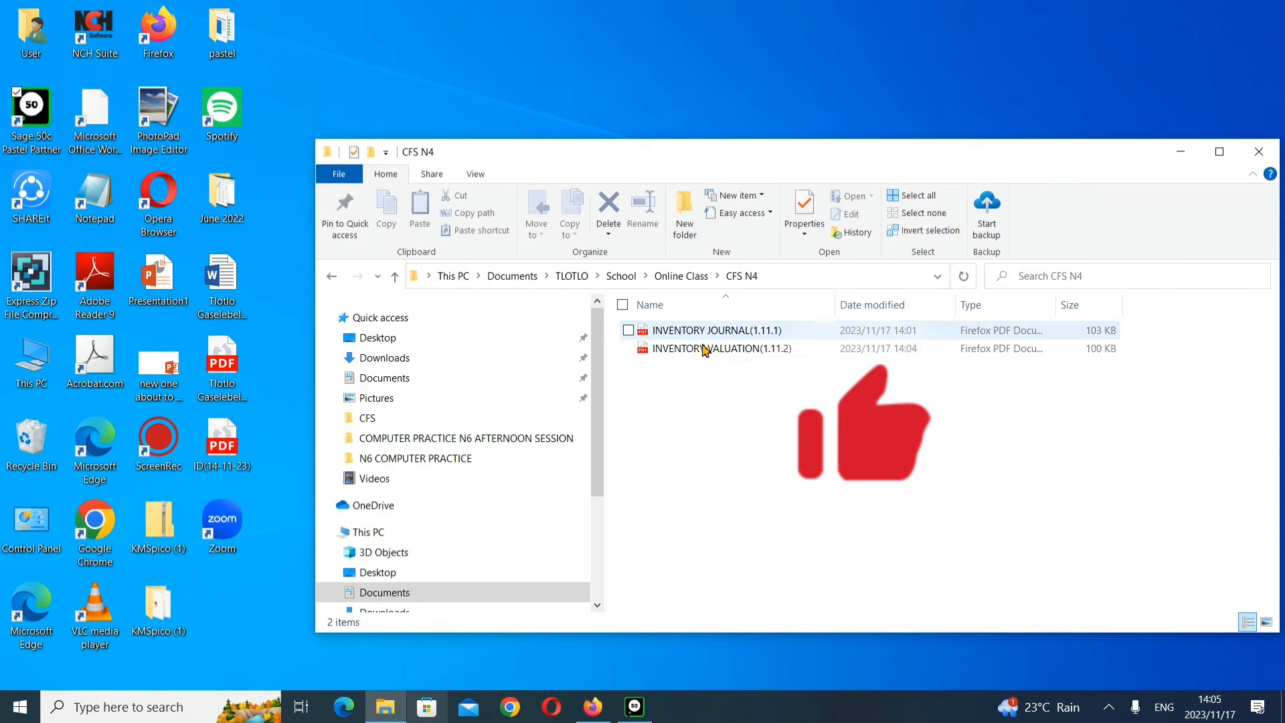
click(713, 335)
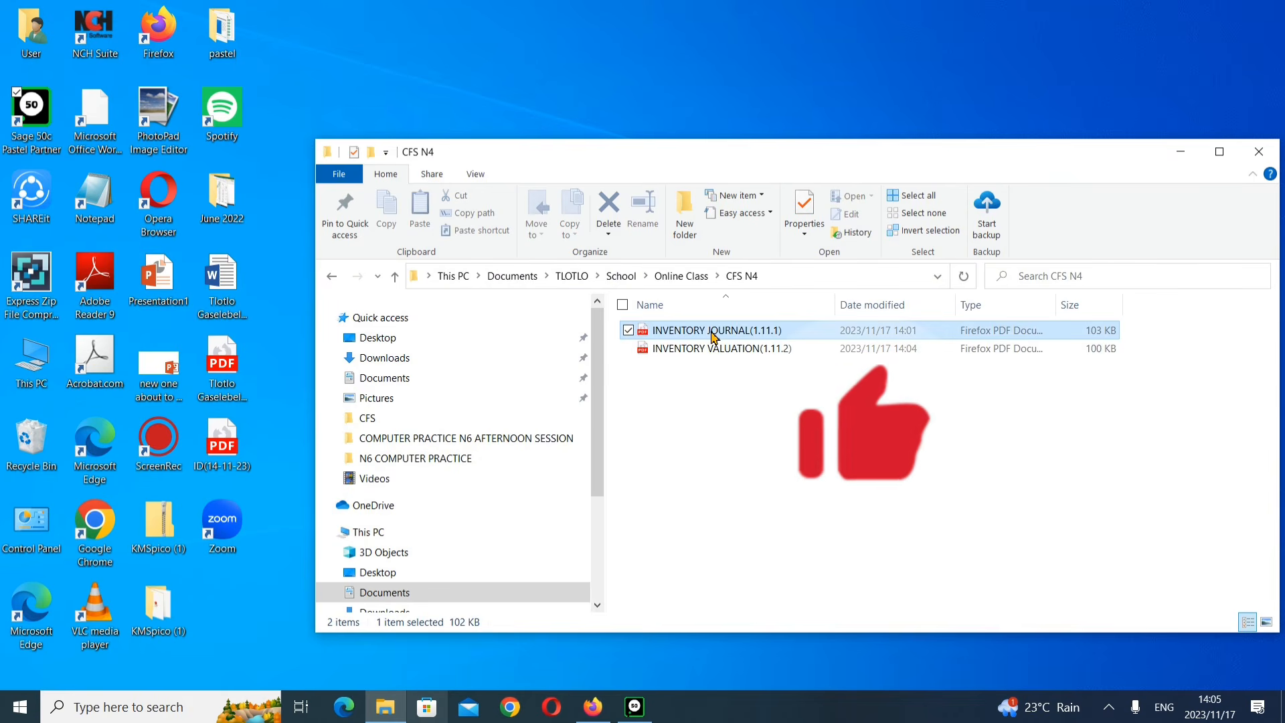
double_click(713, 334)
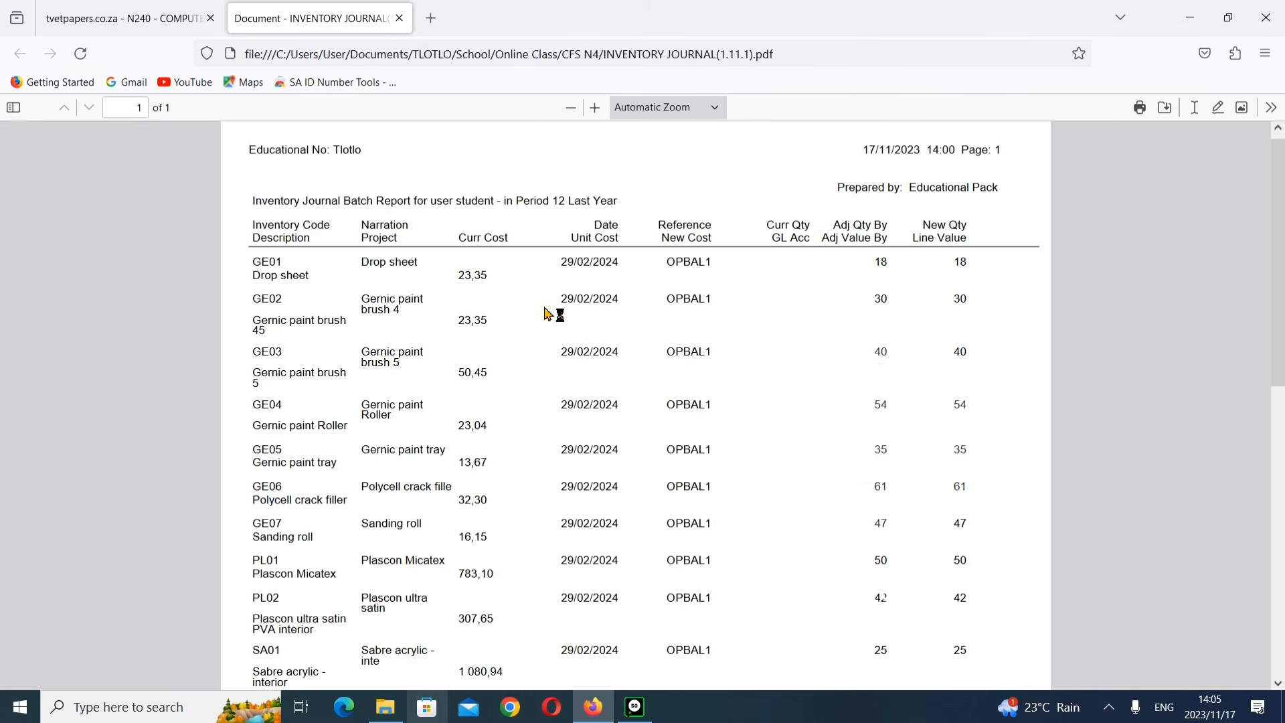
Step: Scroll through the inventory journal PDF to check its items, costs and quantities
scroll(529, 320, down, 5)
scroll(548, 314, up, 3)
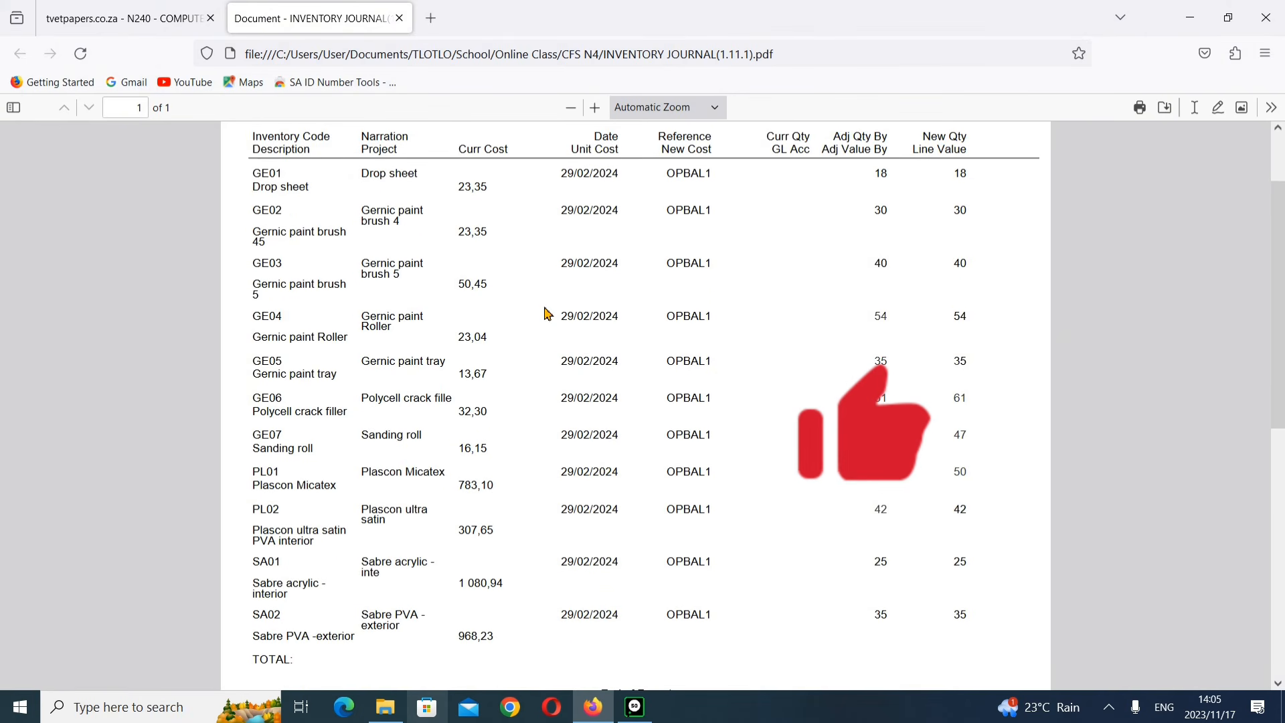
scroll(548, 314, up, 1)
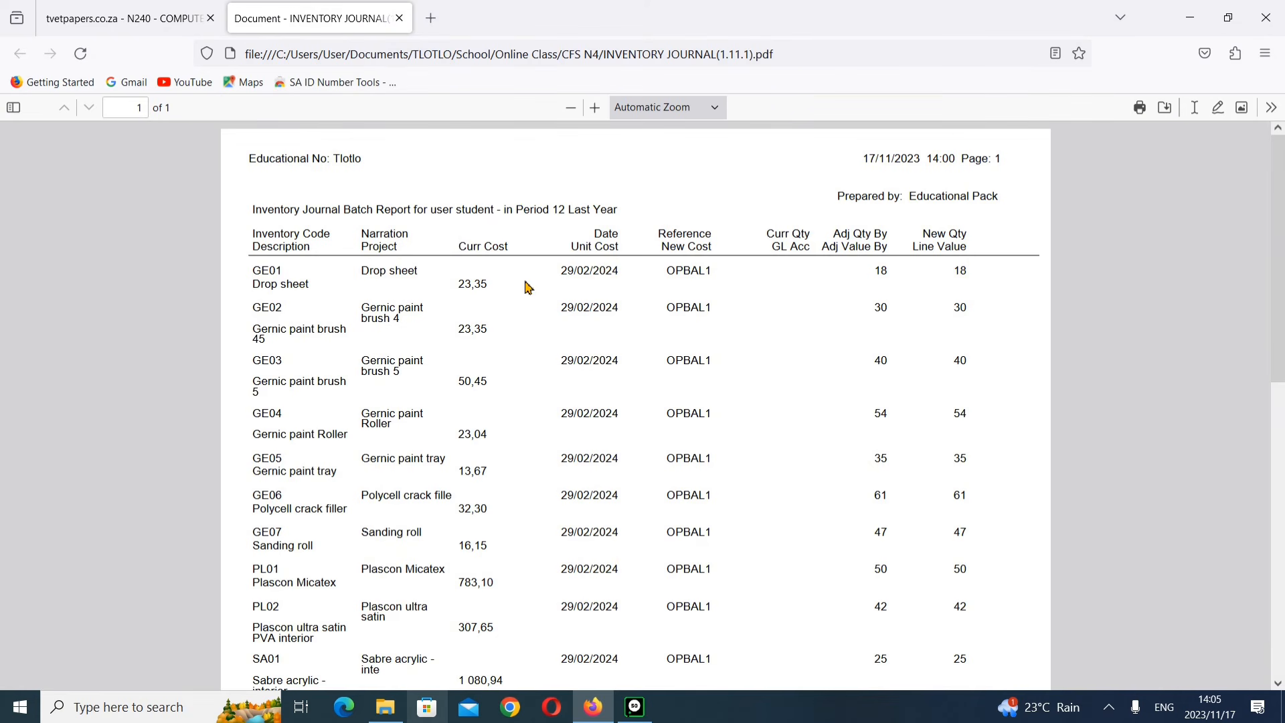
scroll(527, 289, down, 3)
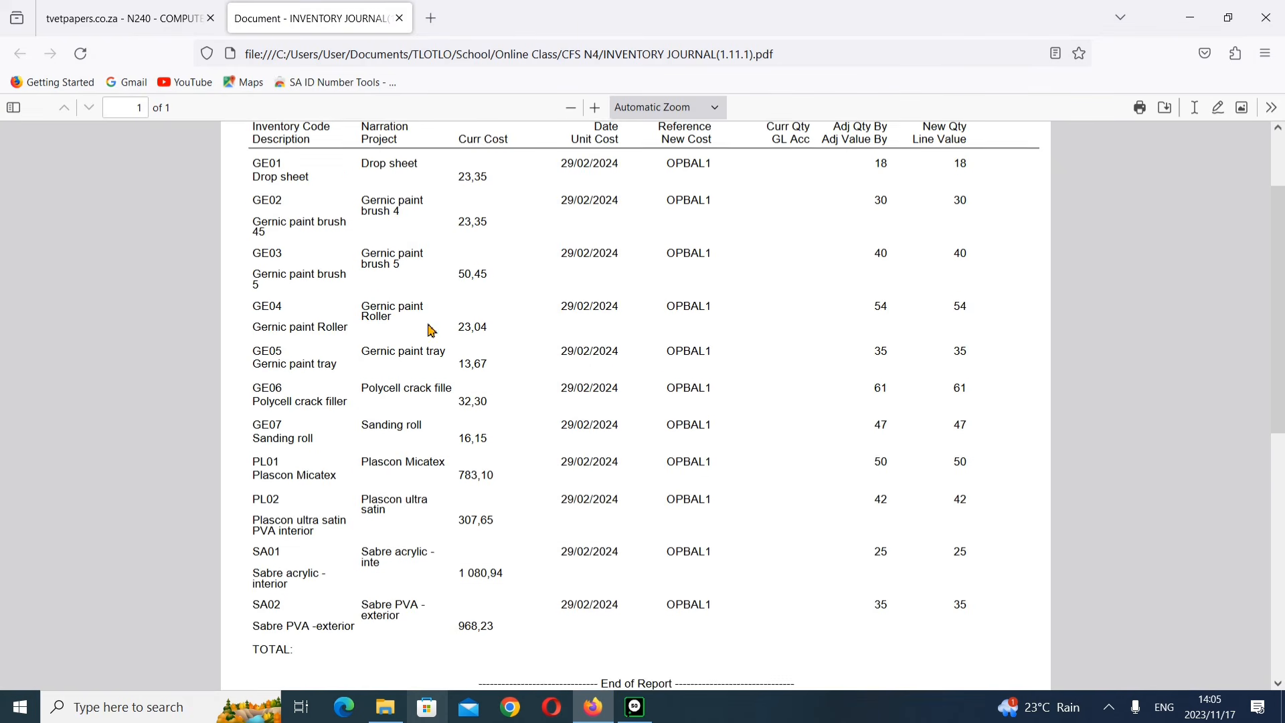
scroll(431, 330, up, 1)
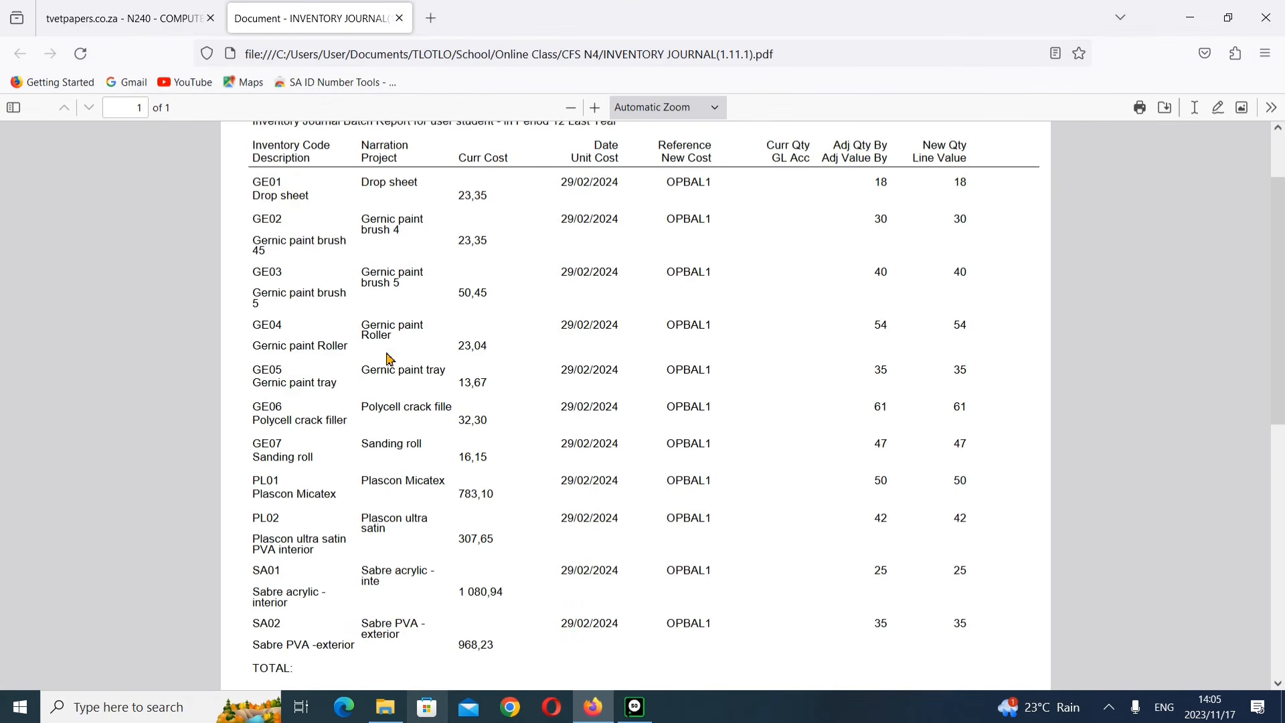
scroll(404, 604, down, 1)
scroll(405, 604, down, 1)
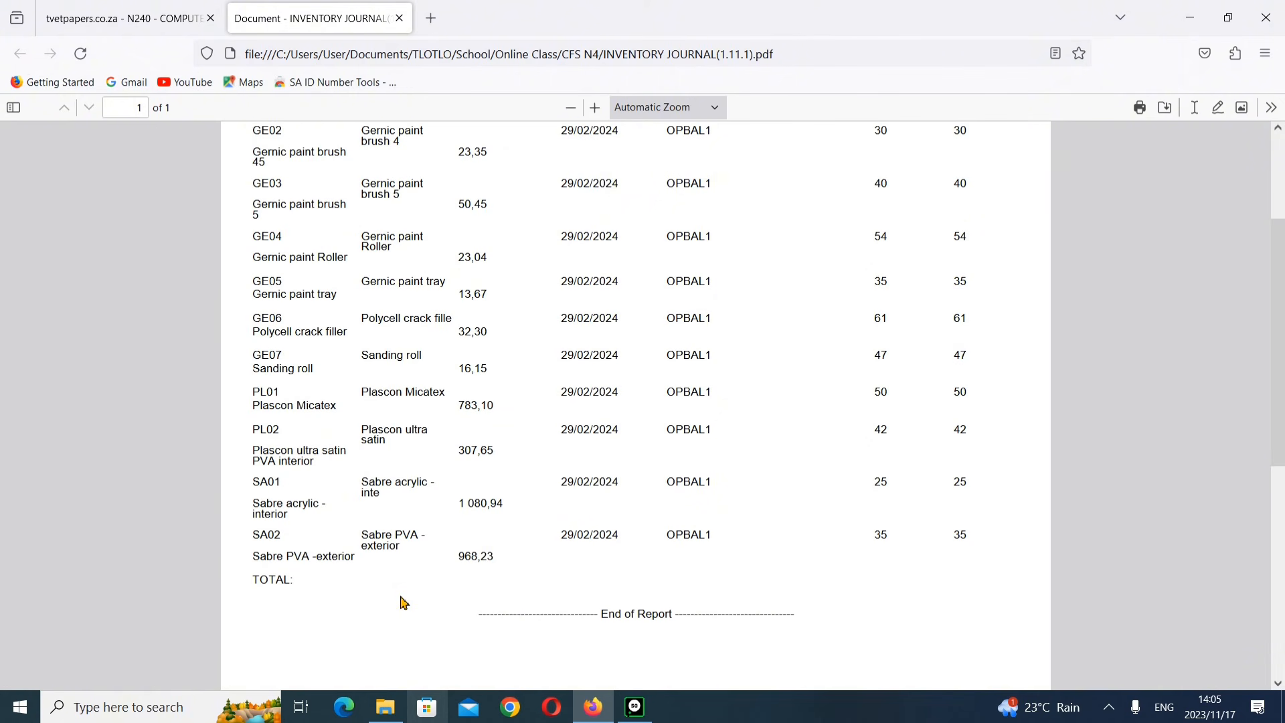
scroll(709, 556, up, 4)
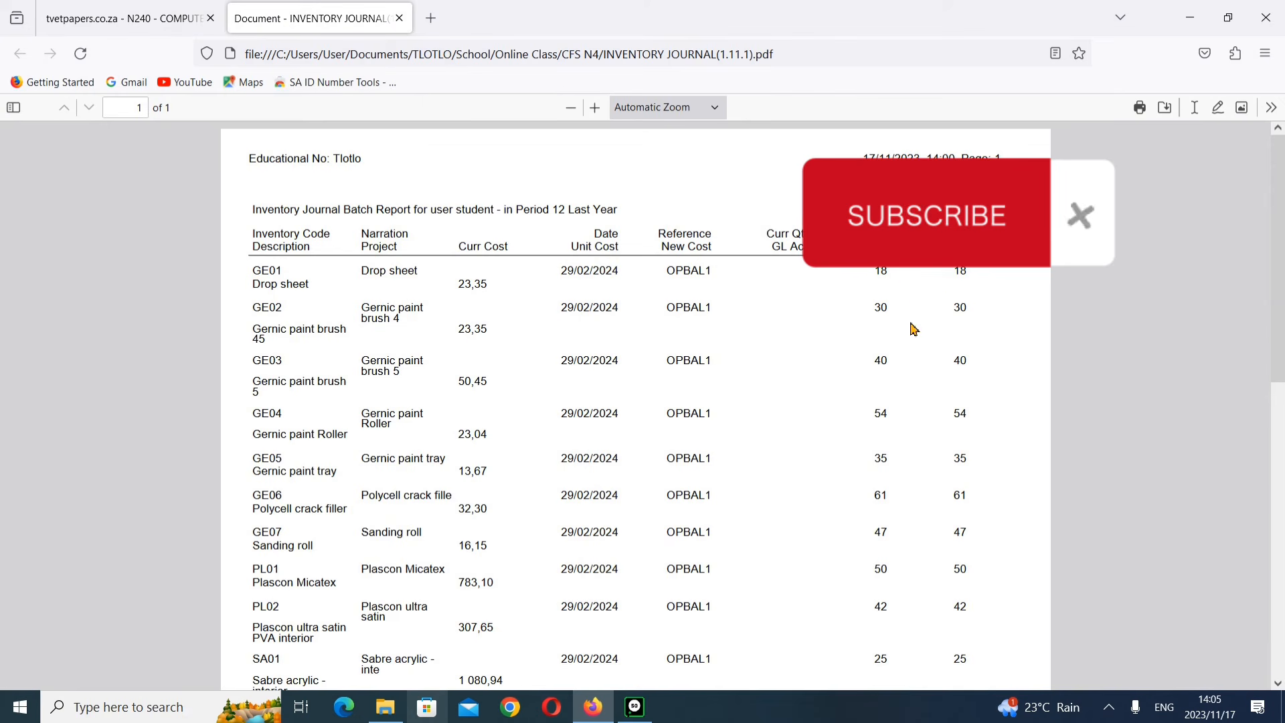
scroll(887, 360, down, 2)
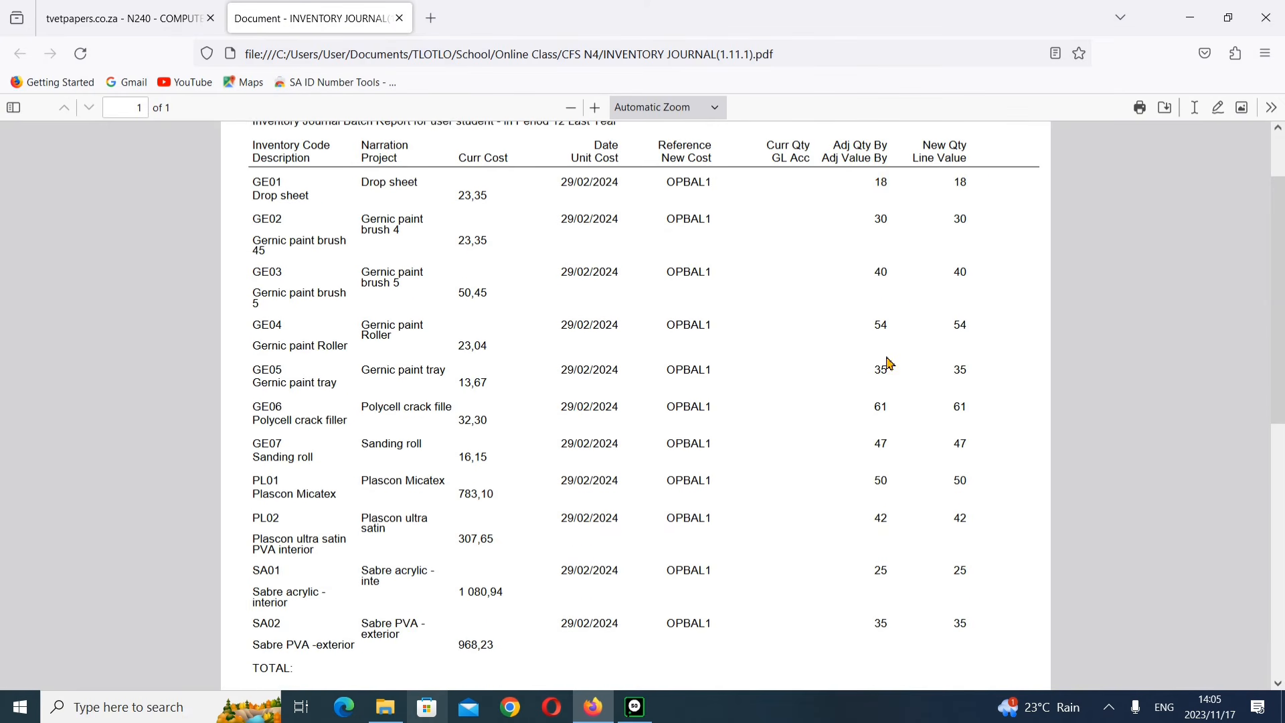
scroll(677, 421, down, 2)
scroll(674, 422, up, 4)
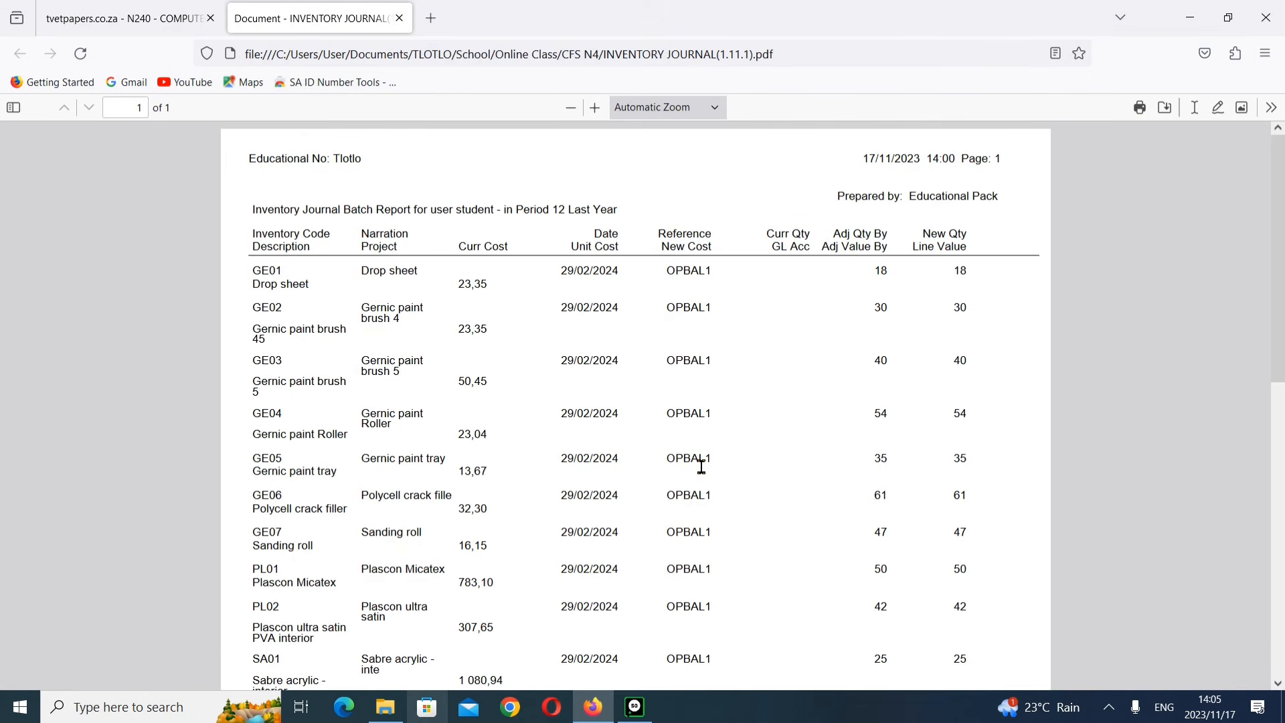
scroll(702, 467, down, 5)
scroll(700, 471, up, 2)
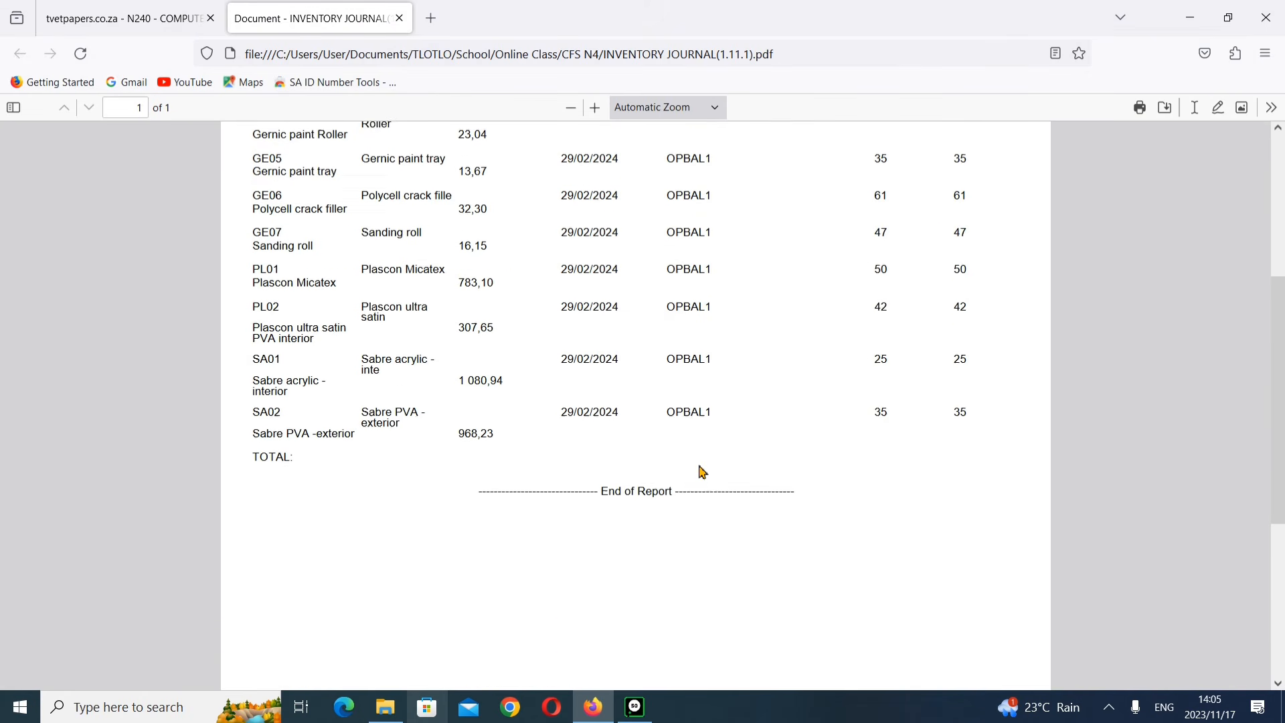
Step: Open the saved INVENTORY VALUATION(1.11.2) PDF from the CFS N4 folder and compare it with the inventory journal
click(1191, 17)
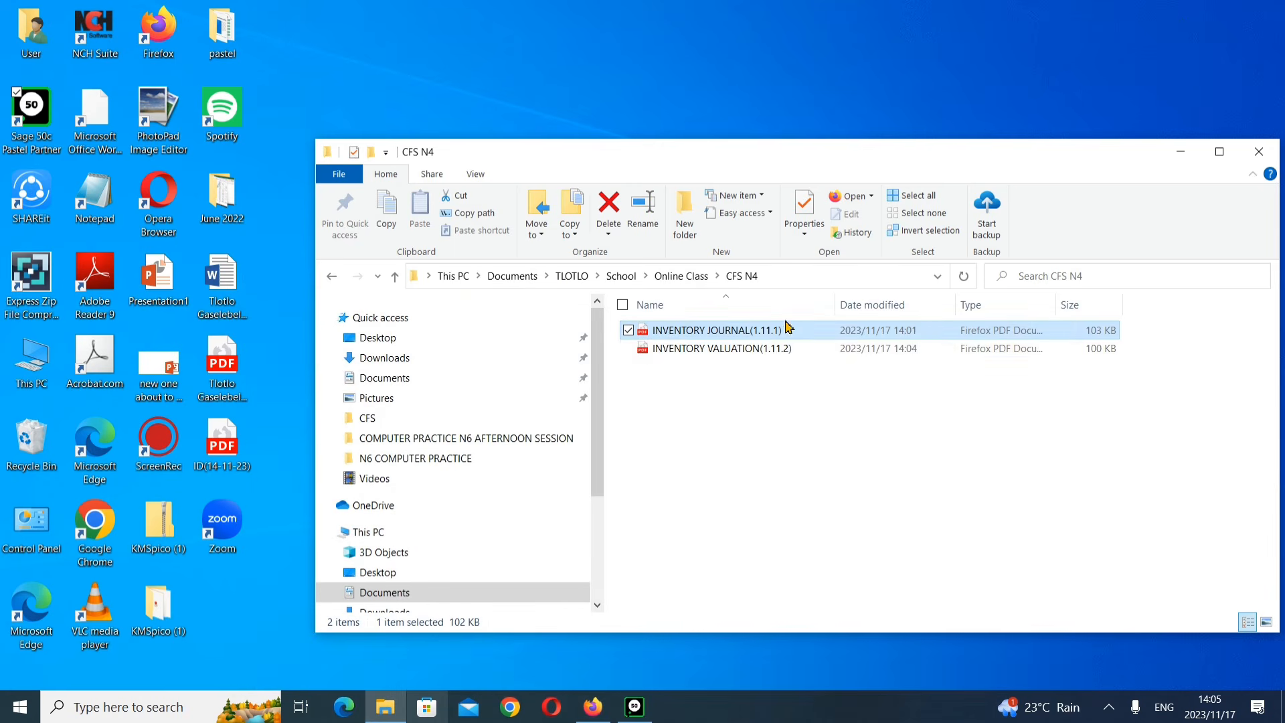
double_click(775, 349)
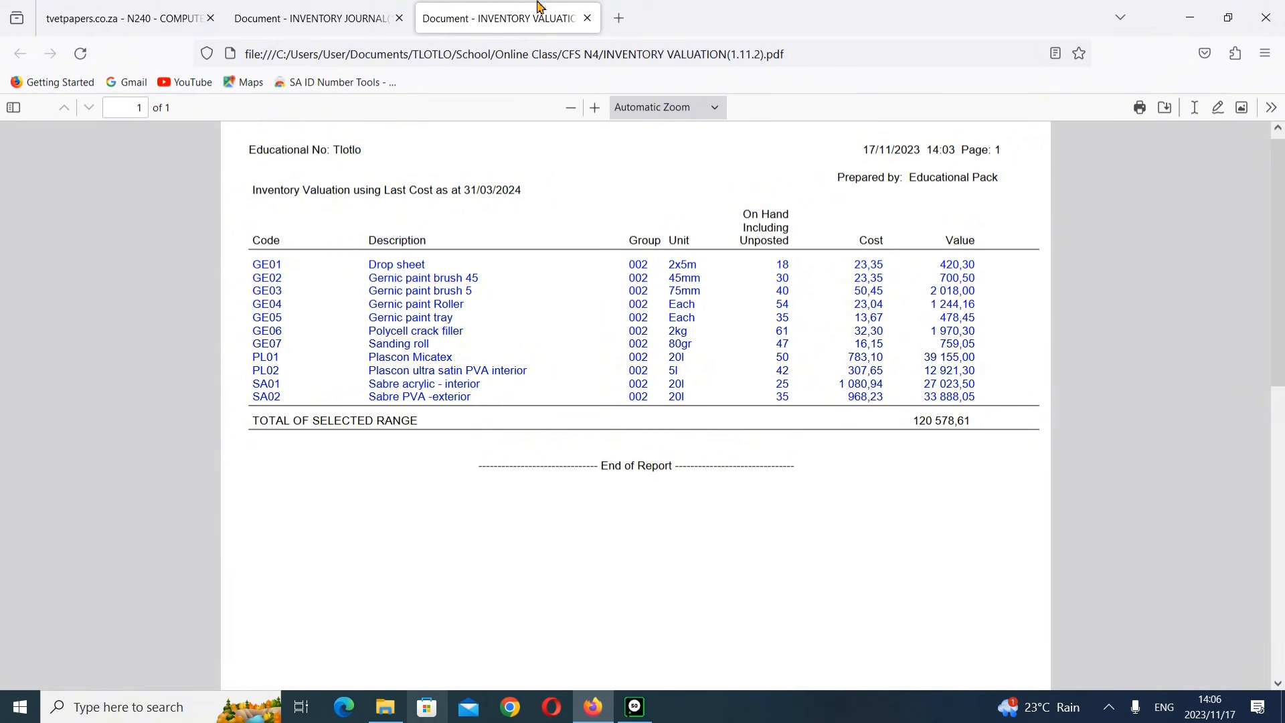
click(311, 26)
scroll(366, 249, up, 3)
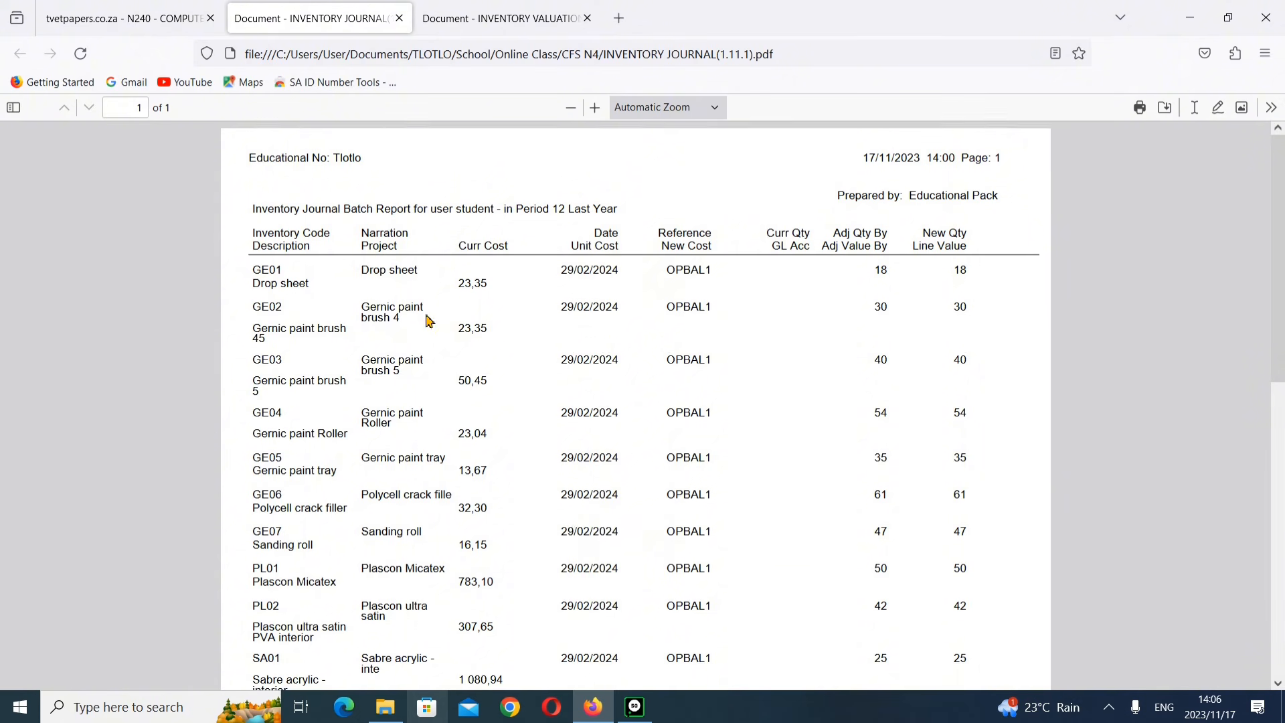
scroll(424, 322, down, 3)
scroll(423, 477, up, 3)
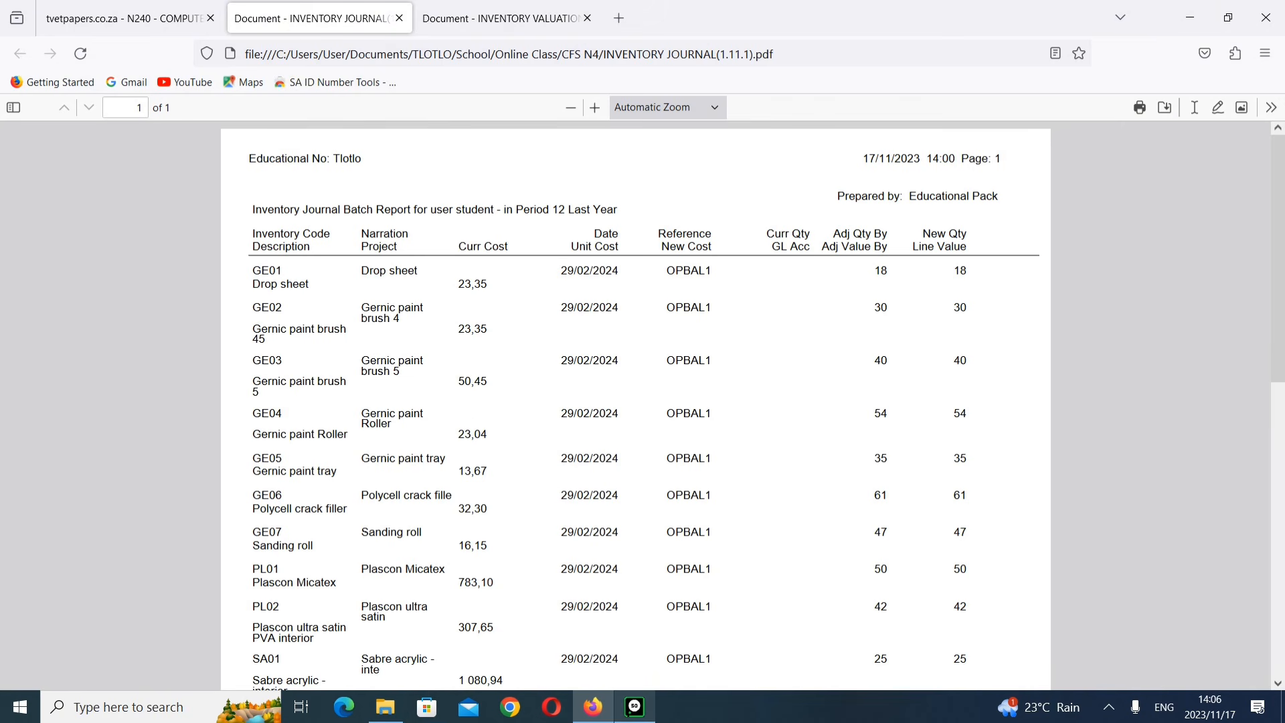
Step: Return to the exam paper and review the remaining printout requirements for March 2024
click(634, 707)
click(604, 715)
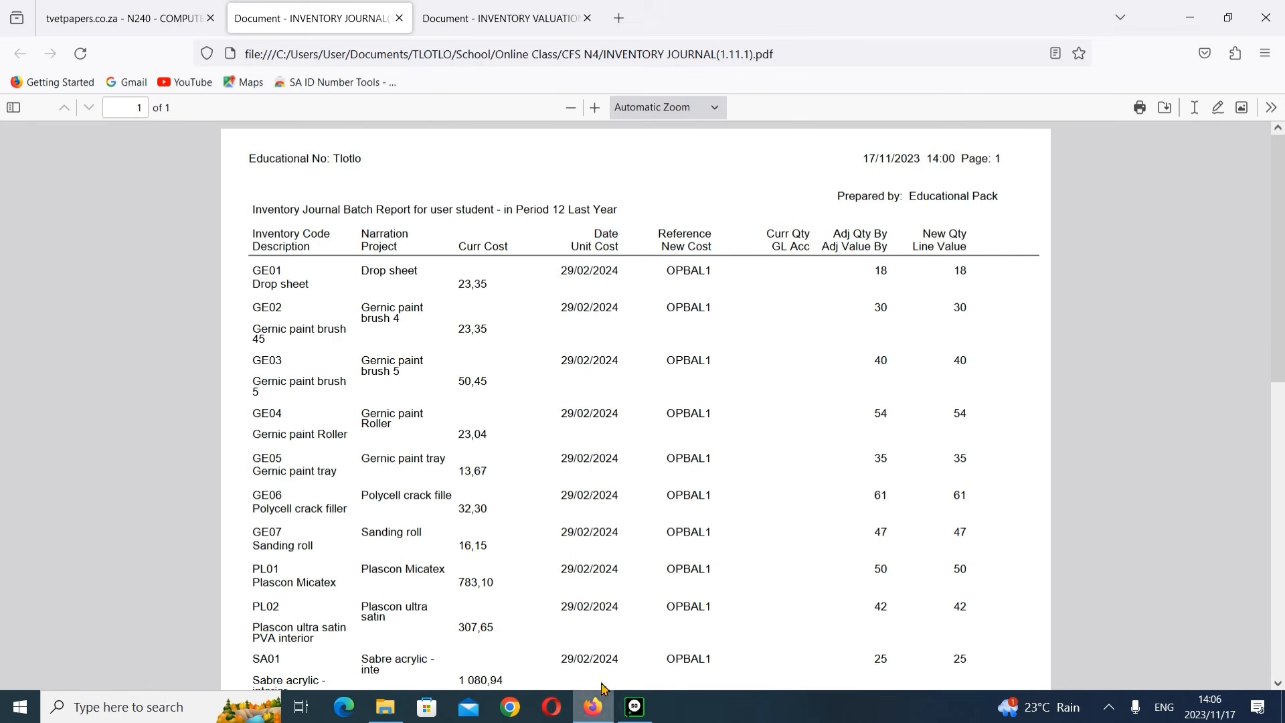
click(182, 9)
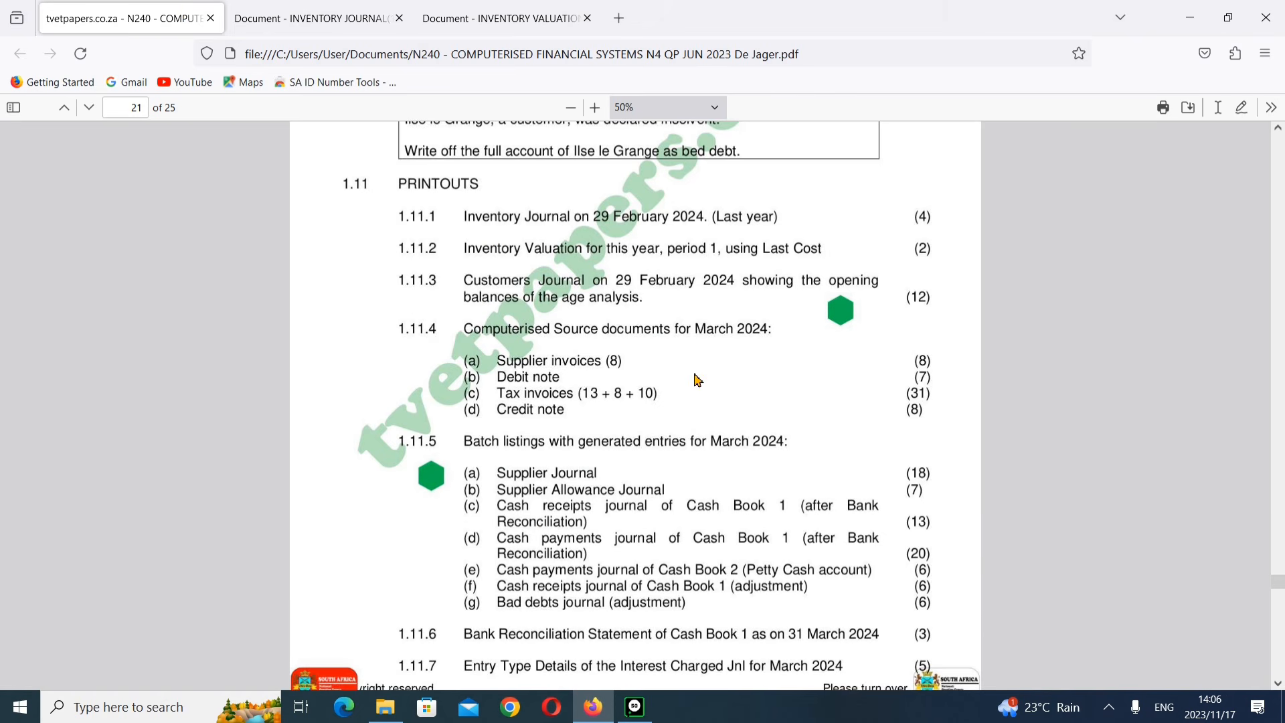
scroll(696, 375, down, 1)
scroll(696, 375, up, 1)
scroll(611, 517, down, 2)
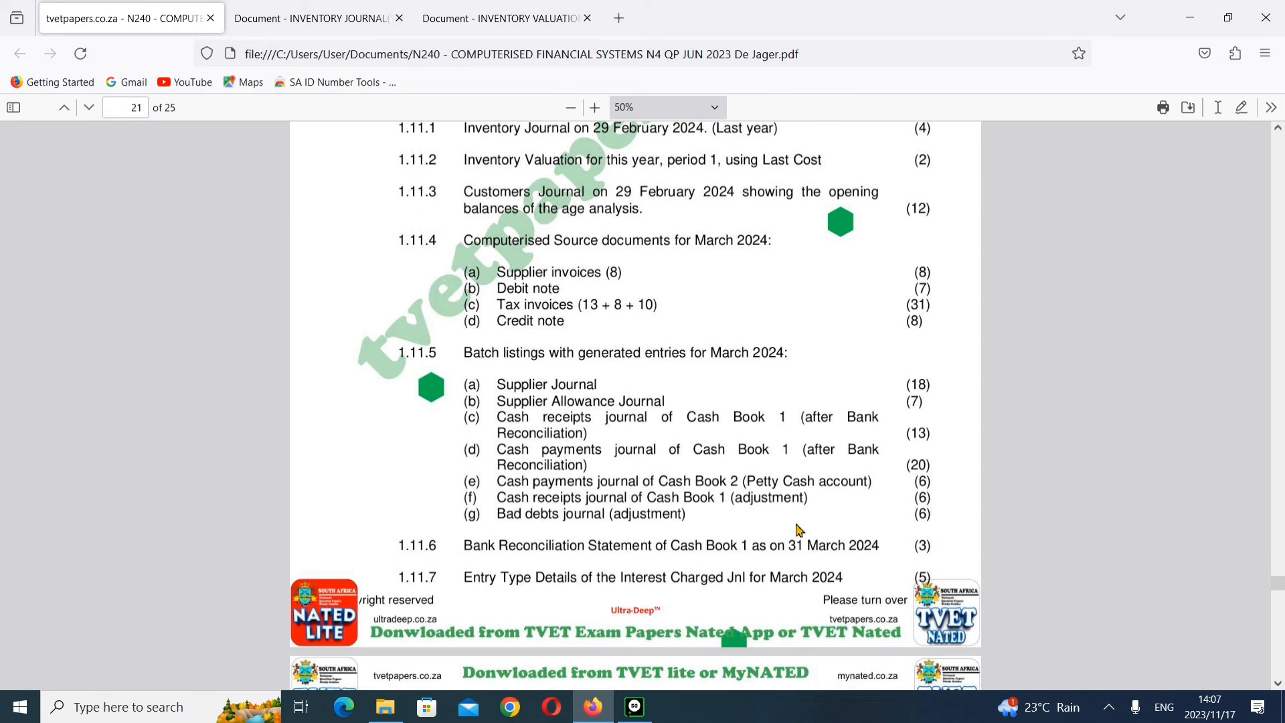